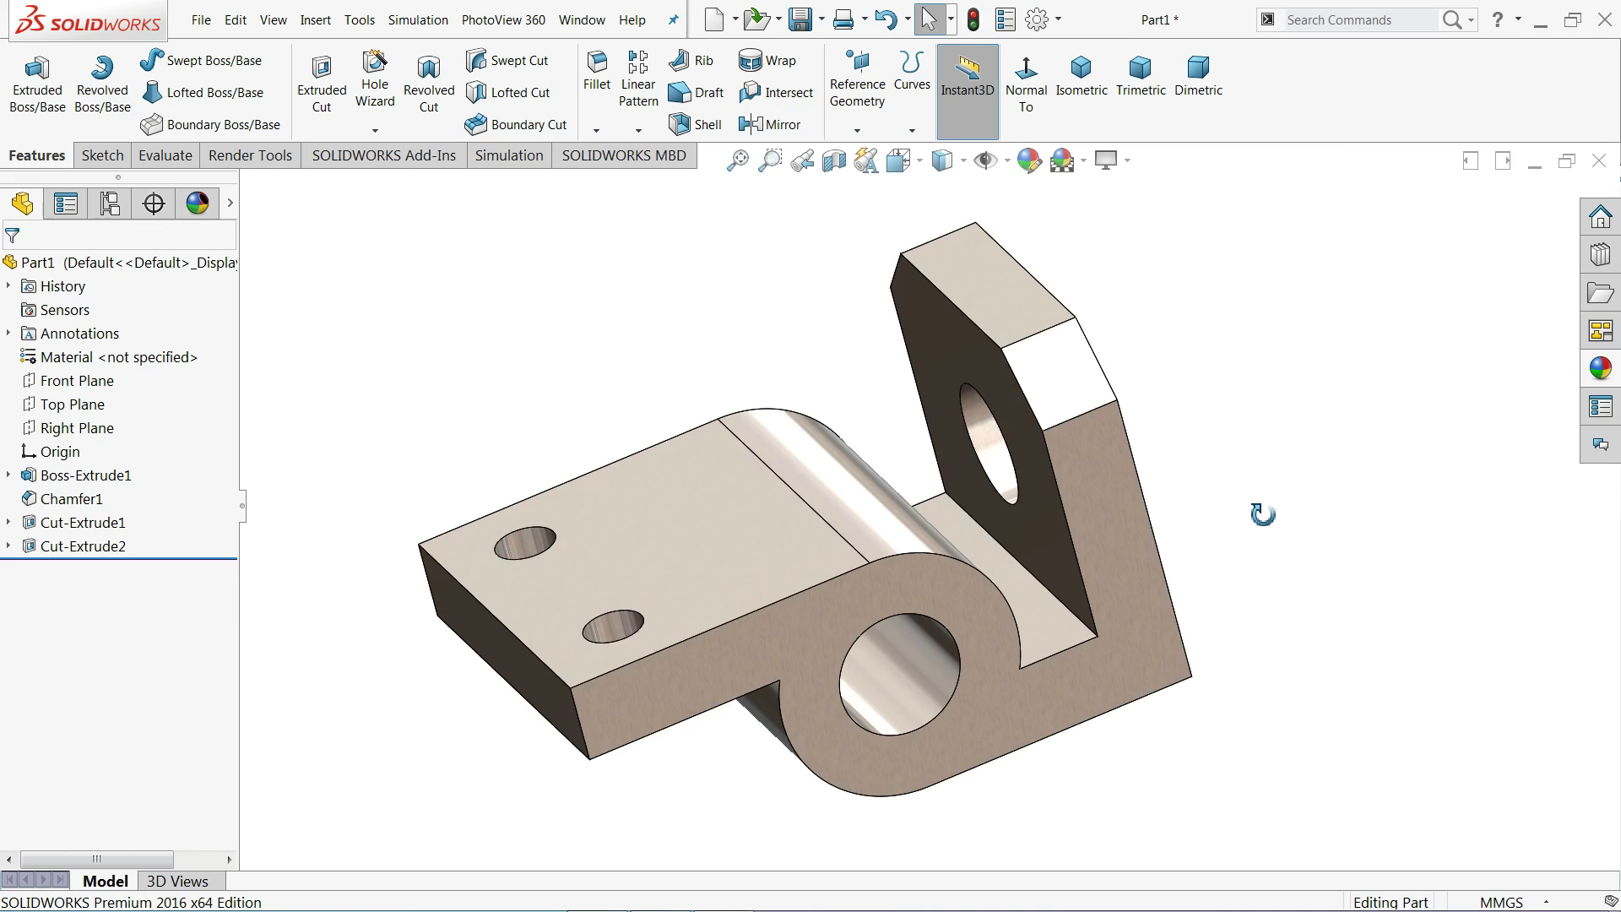
drag(1263, 514, 1277, 681)
key(Escape)
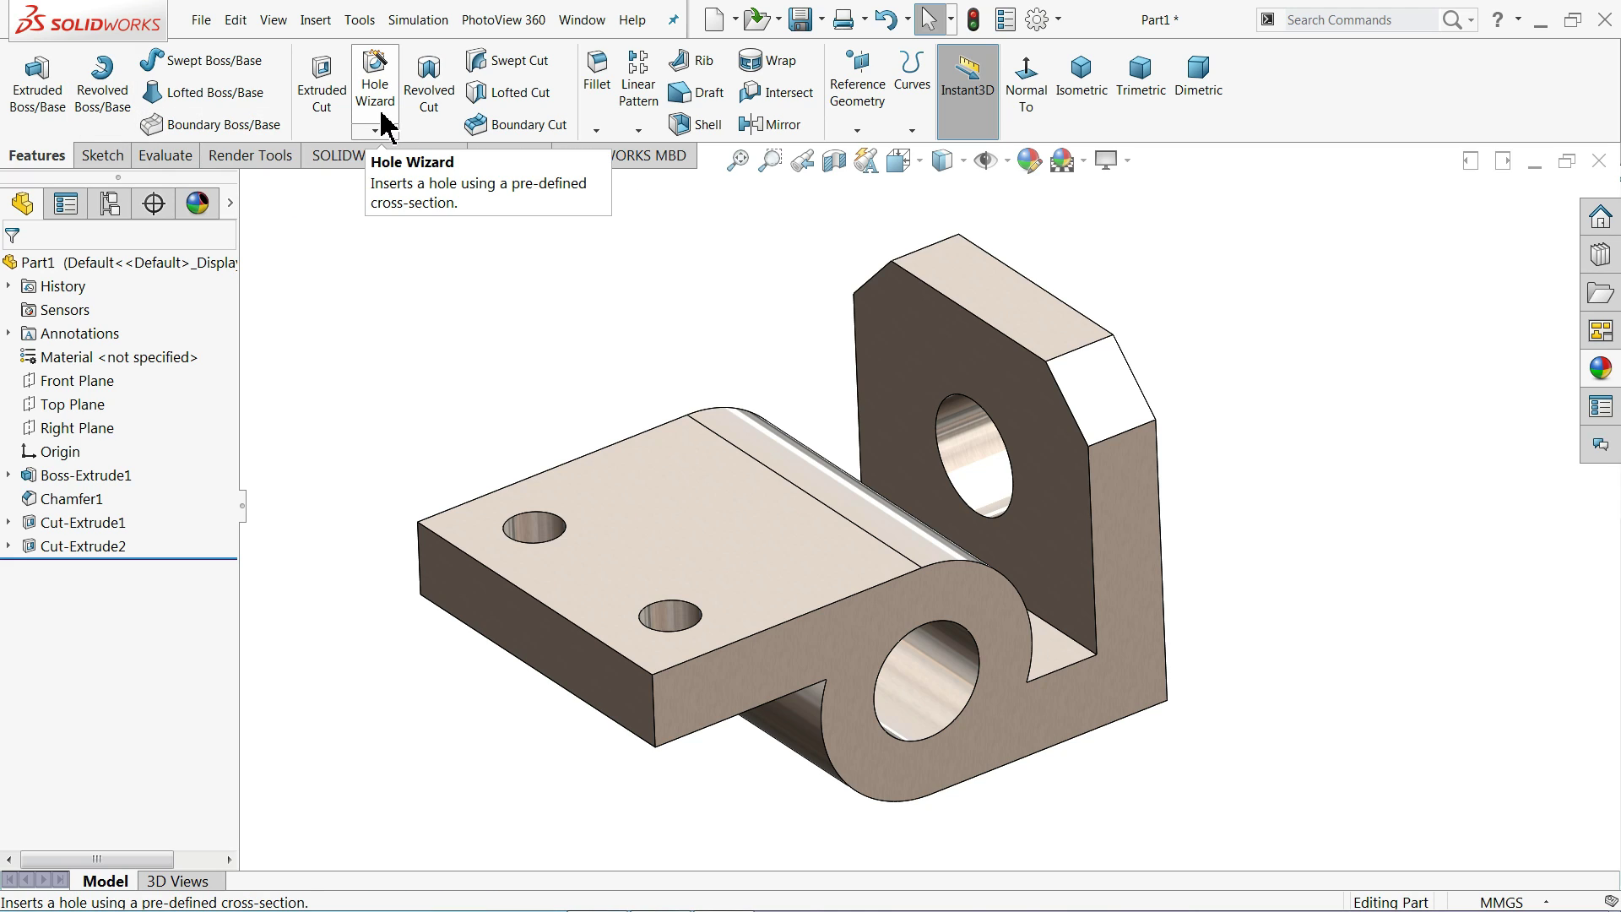
click(596, 131)
mouse_move(680, 304)
middle_down()
mouse_move(706, 304)
mouse_move(685, 302)
middle_up()
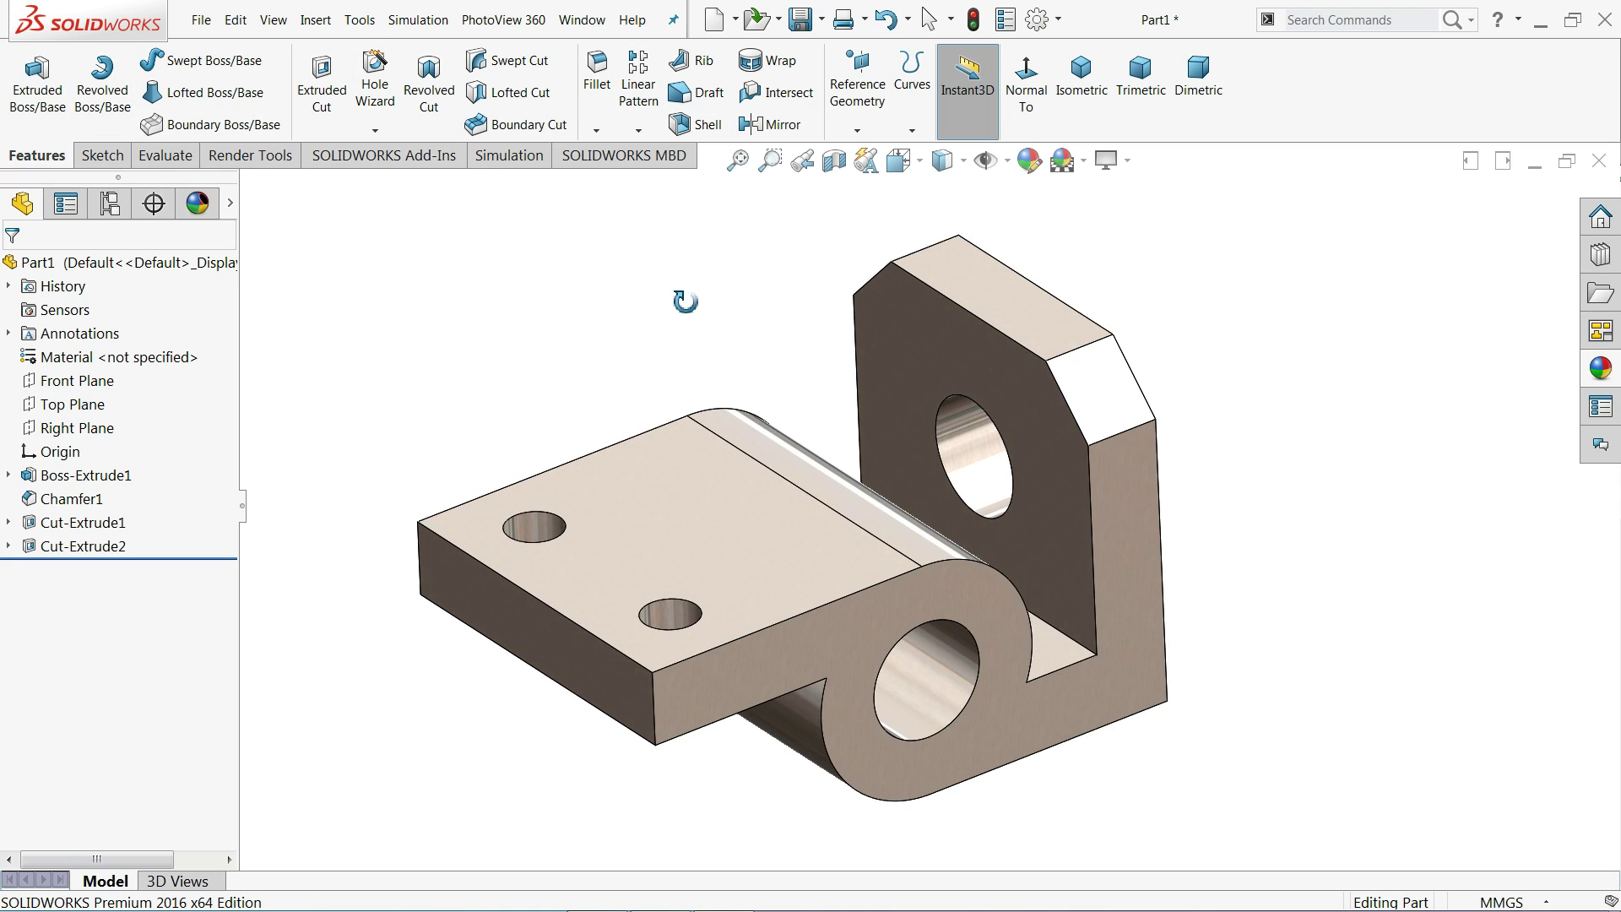
click(1540, 19)
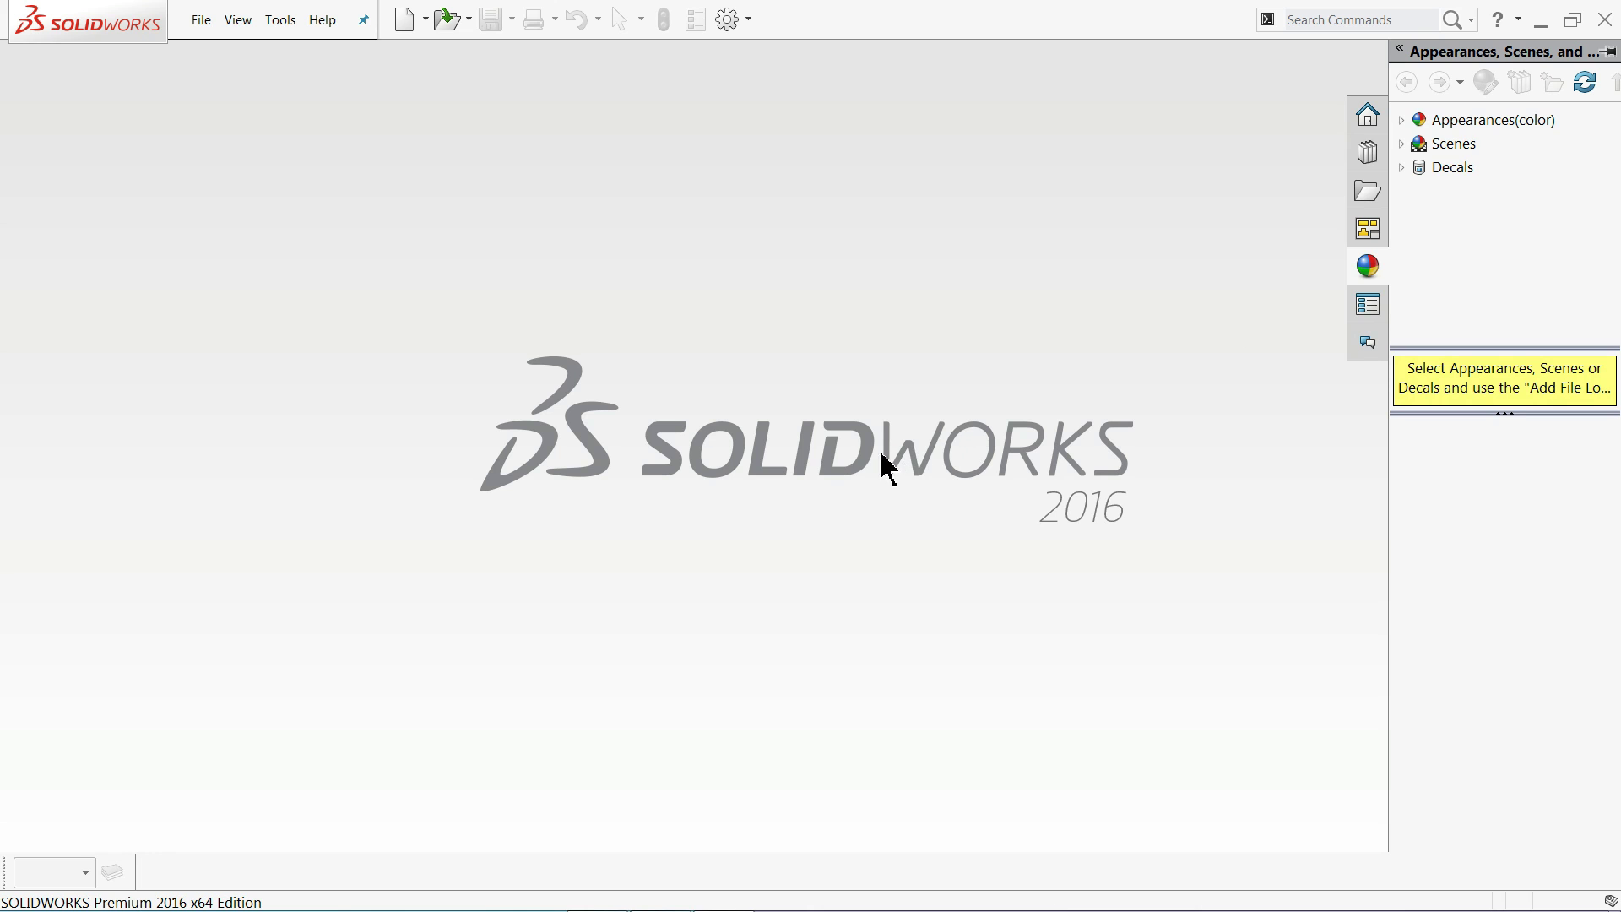
Step: Create a new part document and apply the Plain White scene to its background
click(201, 19)
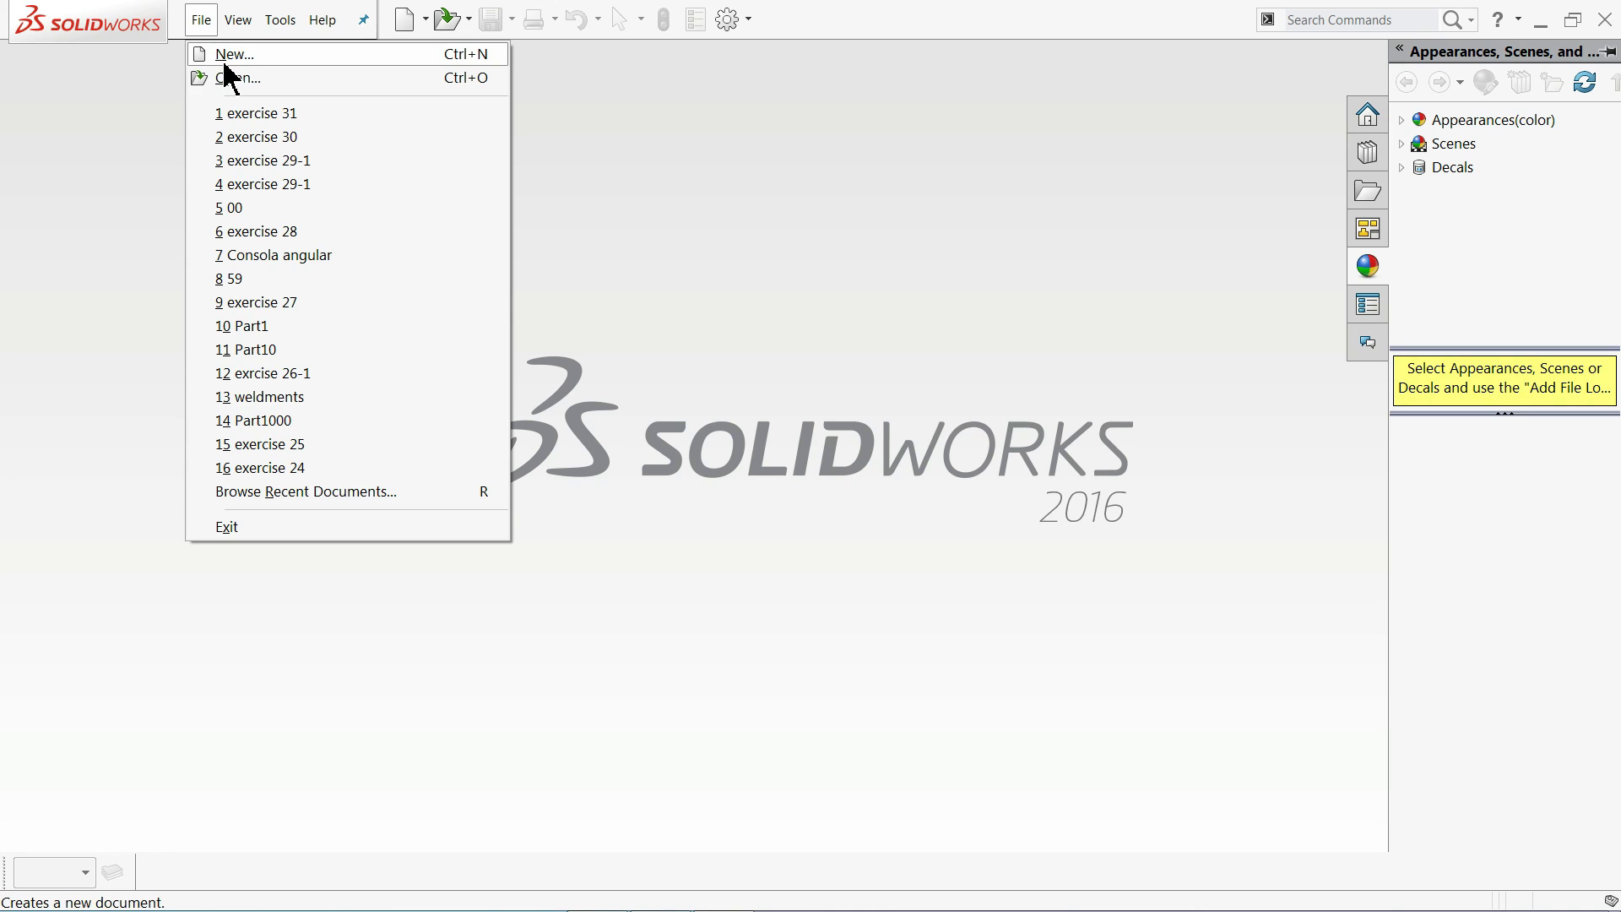
click(226, 61)
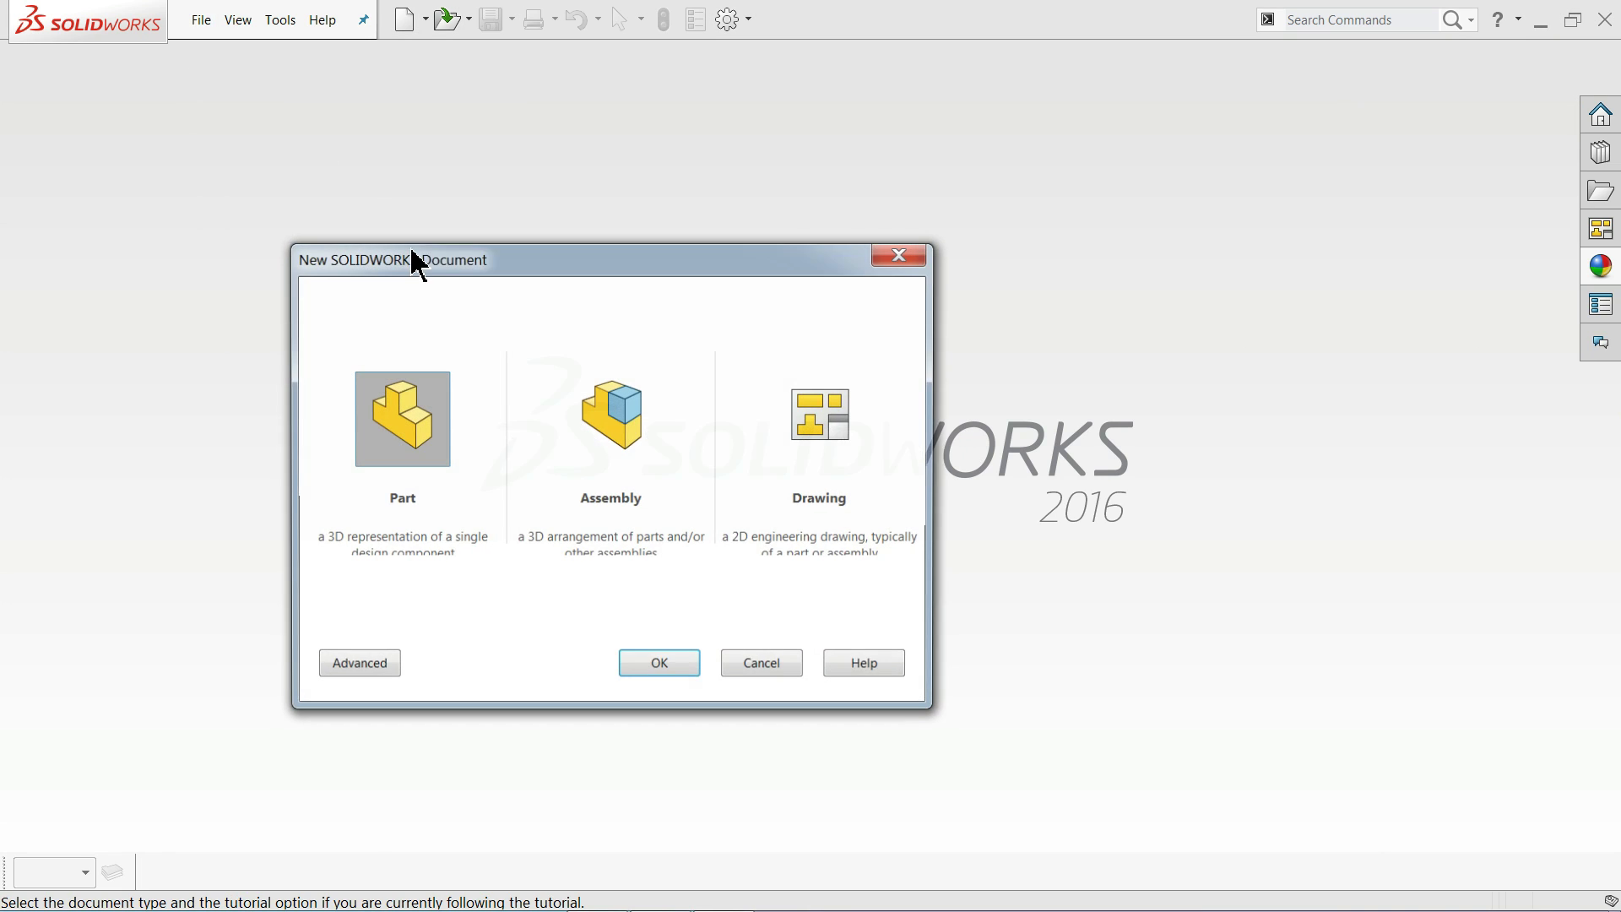
click(658, 667)
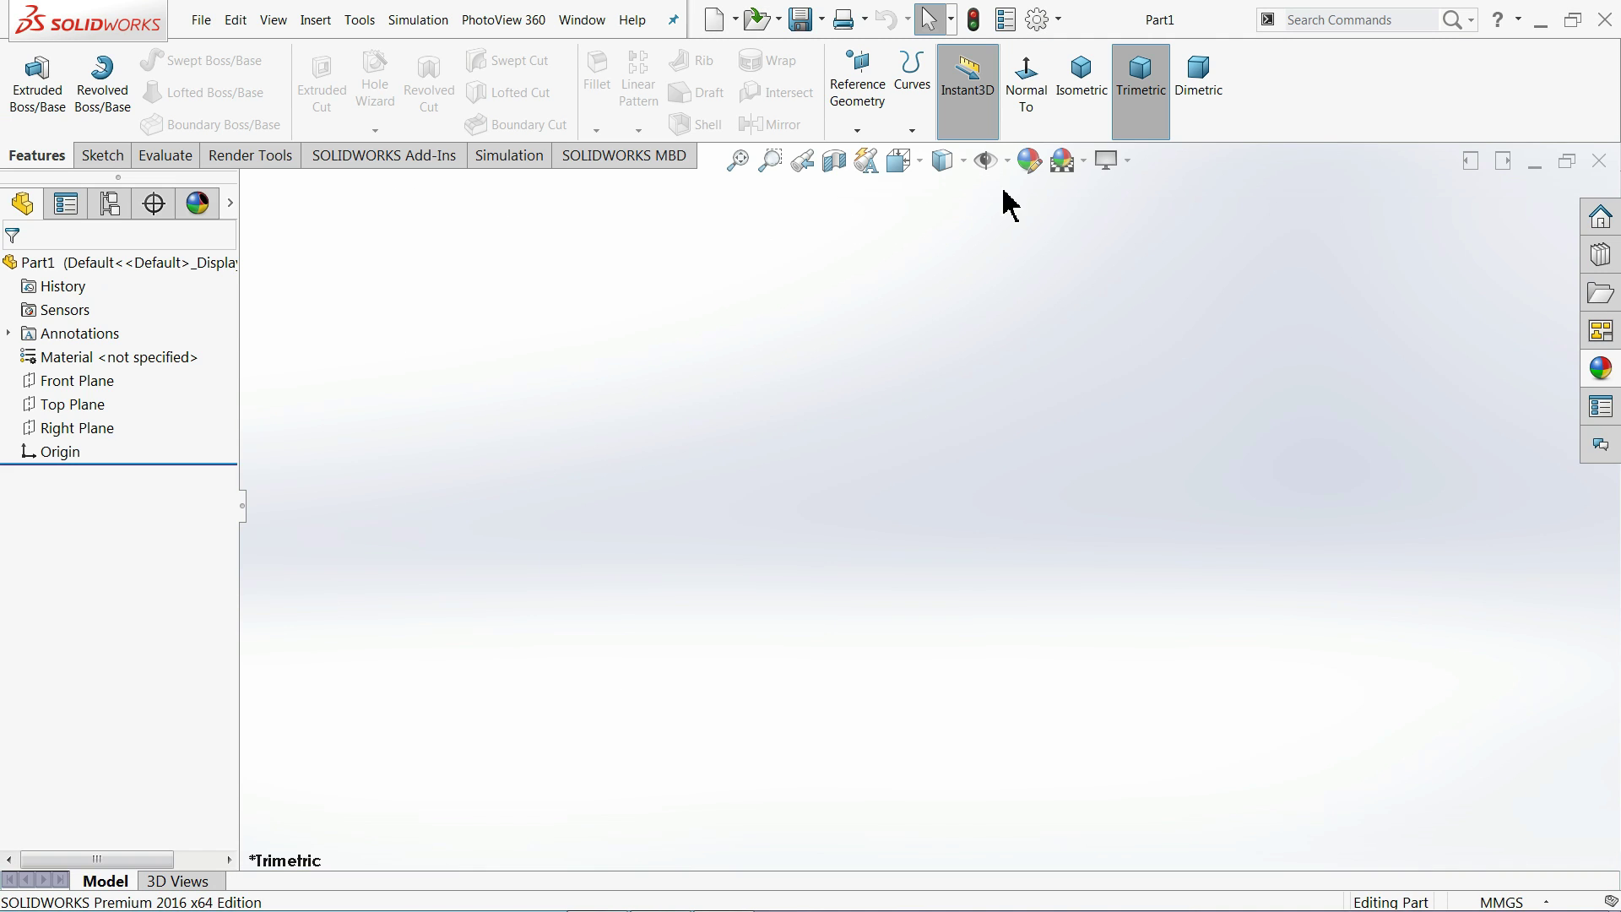
click(1083, 162)
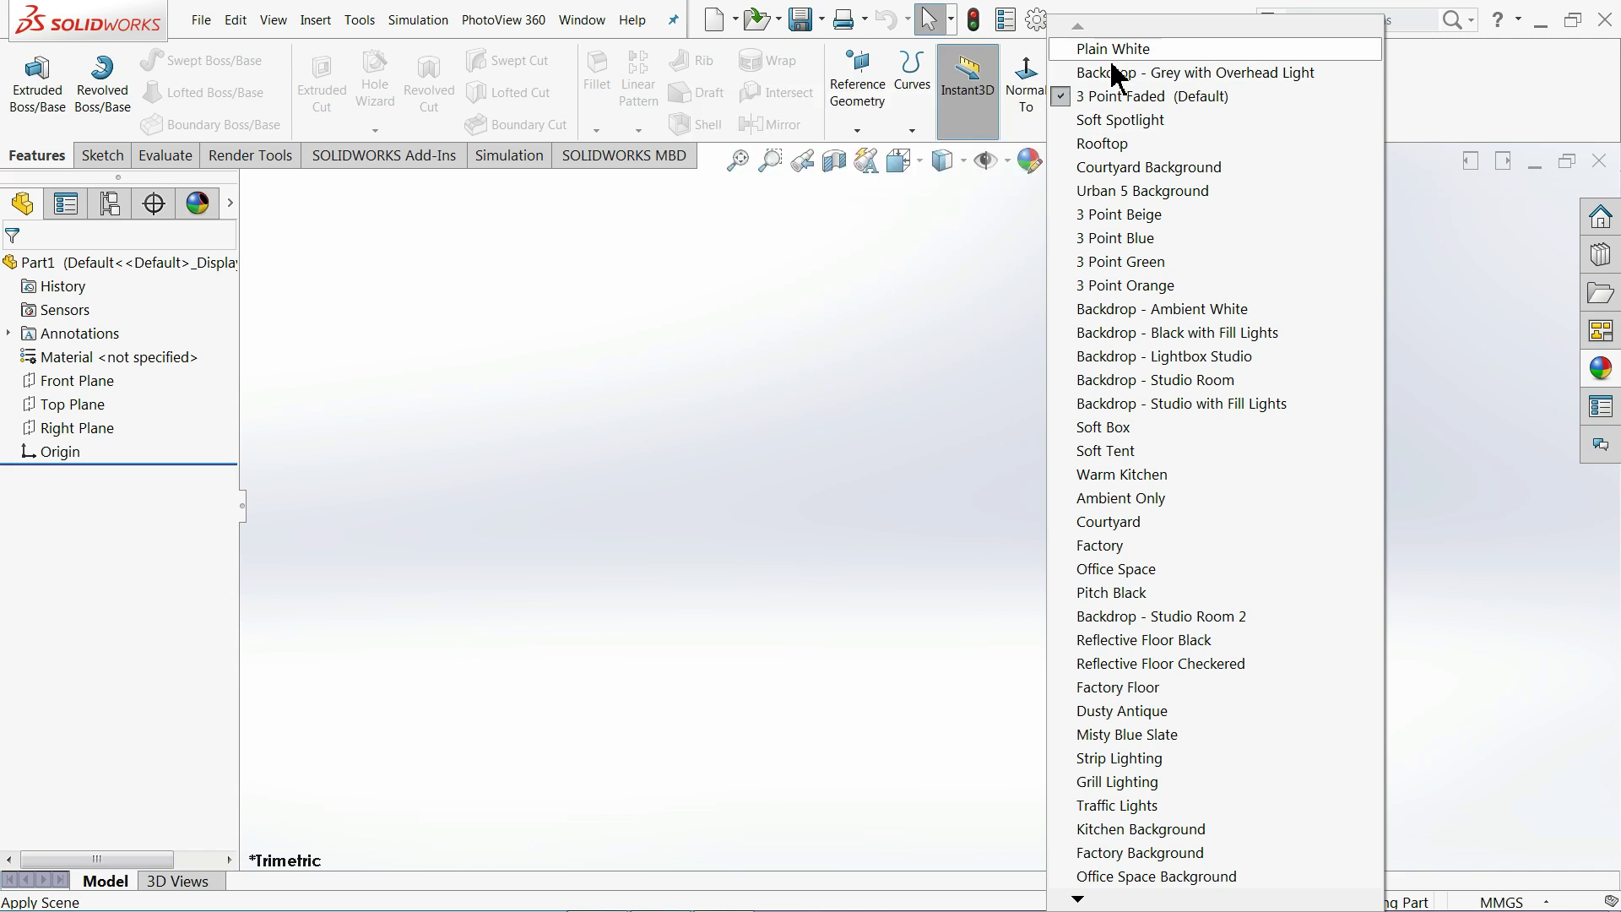
click(1113, 47)
click(1124, 168)
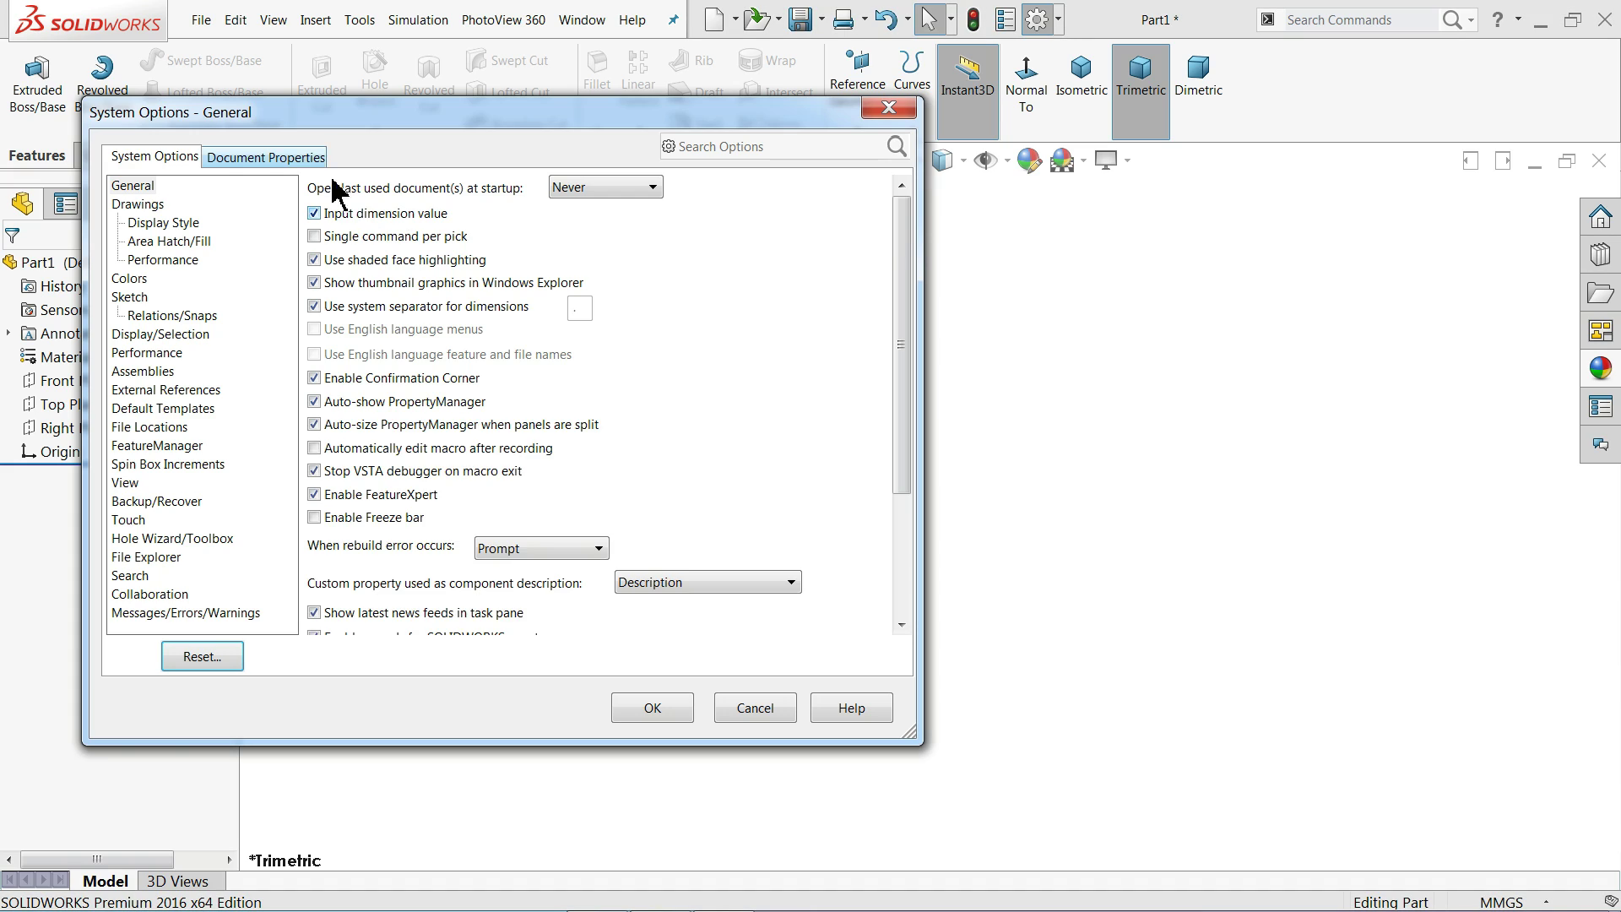
Step: Raise the document's image quality to nearly the highest resolution for both shaded and wireframe display
click(267, 156)
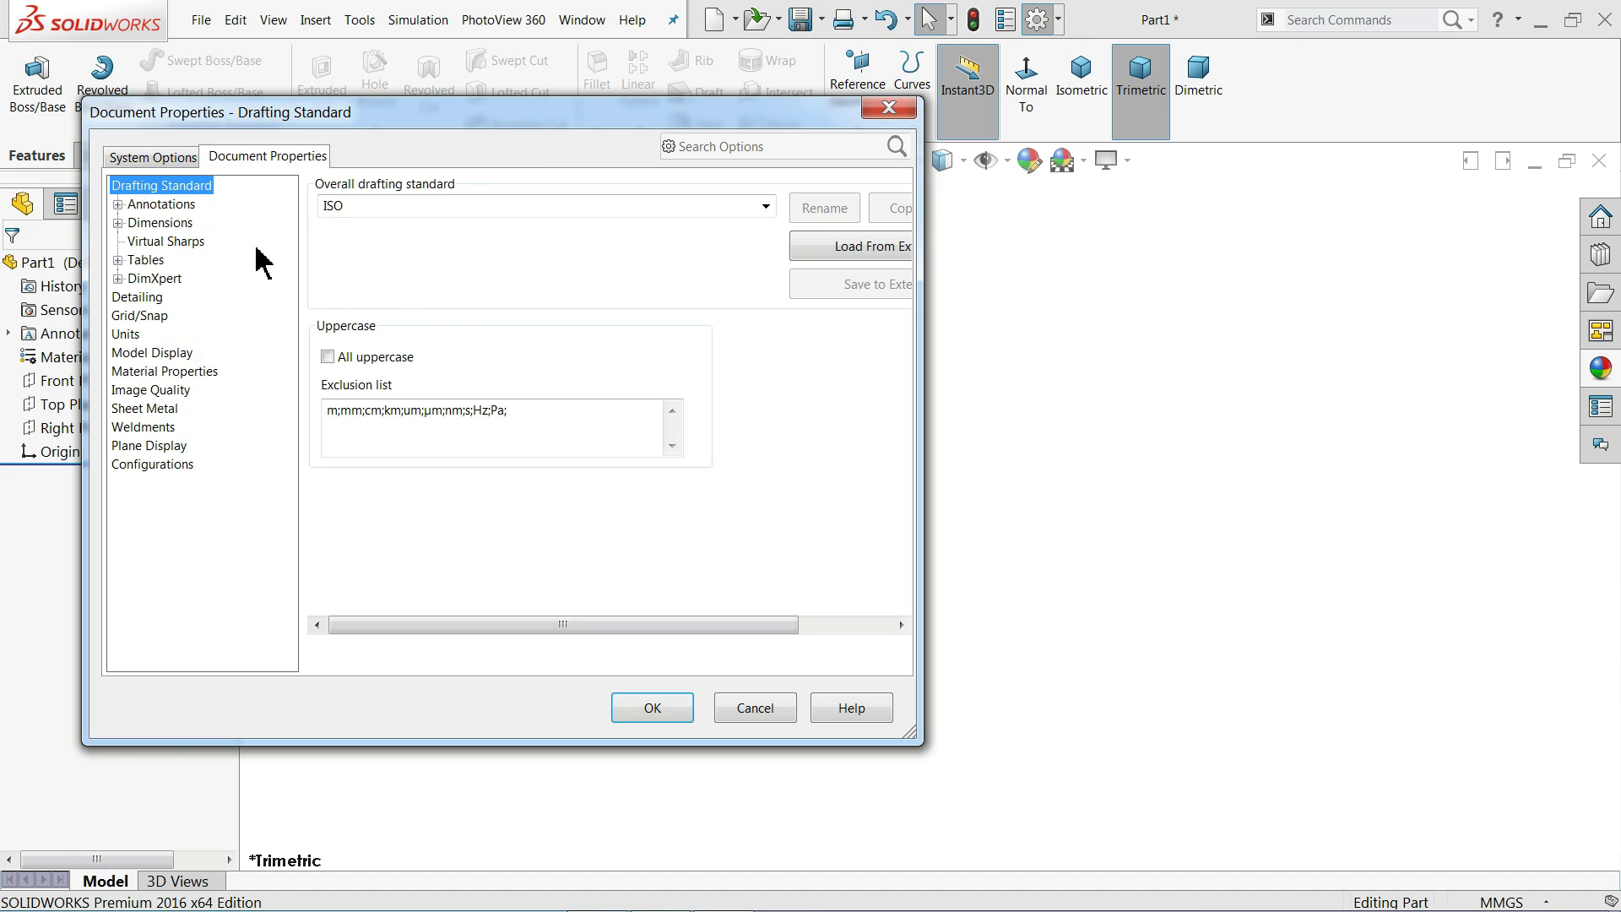
click(156, 390)
drag(506, 225, 738, 225)
drag(534, 483, 735, 483)
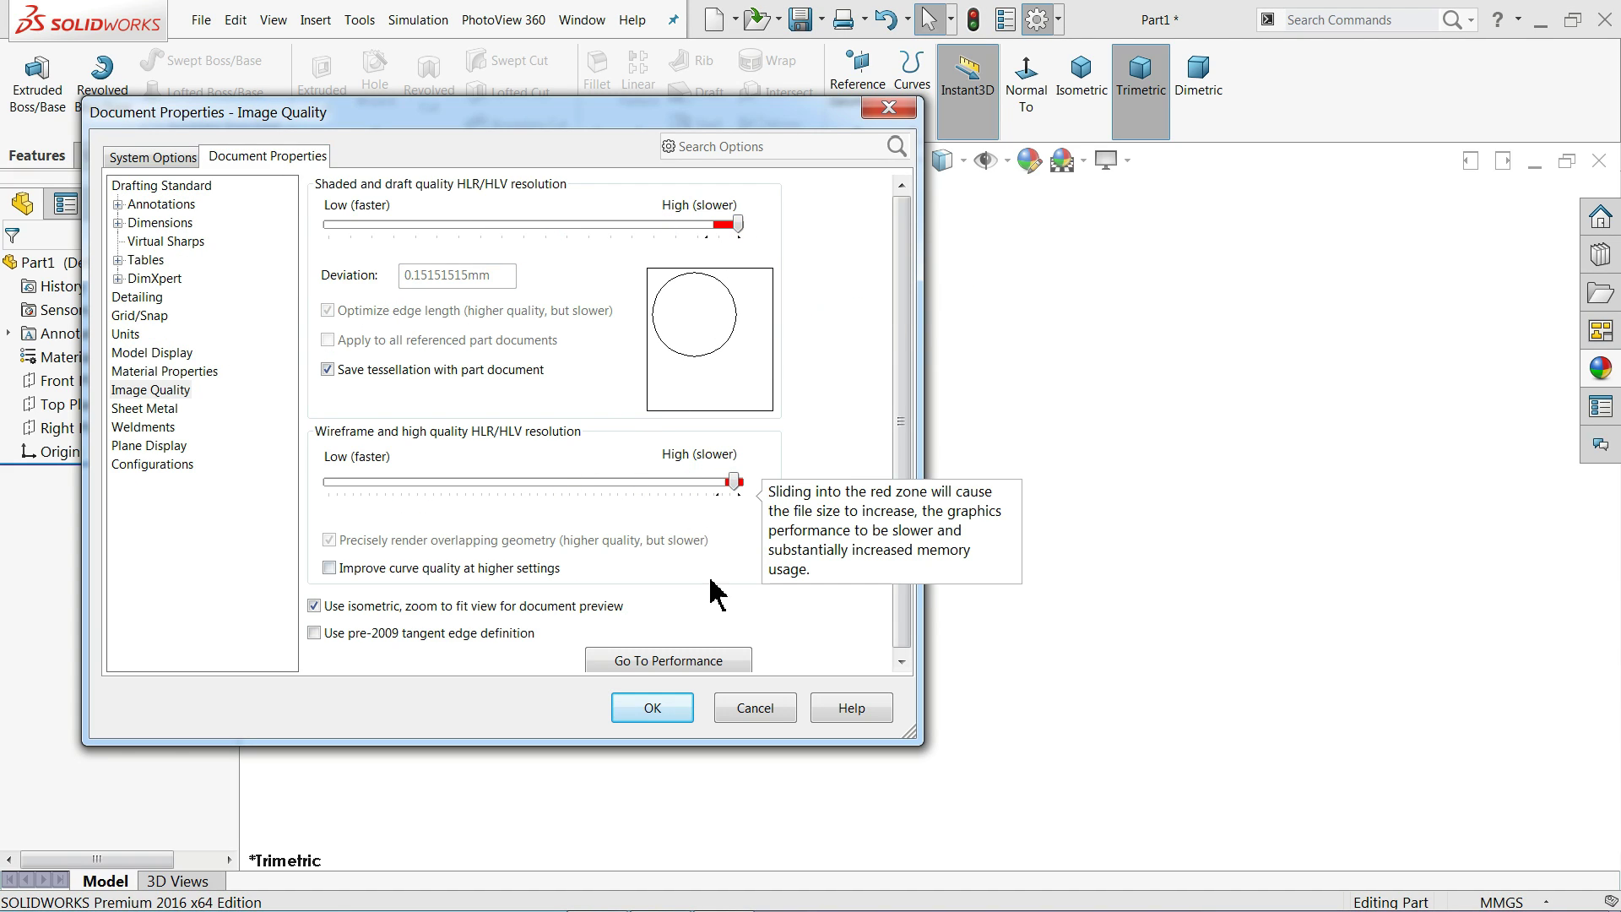
click(659, 711)
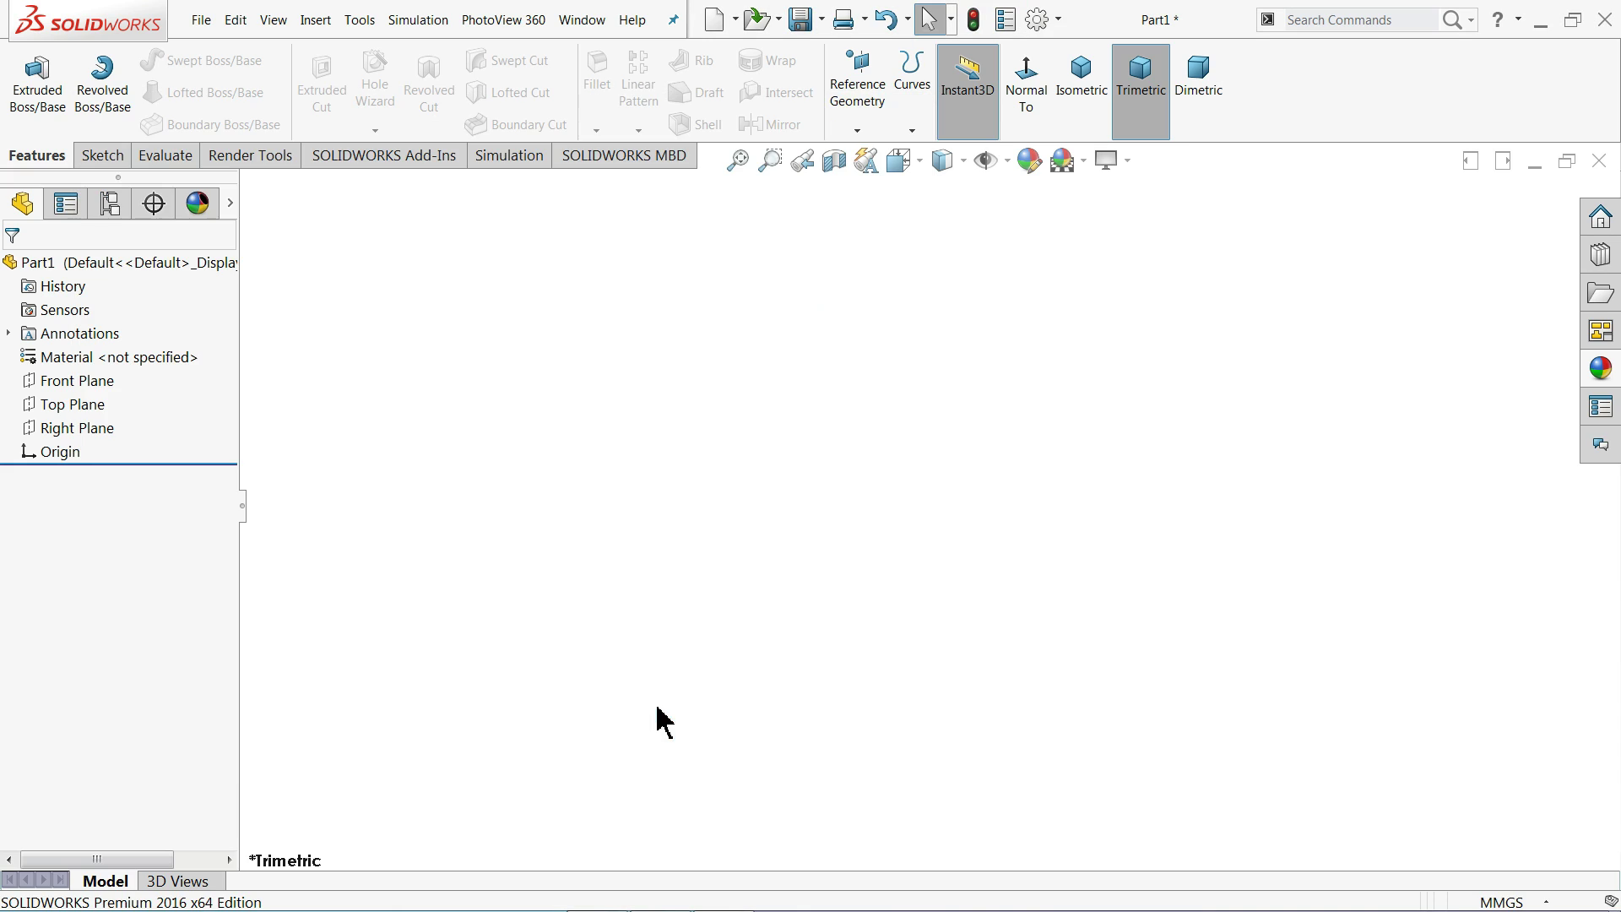
Step: Sketch an open U of three lines on the Right Plane, right corner at the origin, base about 73 mm and left side about 64 mm
click(1541, 29)
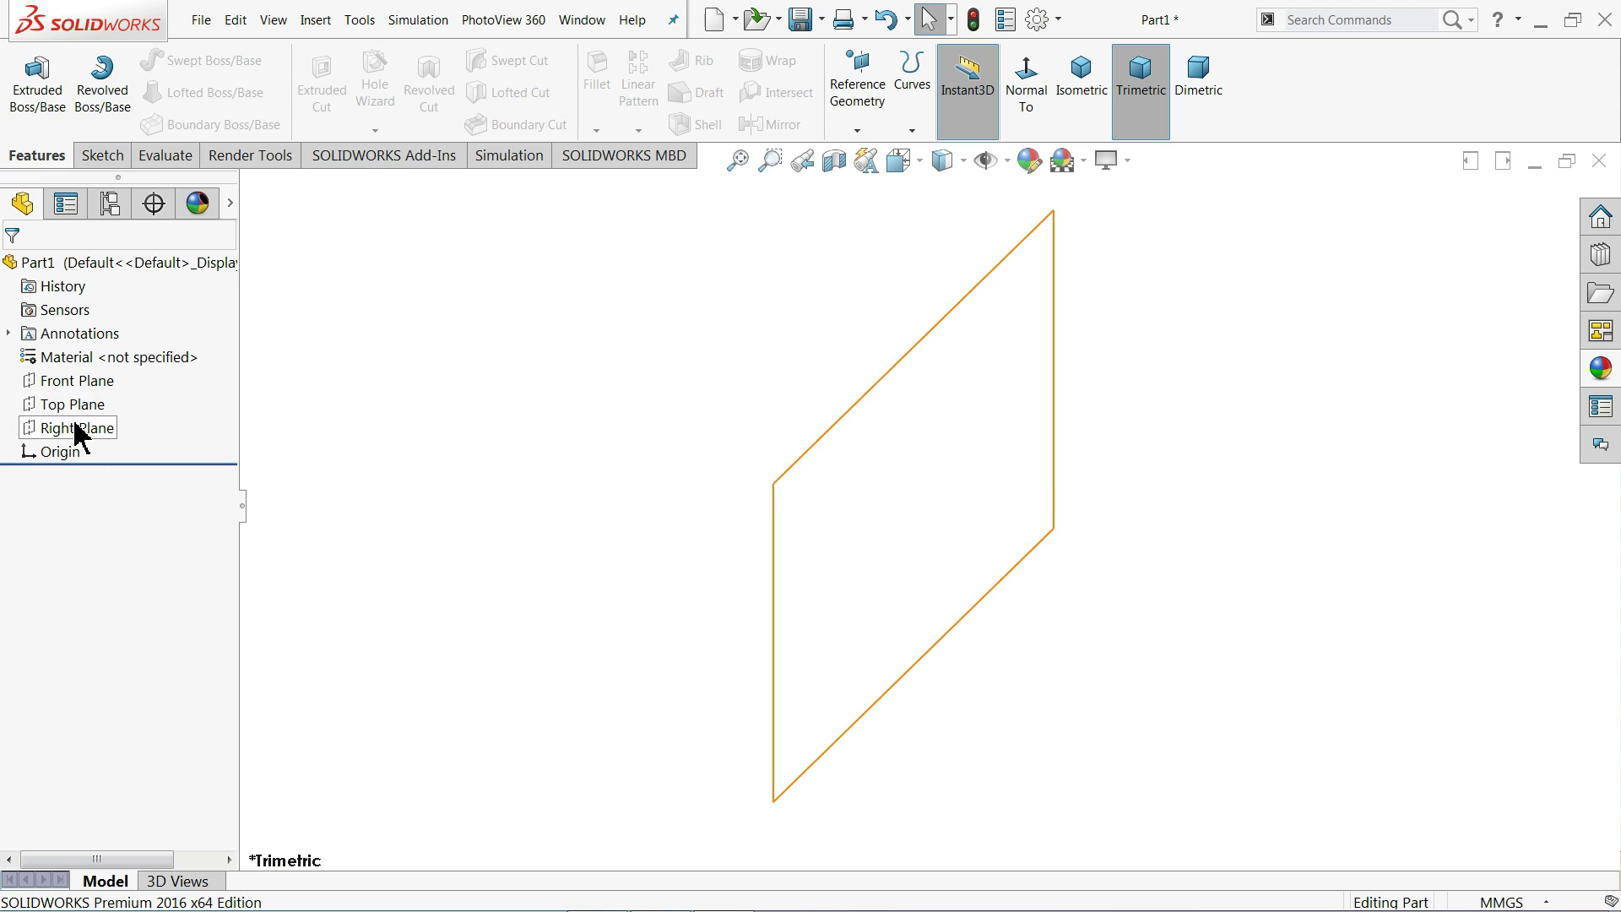
click(85, 431)
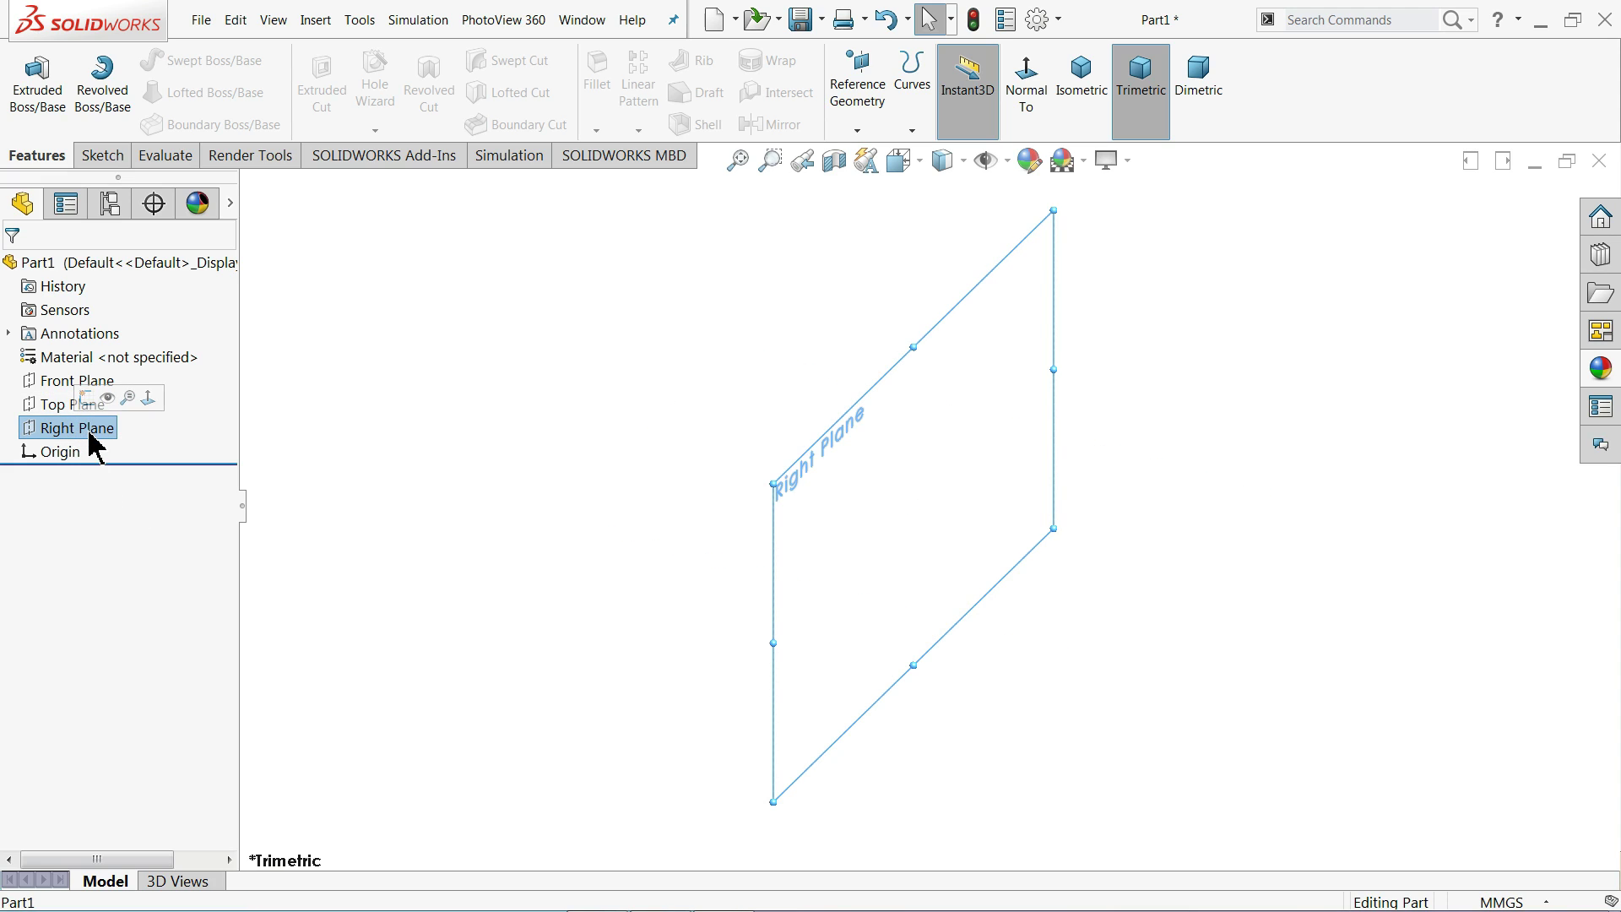
click(85, 398)
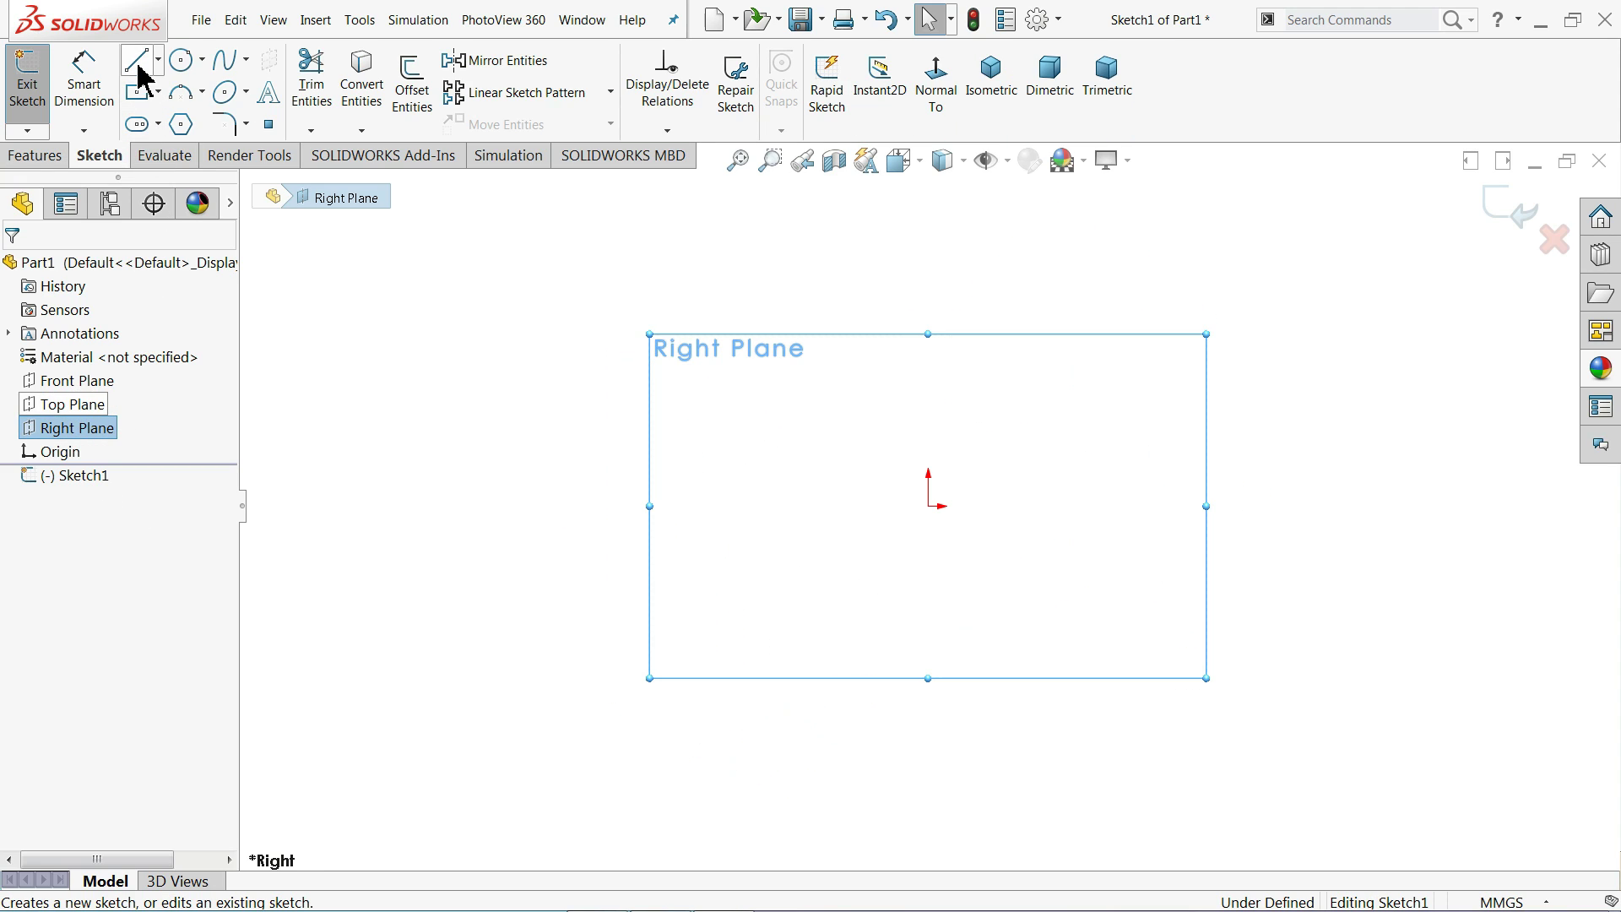
click(139, 66)
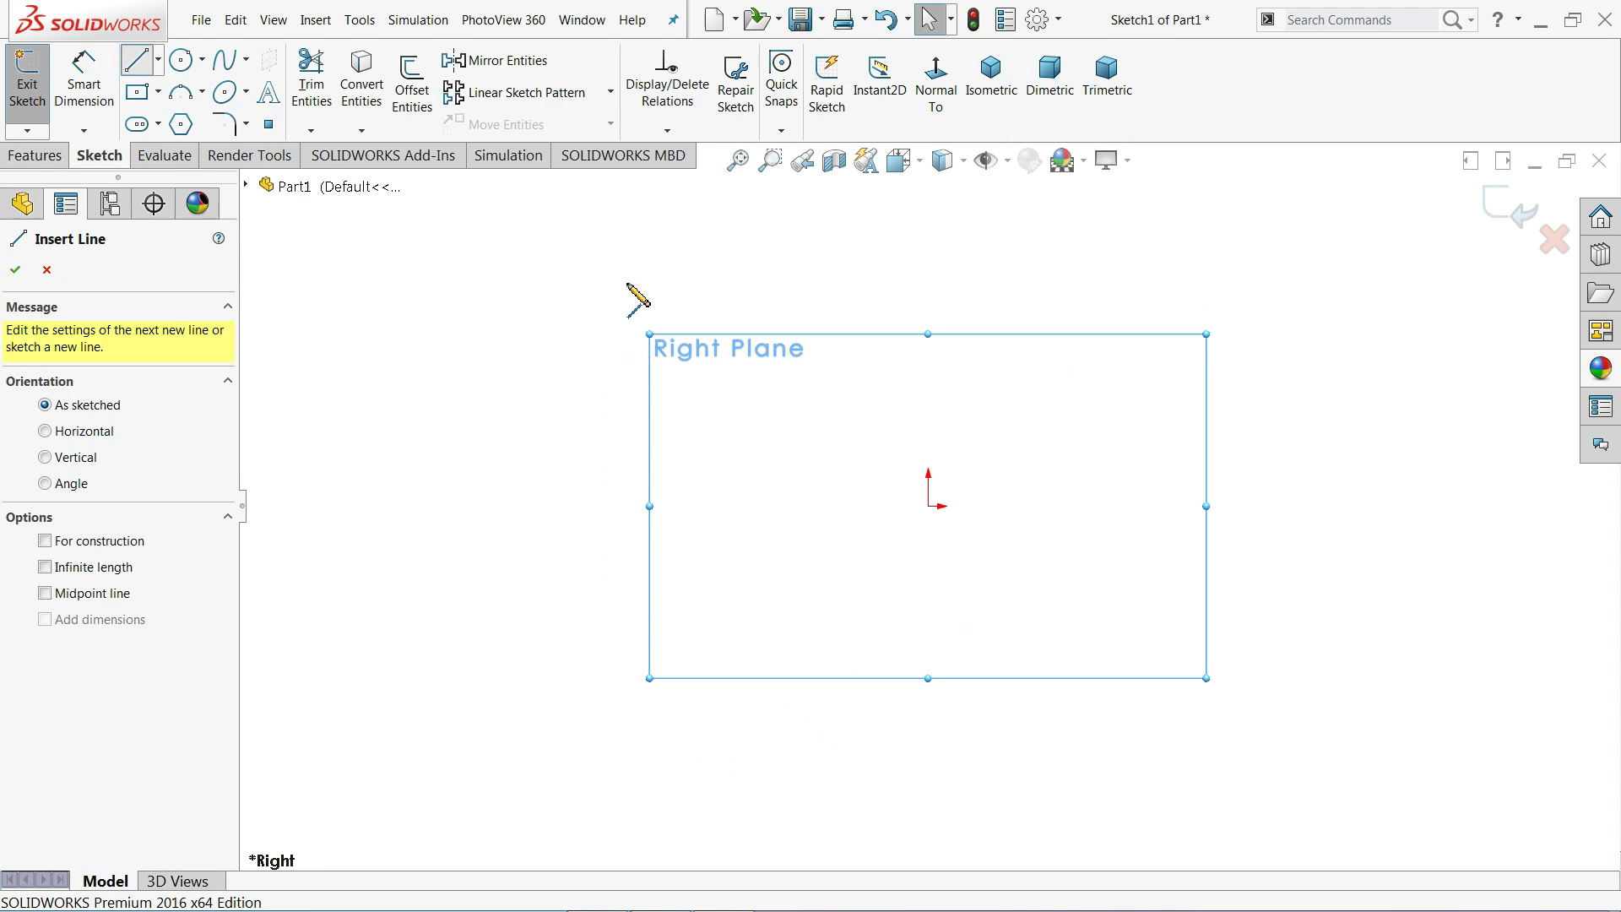
click(928, 344)
click(928, 506)
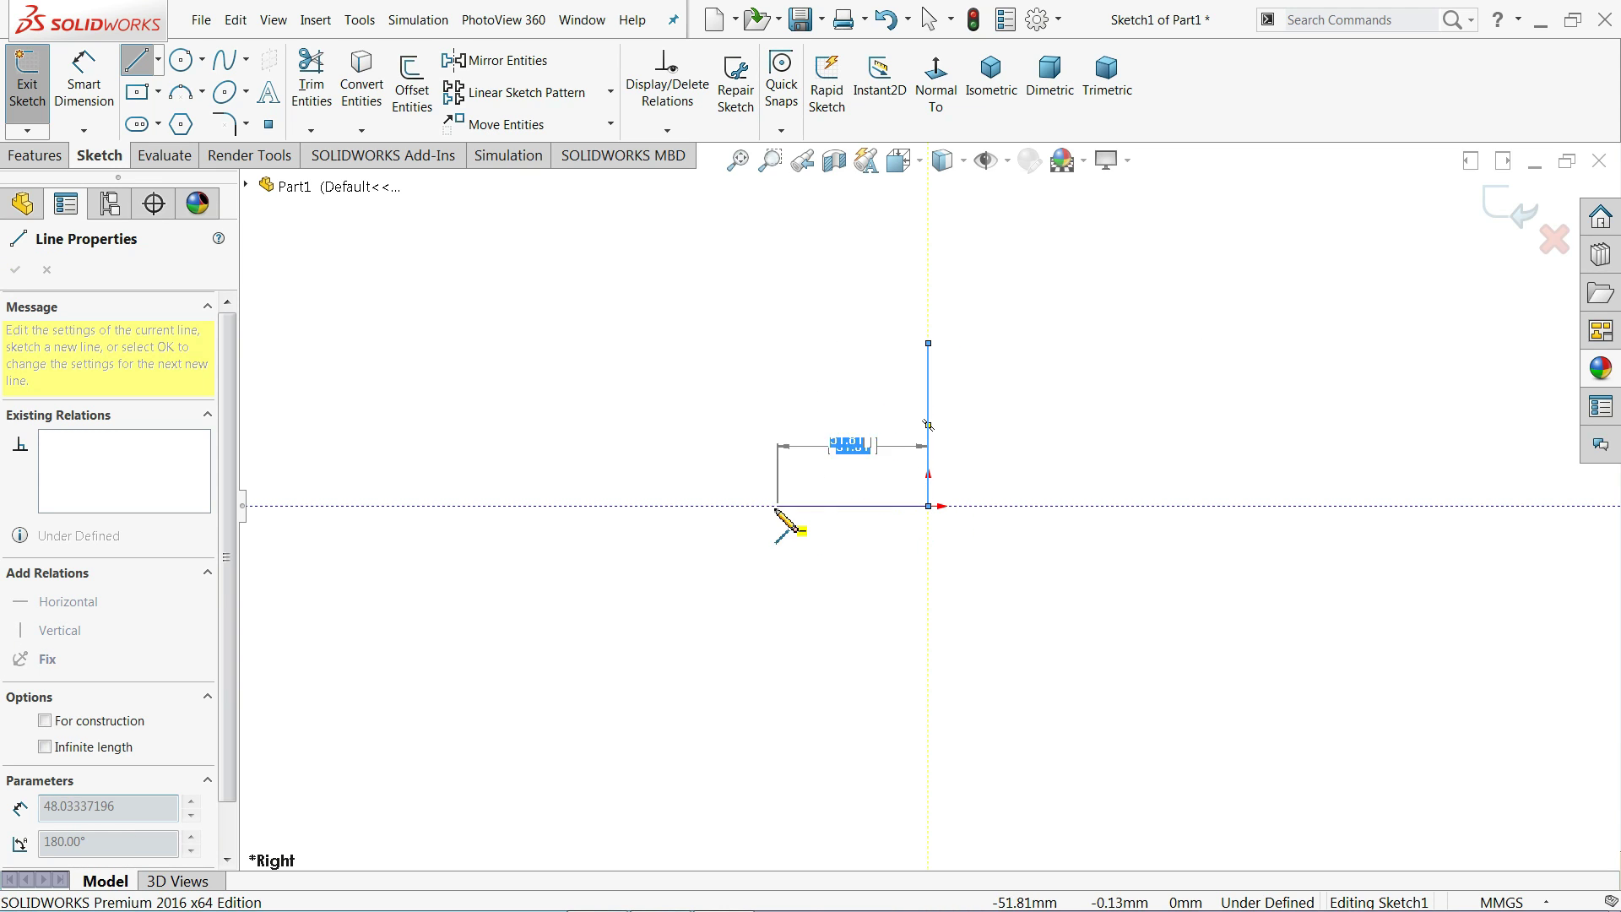
click(699, 506)
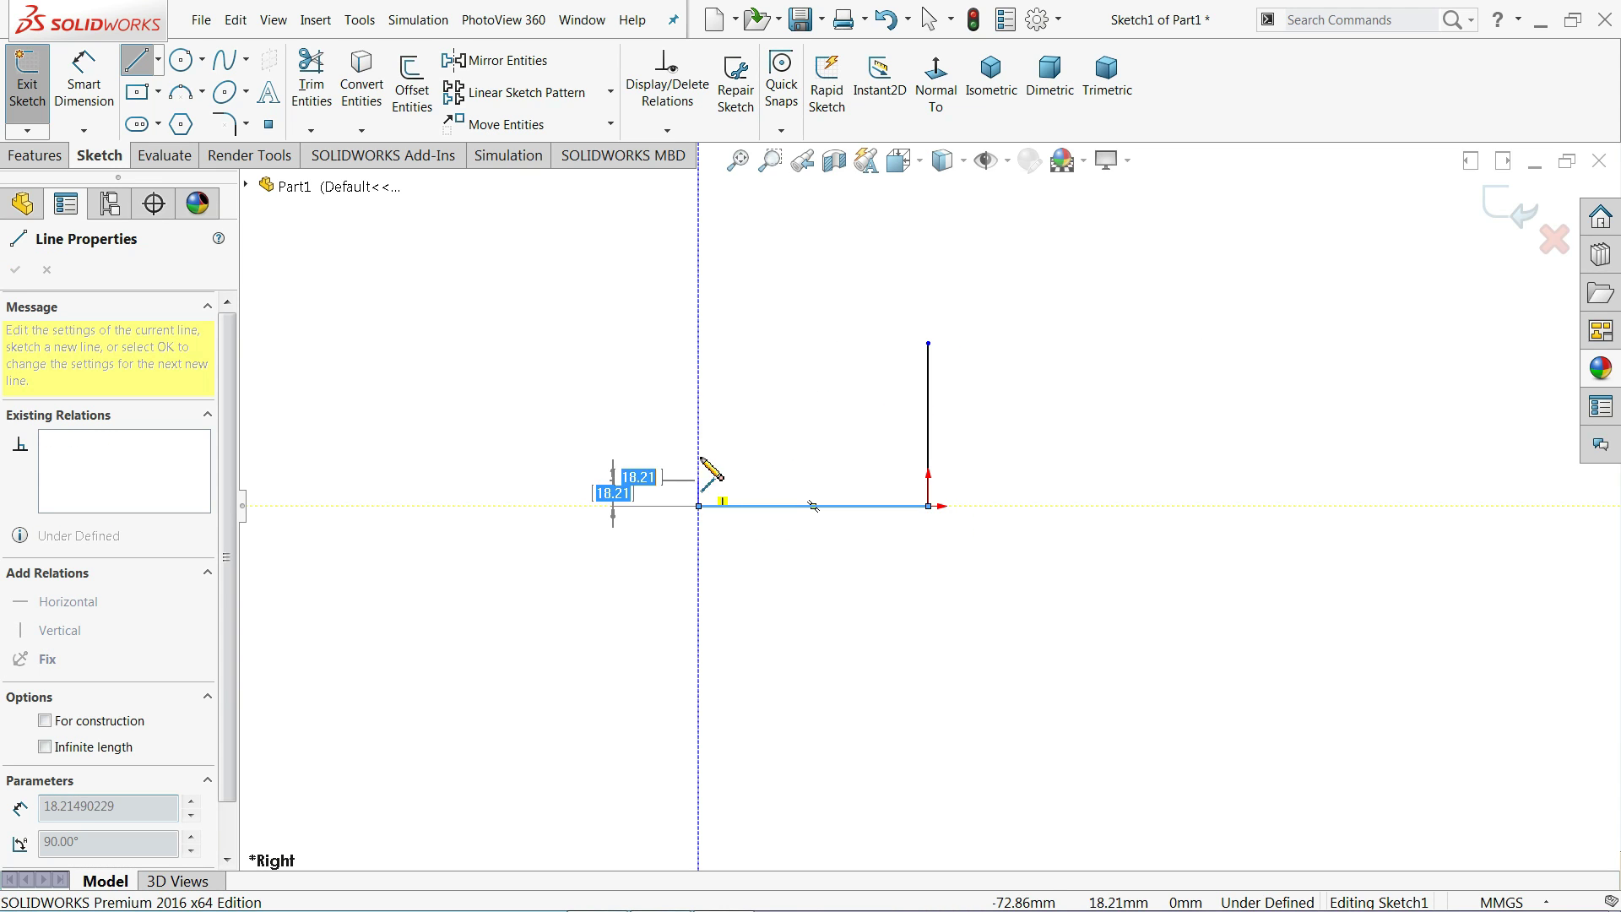
click(699, 306)
right_click(635, 319)
click(663, 322)
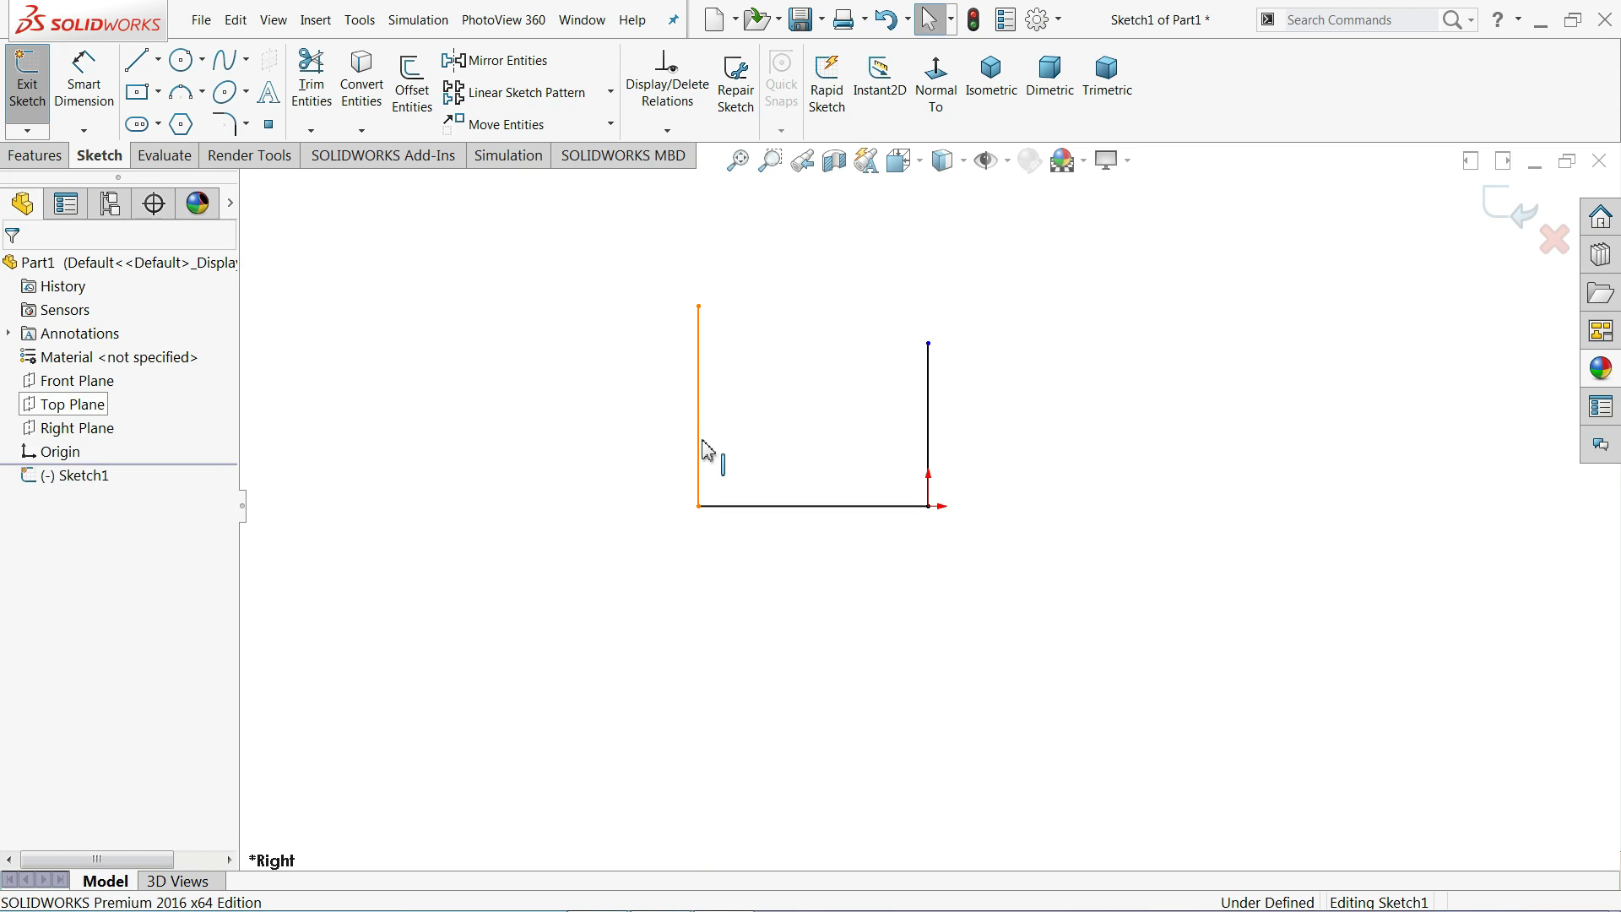
Step: Convert the left vertical line of the U profile to construction geometry
click(701, 441)
click(760, 393)
click(621, 386)
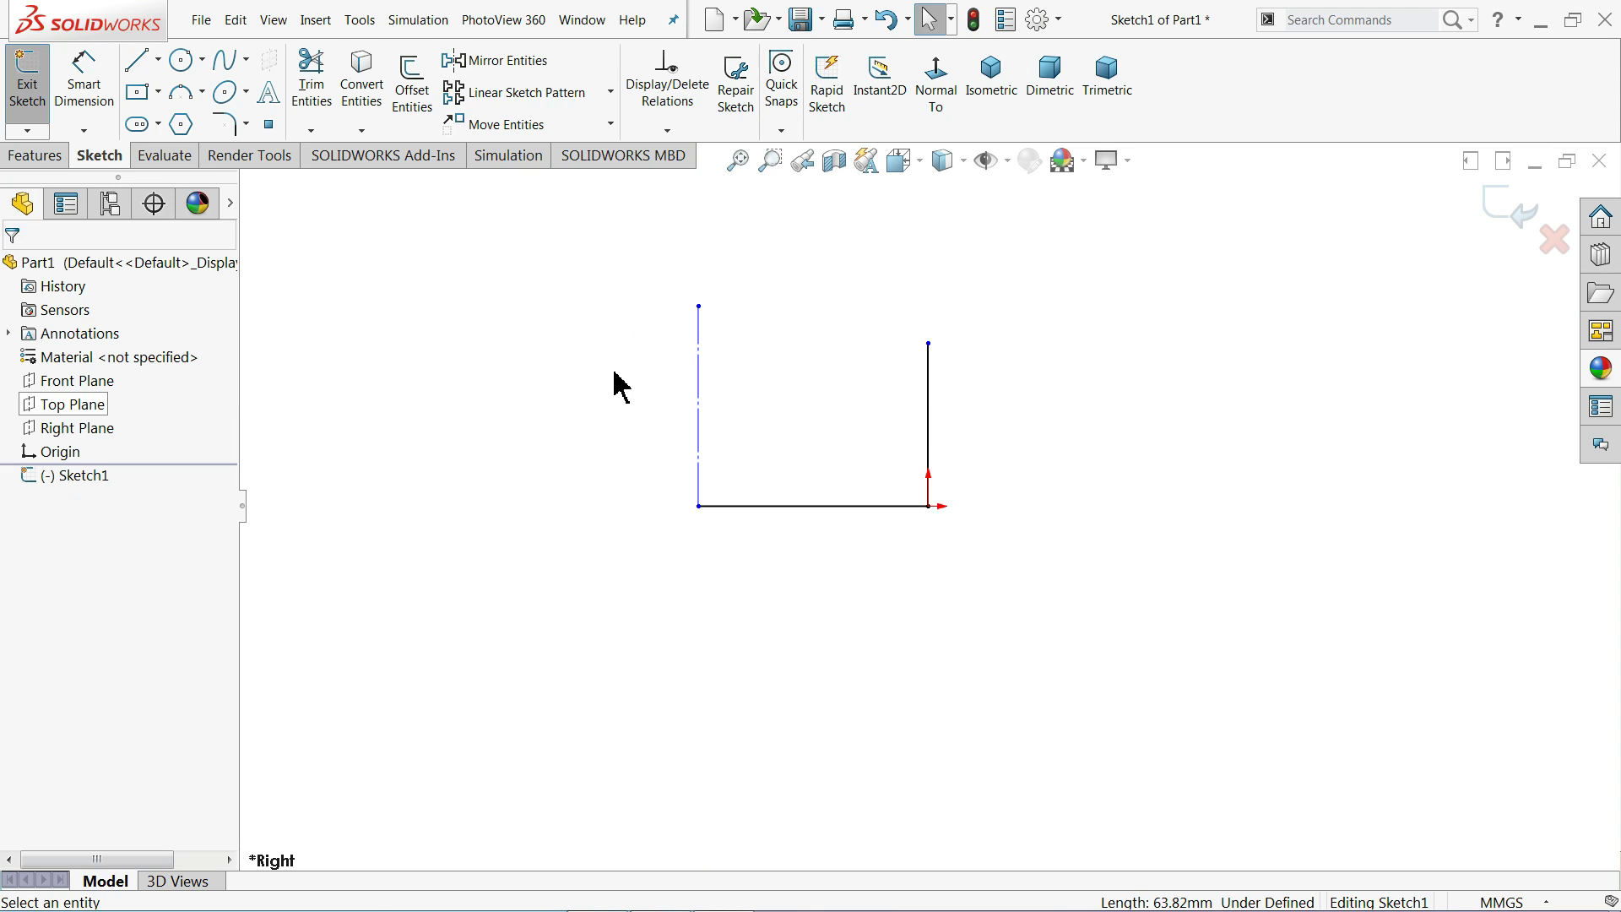
Step: Draw a circle of about 32 mm radius centred on the construction line's midpoint and reaching its lower end
scroll(662, 347, down, 1)
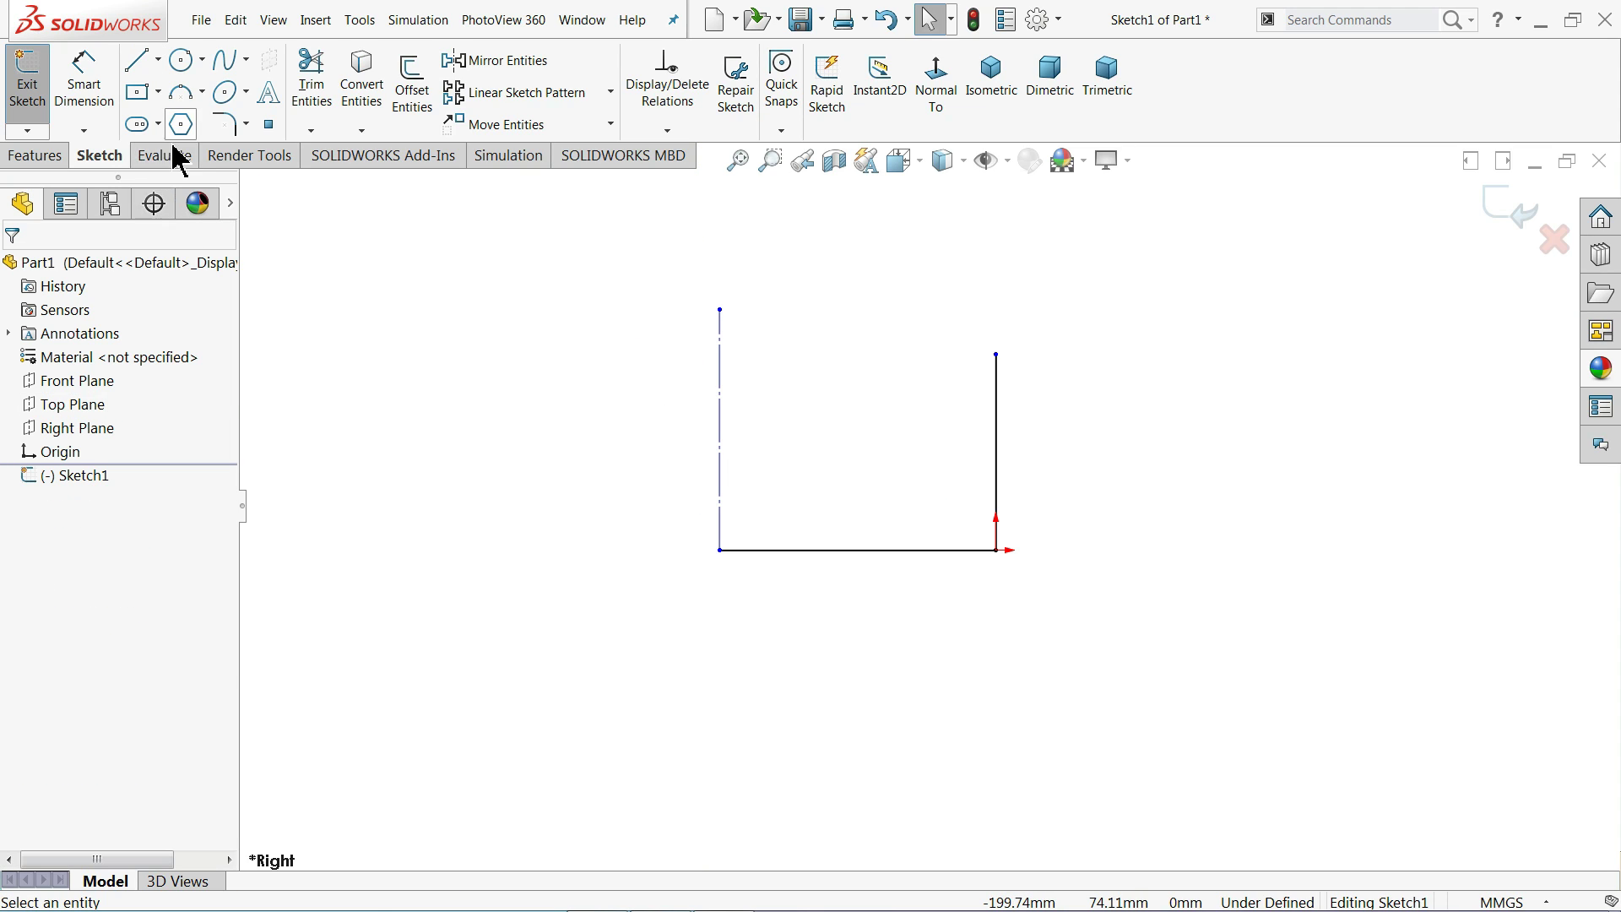
click(180, 59)
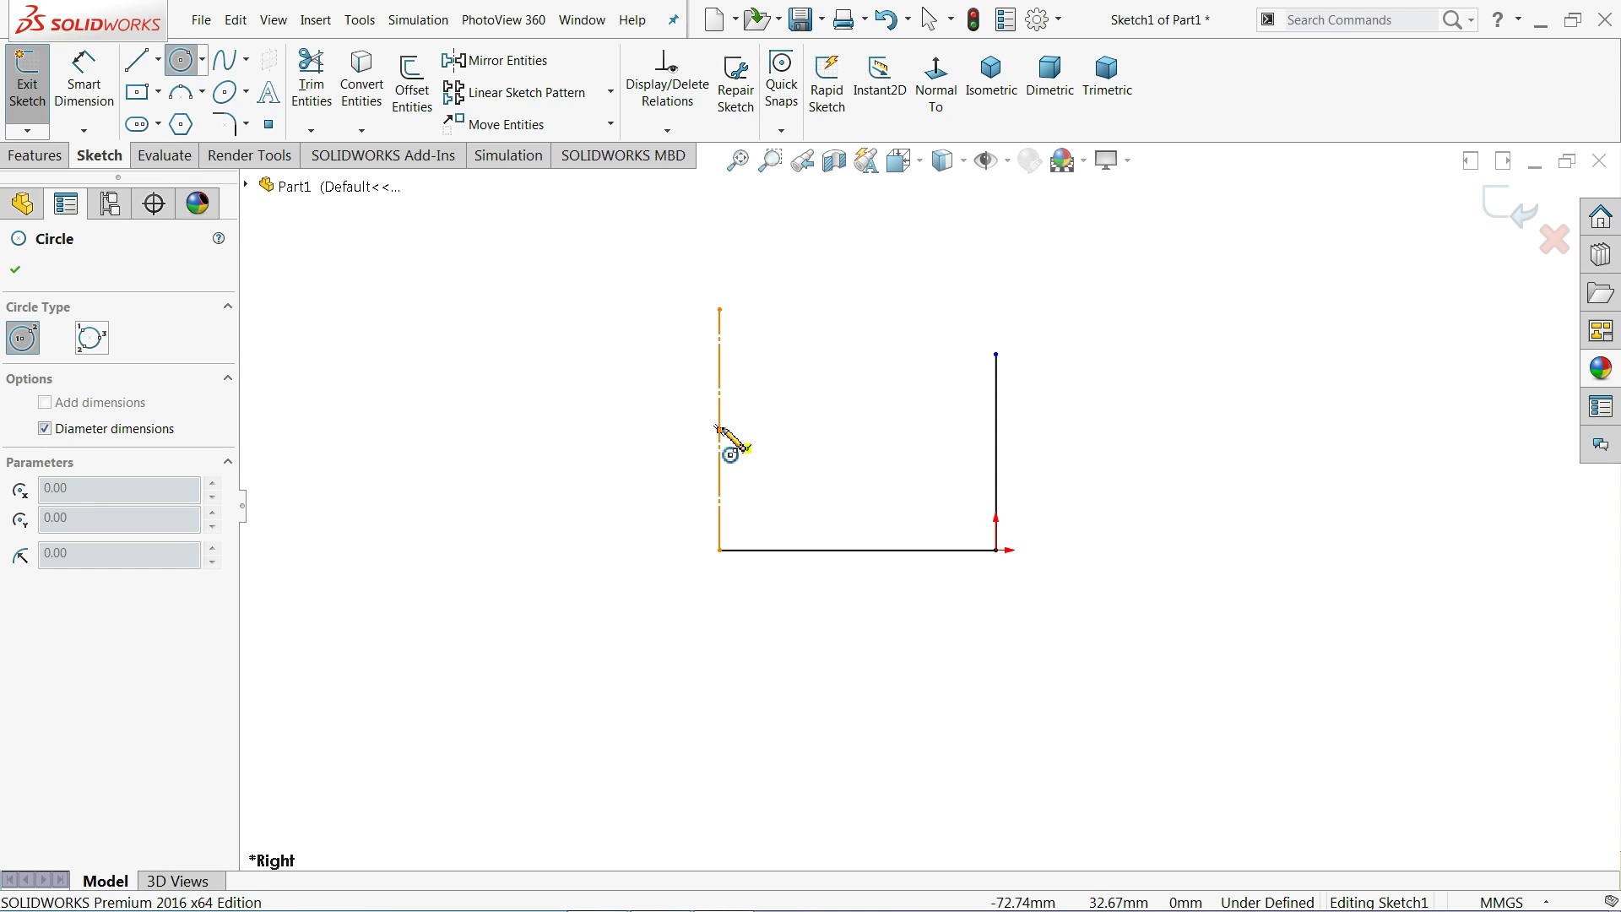
drag(720, 430, 720, 549)
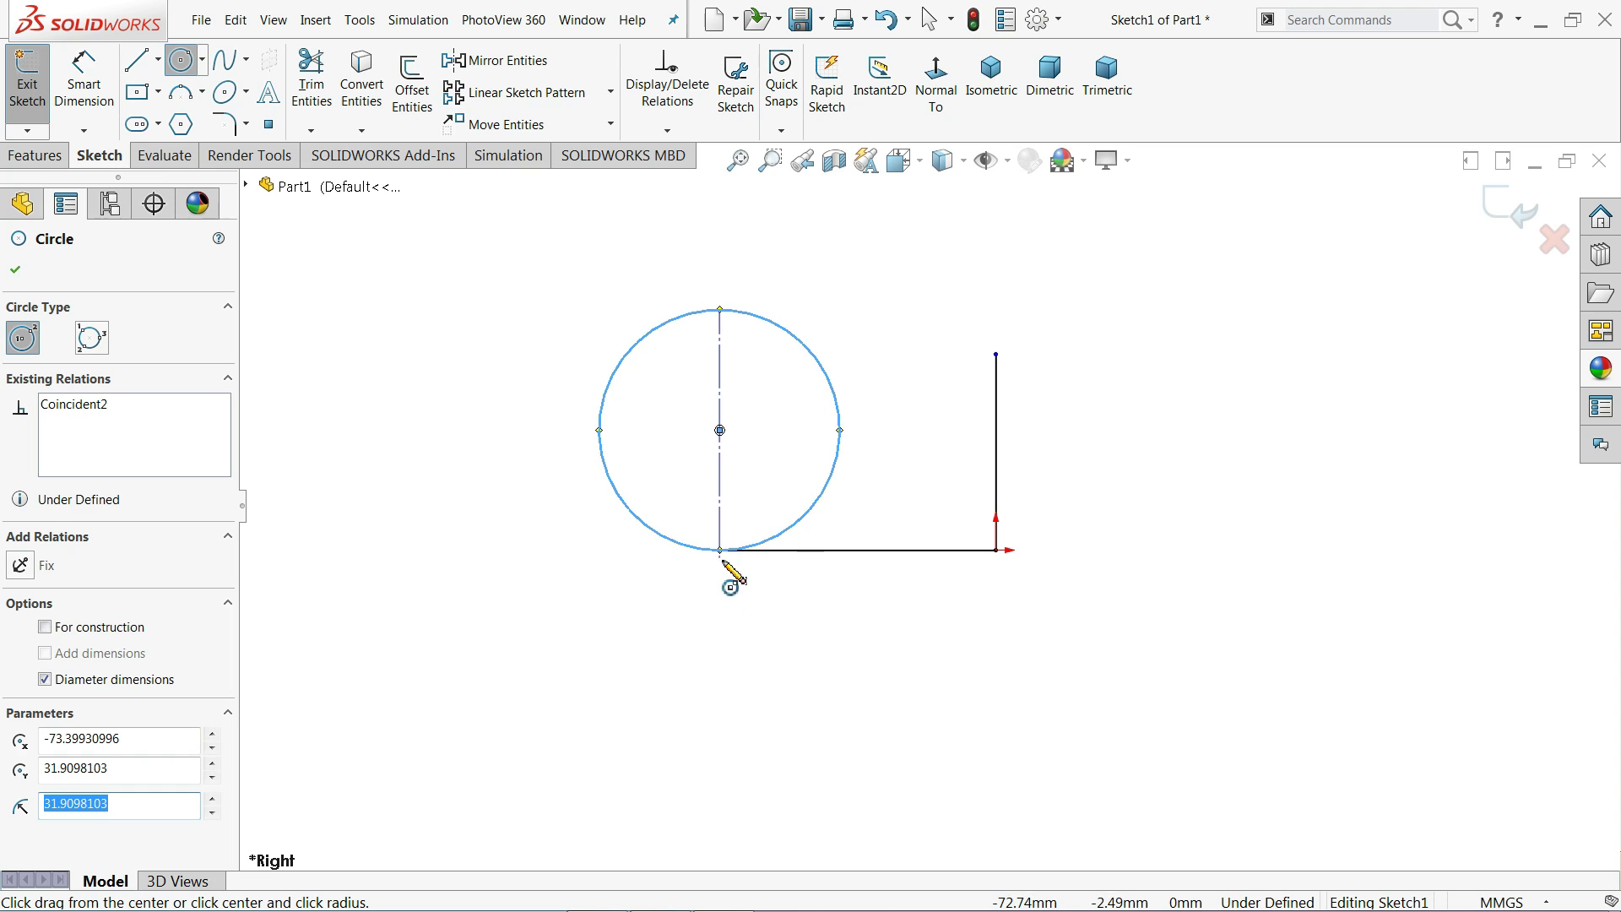
Step: Draw a horizontal line leftward from the top of the circle, starting at the construction line's upper end
click(137, 66)
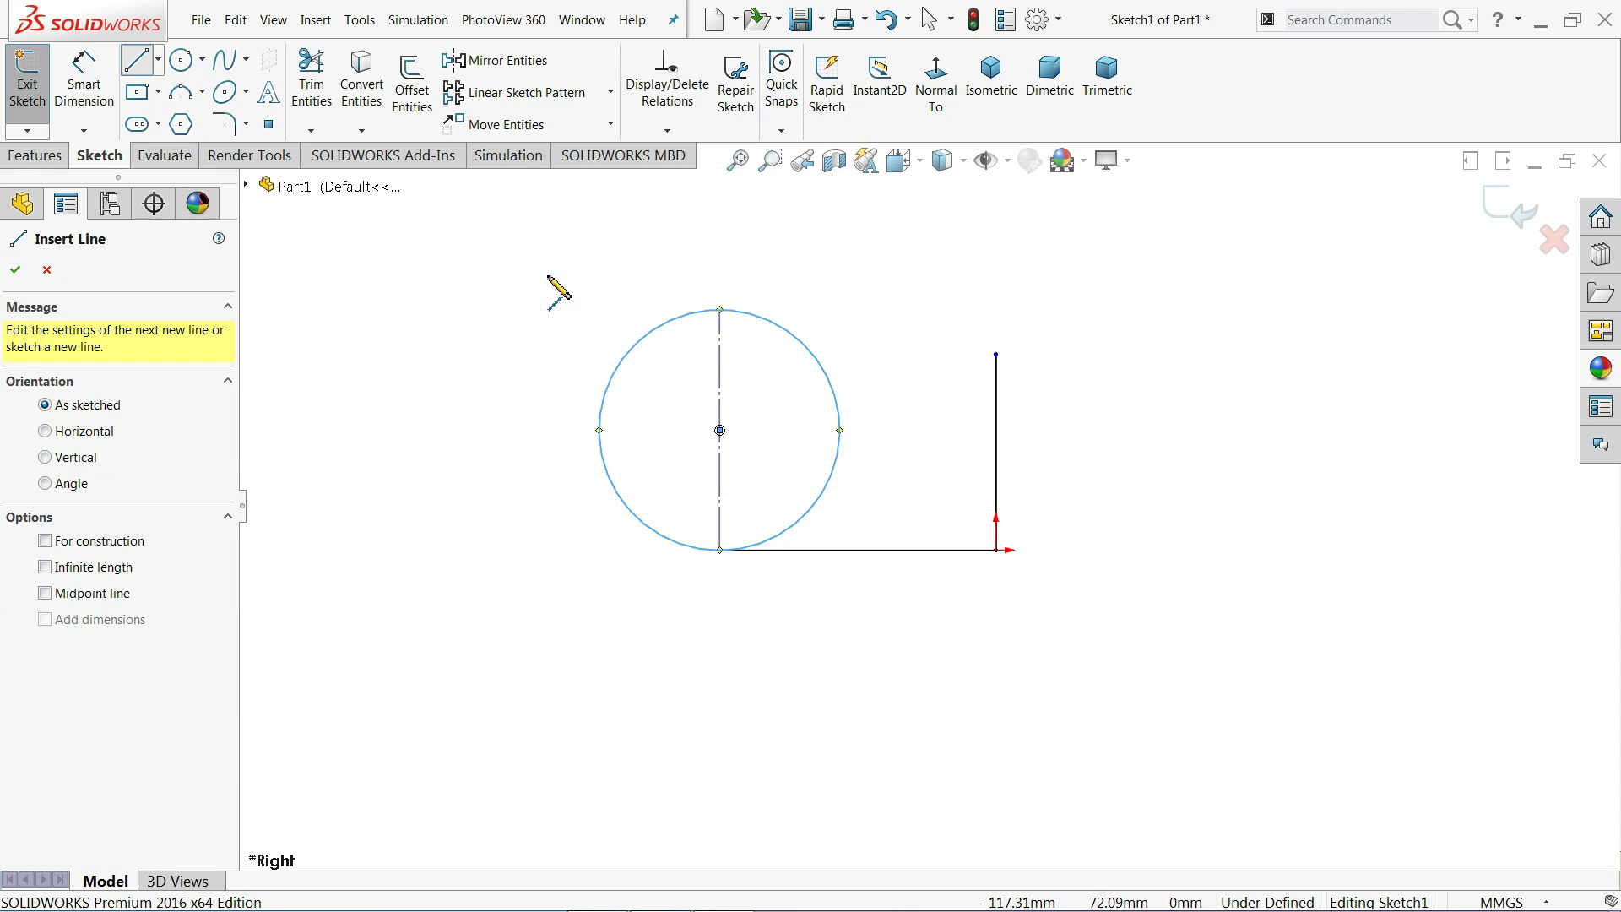
click(721, 310)
click(497, 310)
right_click(478, 372)
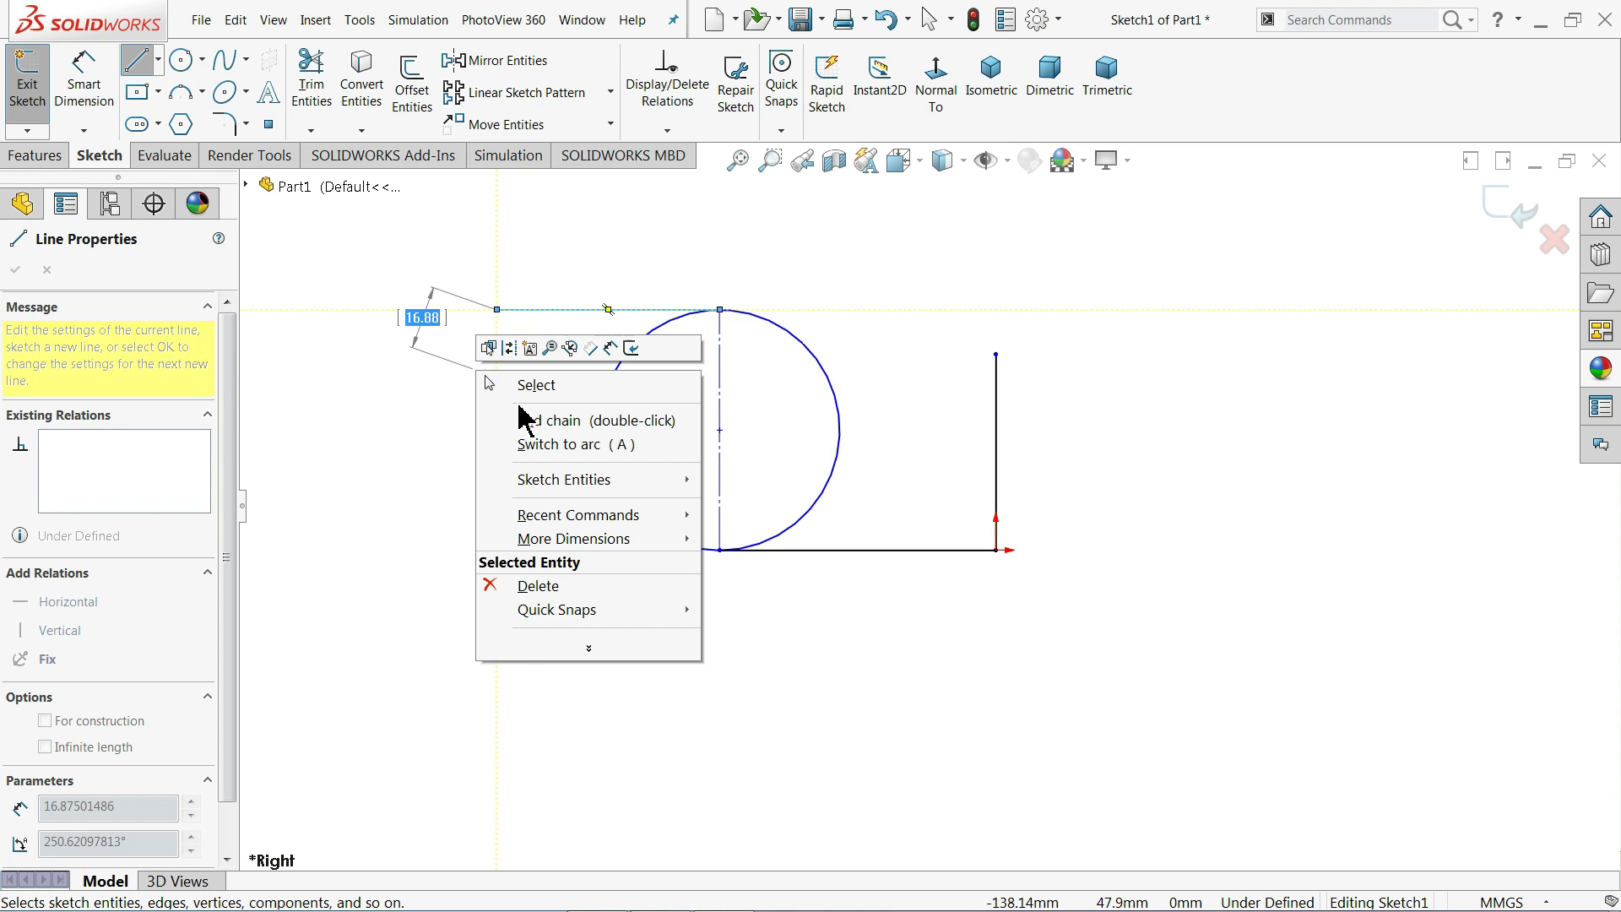
click(518, 384)
scroll(712, 372, down, 2)
scroll(844, 447, up, 2)
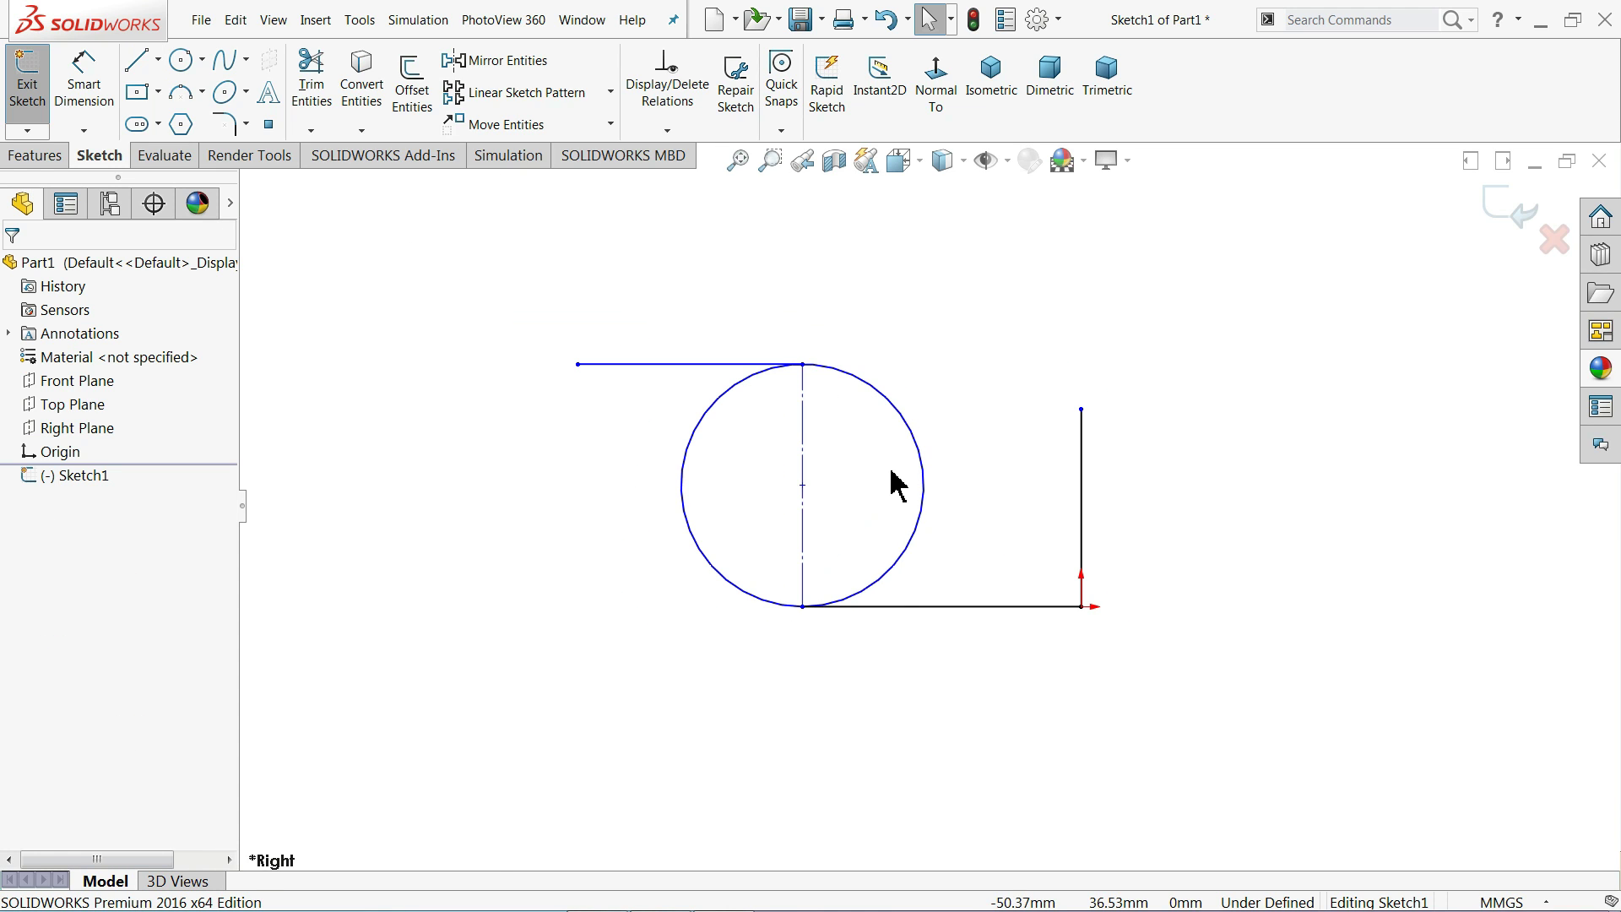
Step: Draw a smaller concentric circle of about 17.5 mm radius inside the large circle
scroll(896, 486, down, 2)
click(181, 59)
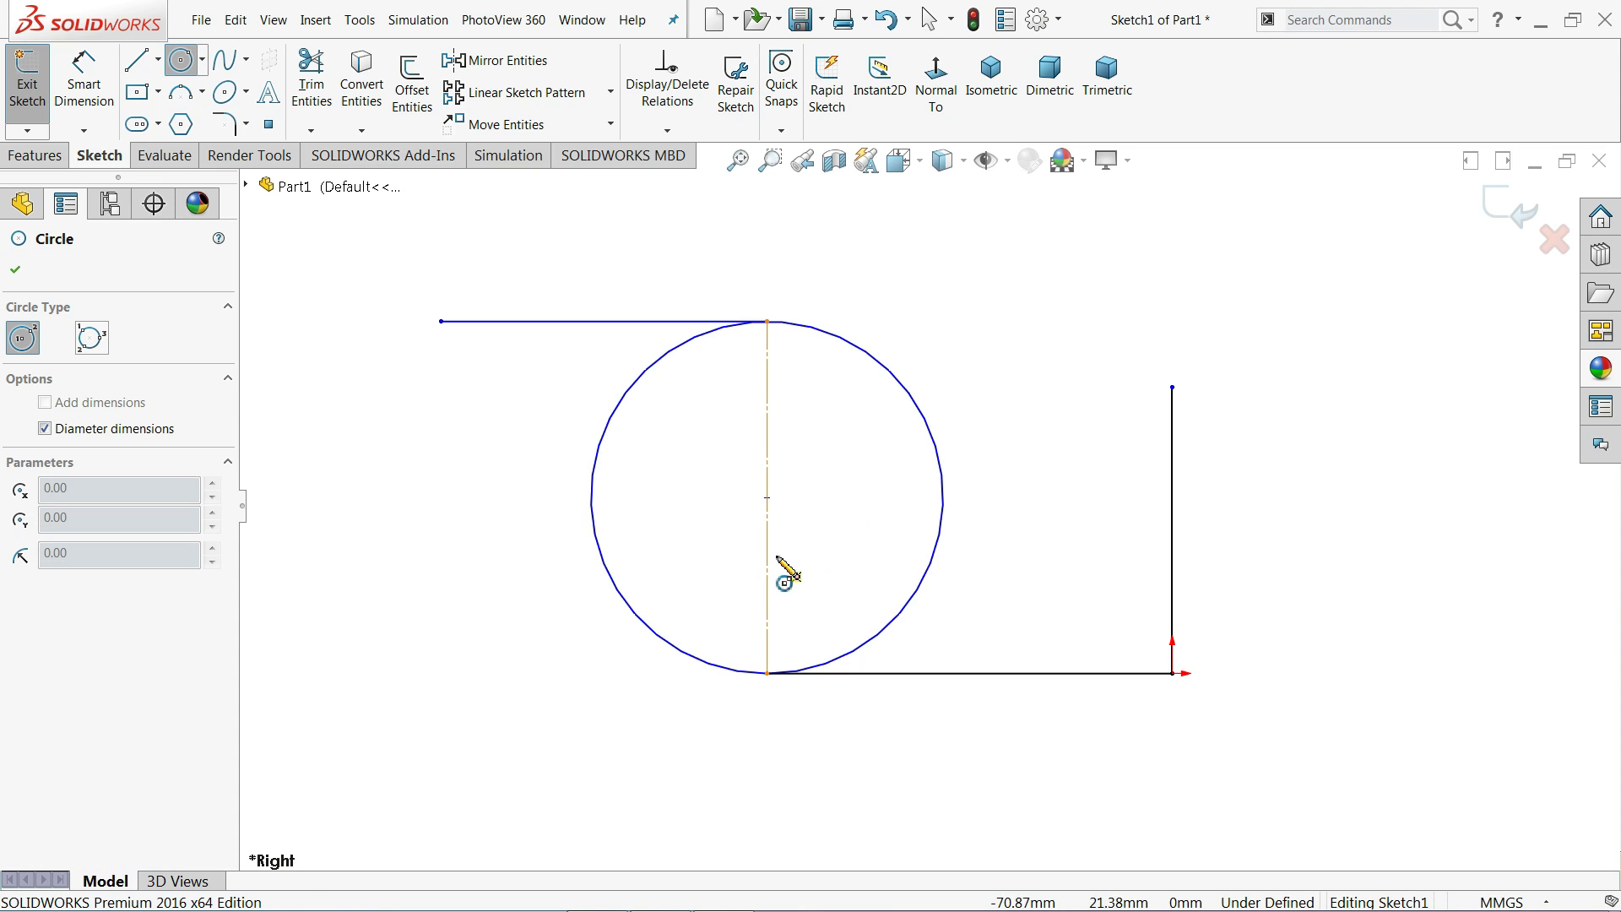
click(767, 498)
click(855, 539)
scroll(856, 541, up, 2)
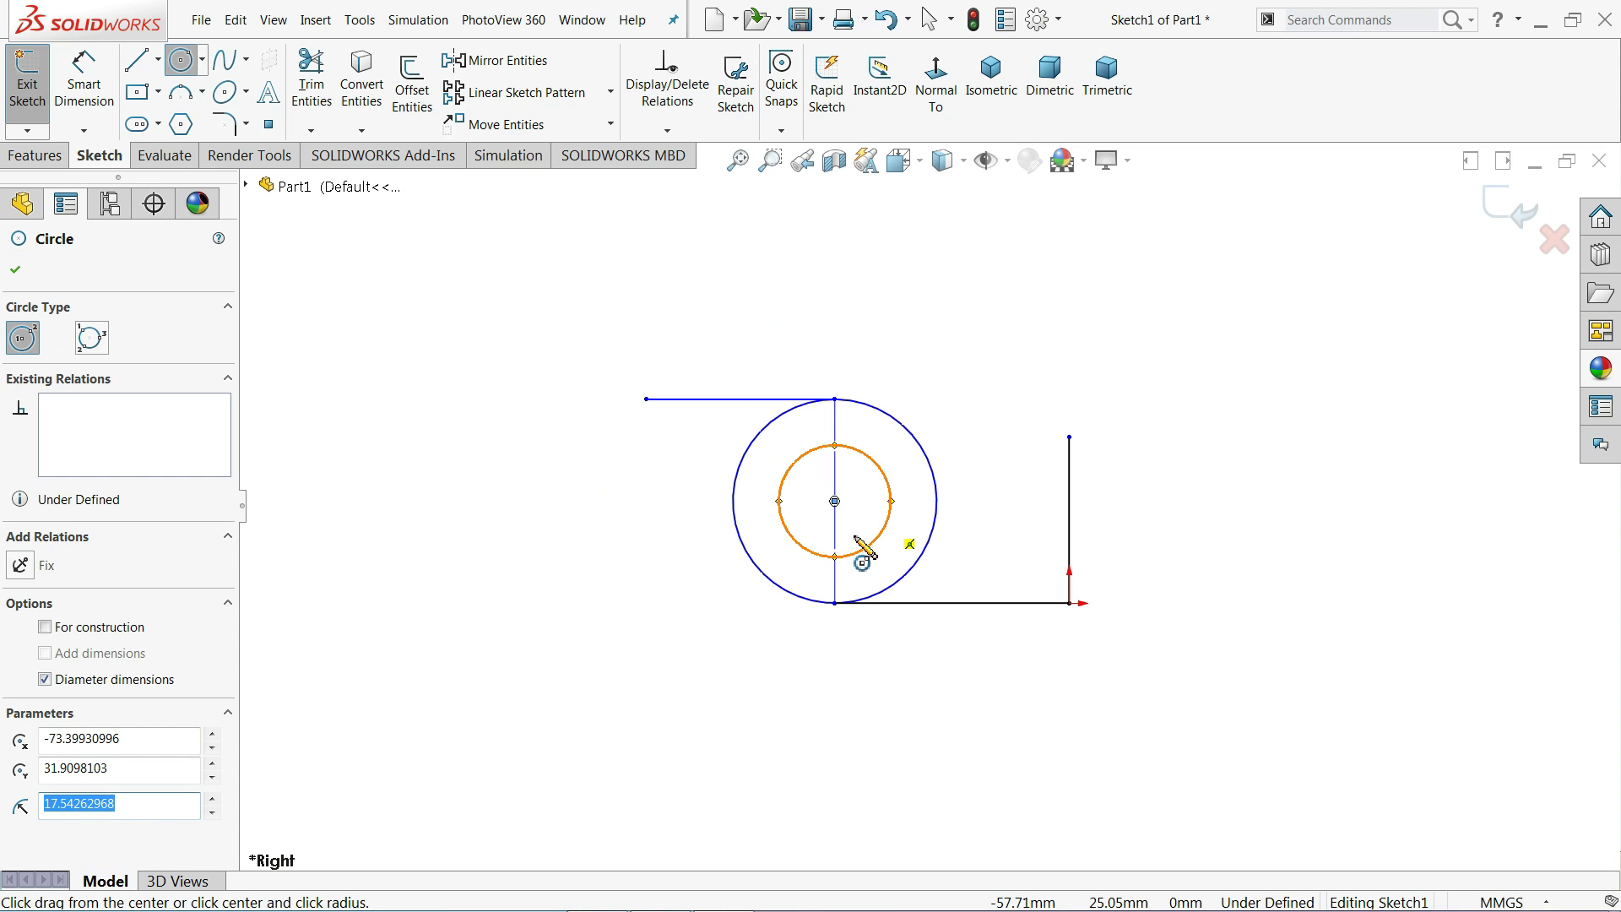
click(15, 269)
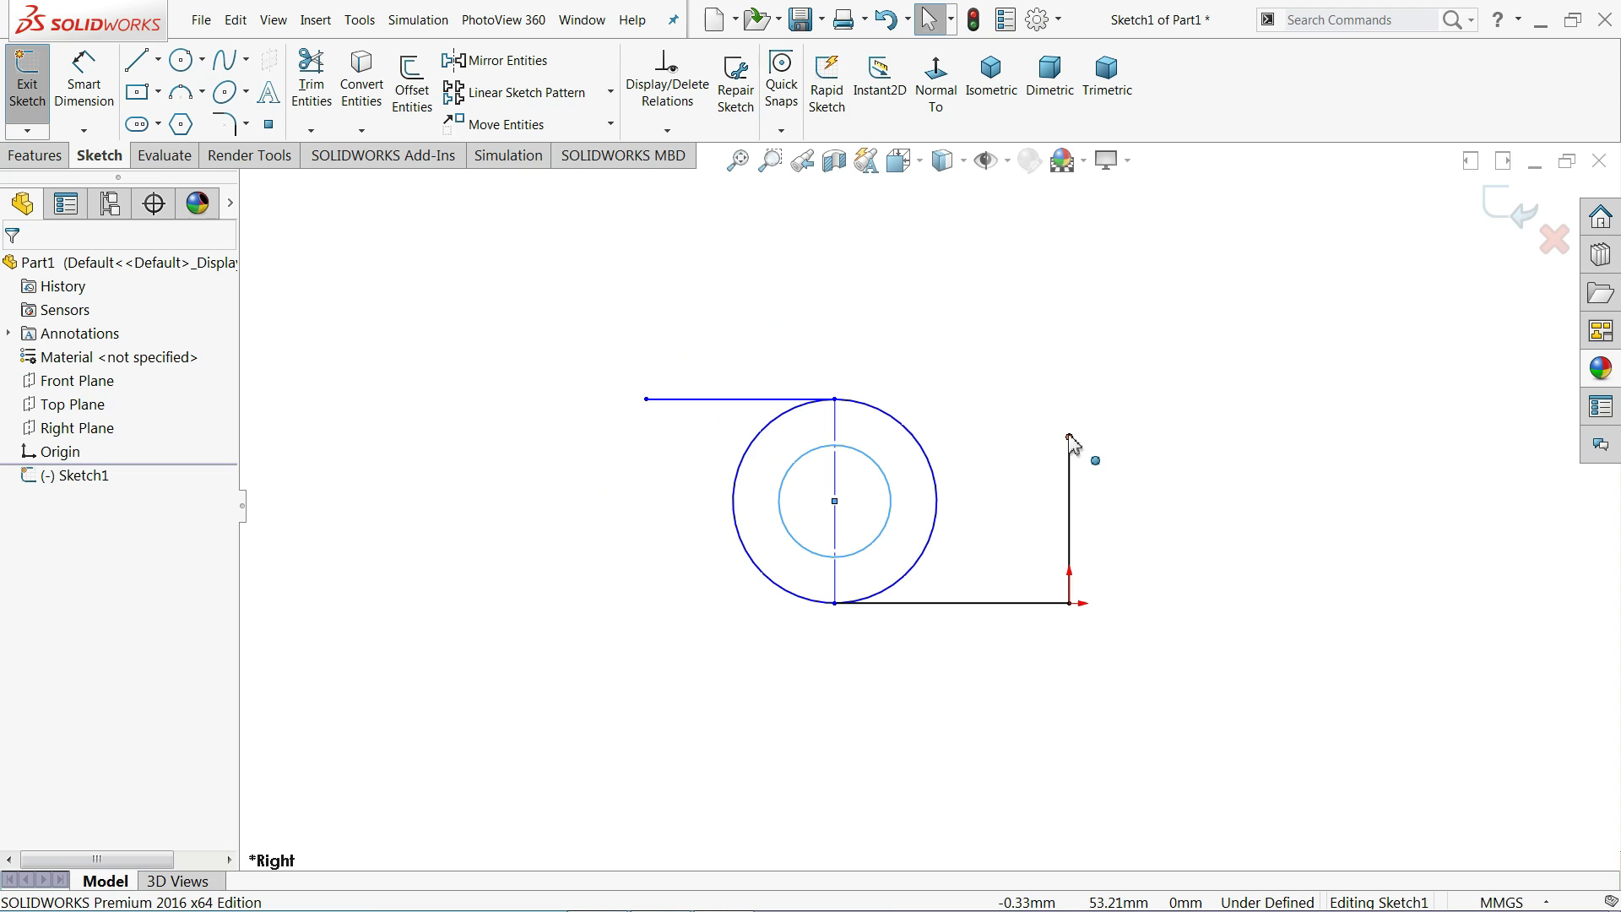
Step: Stretch the right vertical line upward from the origin to about 75.7 mm long
drag(1071, 439, 1067, 362)
scroll(1013, 440, down, 3)
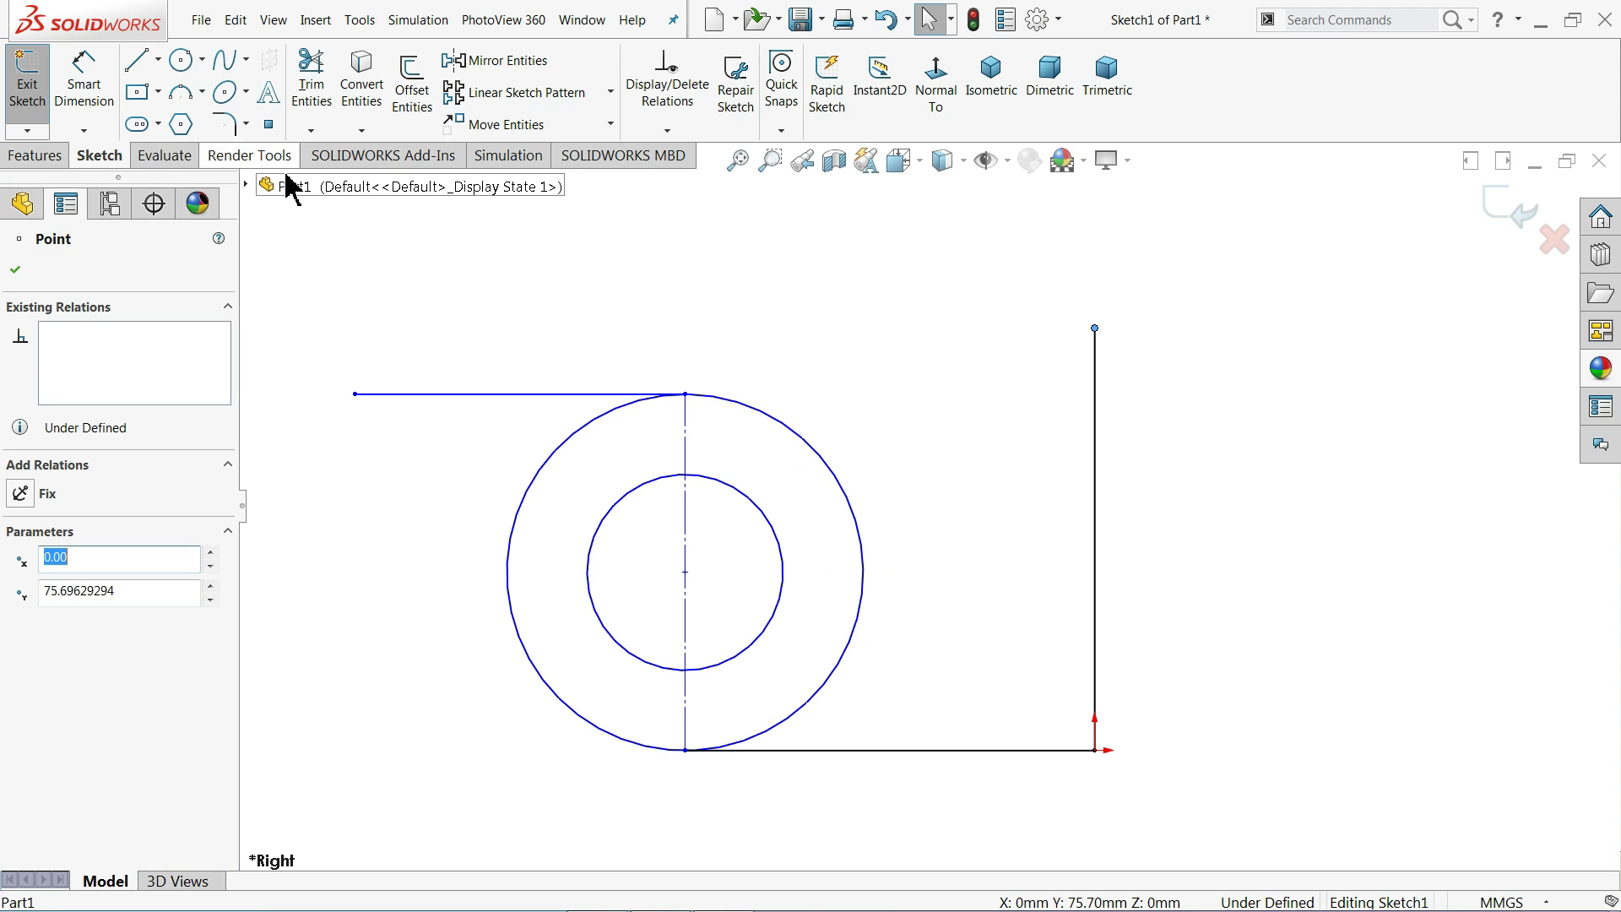
click(82, 91)
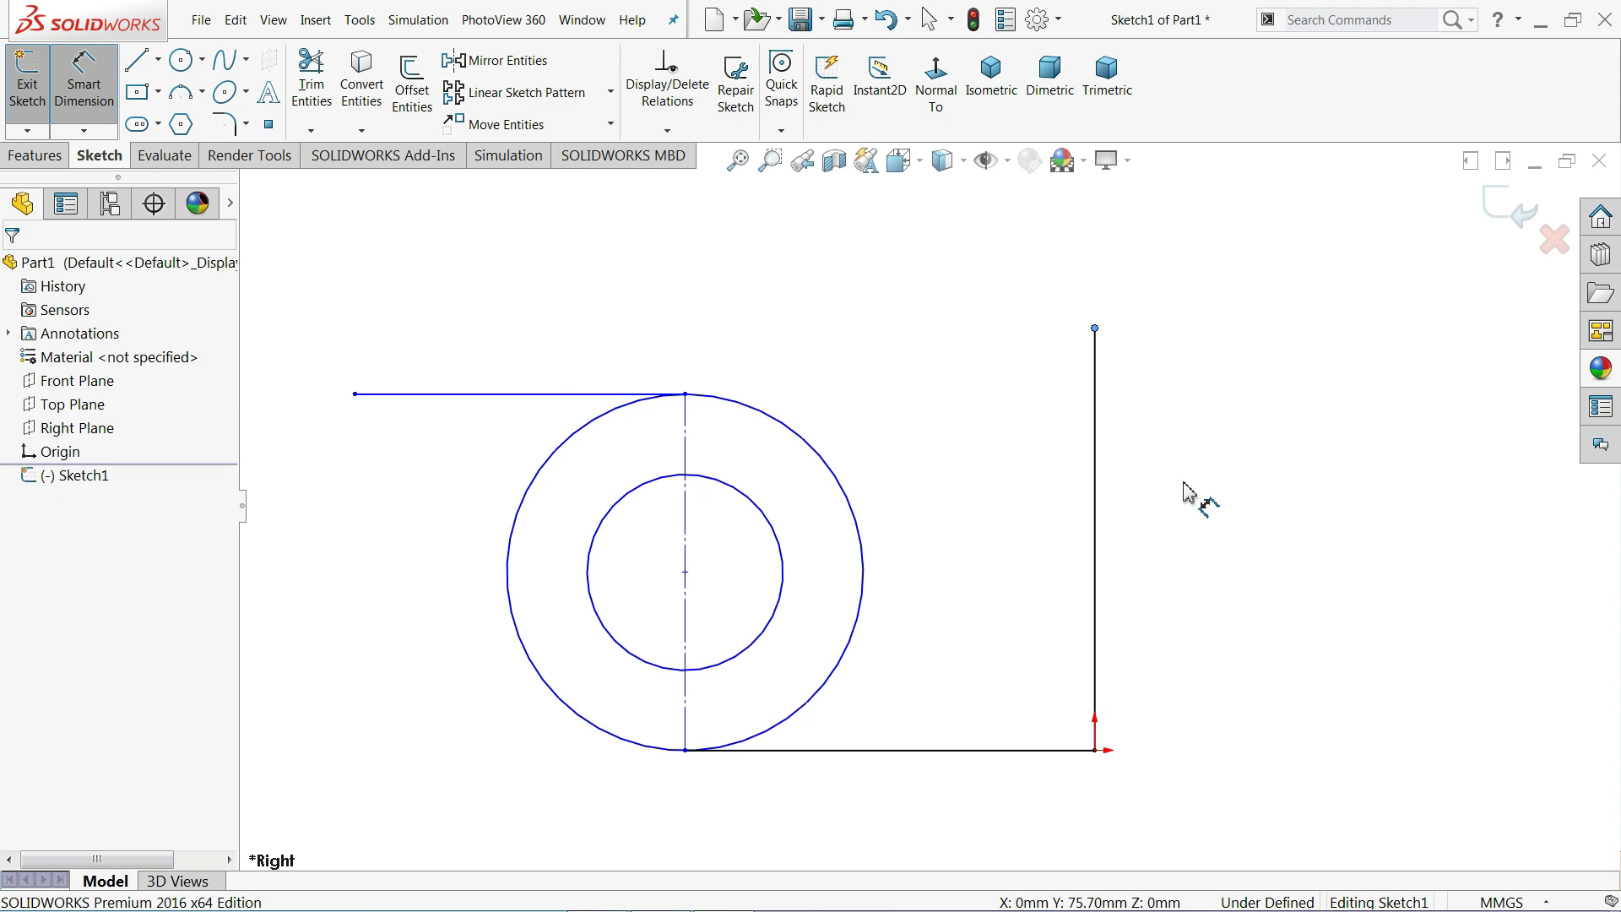
click(1103, 533)
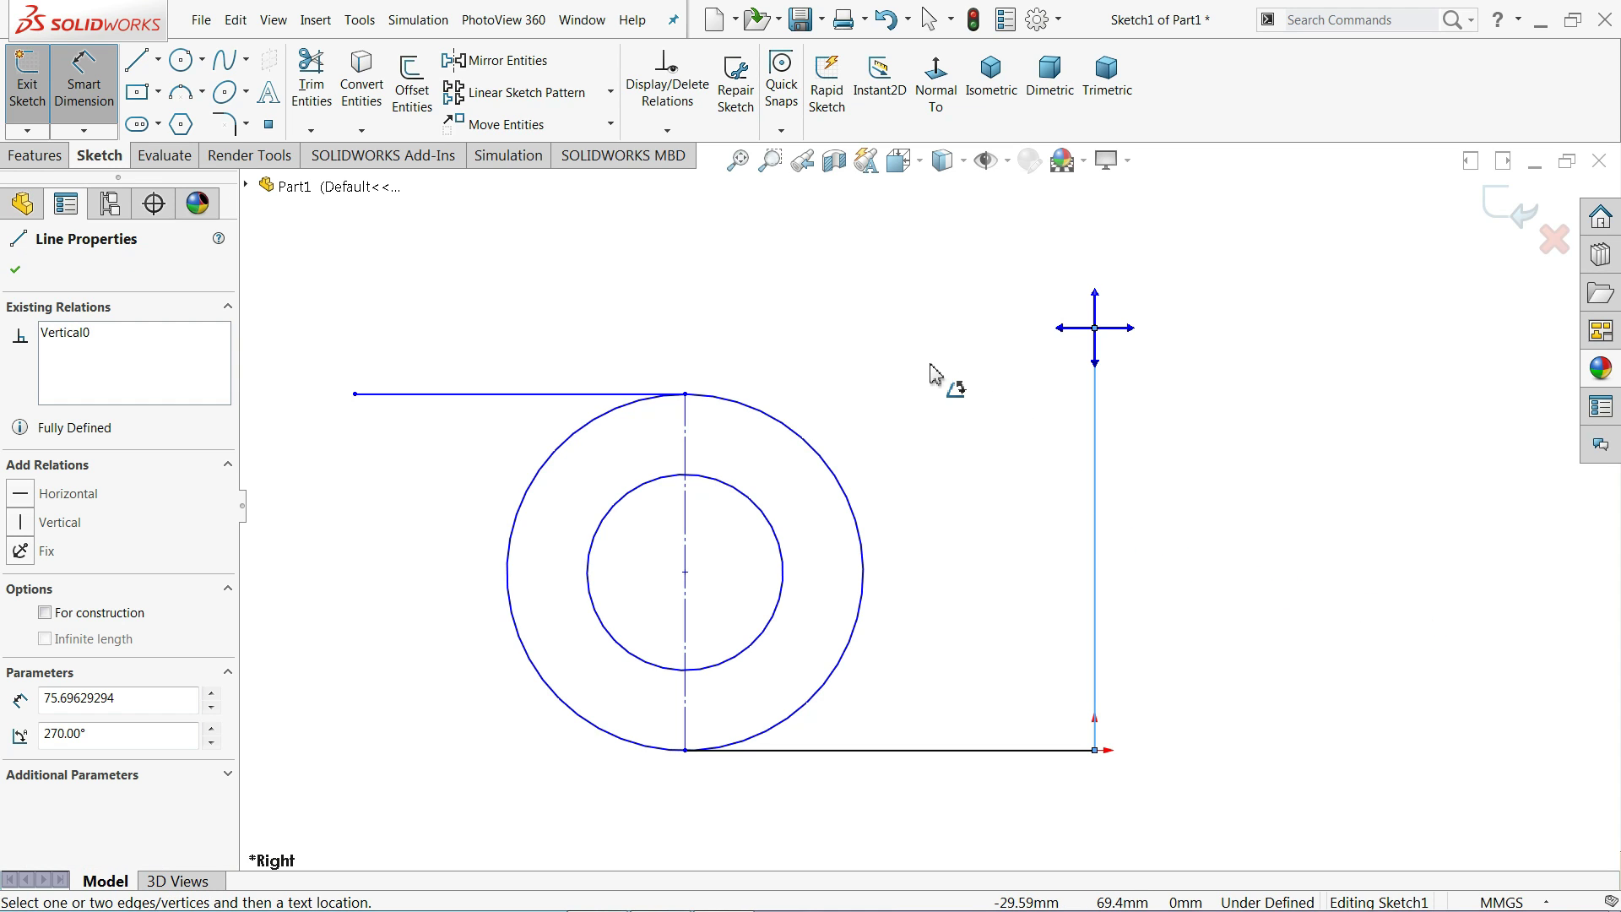
key(Escape)
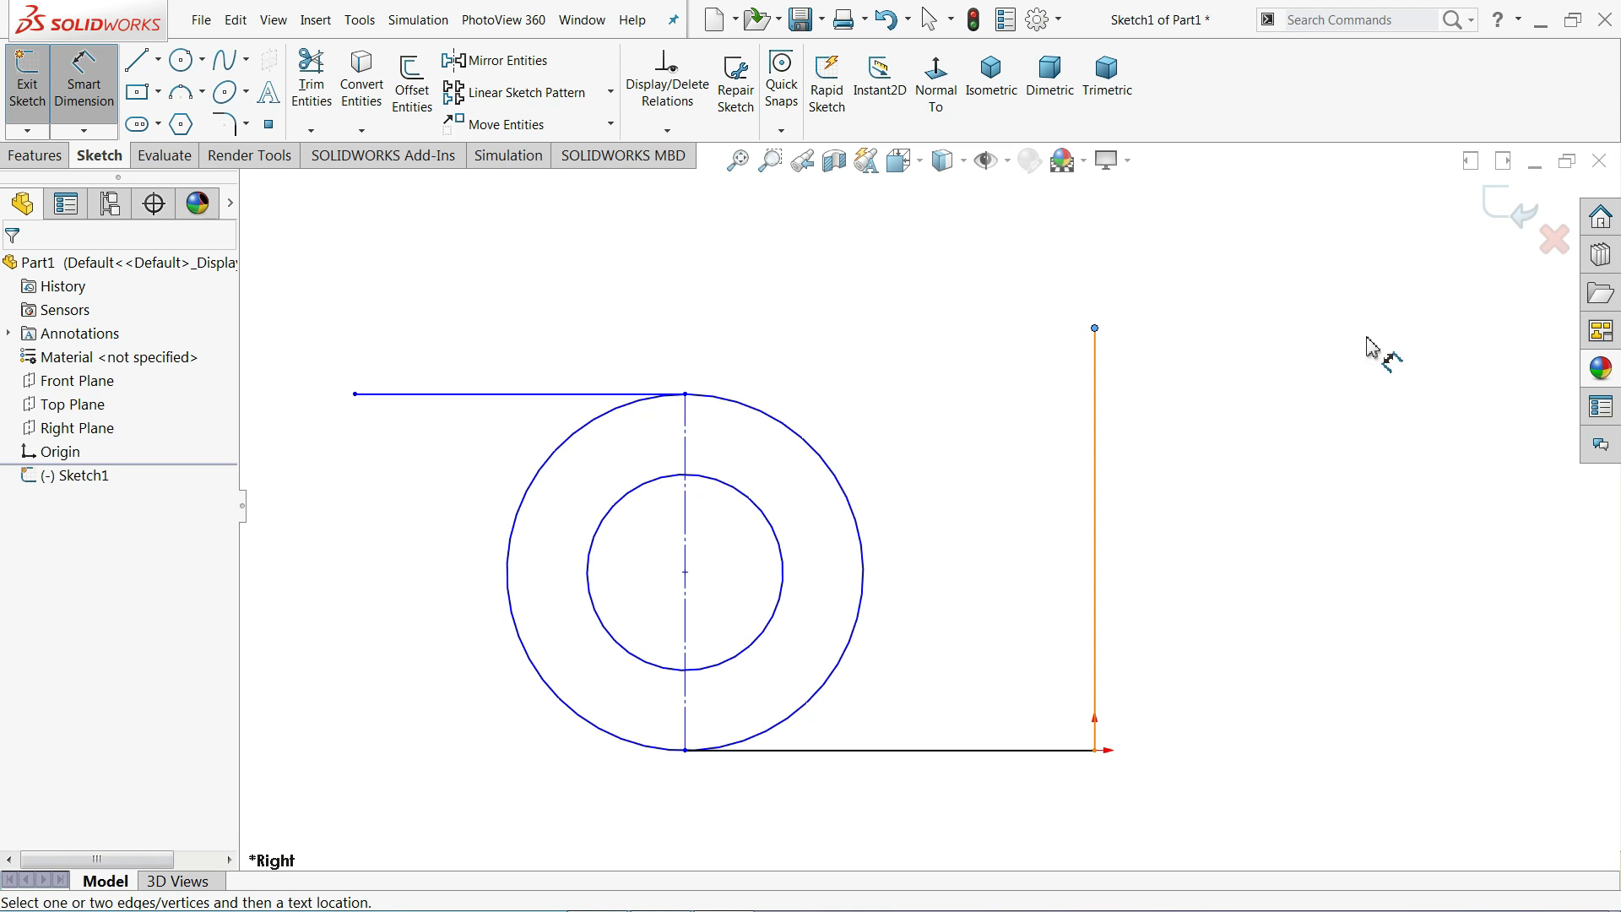
Step: Check the 3.9 MS rod bracket drawing in Windows Photo Viewer, return to SOLIDWORKS and dimension the right vertical line to 75 mm
click(1534, 32)
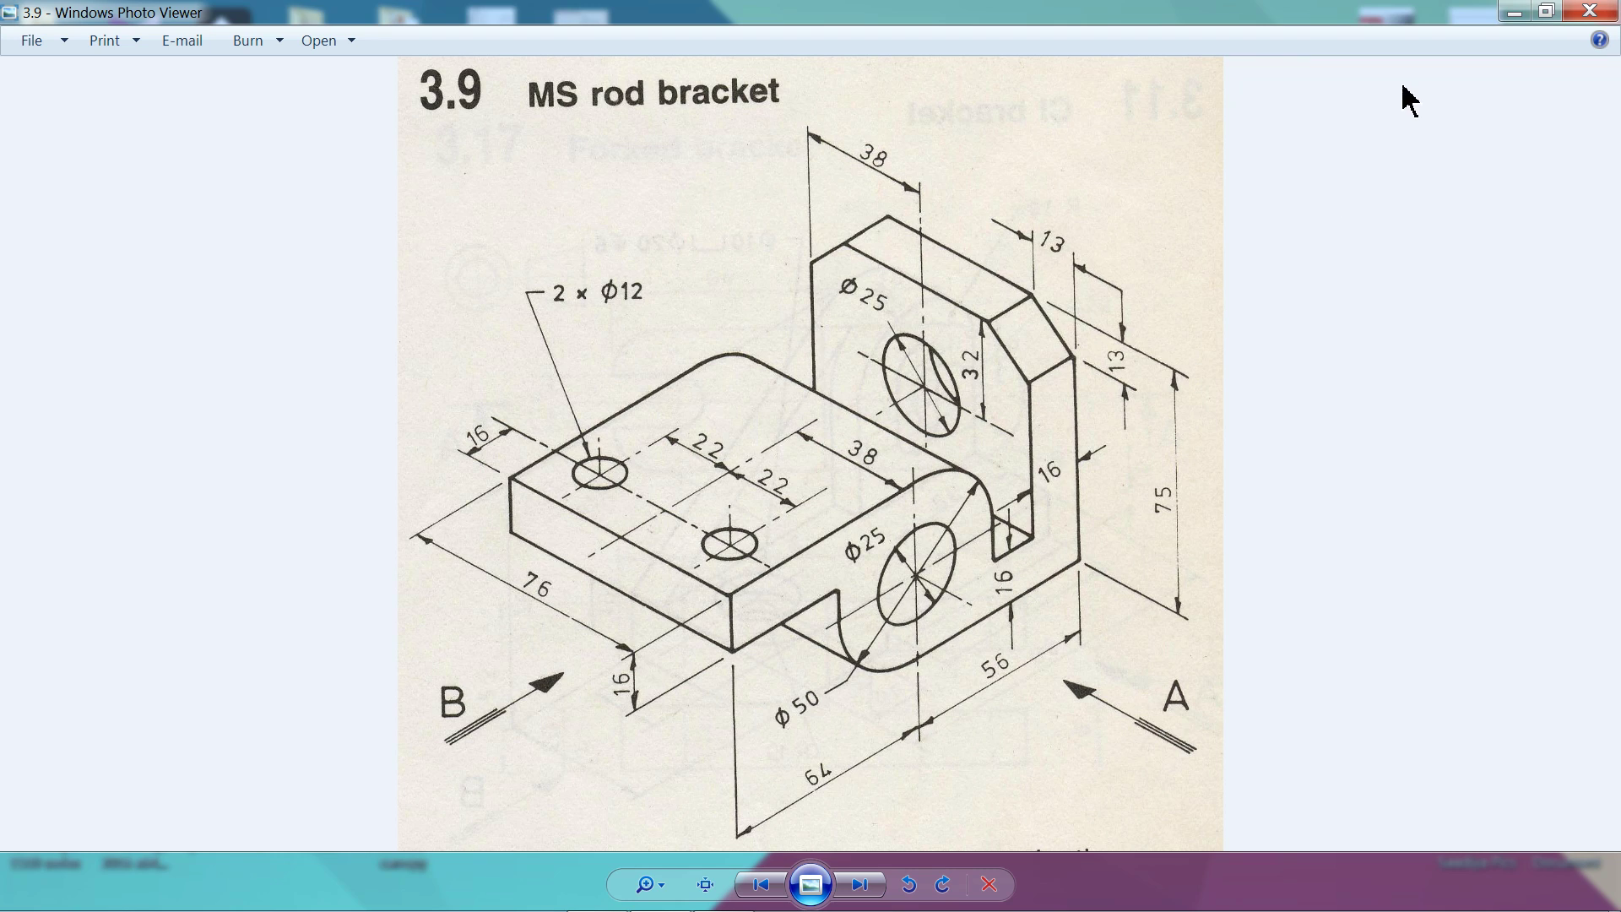
key(alt+Tab)
click(1095, 582)
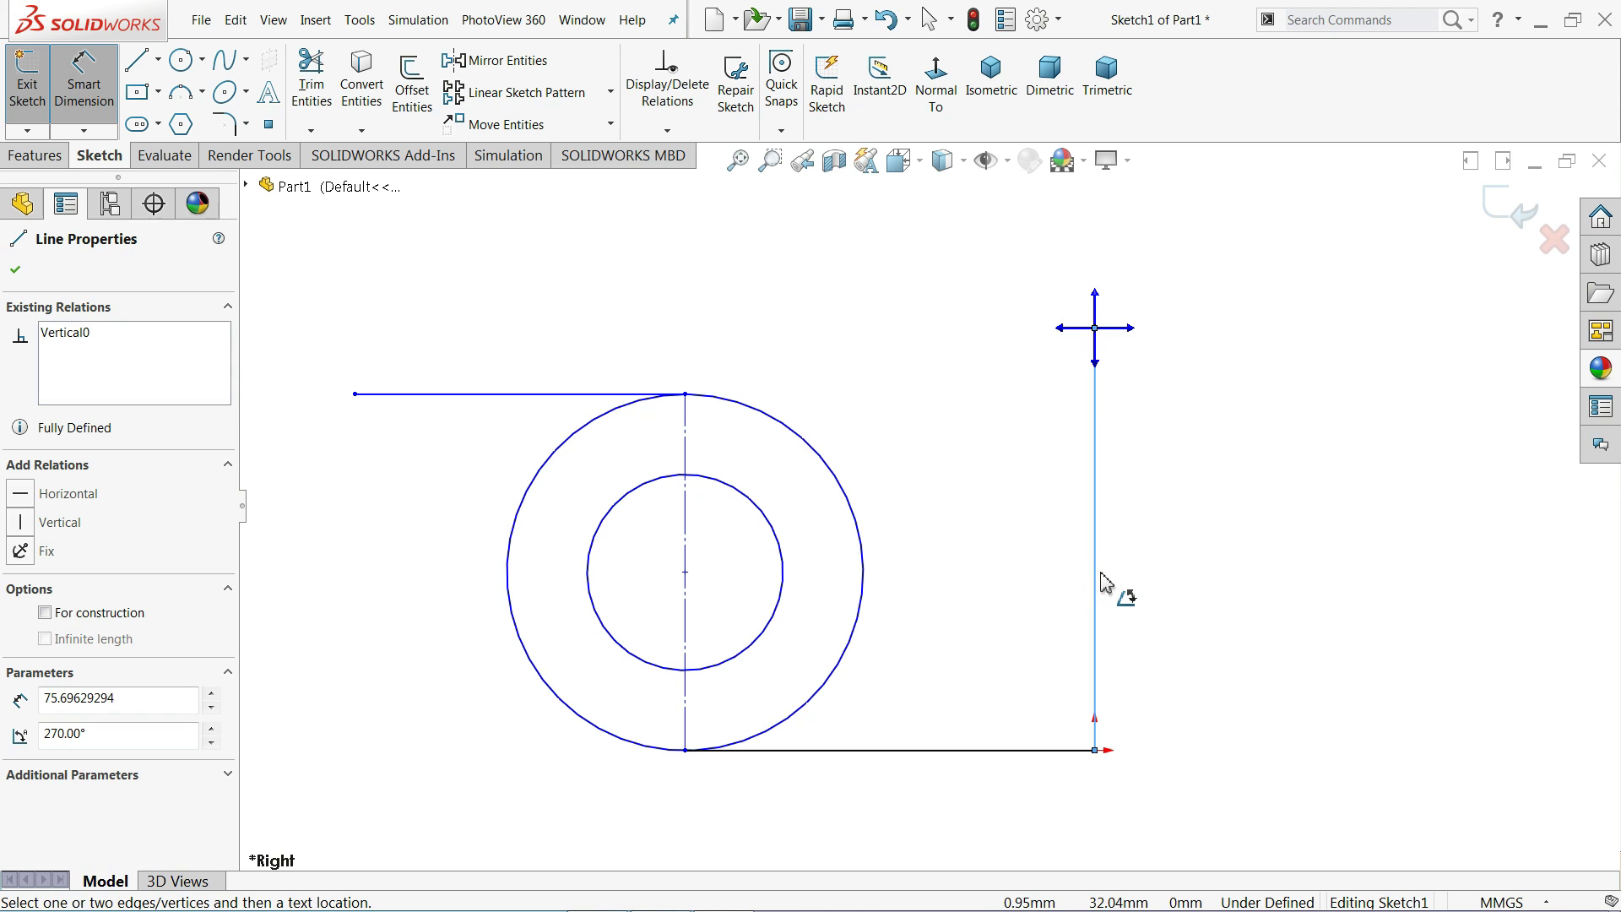
click(1071, 564)
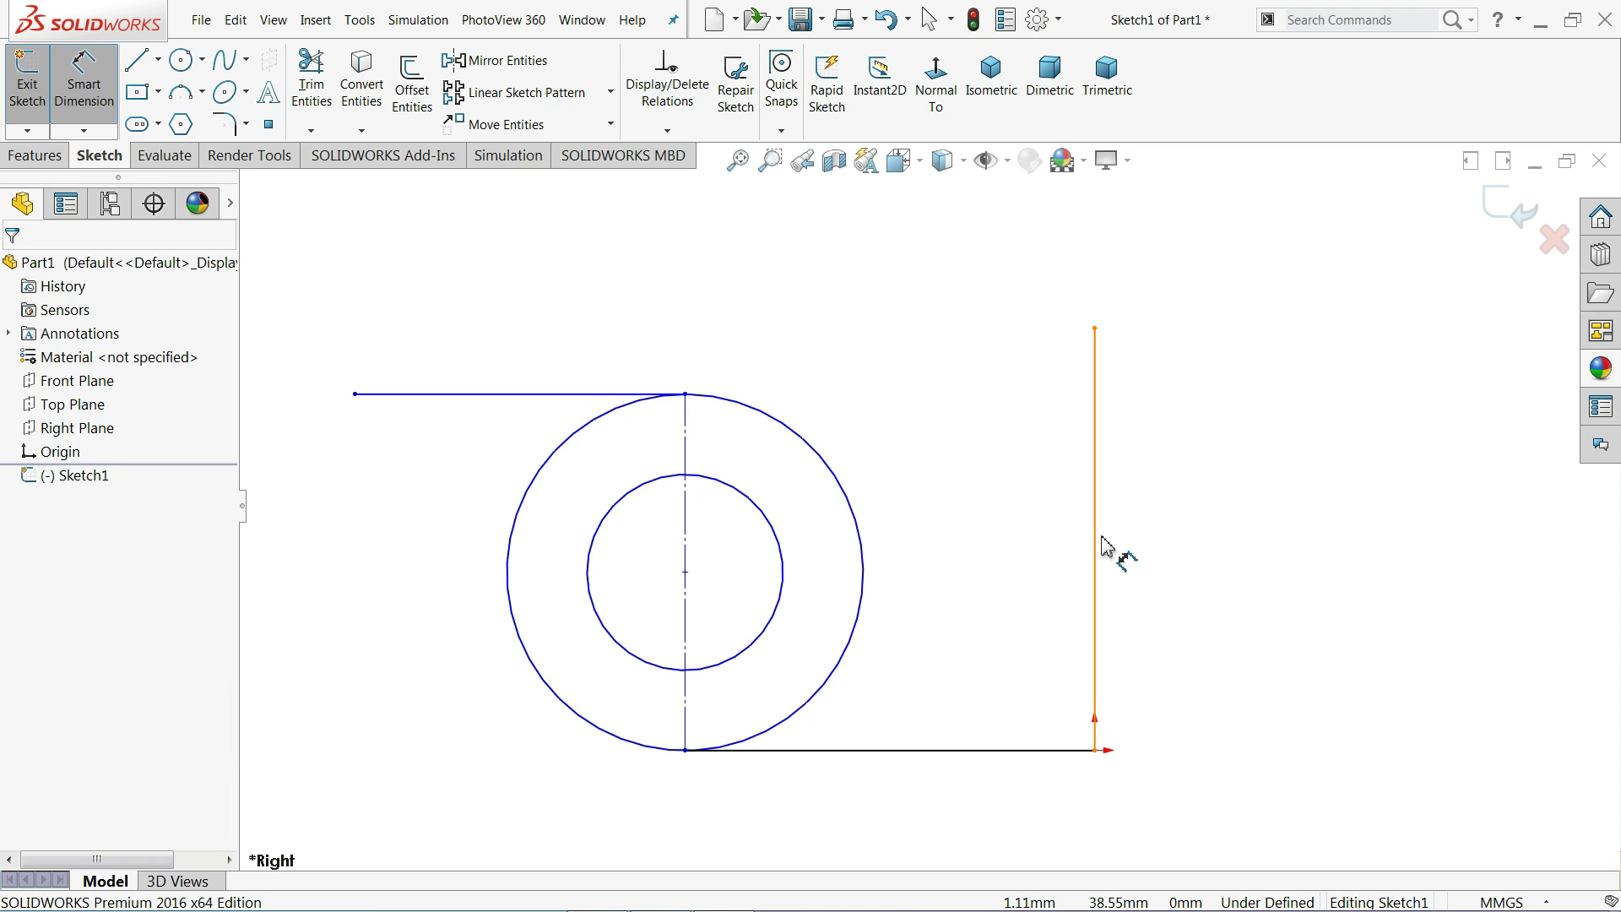
click(1098, 545)
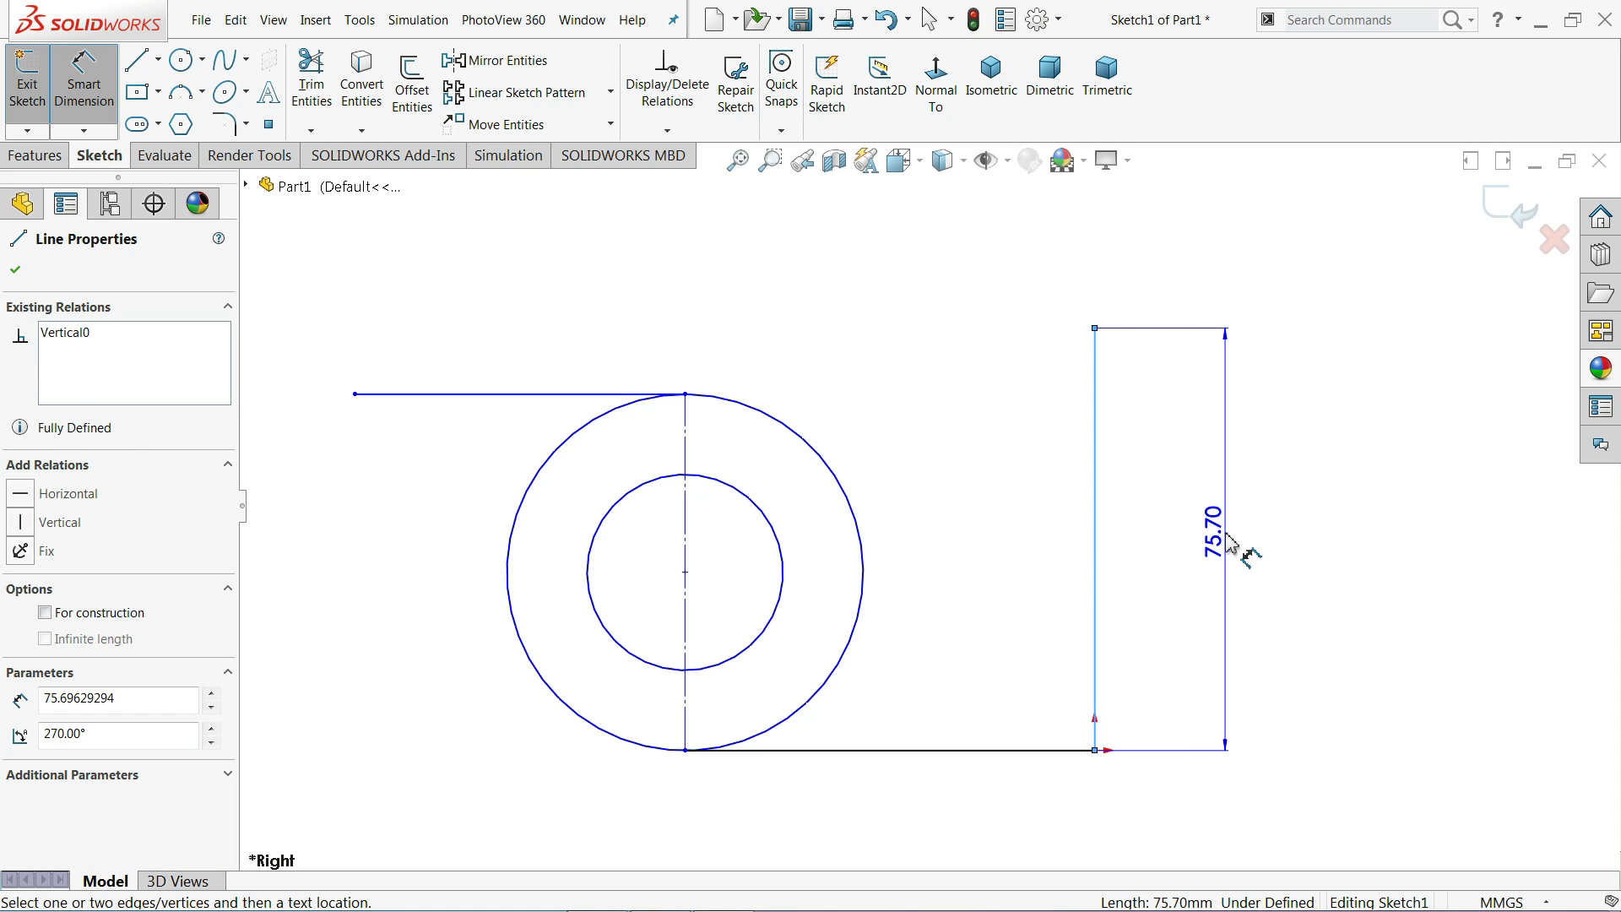
click(1230, 543)
text(75)
key(Return)
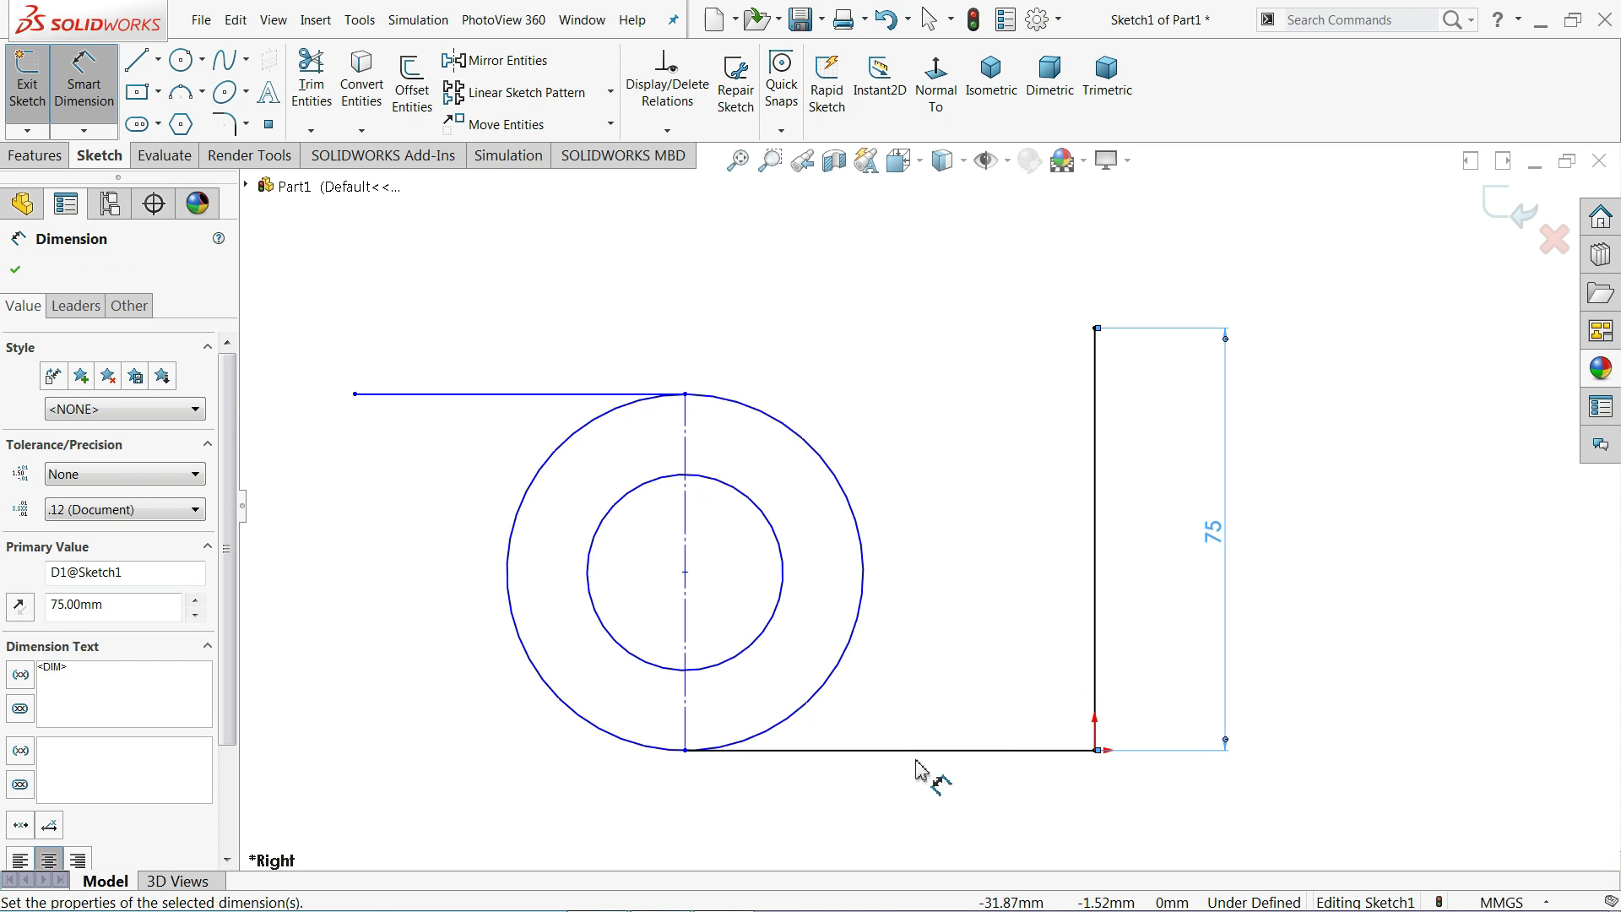
Step: Dimension the bottom horizontal line to 56 mm and the upper-left horizontal line to 64 mm
click(919, 753)
click(918, 795)
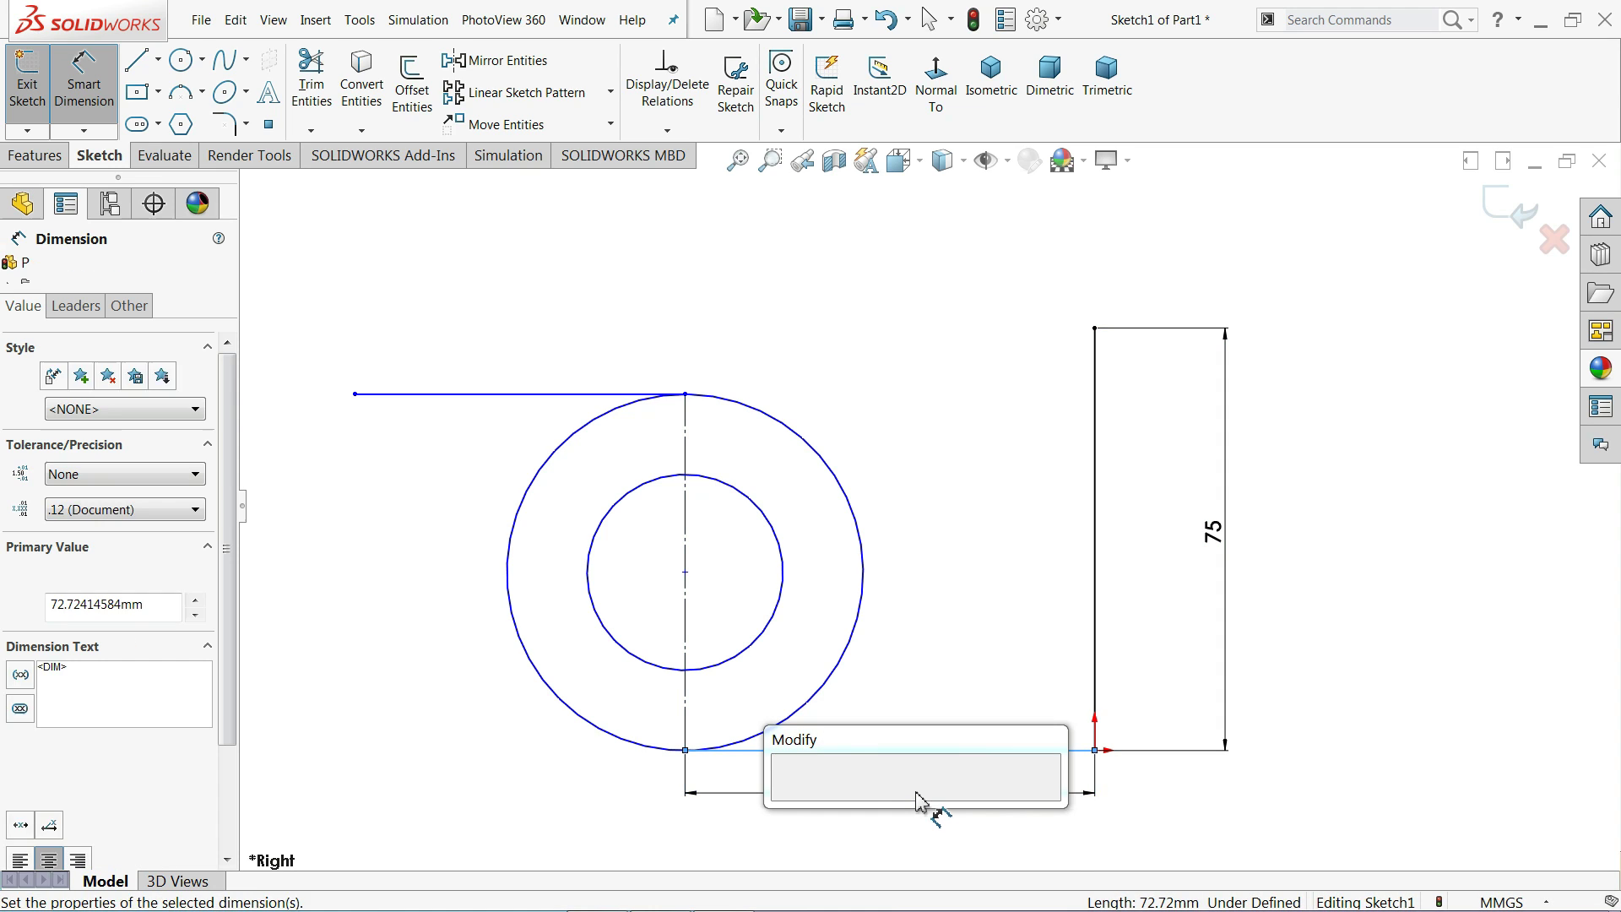
text(56)
key(Return)
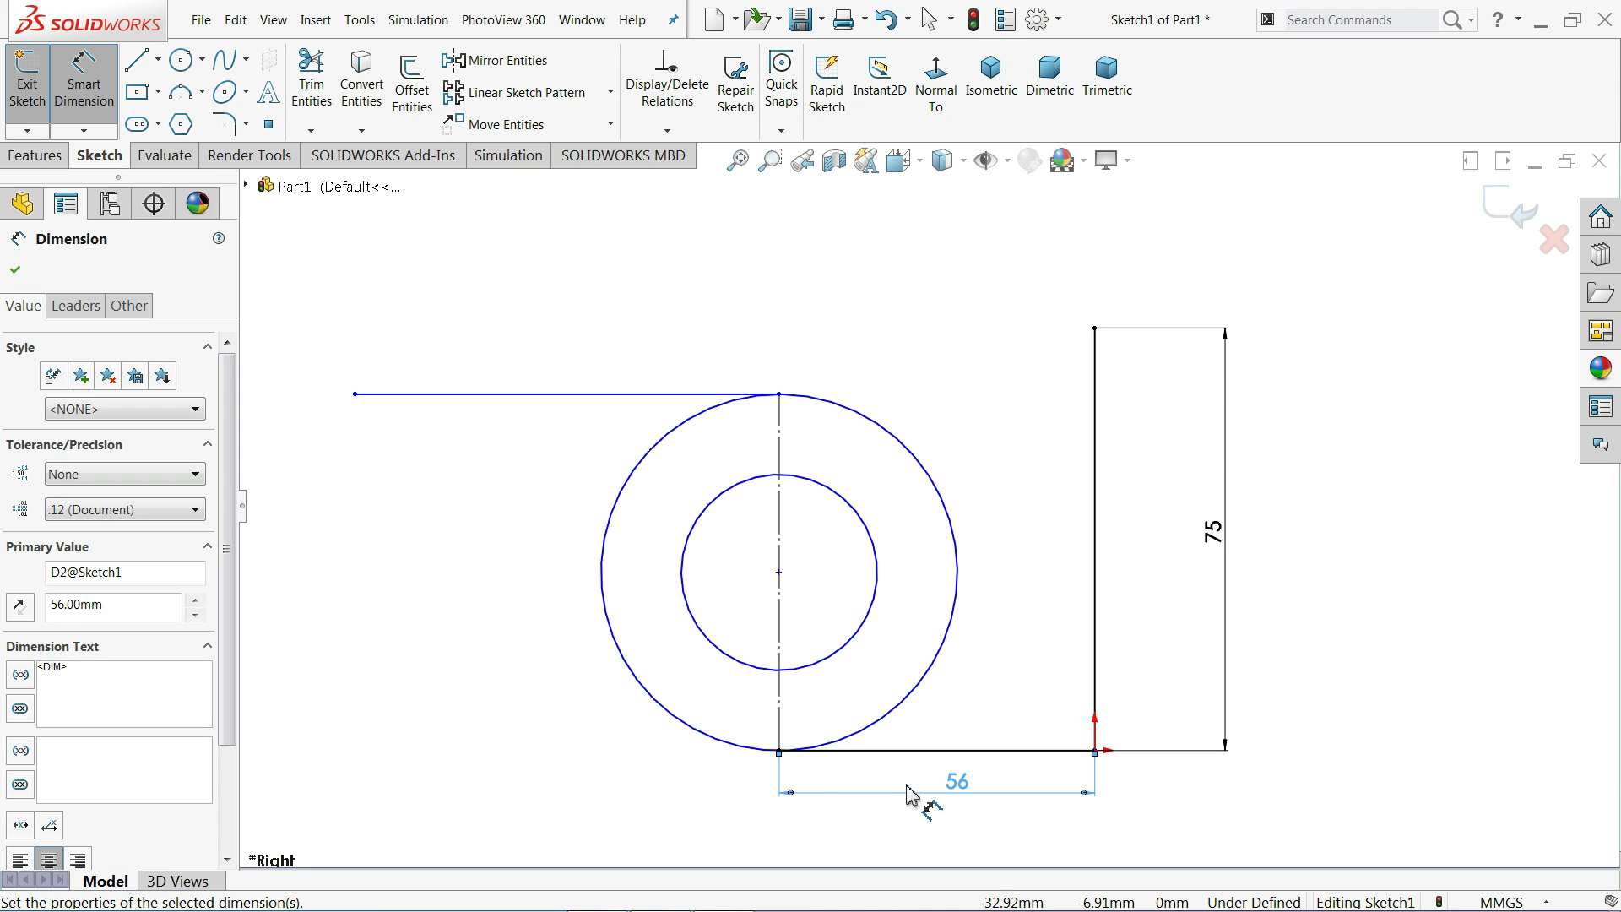
click(607, 395)
click(597, 803)
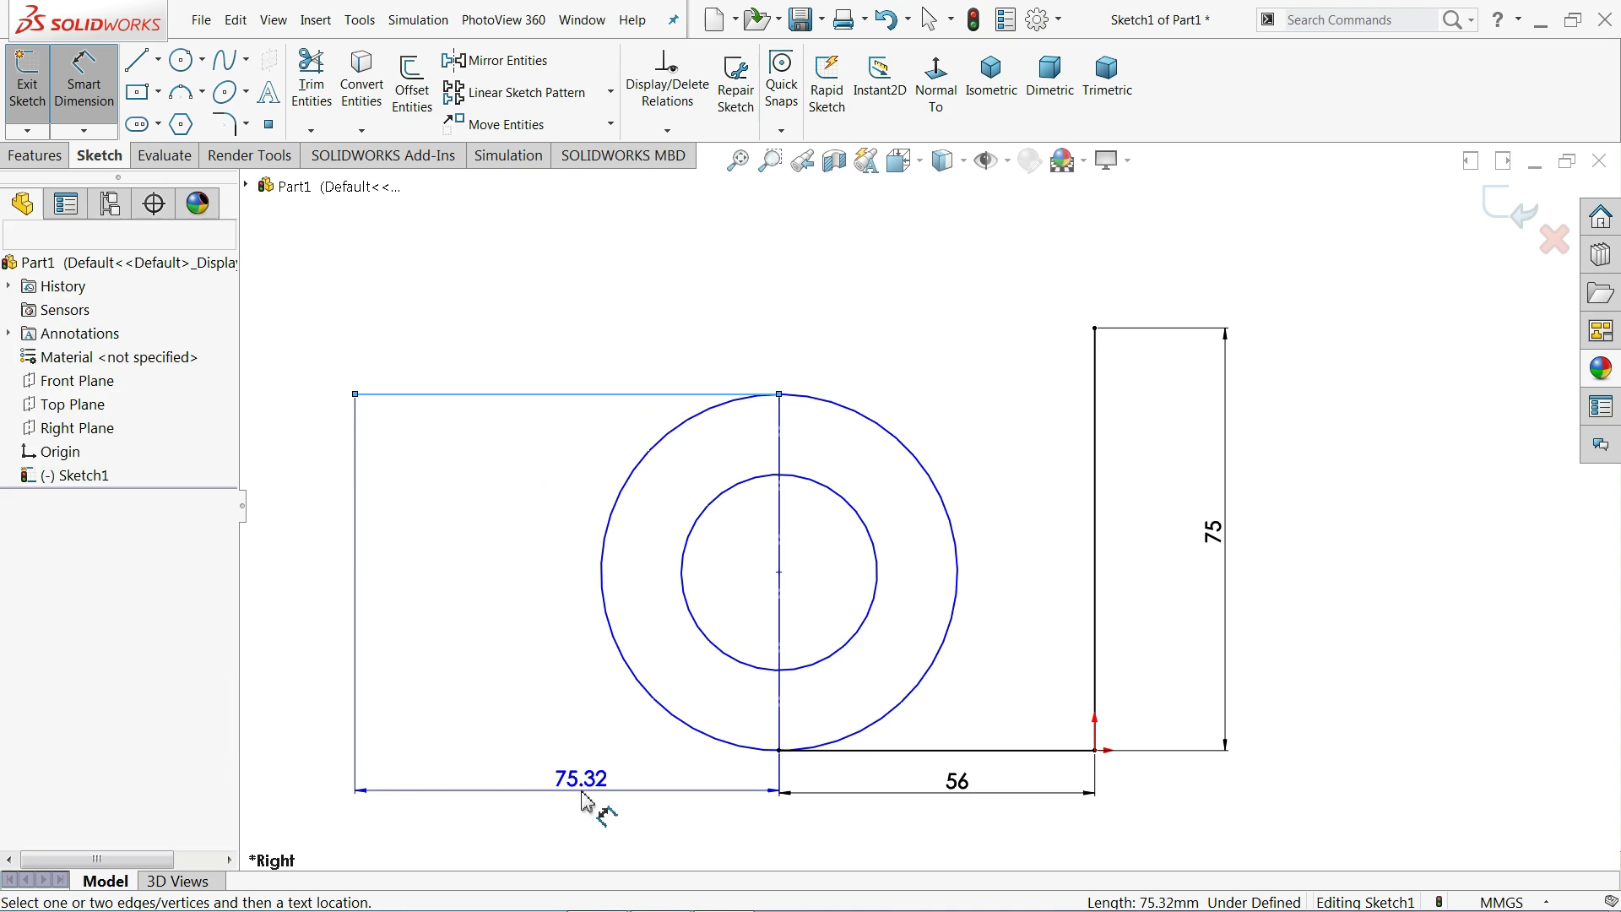
text(64)
key(Return)
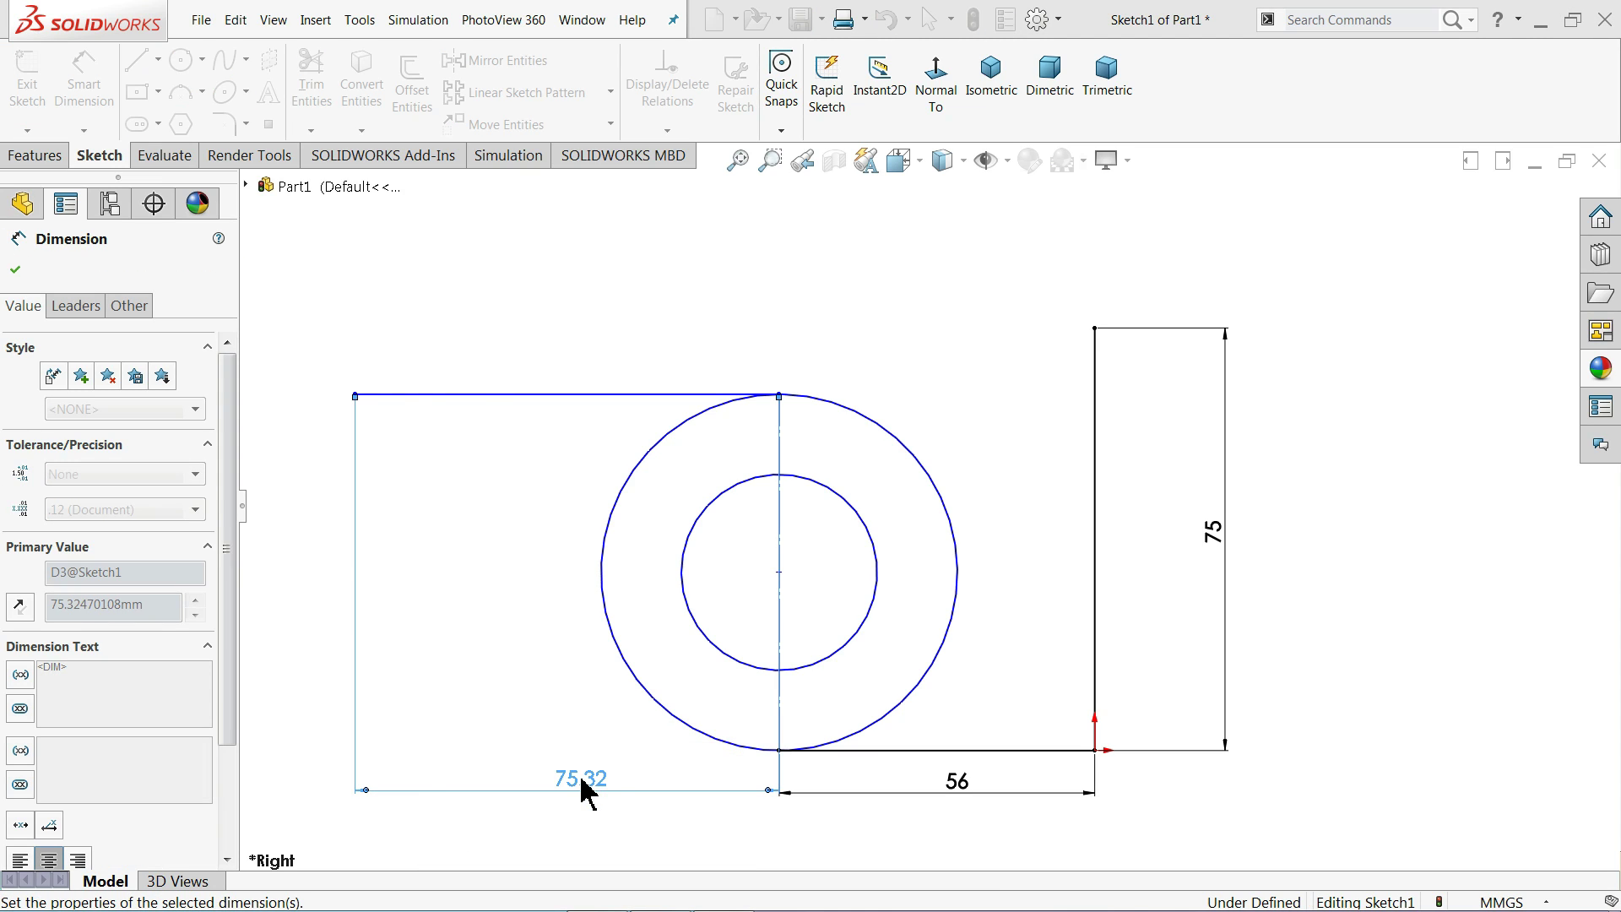
Step: Dimension the large circle's diameter to 50 mm and the inner concentric circle's diameter to 25 mm
click(634, 677)
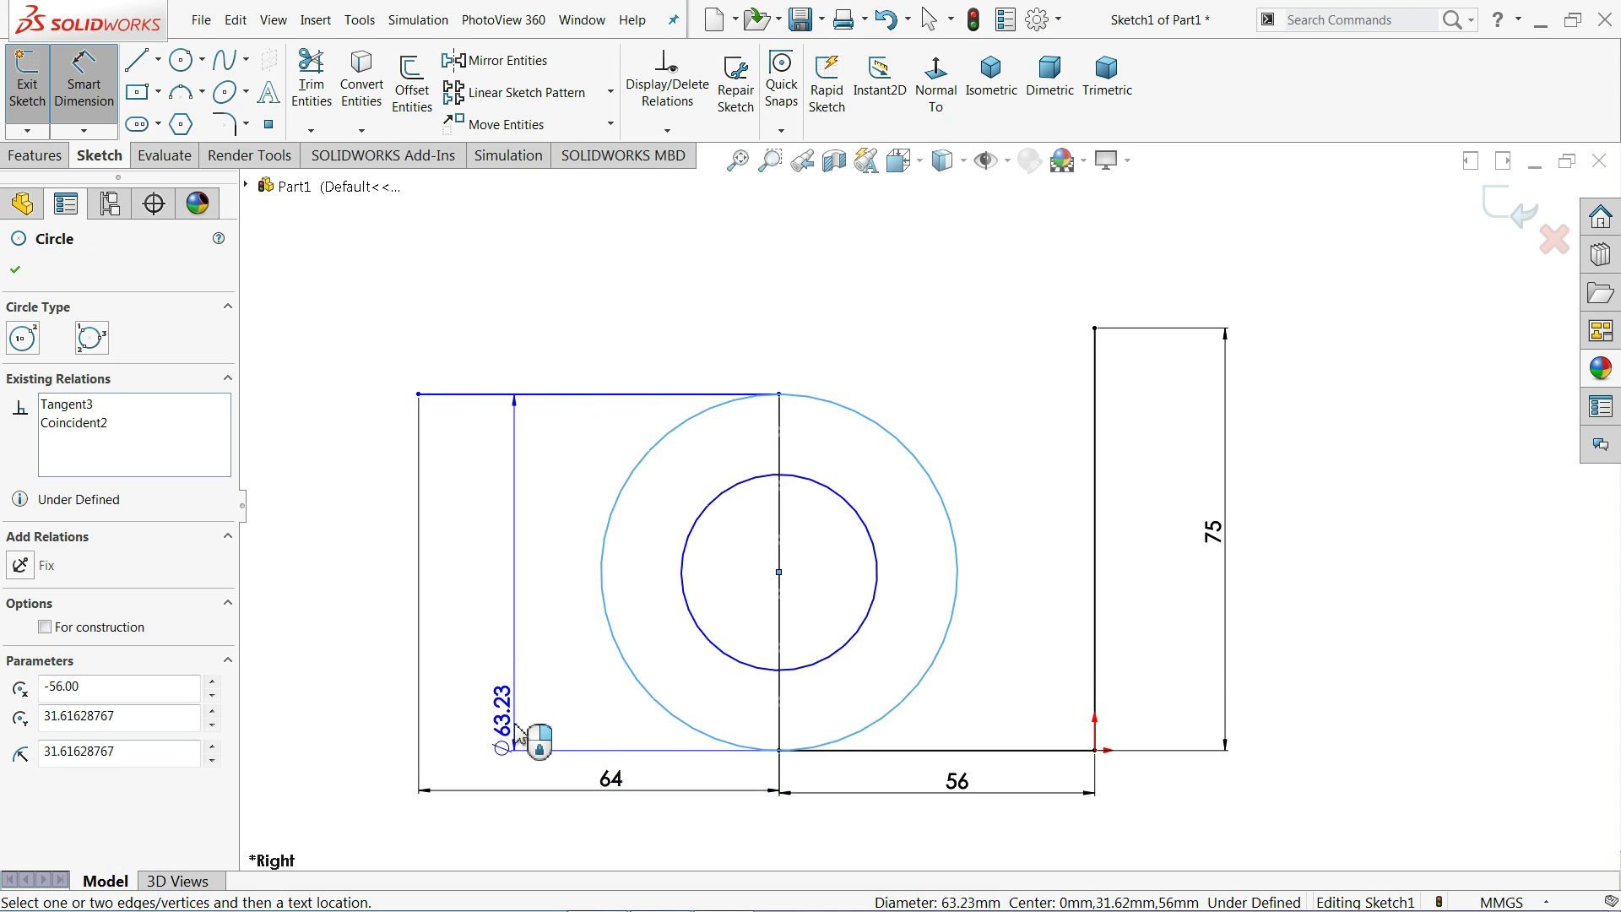
click(353, 601)
text(50)
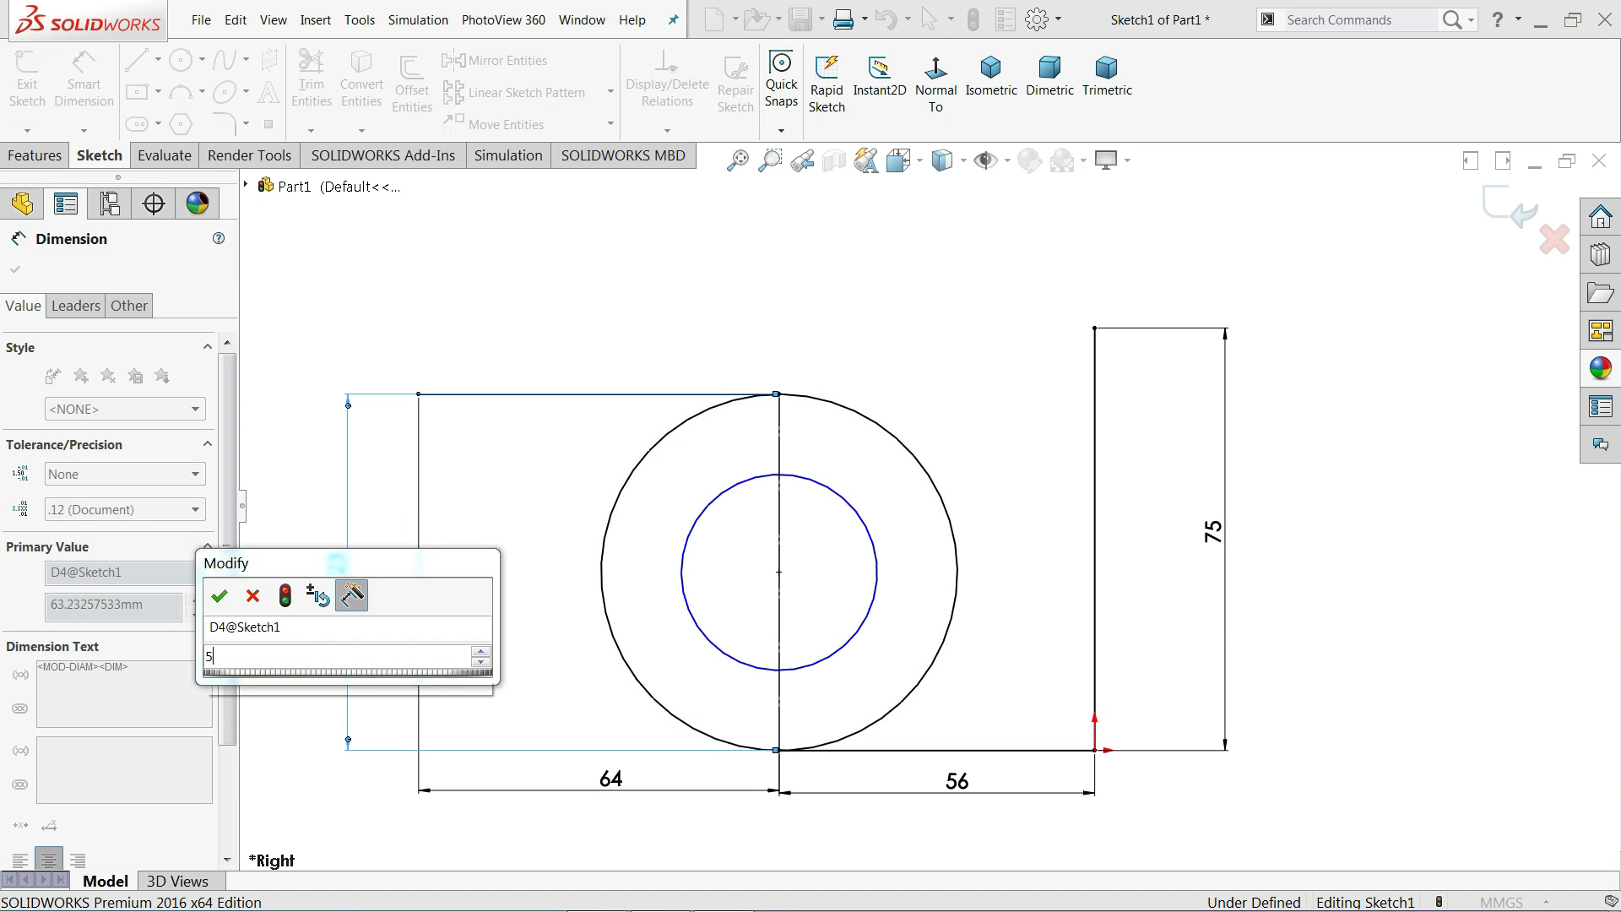
key(Return)
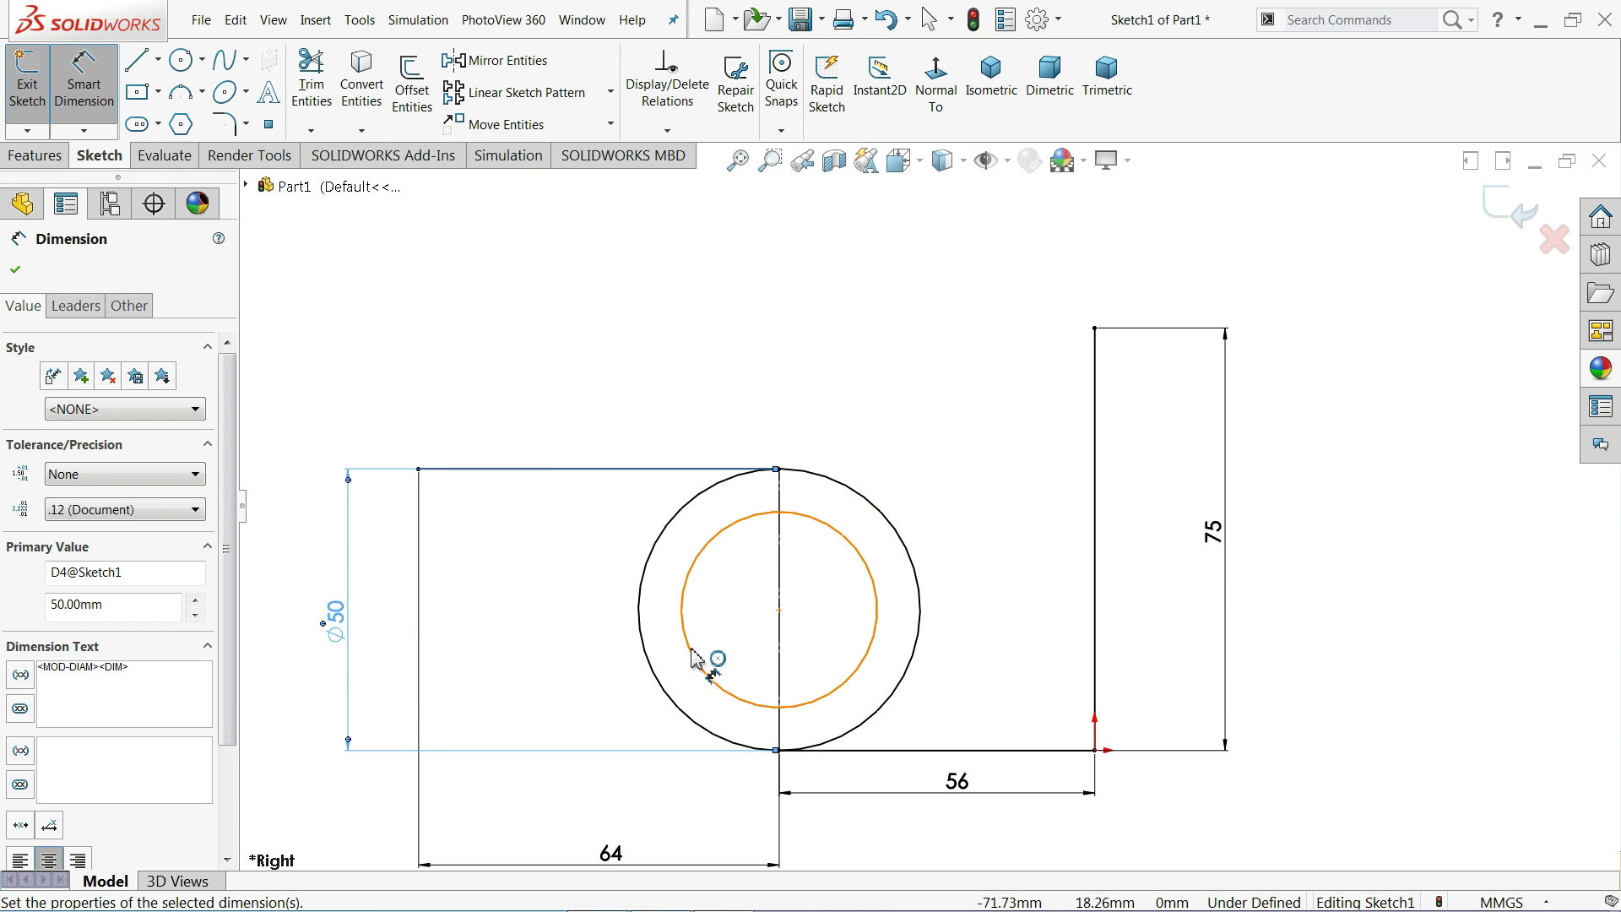
click(692, 657)
click(407, 626)
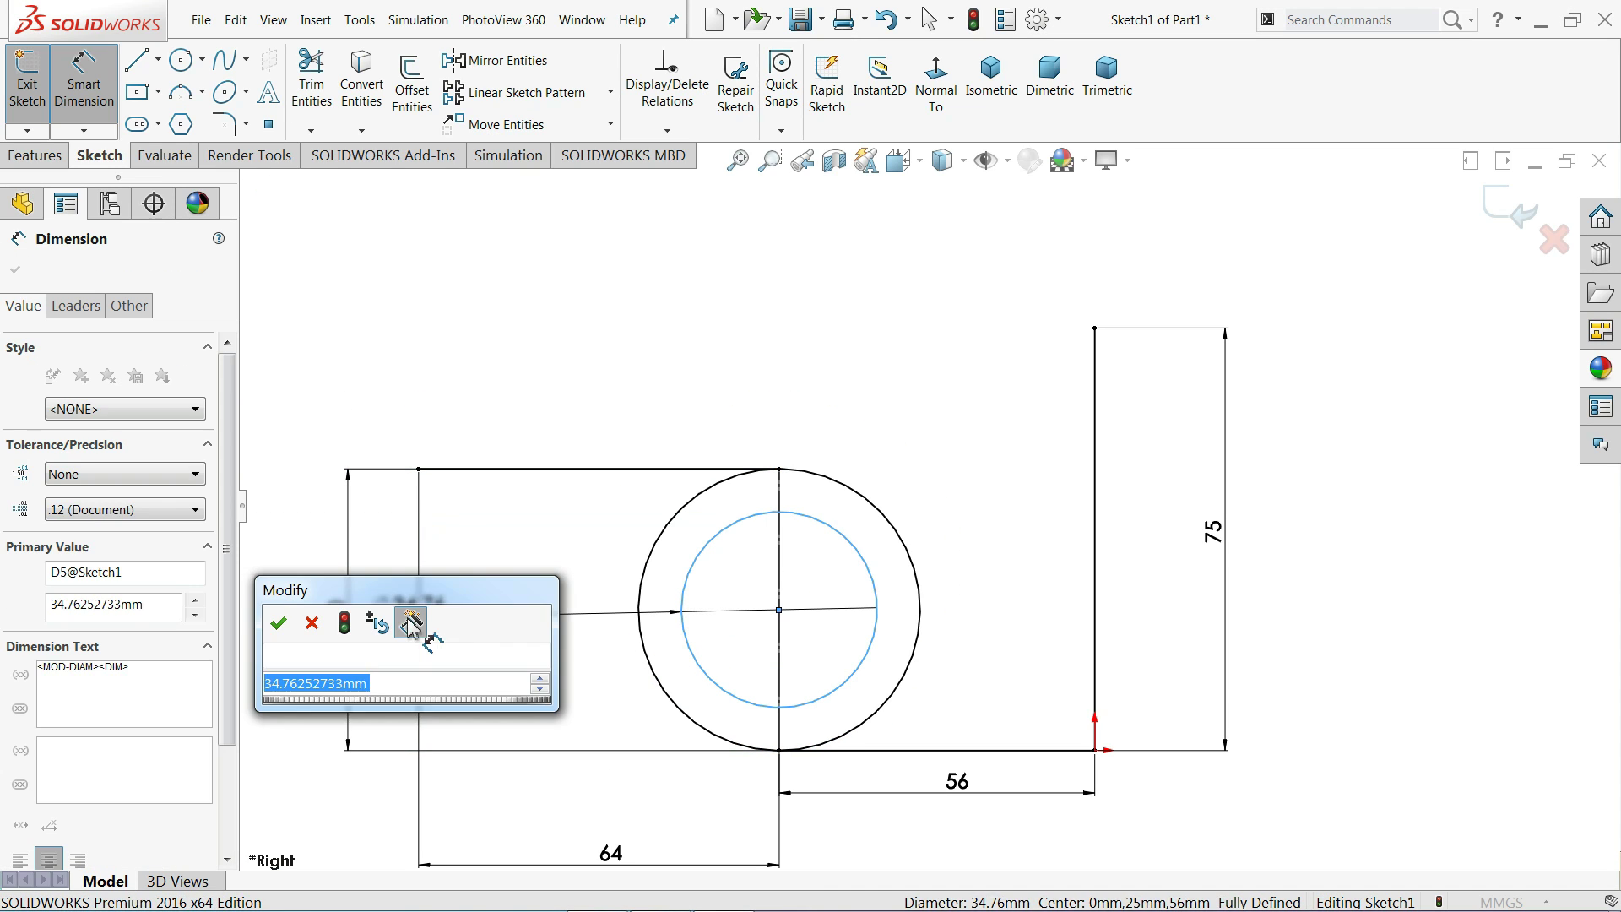
text(25)
key(Return)
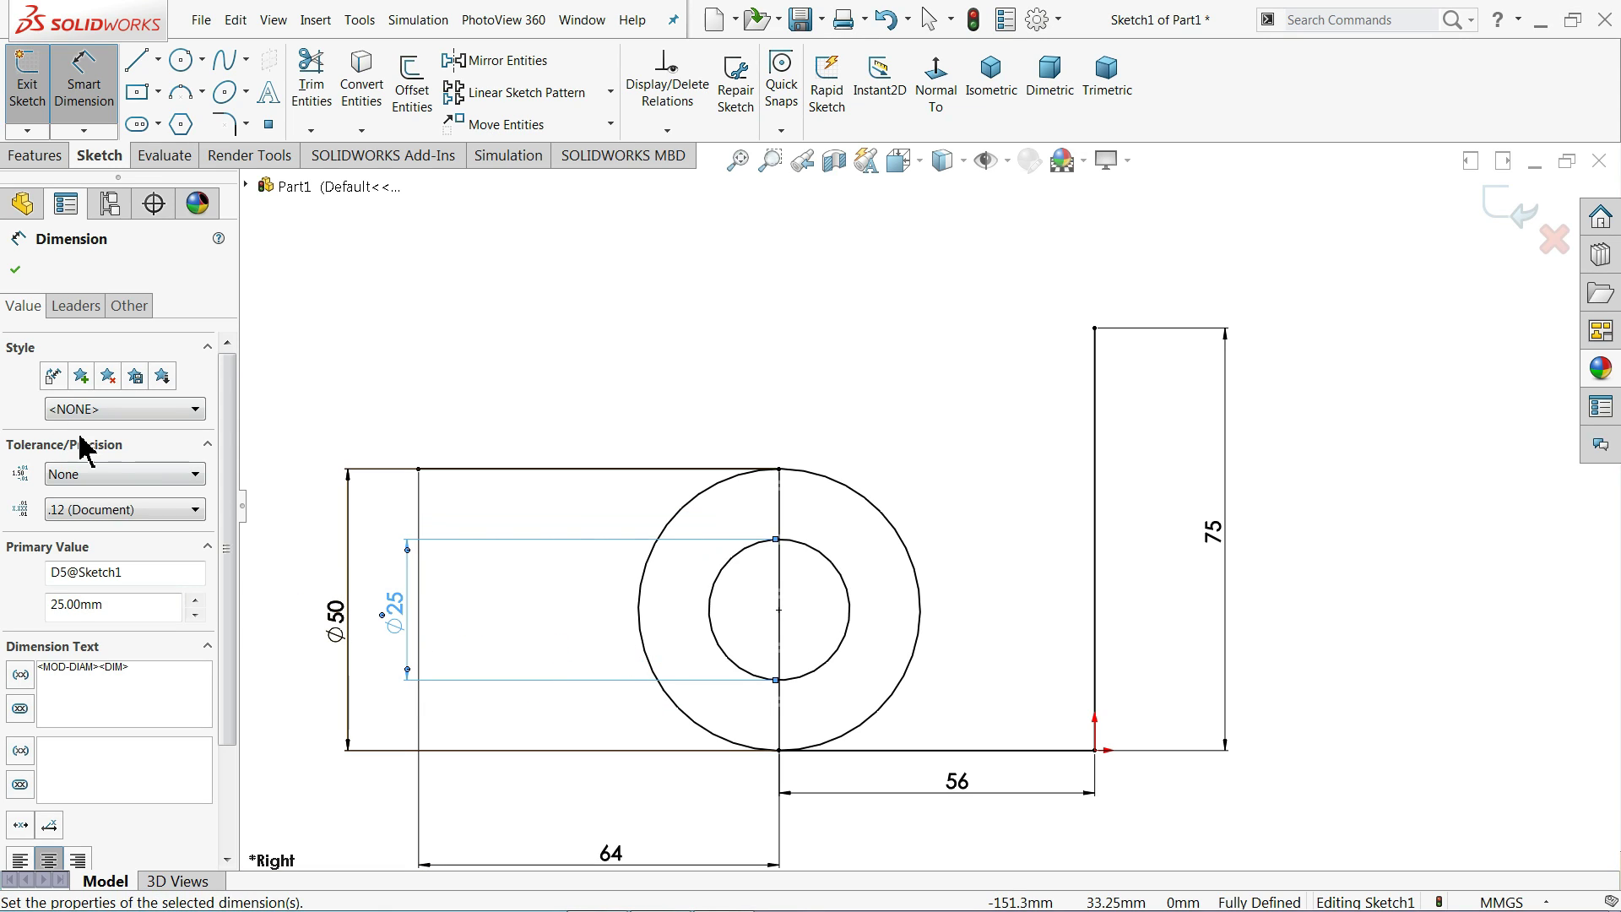
click(16, 270)
Step: Draw connected lines from the 75 mm line's upper end: about 14 mm left, down to about 14 mm above the base, then left to the large circle
click(137, 60)
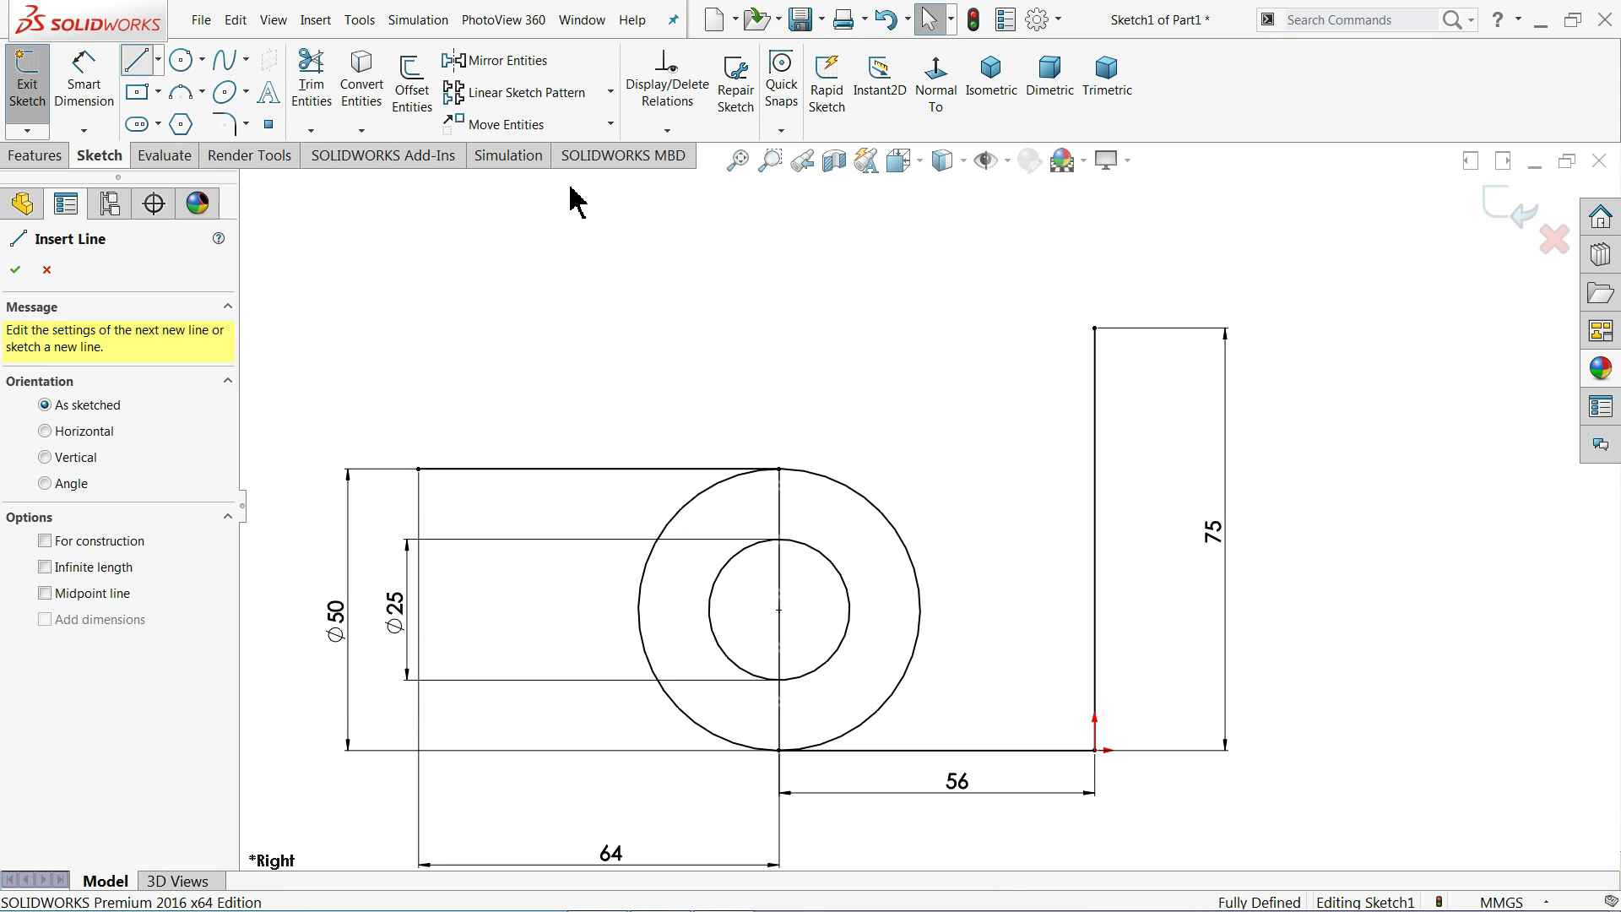
click(1094, 328)
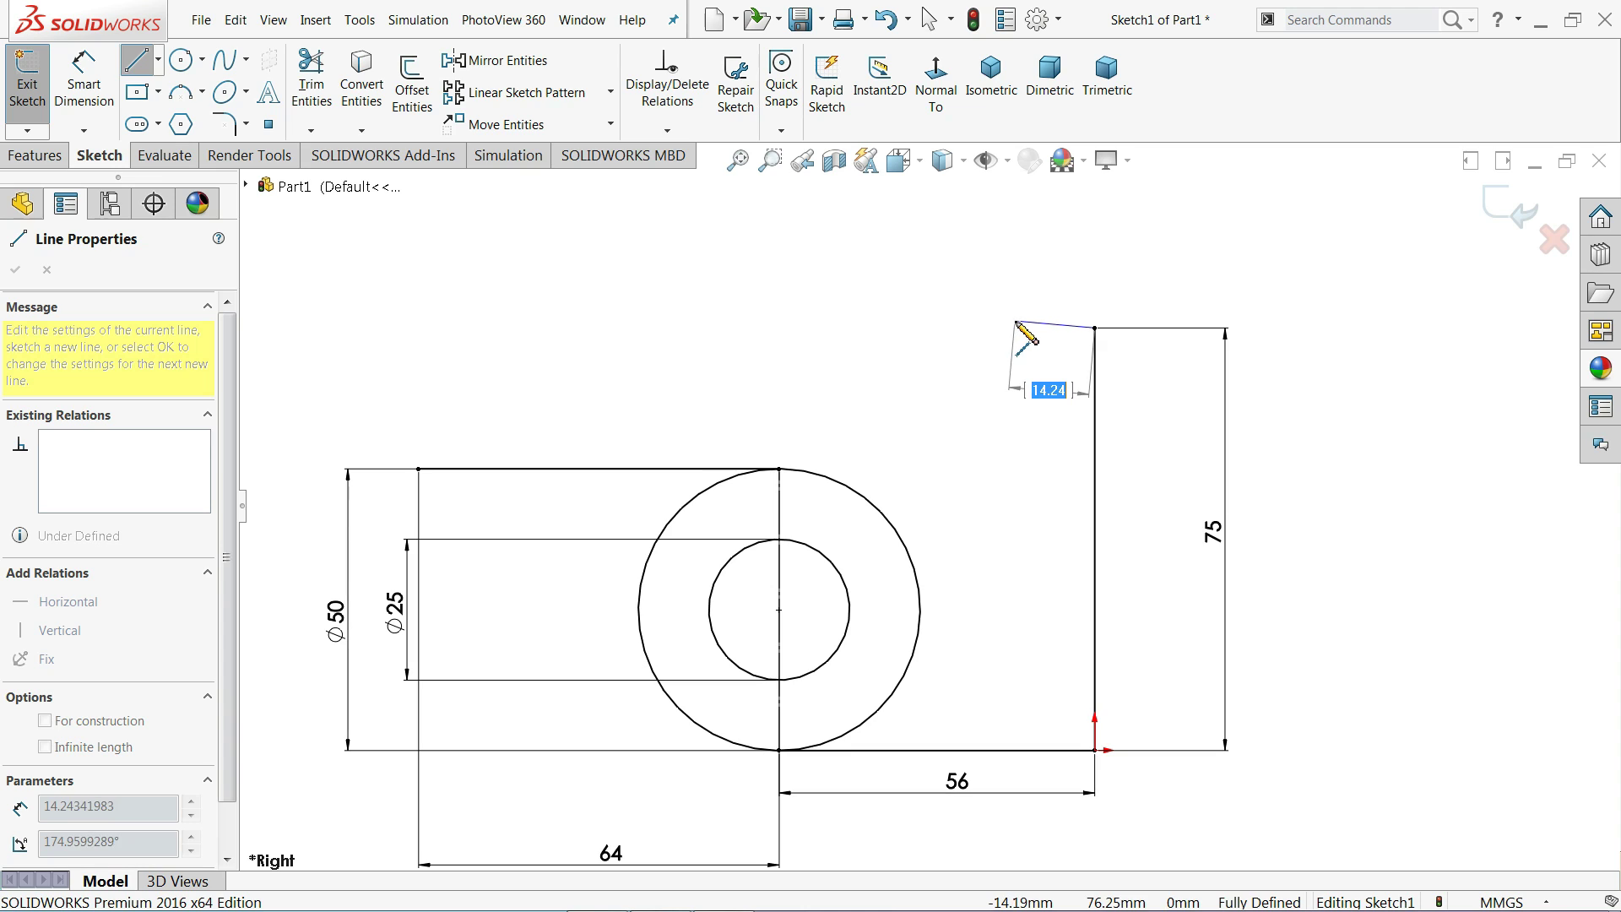
click(1014, 327)
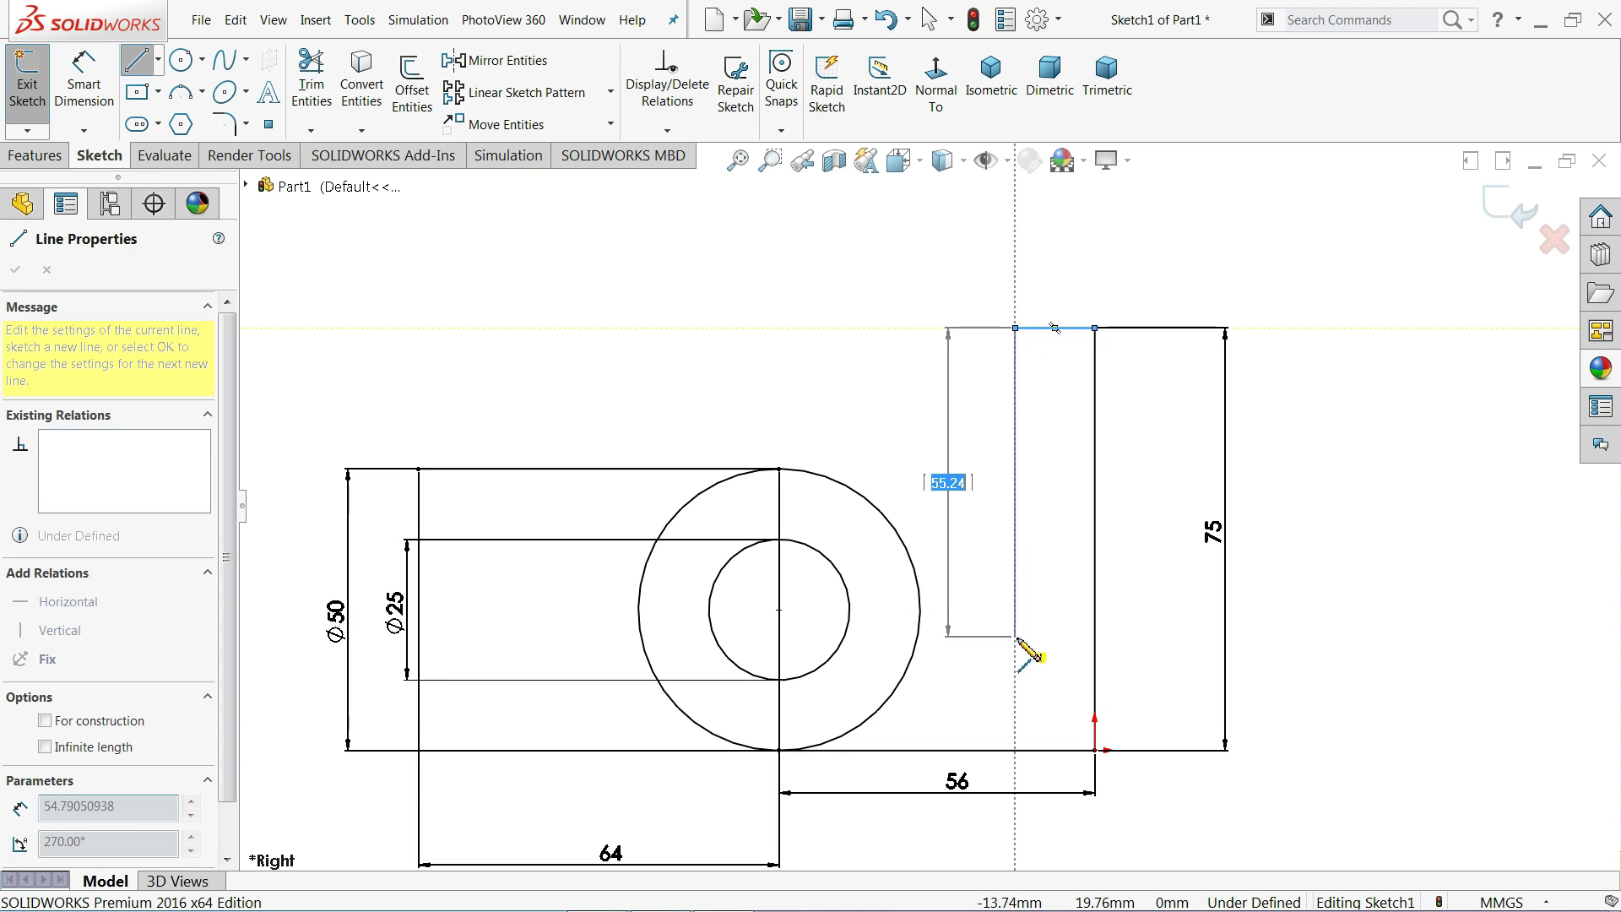
click(1015, 670)
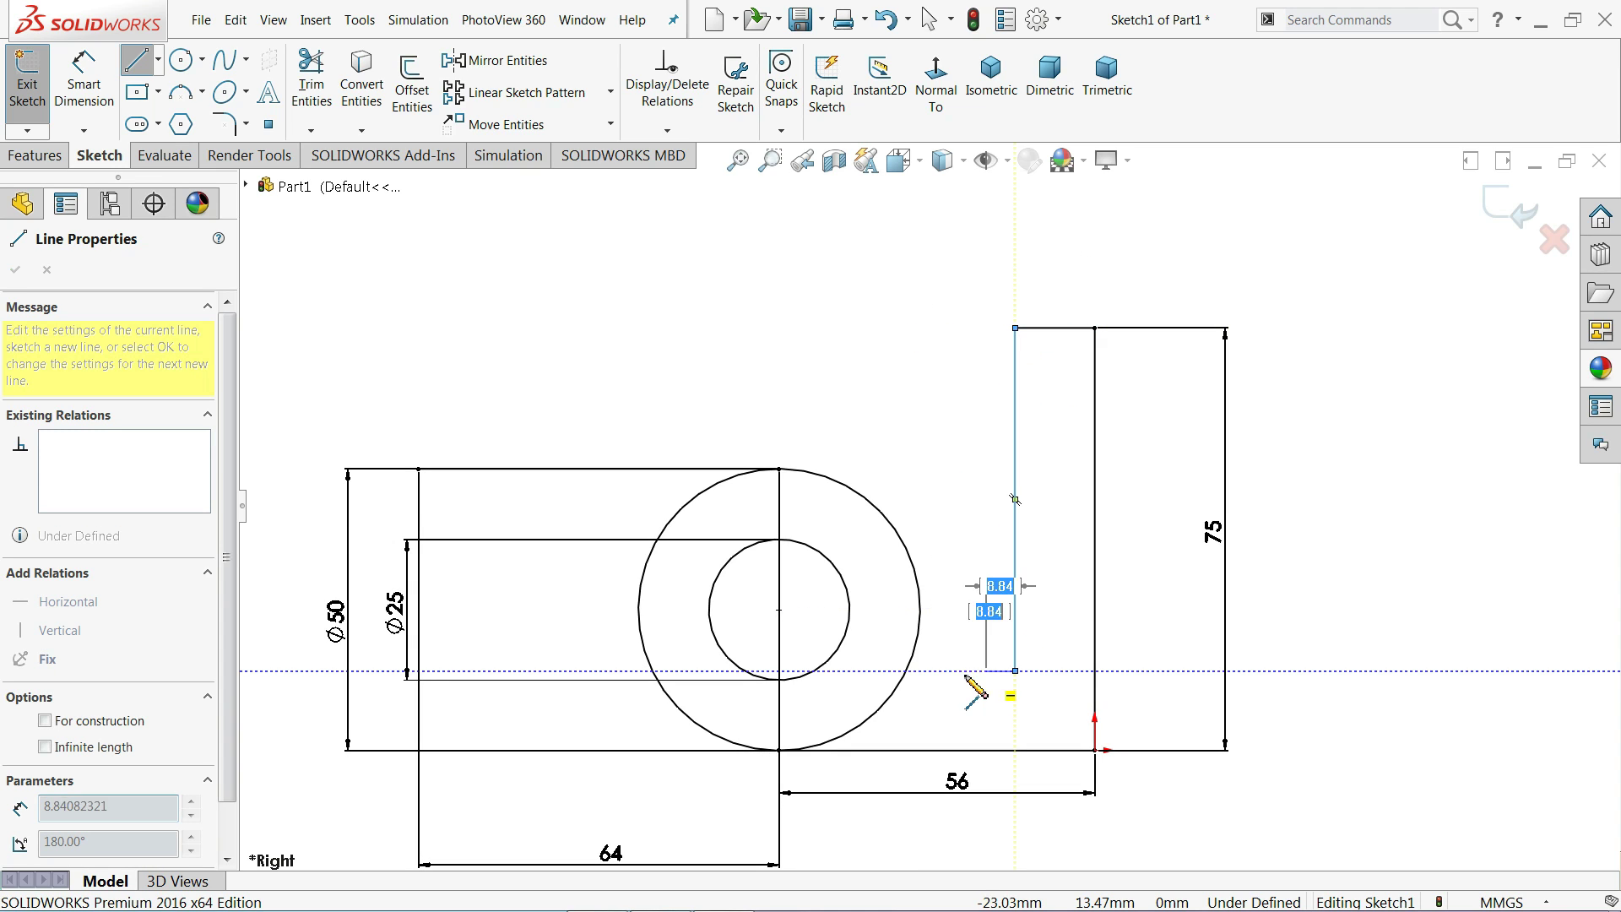
click(906, 670)
key(Escape)
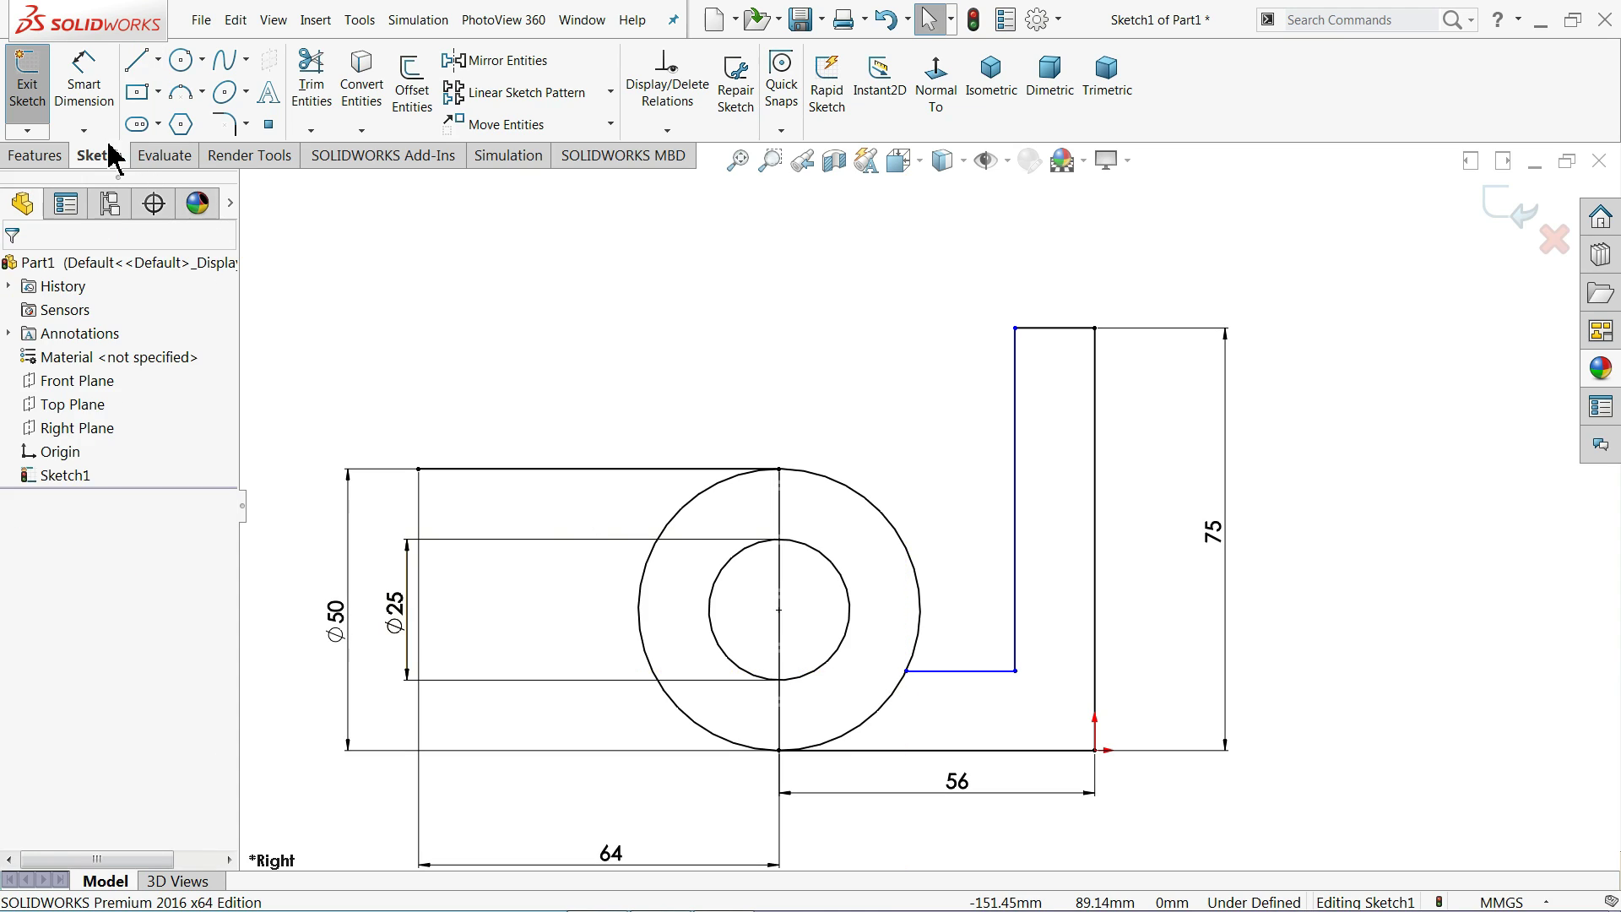
Step: Draw a line about 12 mm down from the 64 mm line's left end, continued about 42.6 mm right to the large circle
click(135, 61)
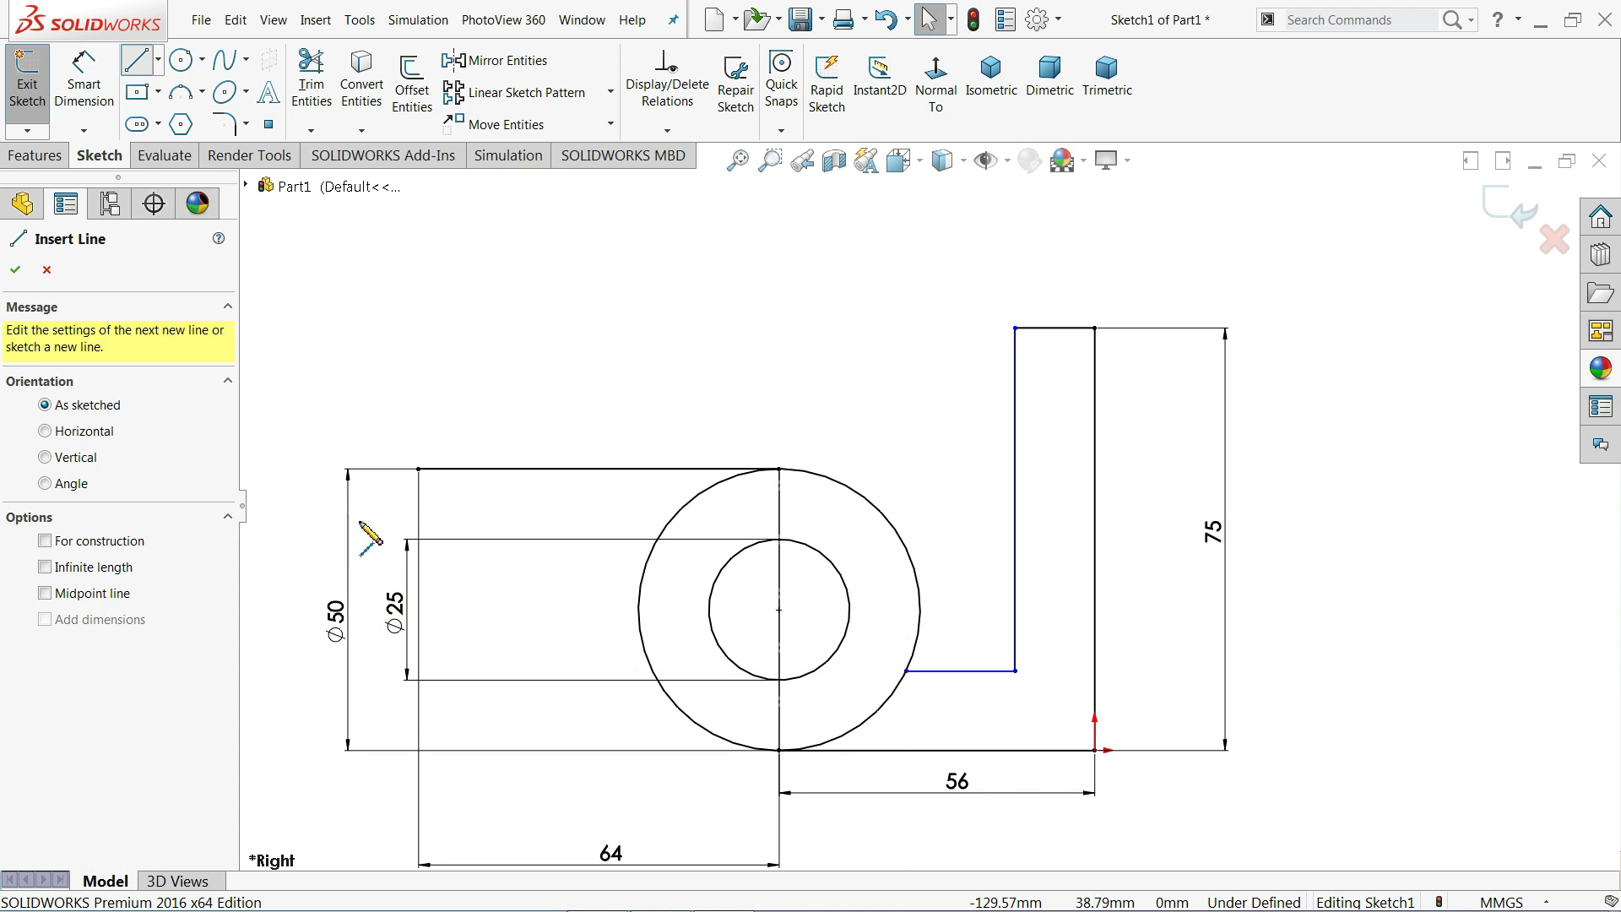
click(418, 469)
click(419, 538)
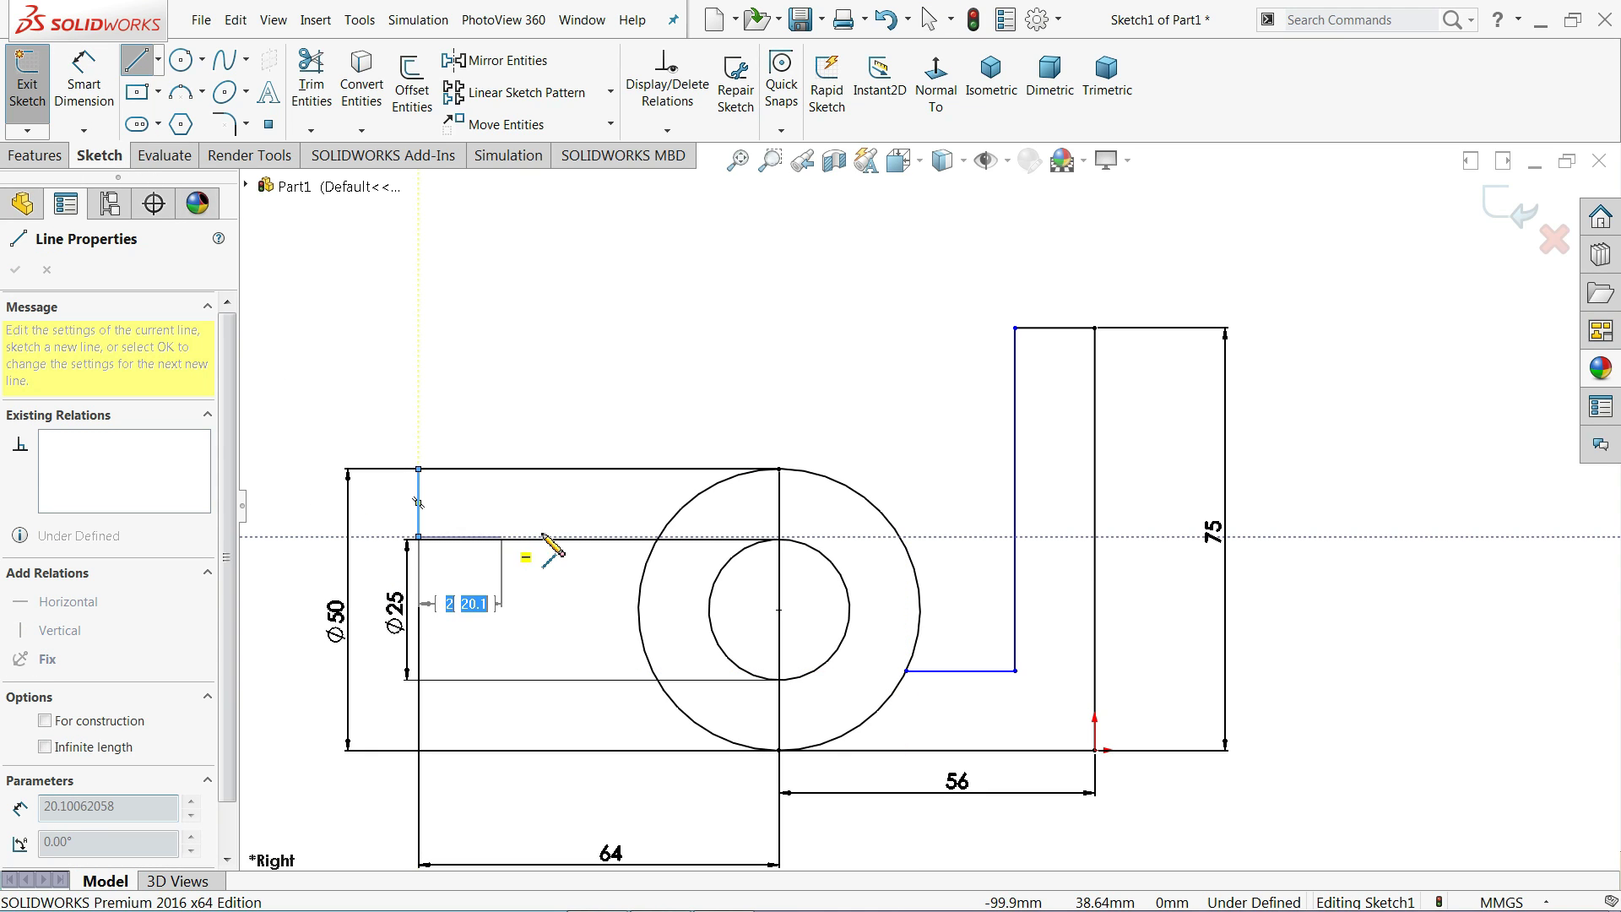
click(660, 538)
right_click(638, 393)
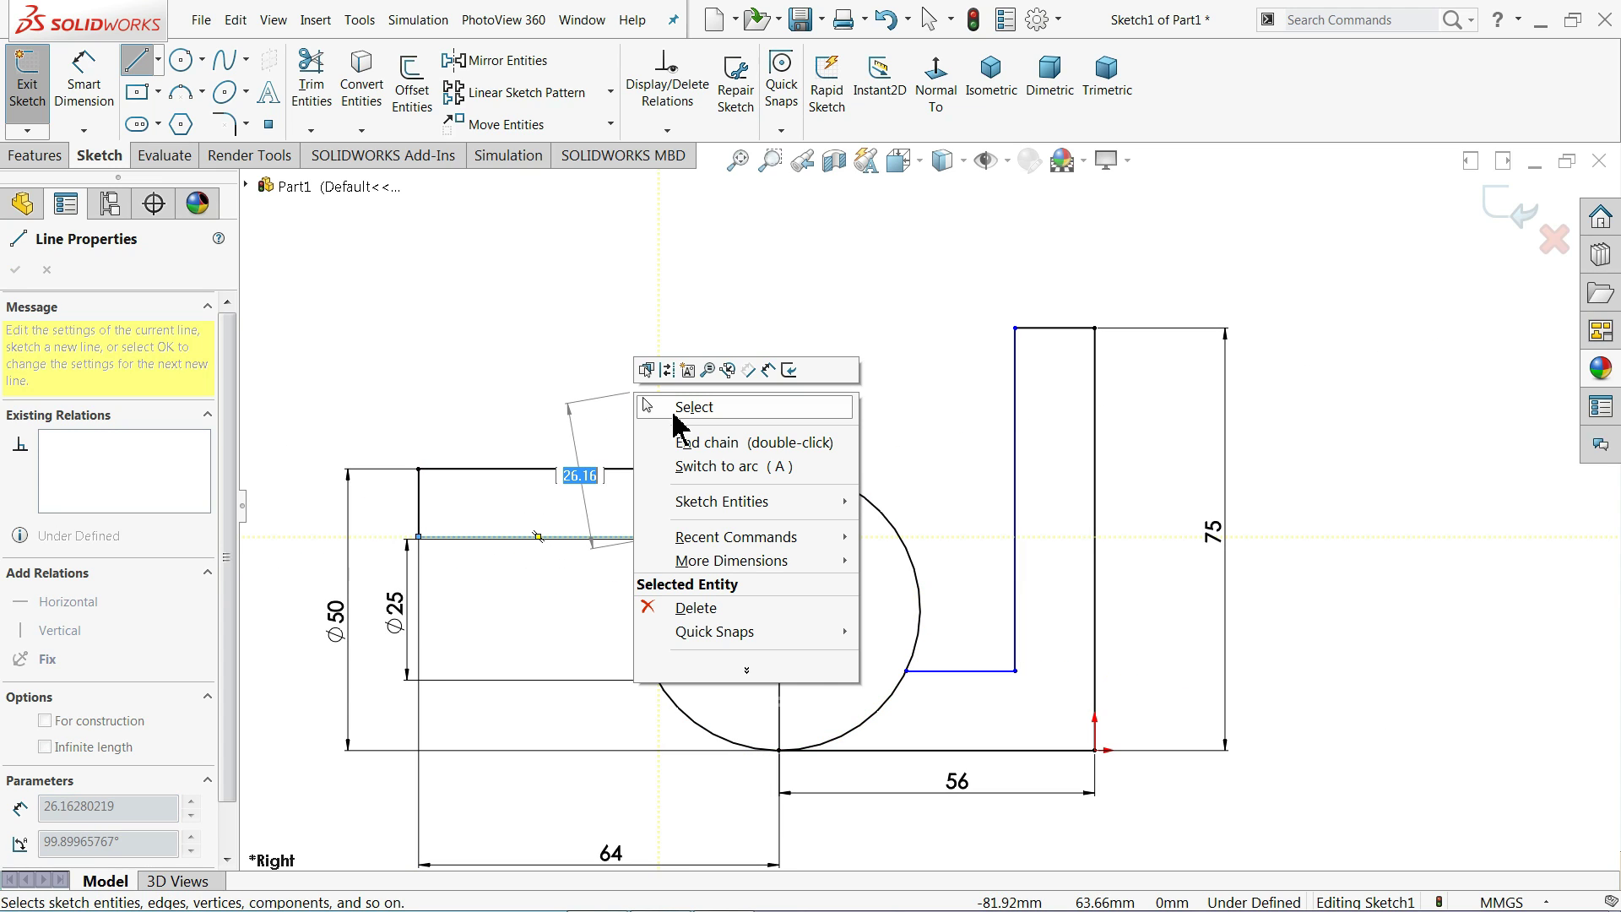
click(687, 409)
Step: Examine the arm's lower horizontal line and where it meets the large circle
scroll(615, 518, down, 4)
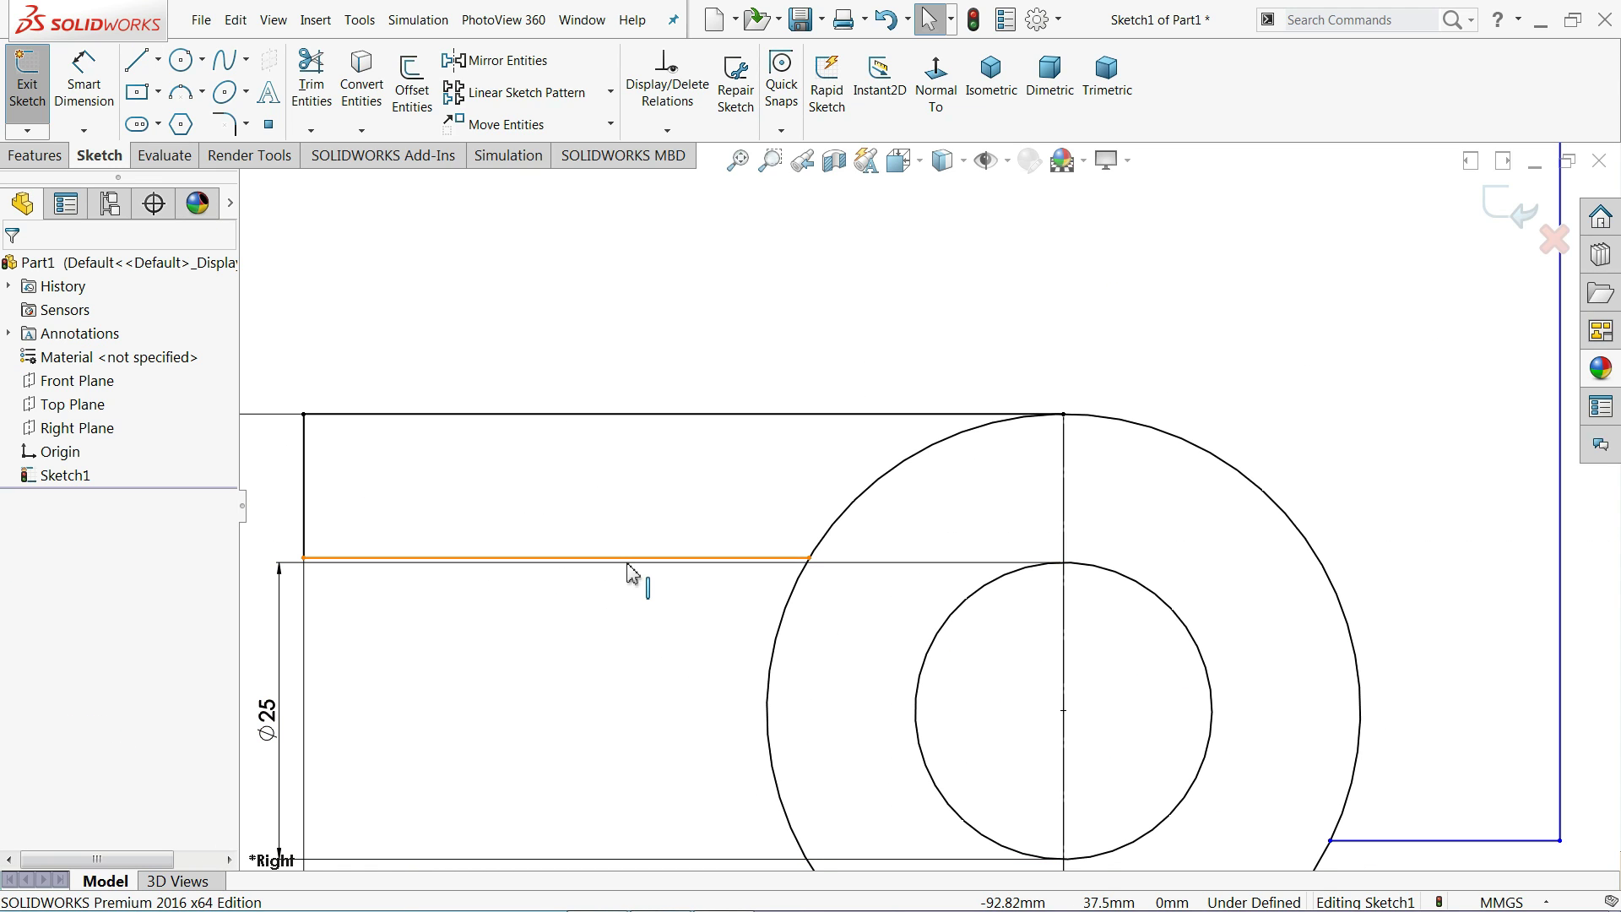
scroll(591, 615, up, 4)
drag(626, 626, 477, 602)
click(395, 463)
scroll(817, 551, down, 4)
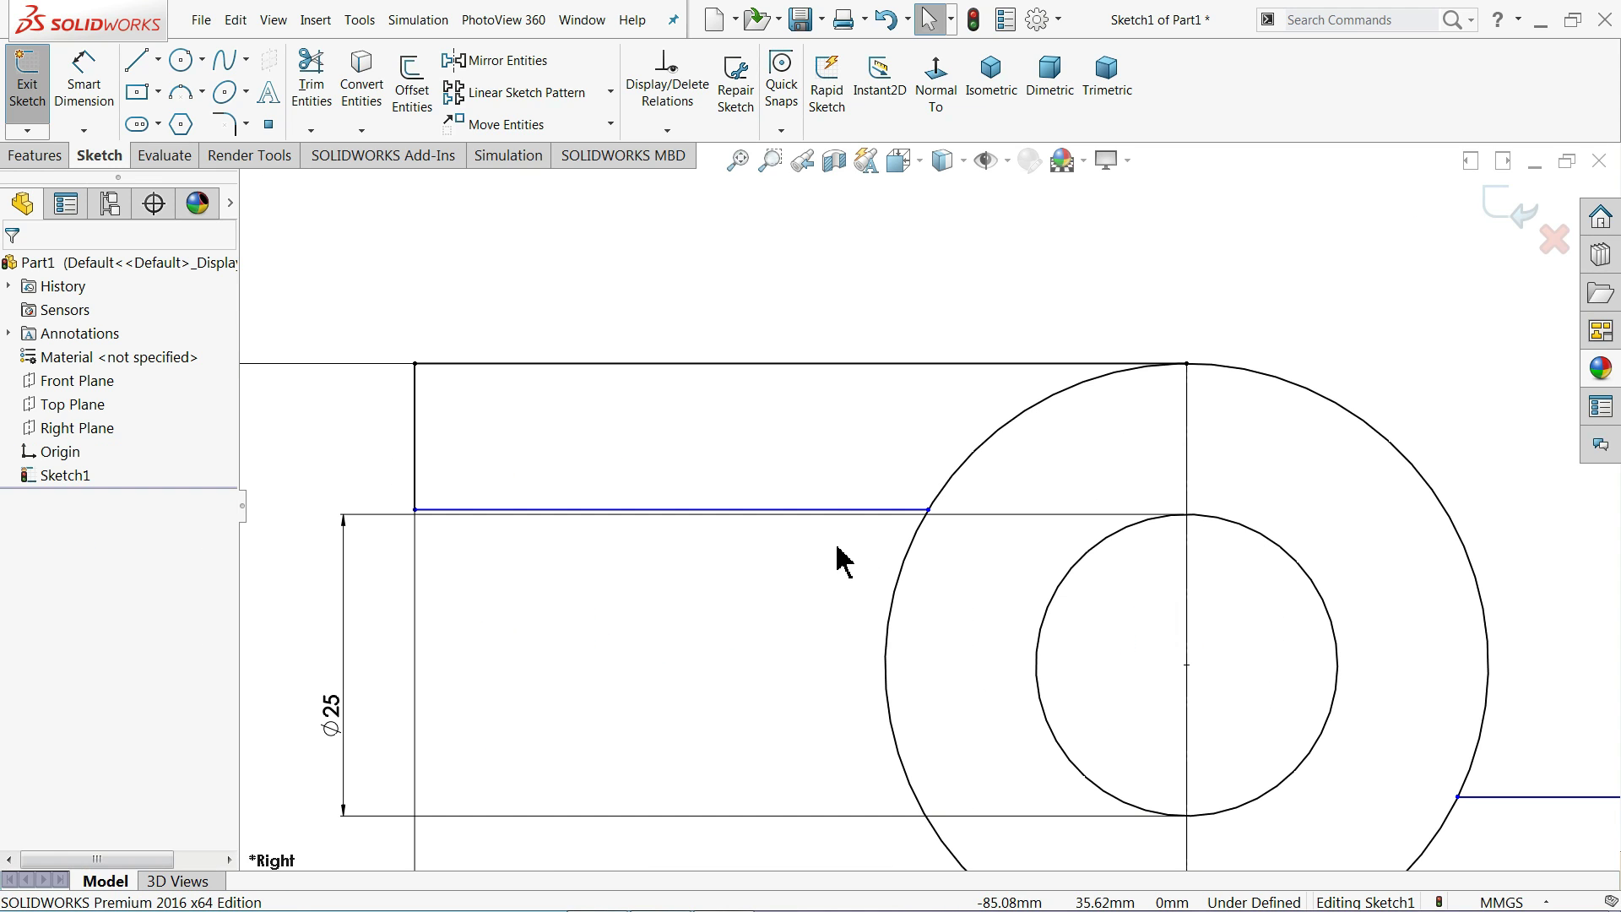
click(830, 511)
scroll(797, 507, up, 4)
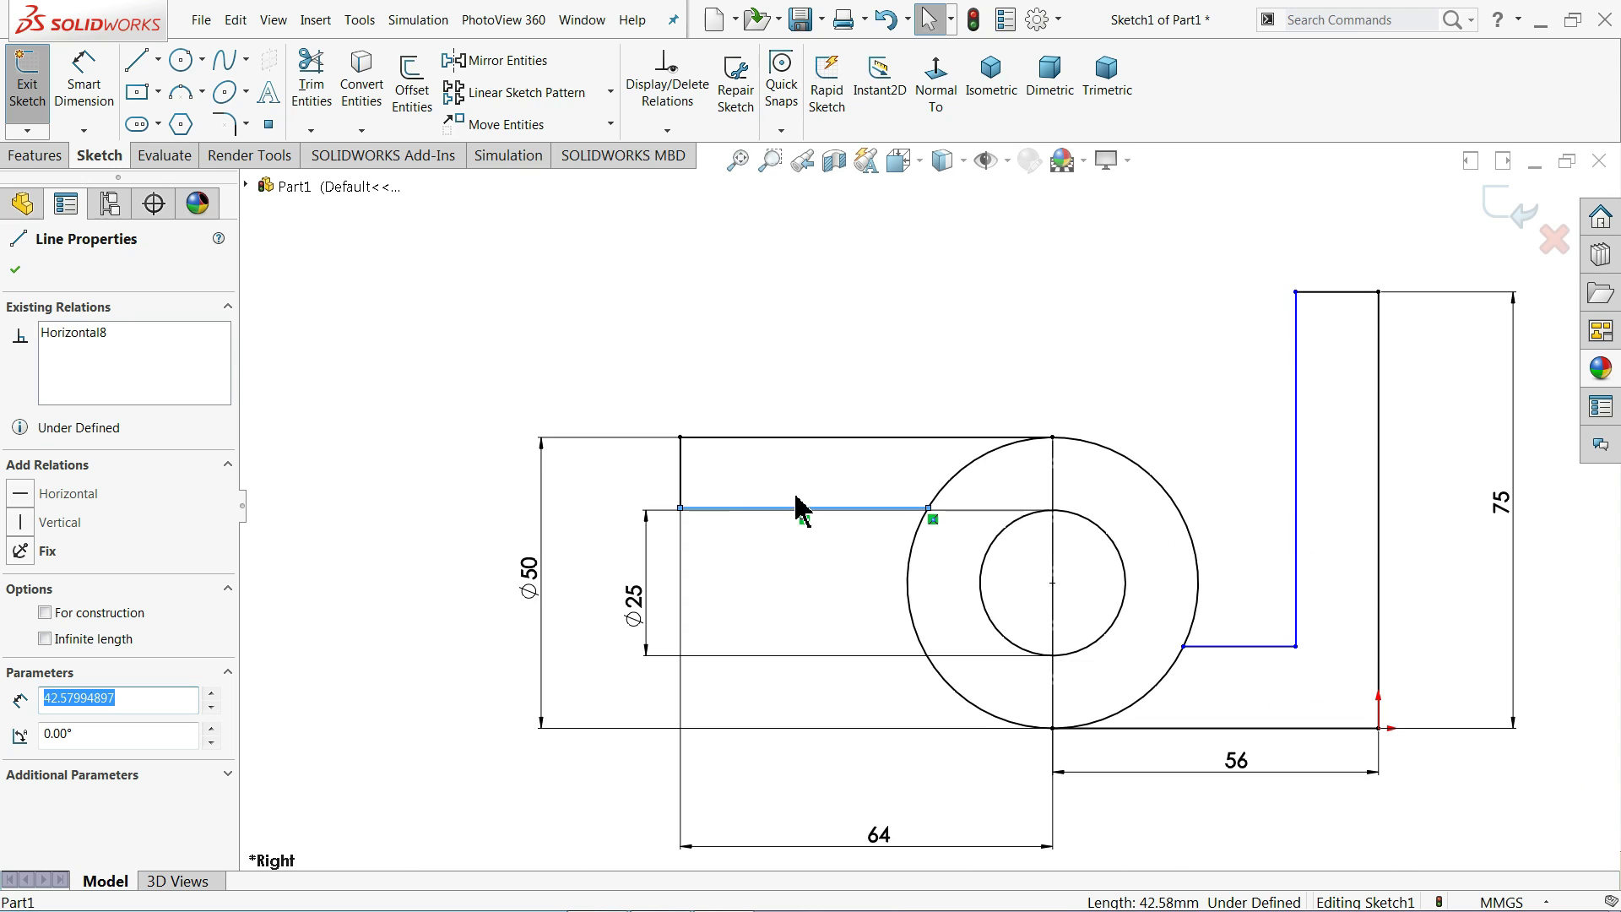
click(915, 347)
scroll(1071, 657, up, 4)
scroll(1071, 657, down, 3)
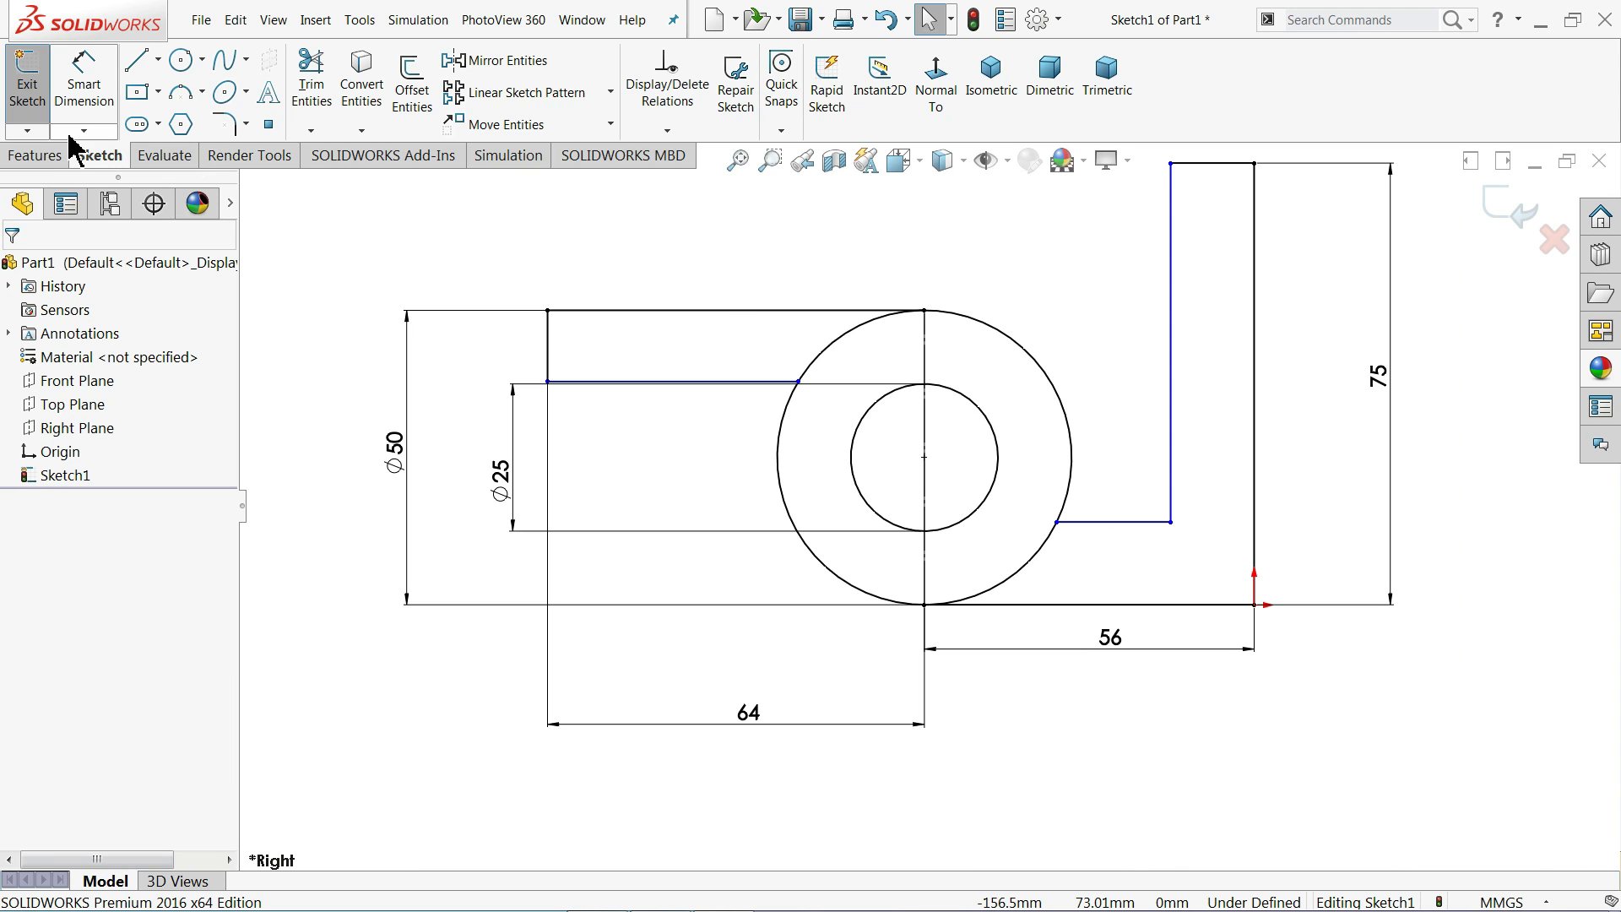
Step: Dimension the short vertical line at the arm's left end to 16 mm
click(84, 84)
click(550, 351)
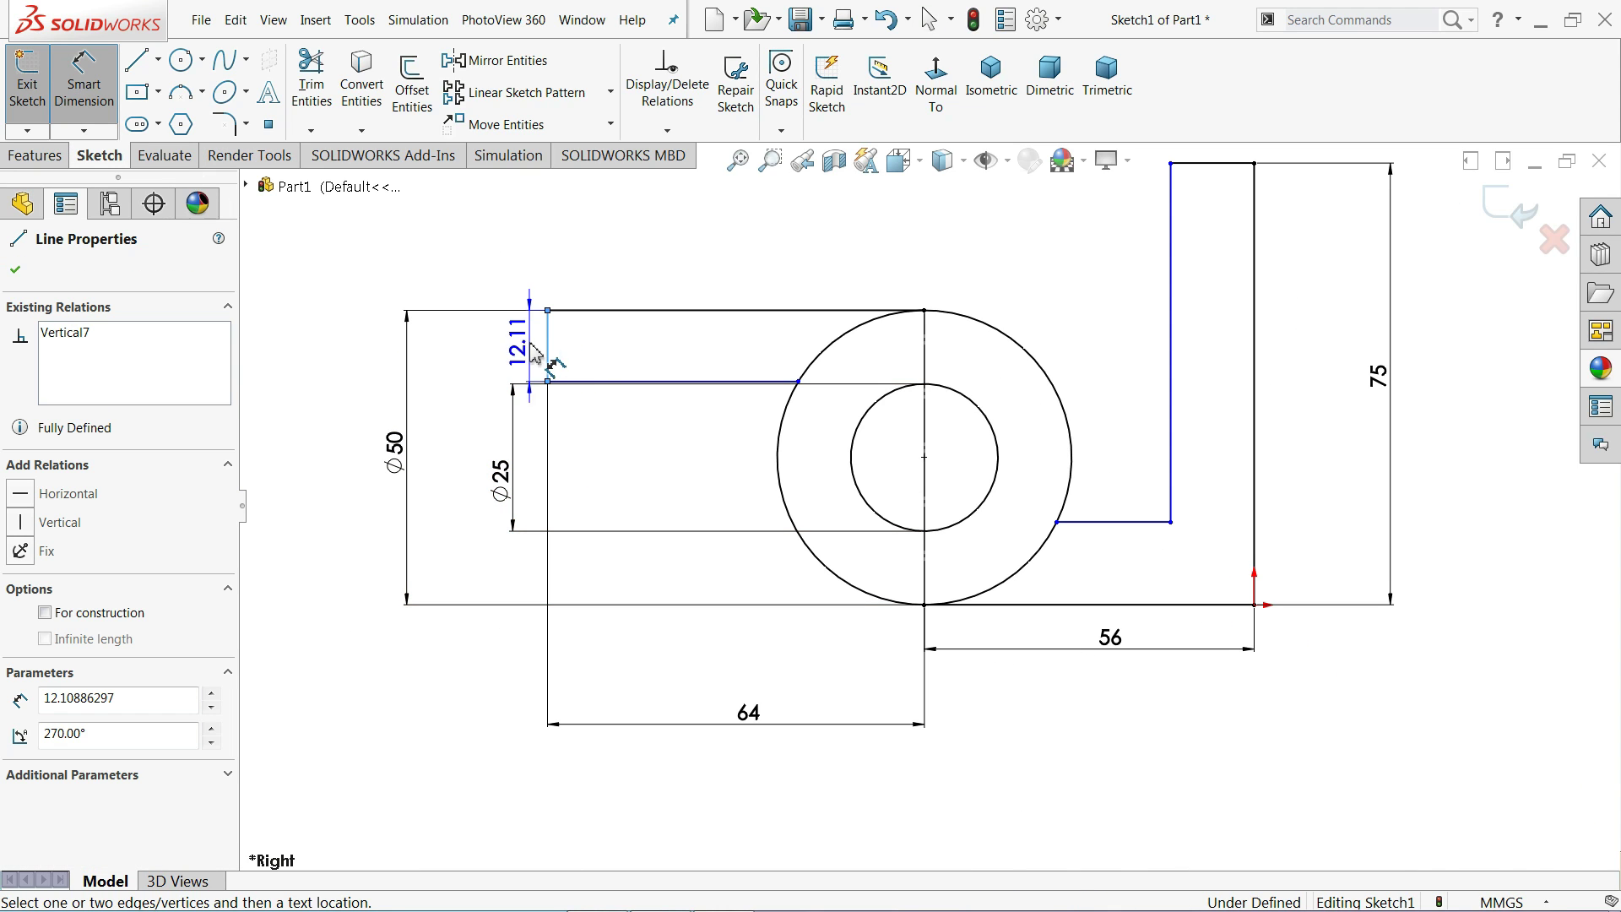
click(510, 348)
text(16)
key(Return)
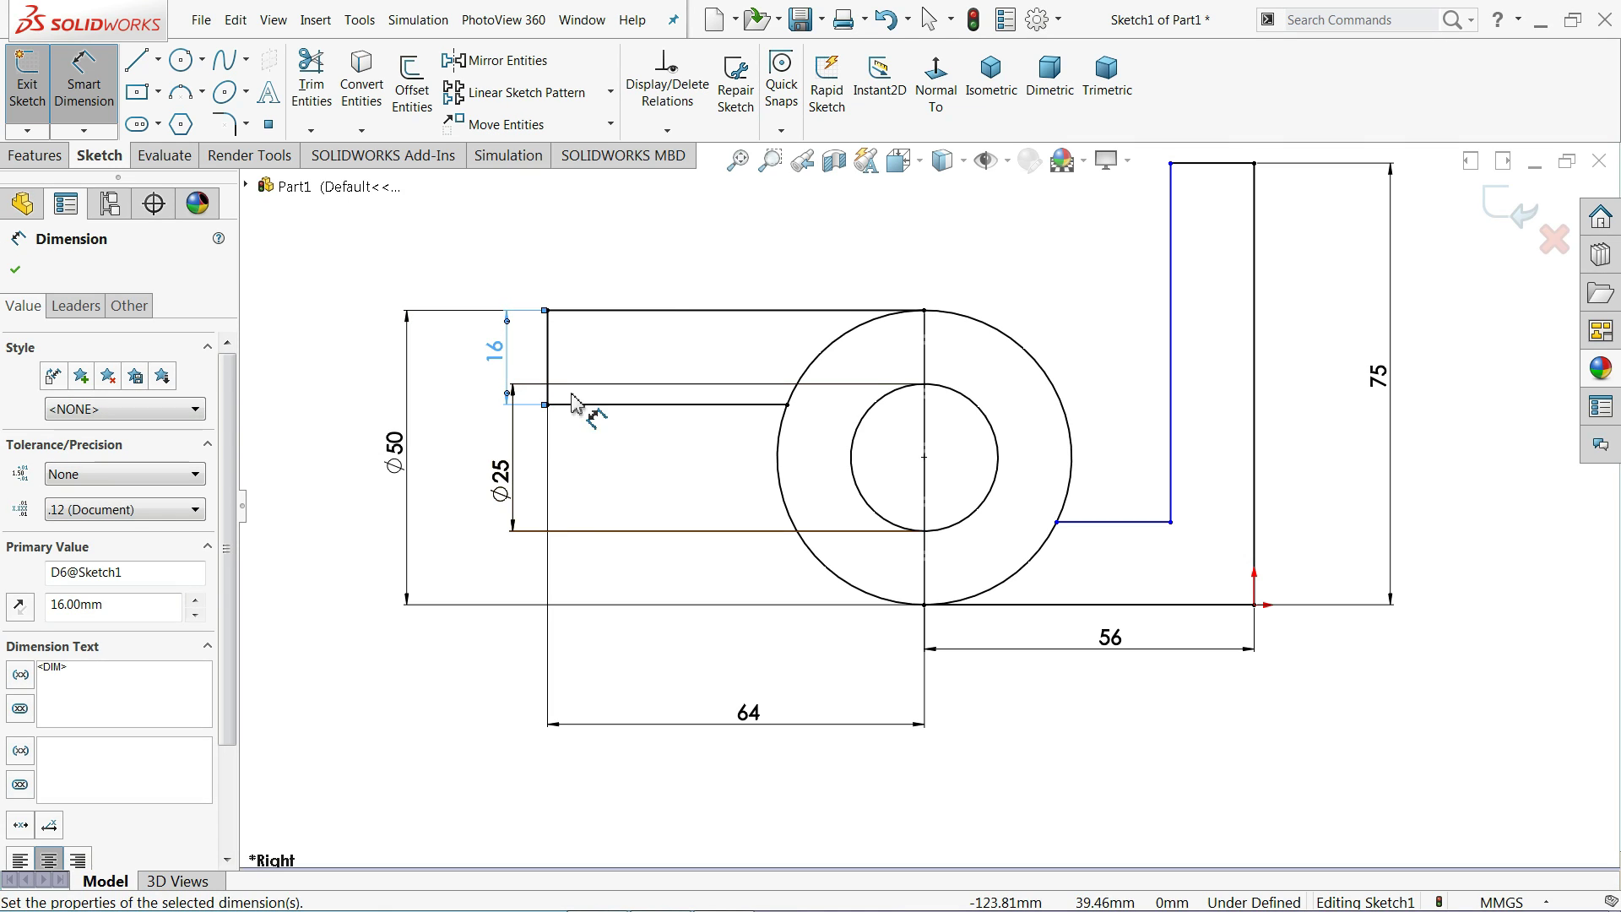
Step: Dimension the distance between the short horizontal line beside the large circle and the bottom line to 16 mm
click(1111, 524)
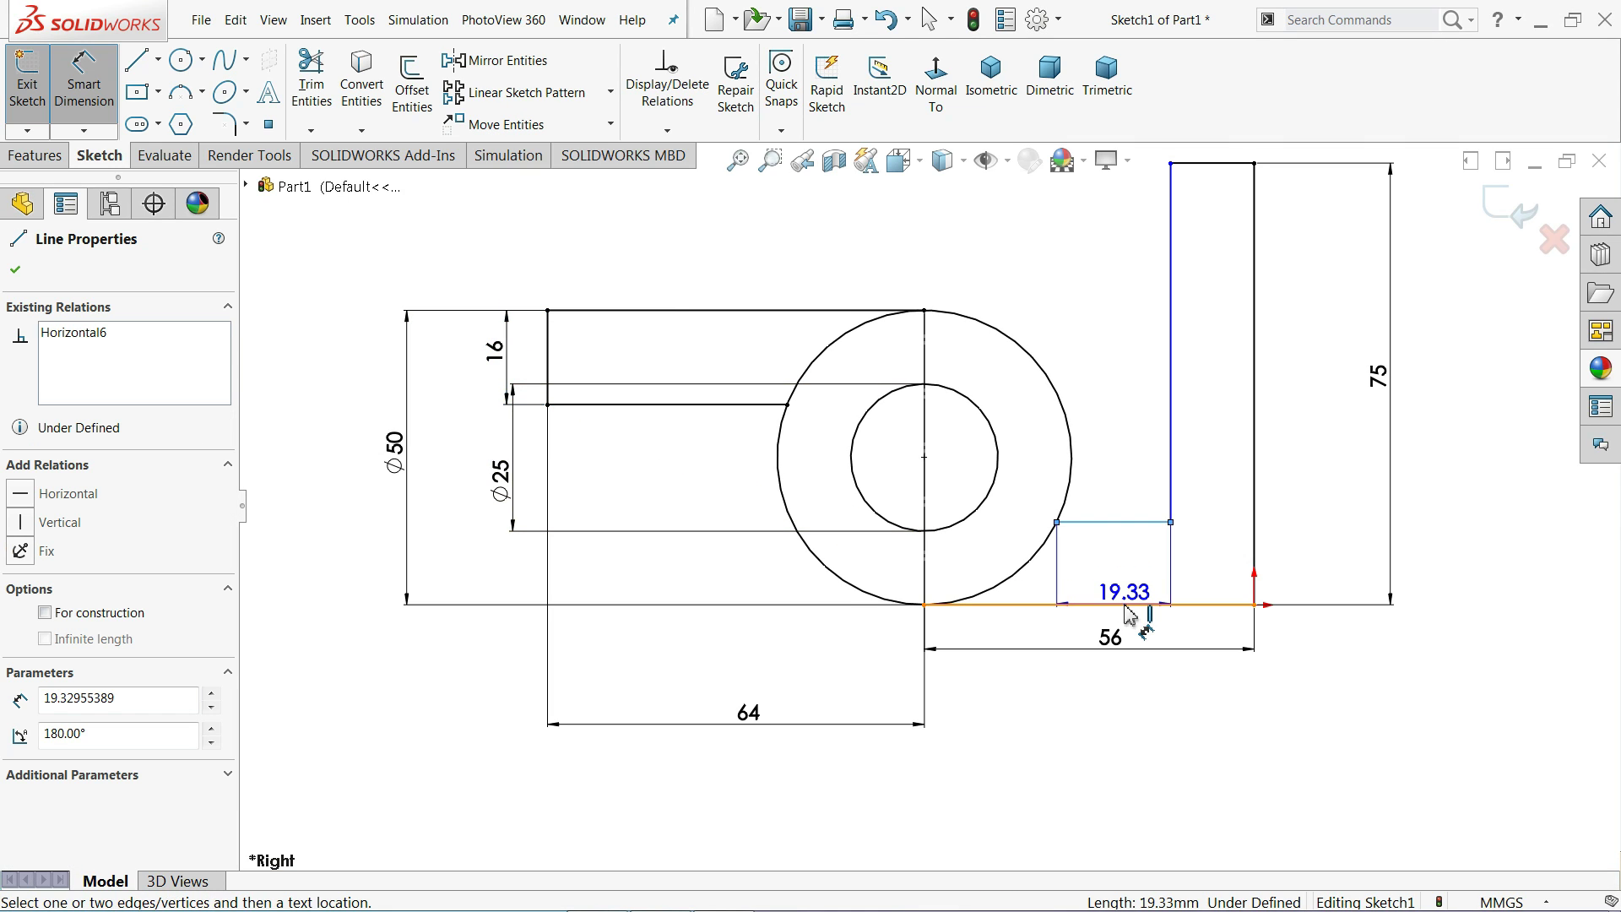
click(1129, 605)
click(1332, 564)
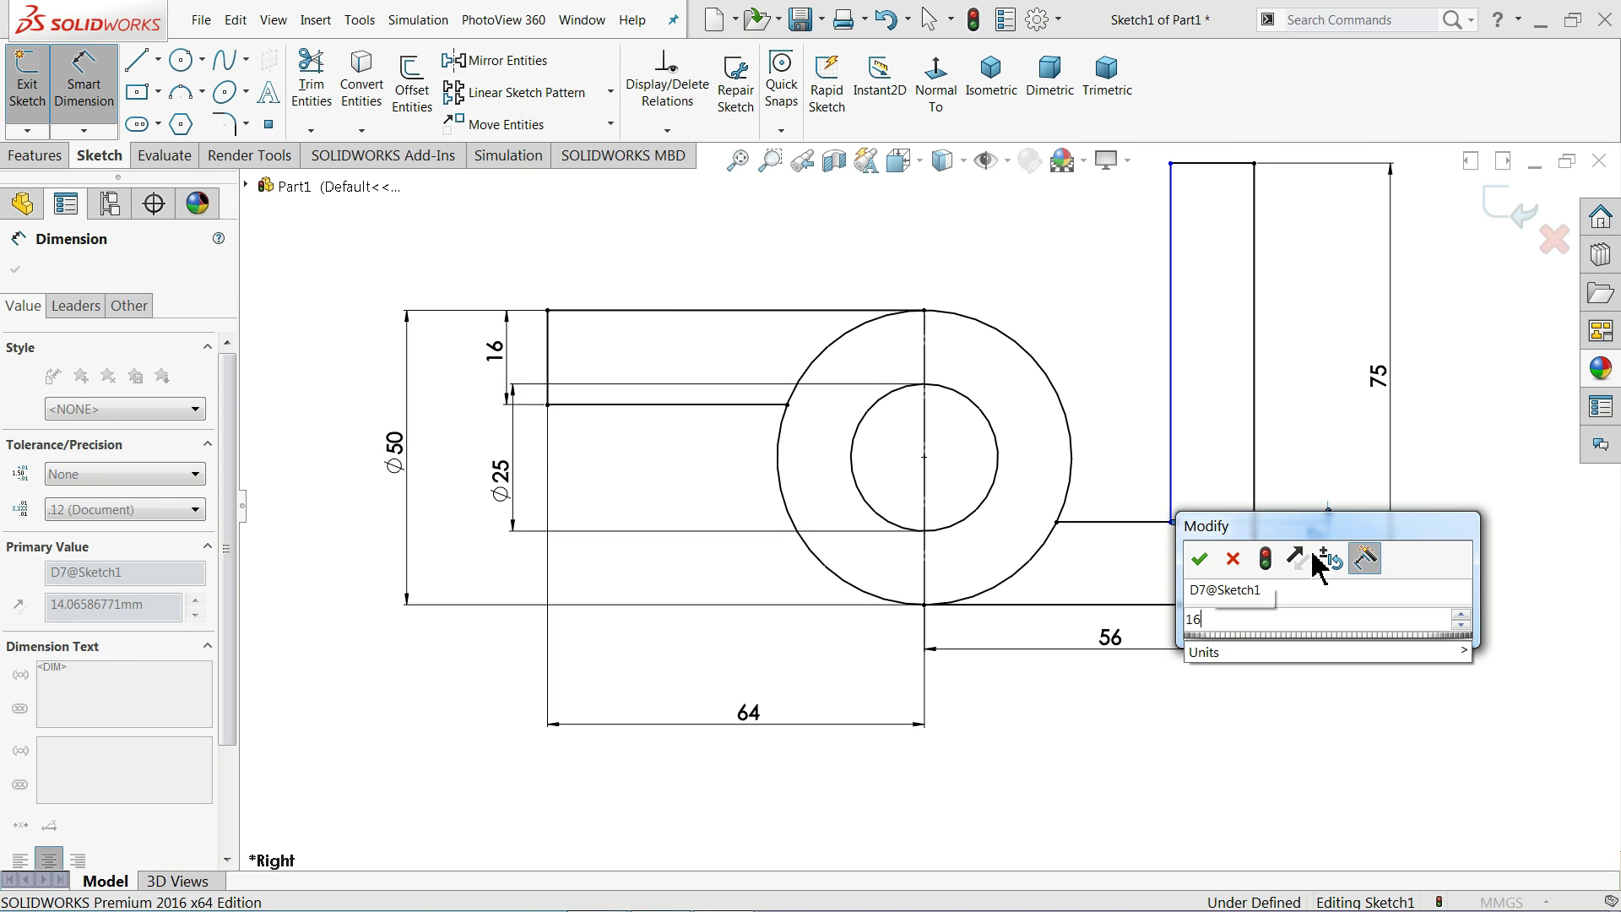
key(Return)
Step: Dimension the top line of the upright on the right to 16 mm
scroll(1256, 543, up, 3)
scroll(1143, 279, down, 3)
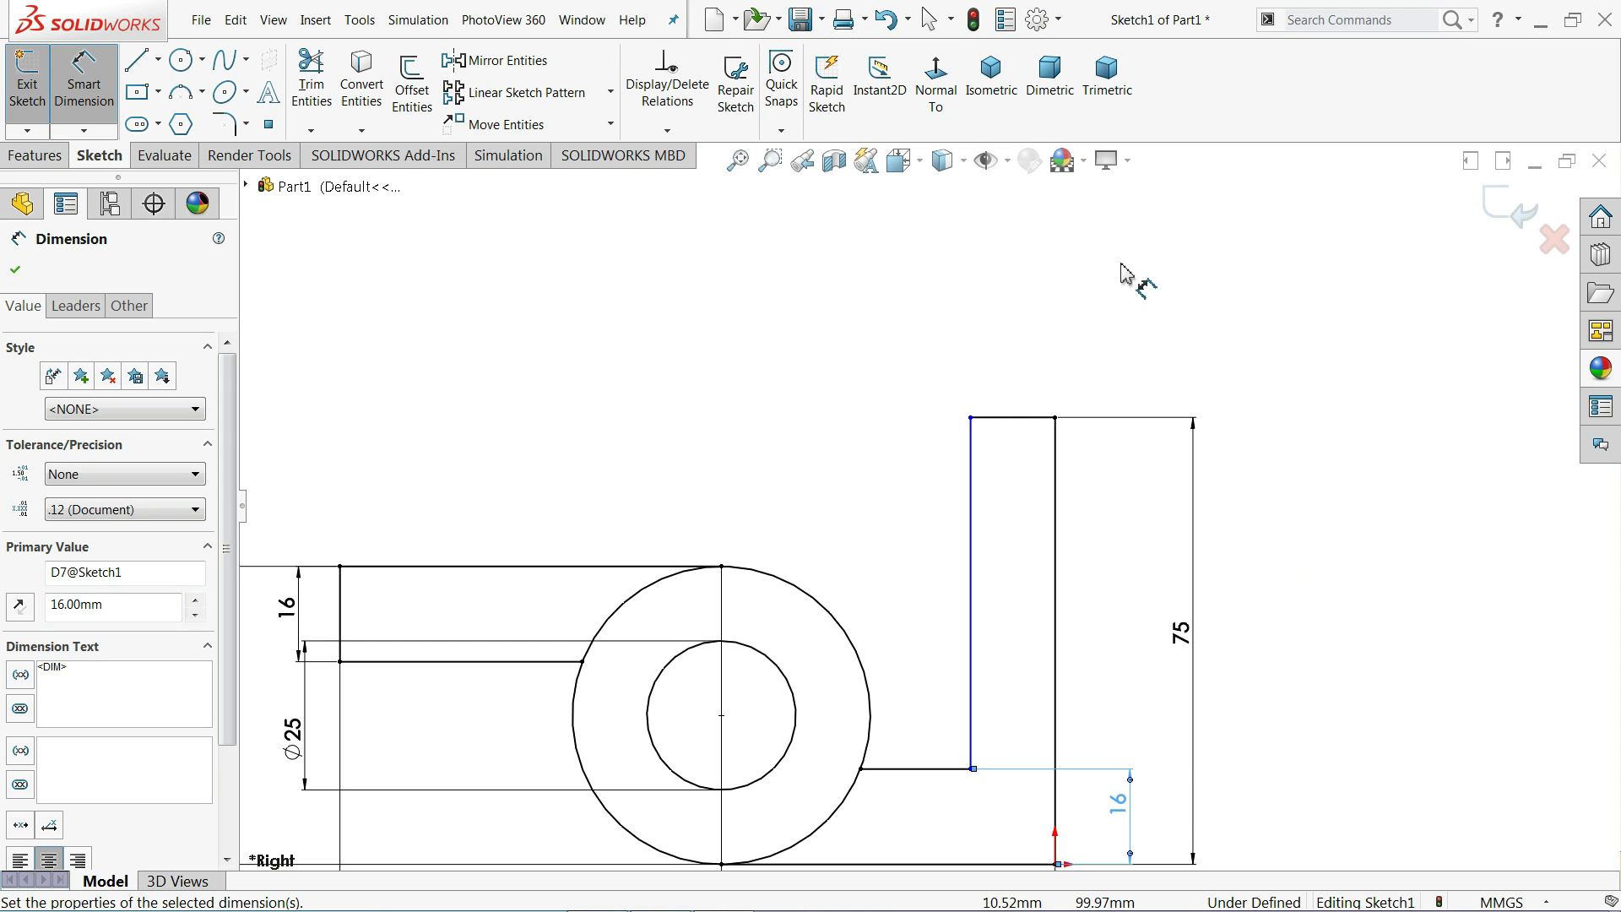
click(1028, 418)
click(1017, 355)
text(16)
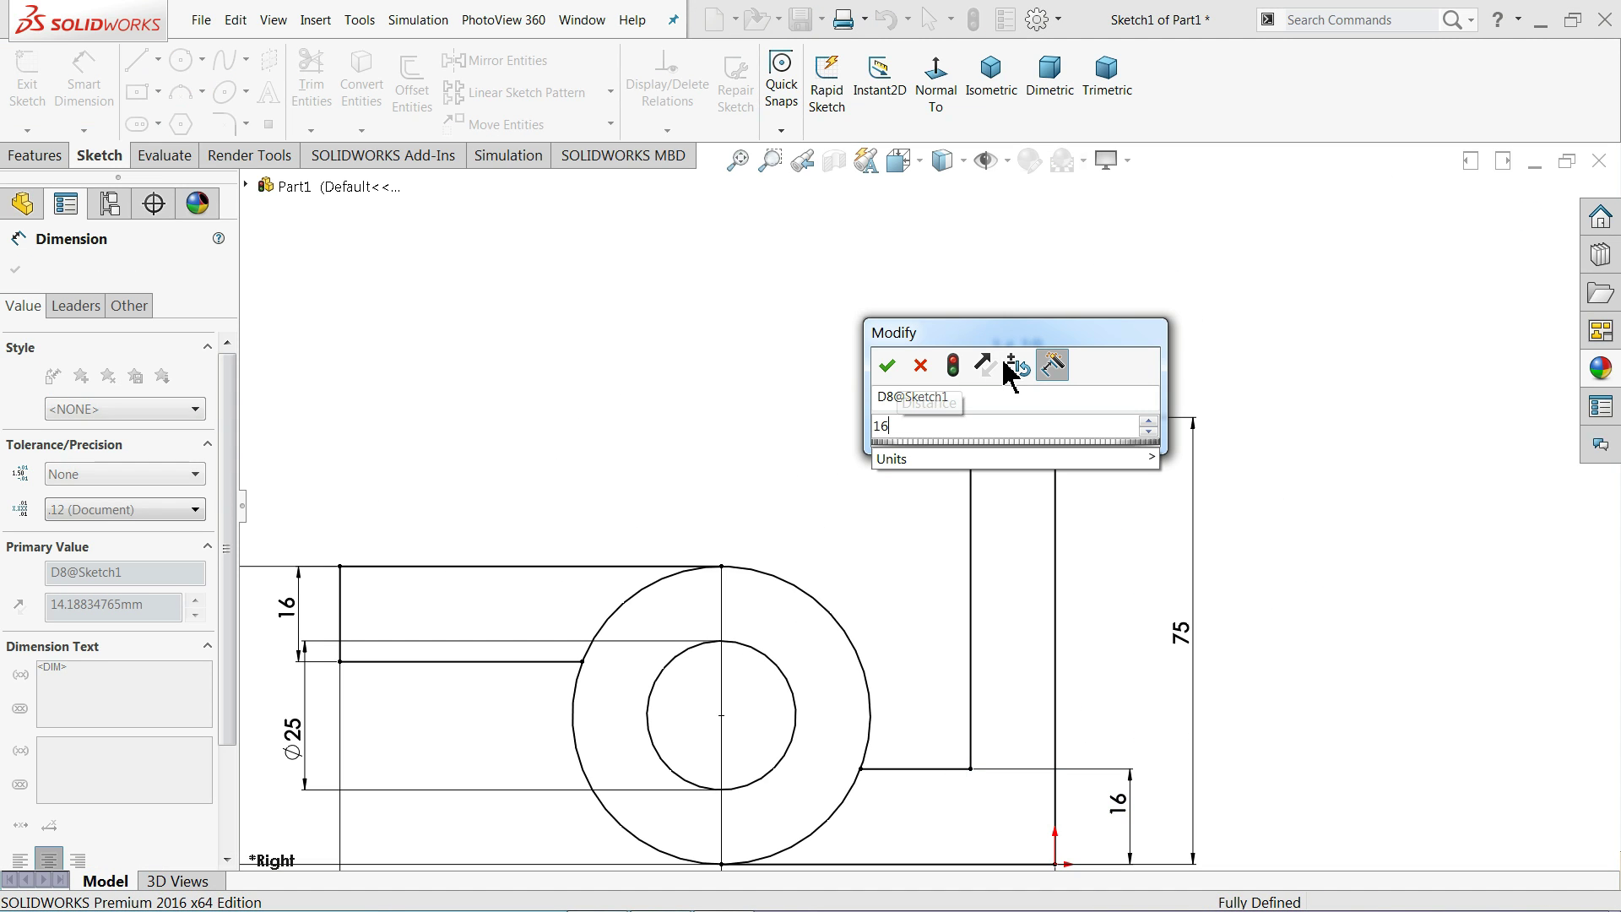
click(887, 364)
Step: Trim away the large circle's arcs inside the arm and inside the base beside the upright
scroll(879, 481, up, 3)
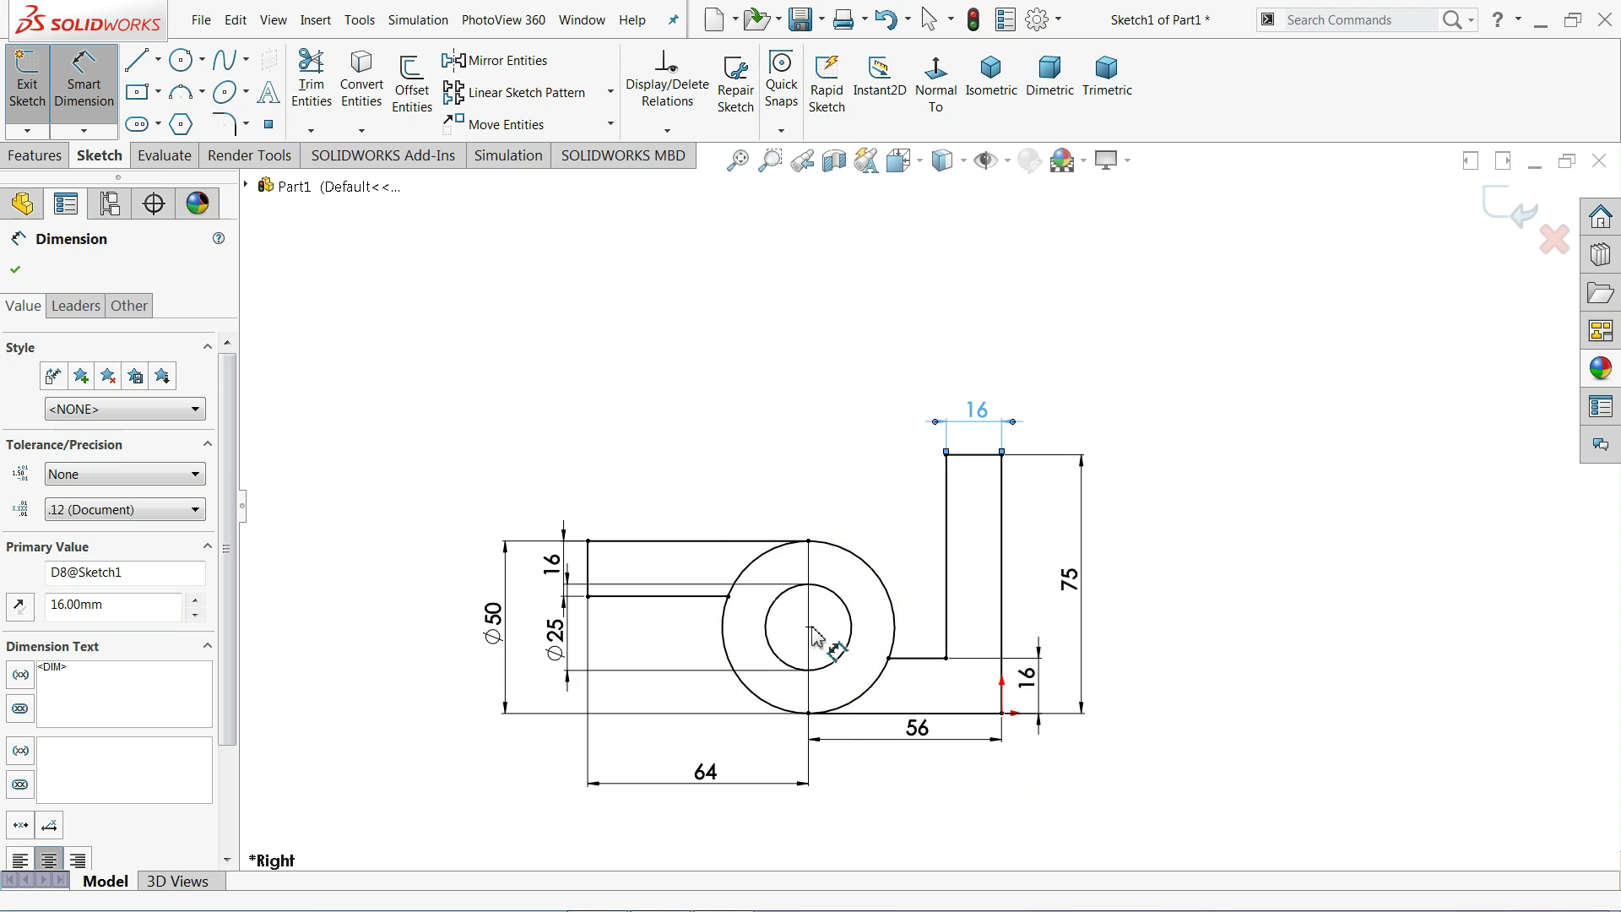
scroll(785, 667, down, 3)
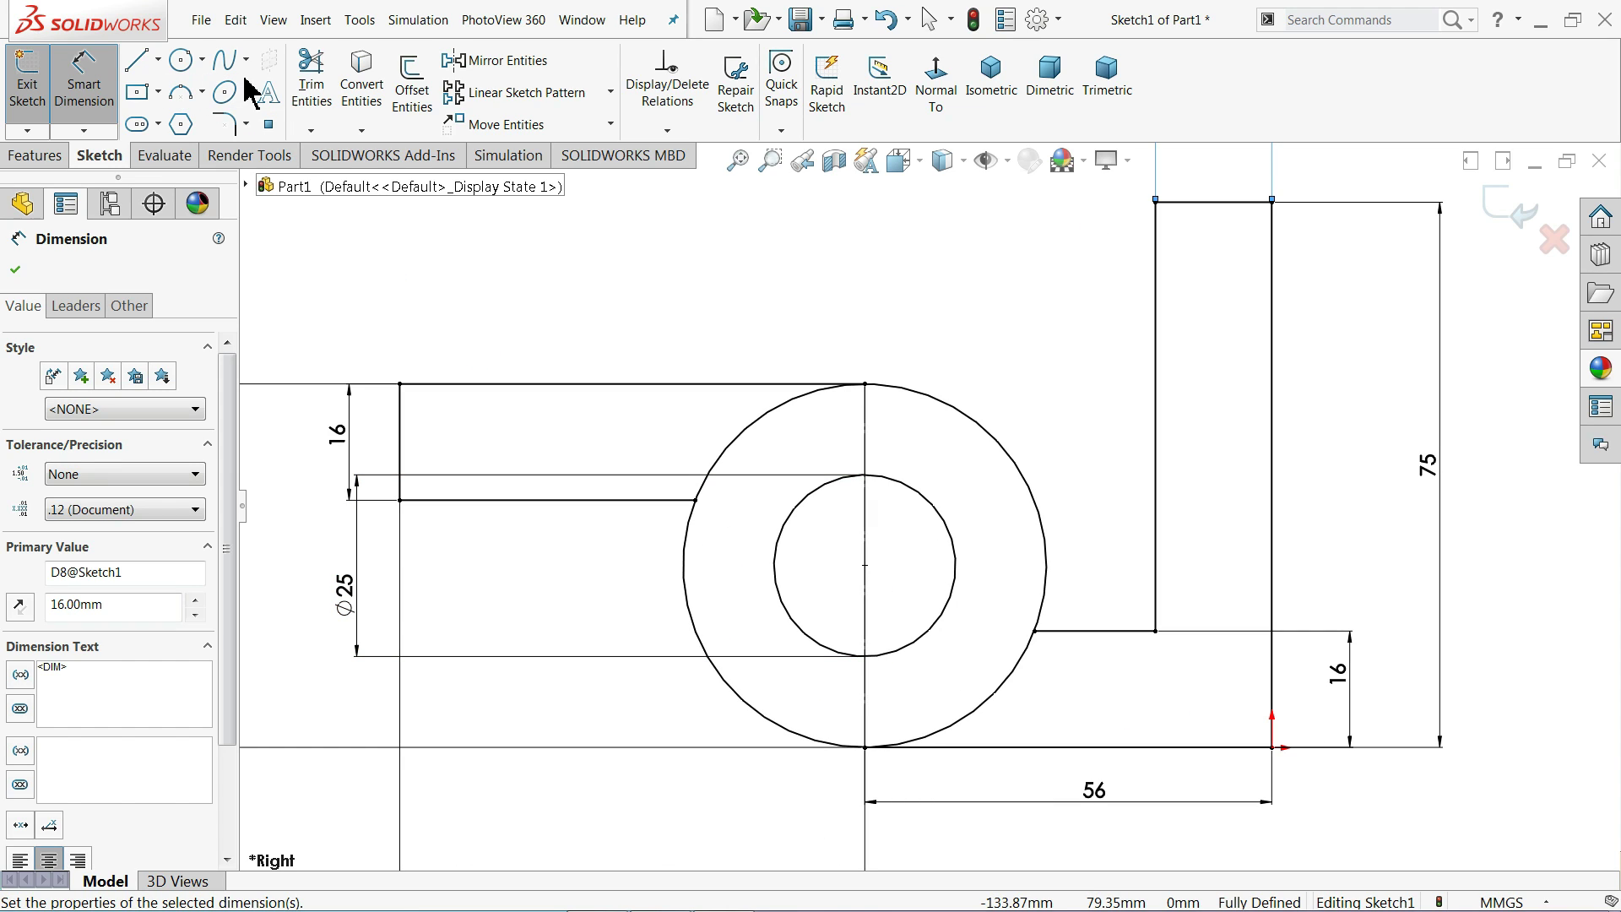
click(306, 105)
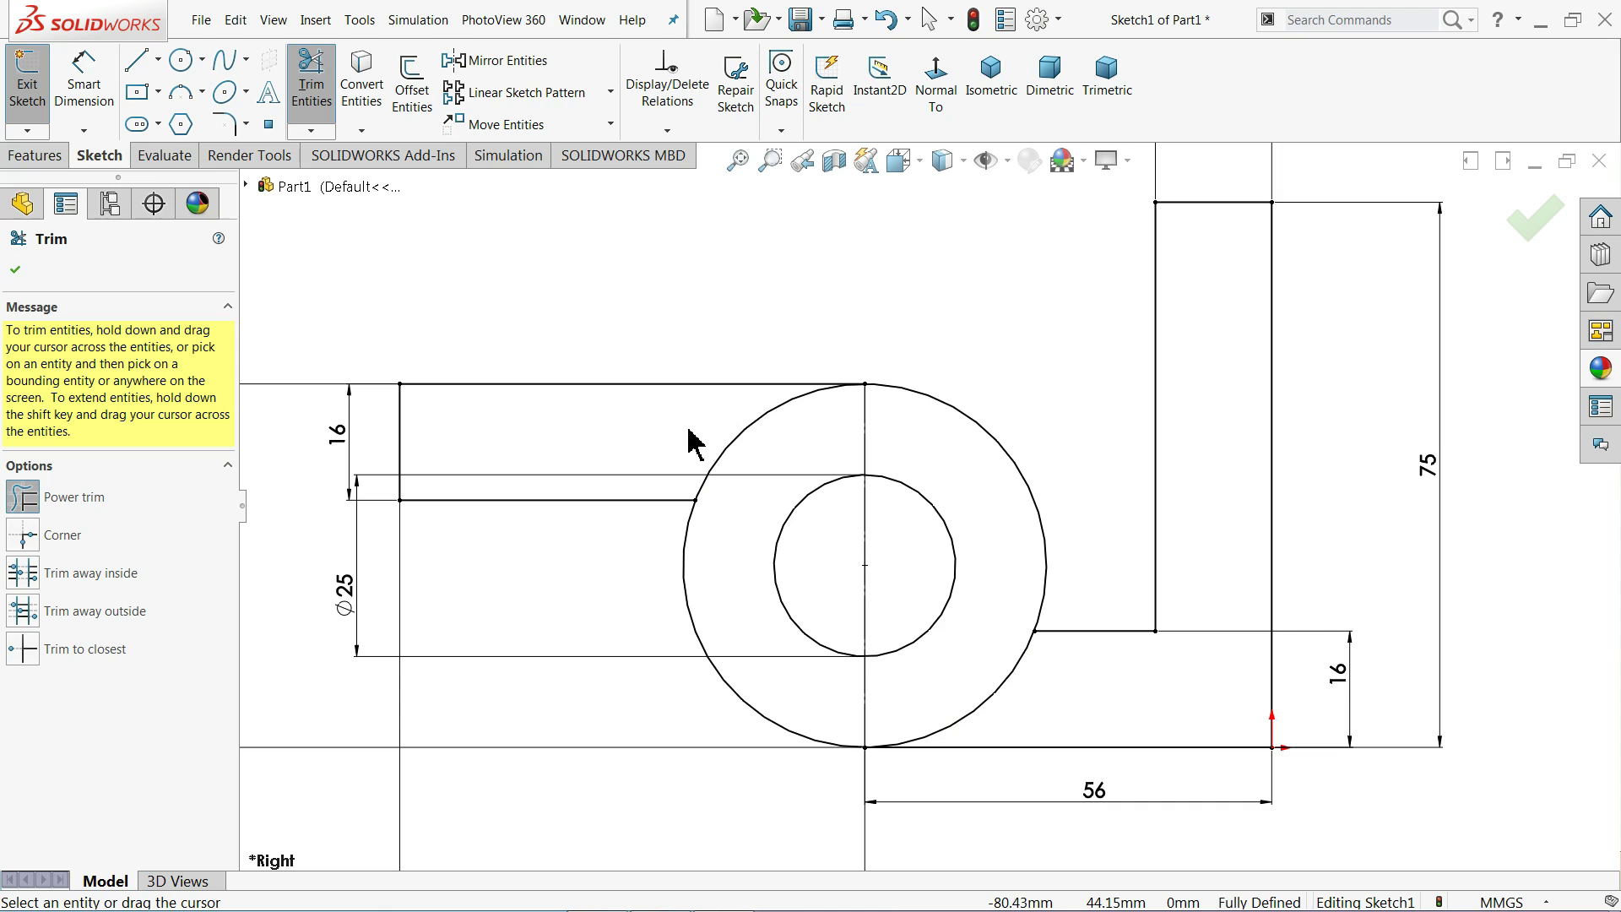
drag(723, 439, 760, 453)
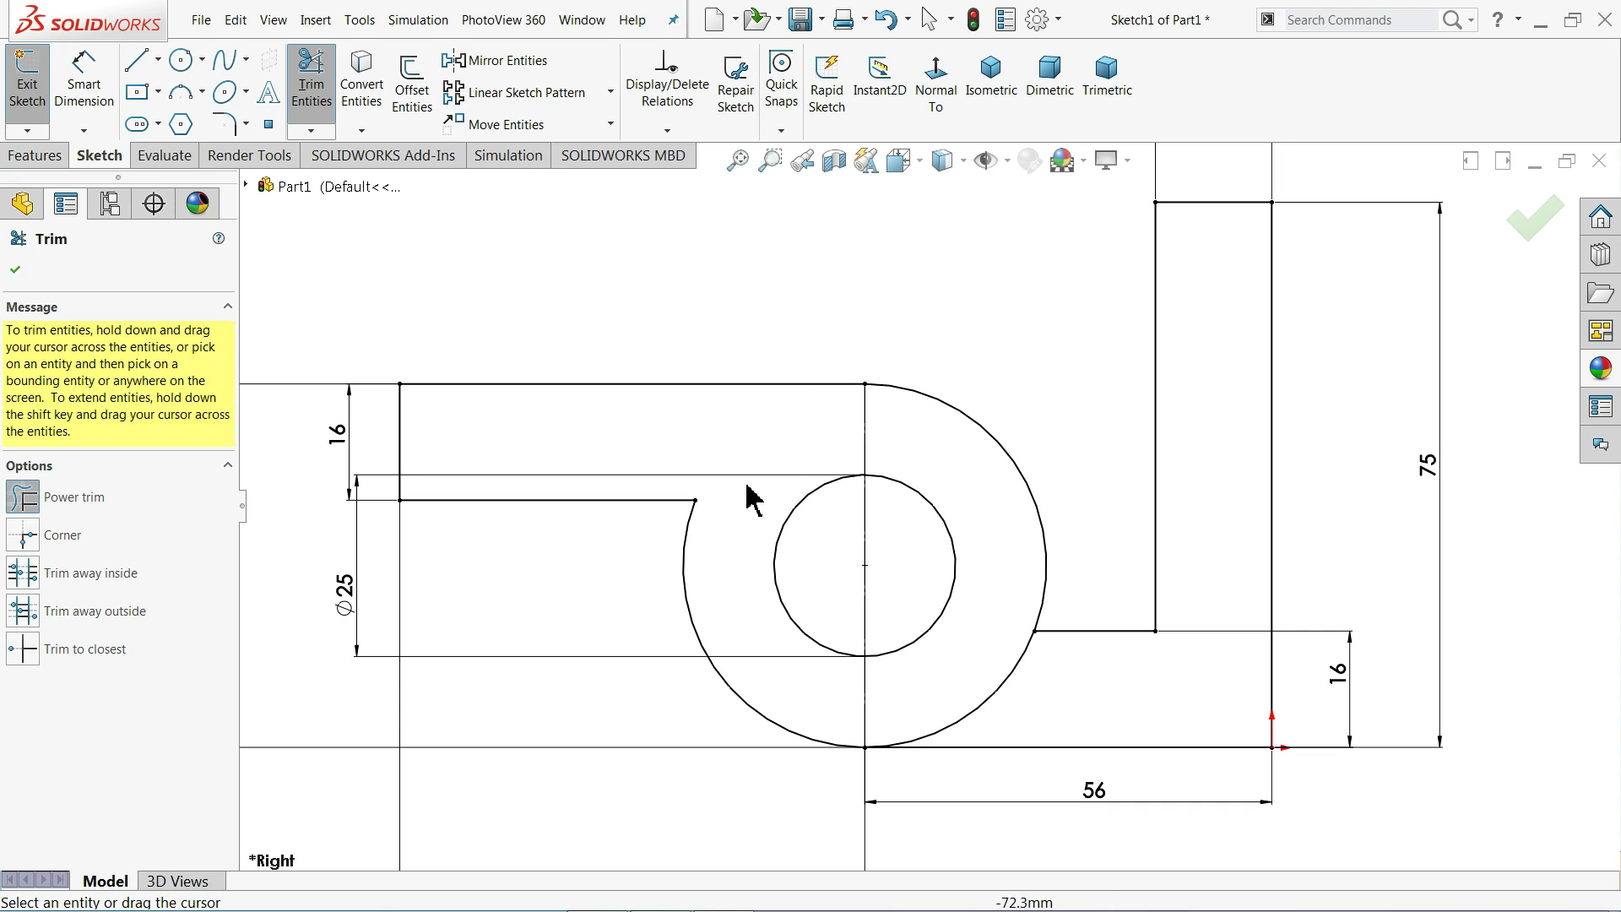
drag(1049, 716, 977, 687)
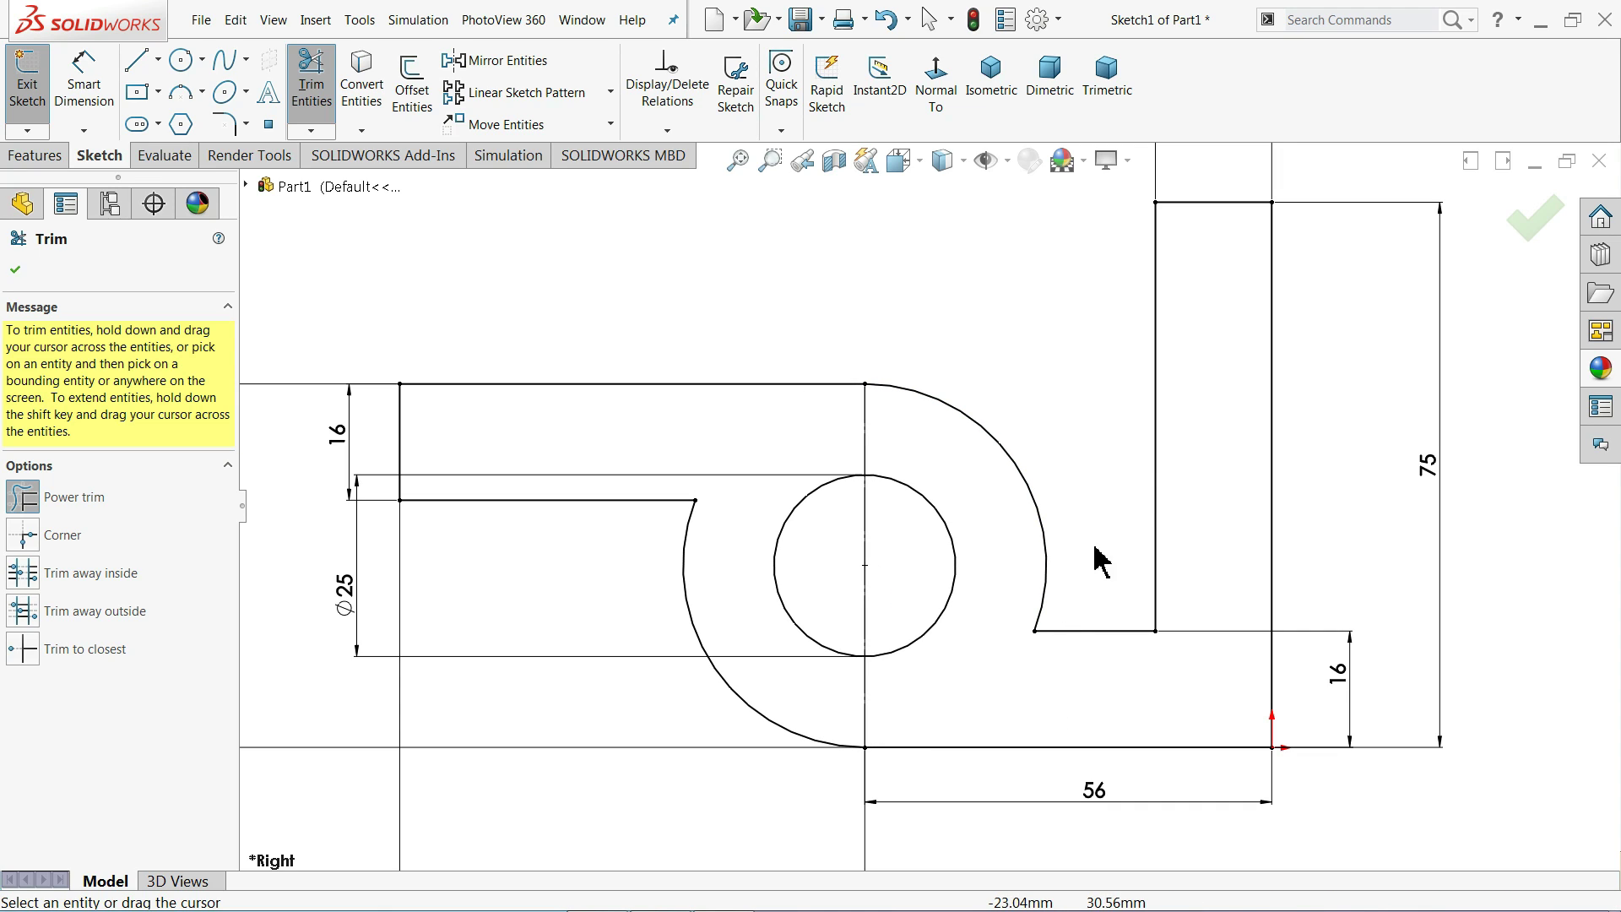
scroll(1157, 506, up, 2)
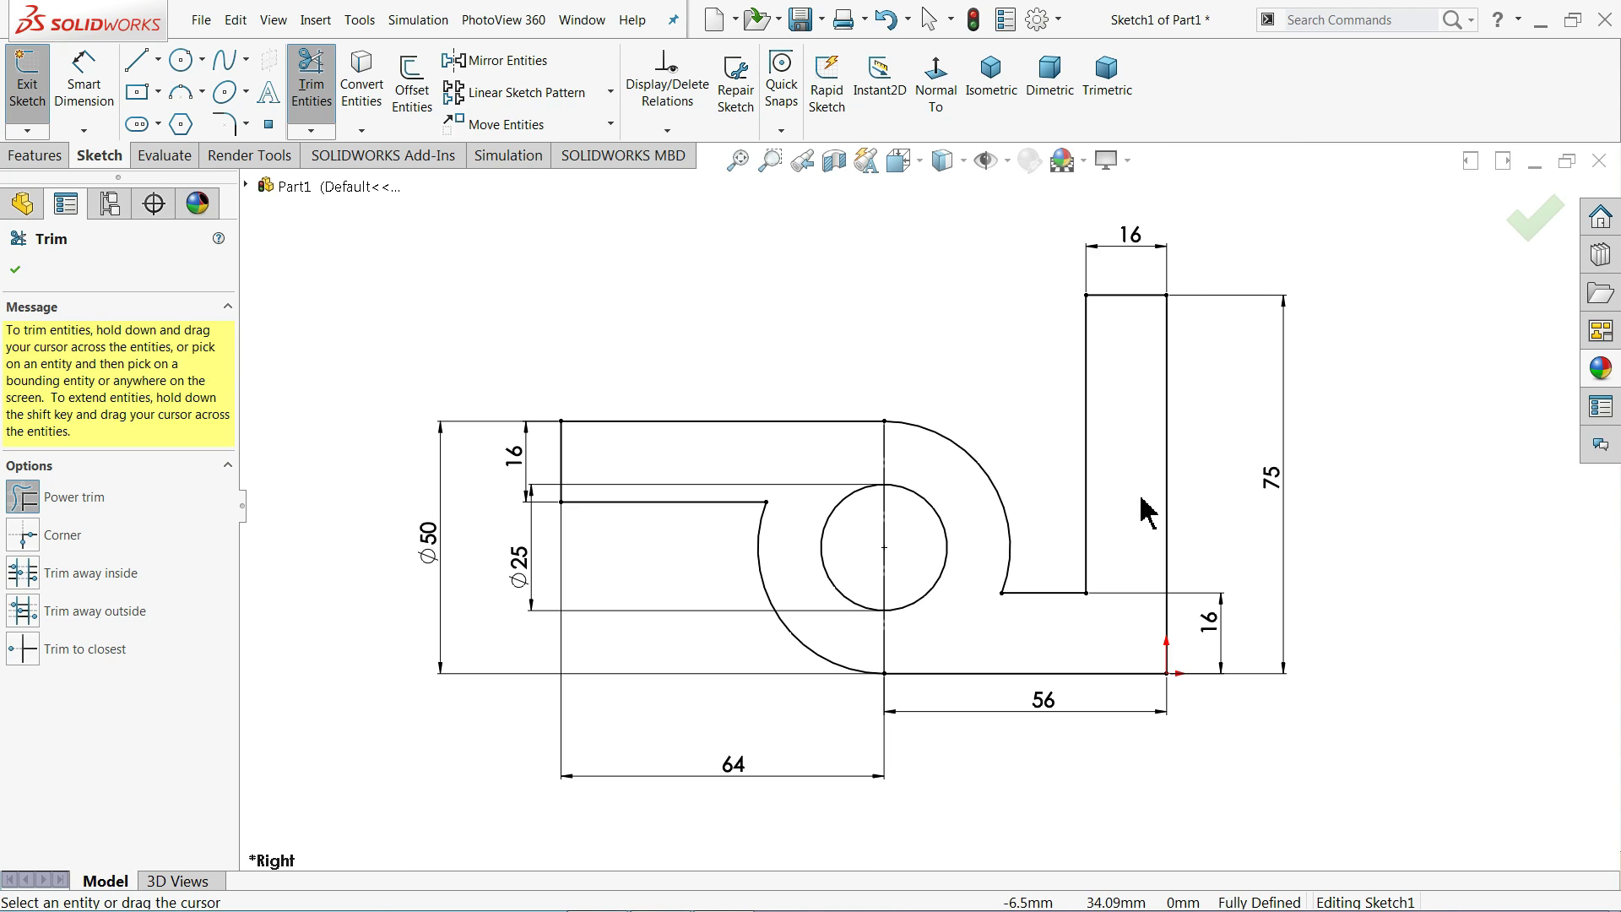
Step: Reposition the 25 mm diameter dimension inside the small circle, undoing any accidental trim of the circles
drag(401, 578, 760, 572)
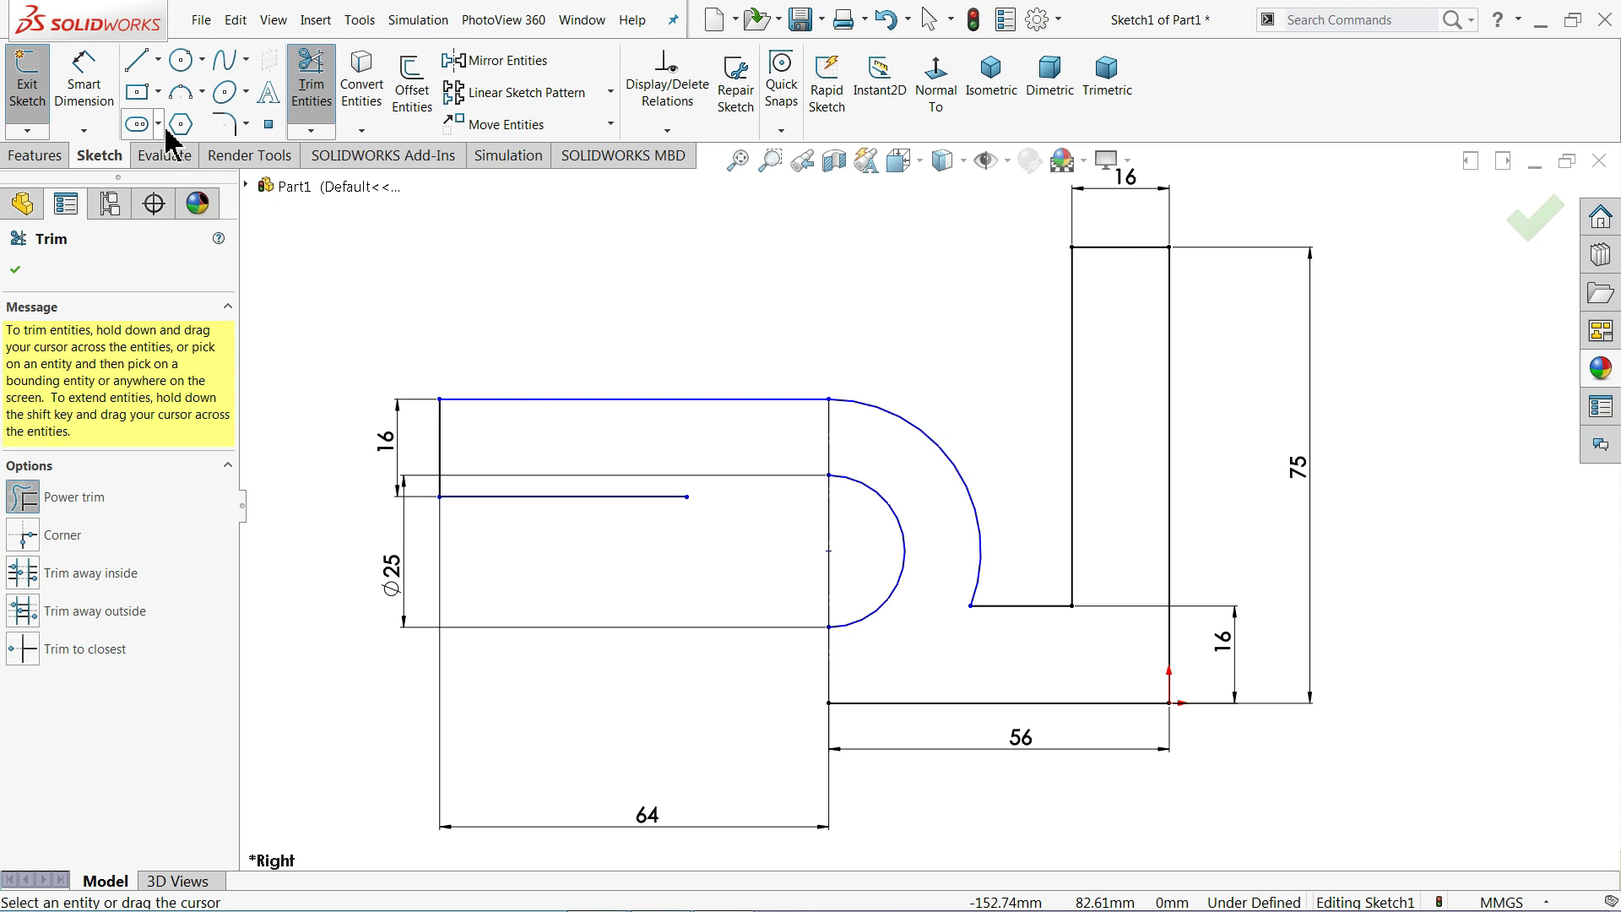
click(885, 19)
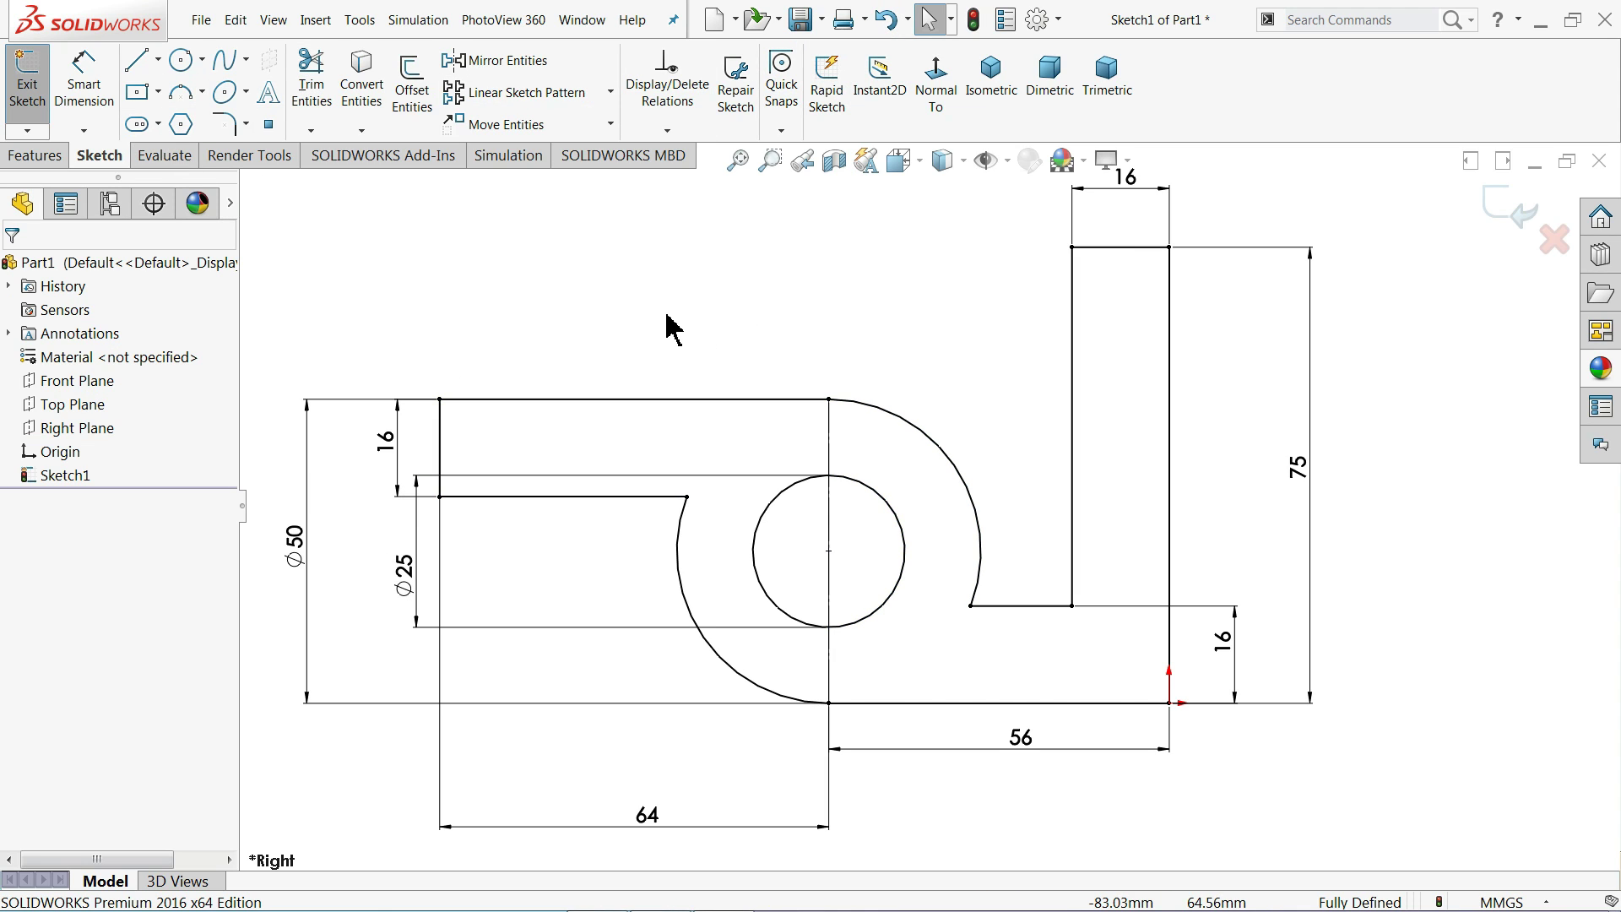
drag(409, 582, 808, 581)
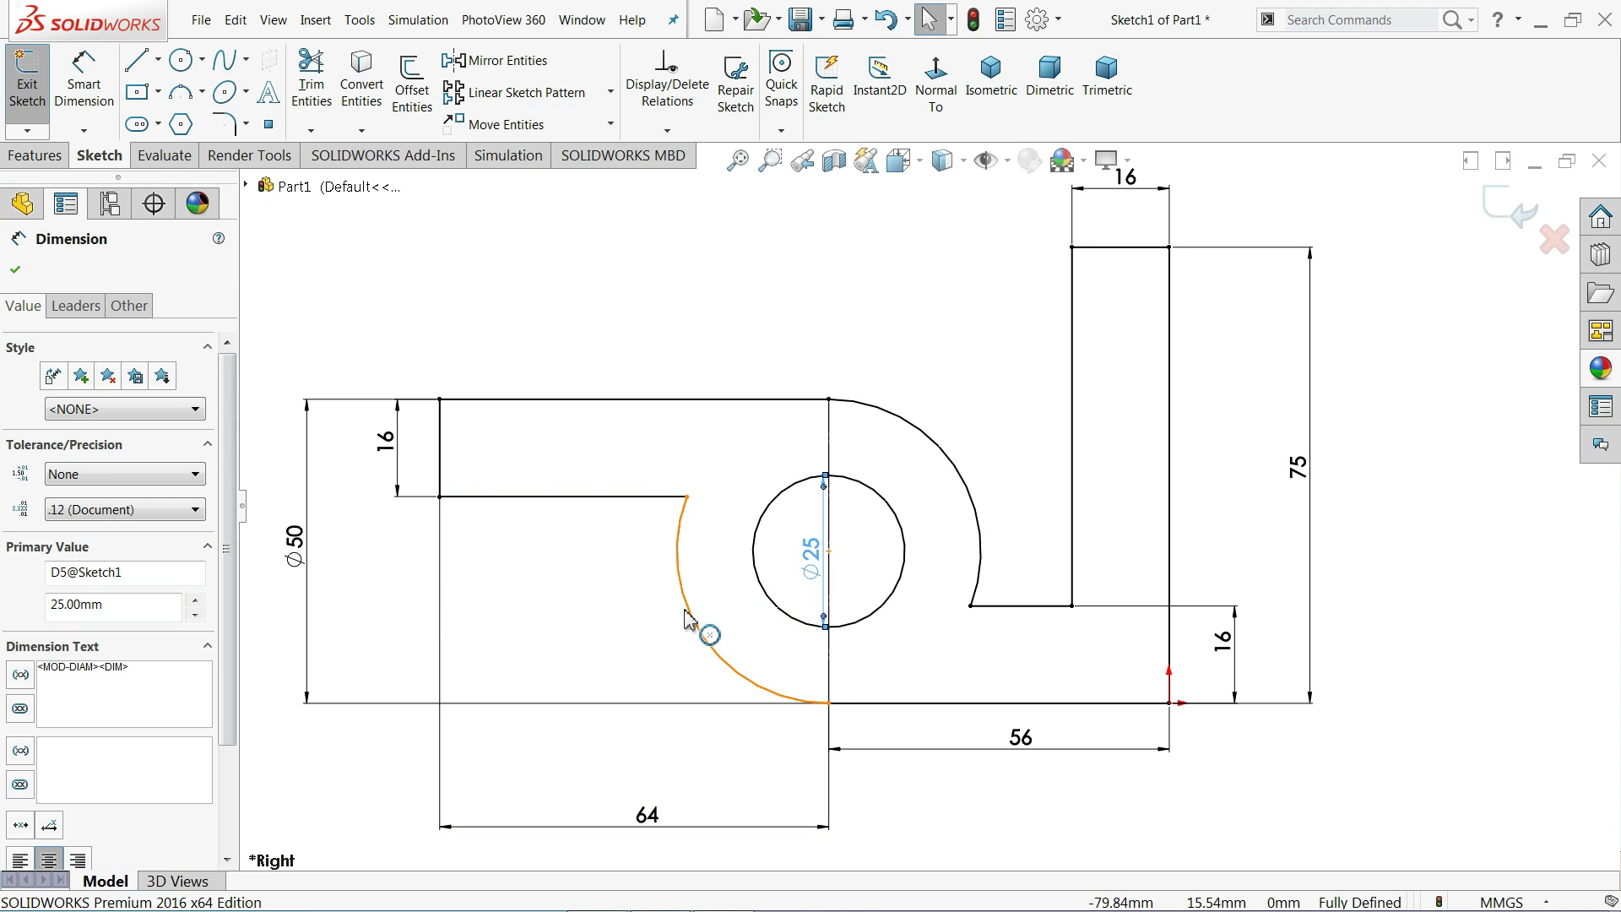
key(f)
scroll(809, 627, down, 2)
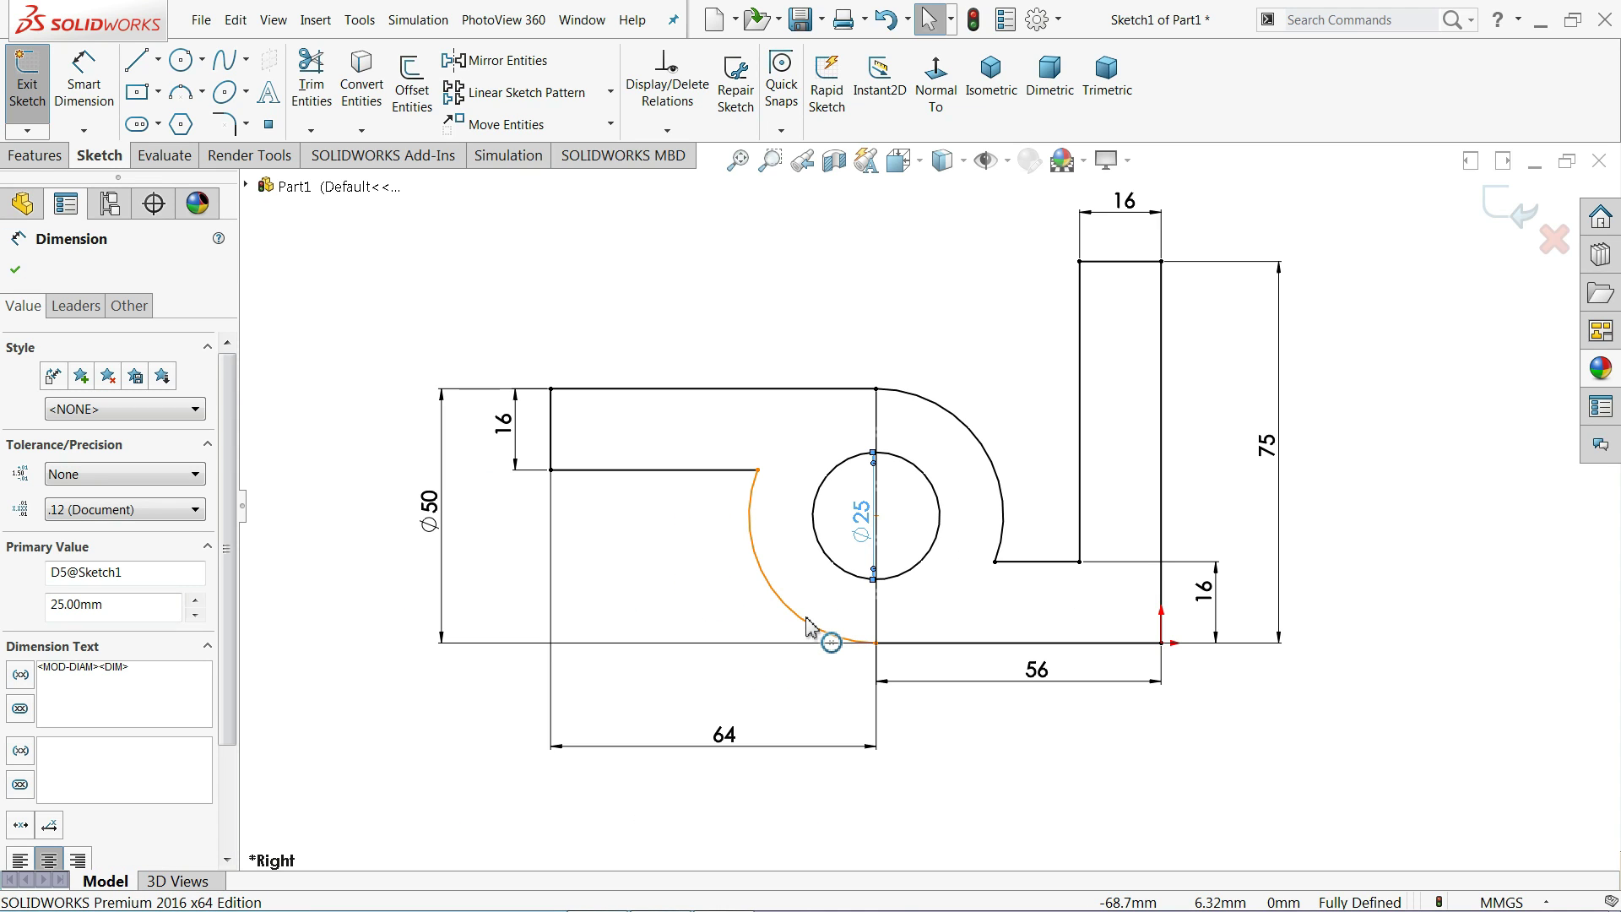
click(14, 272)
Step: Extrude the side profile 76 mm with the Mid Plane end condition
click(37, 157)
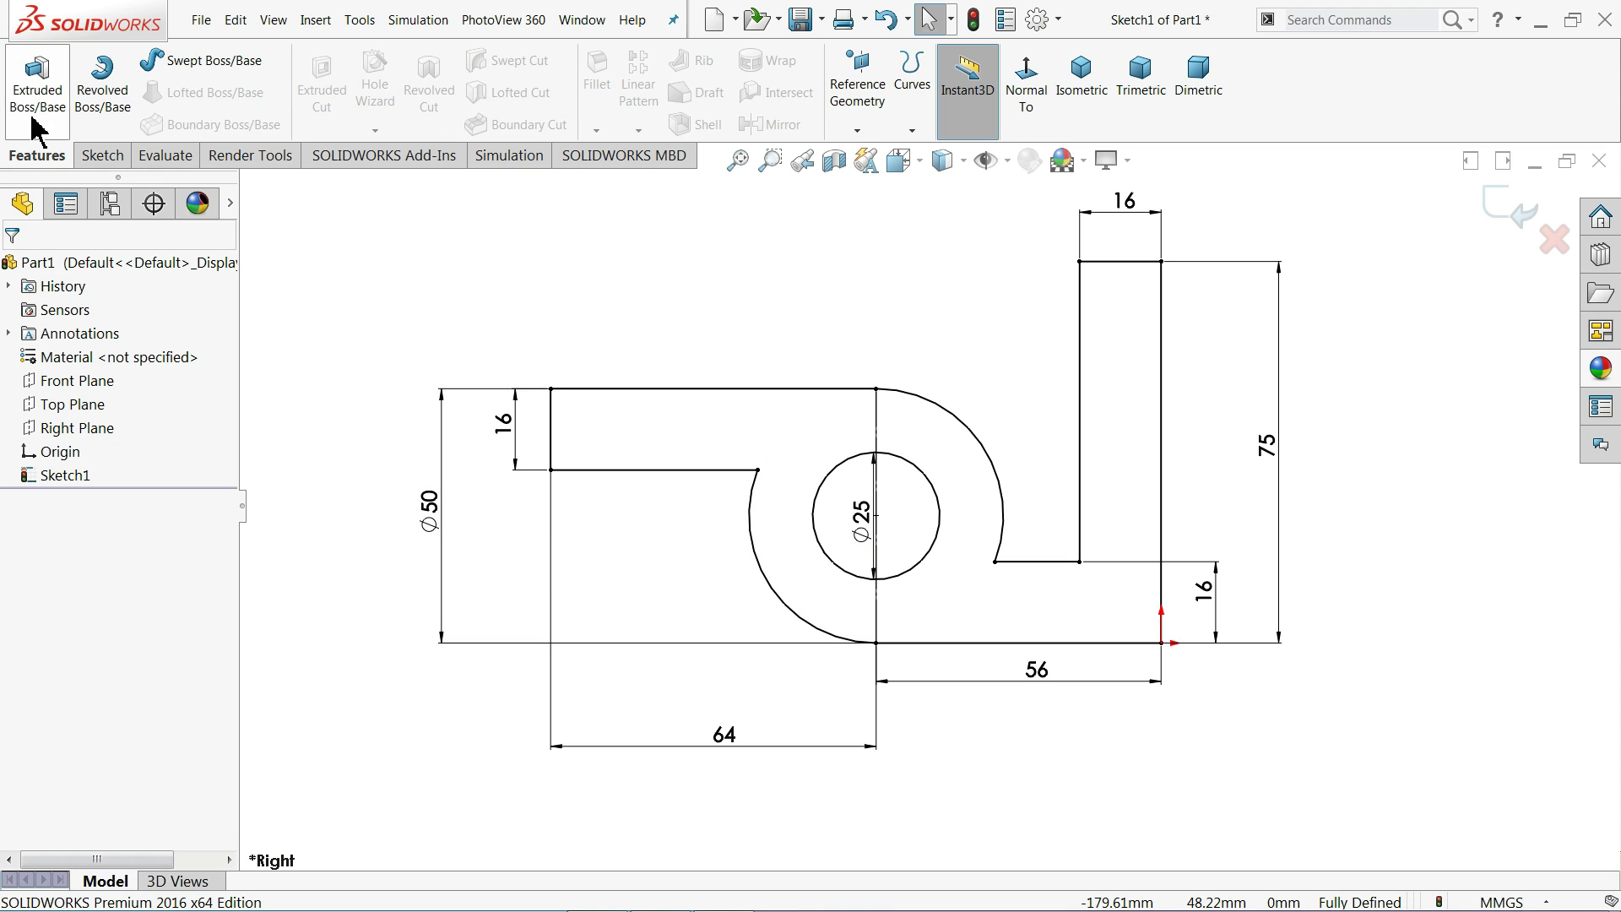
click(37, 127)
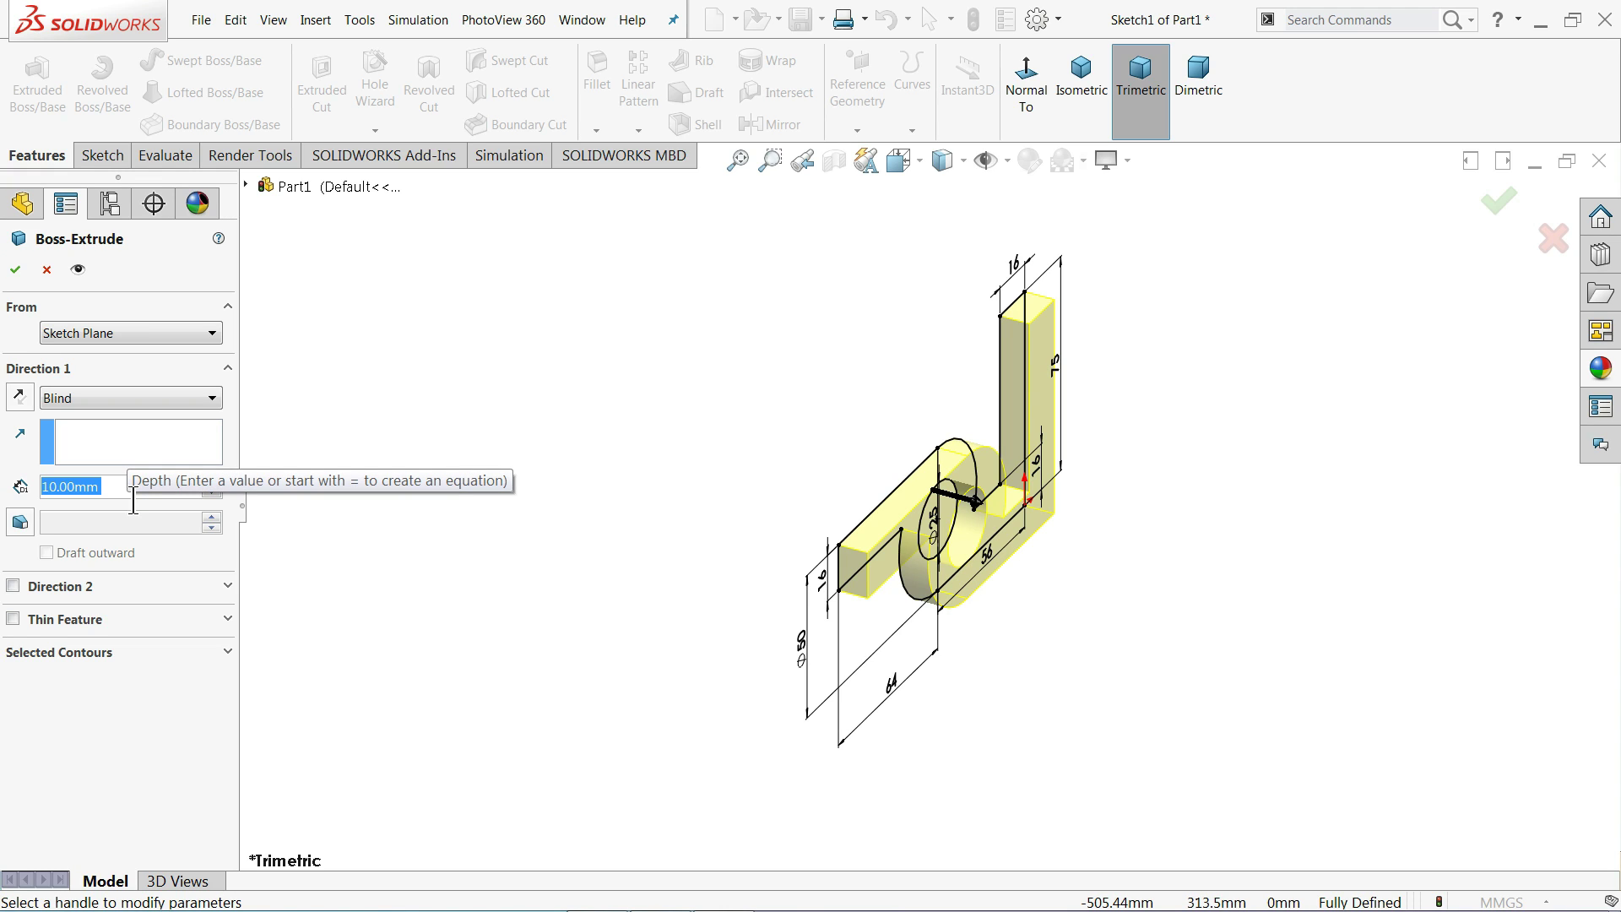
text(76)
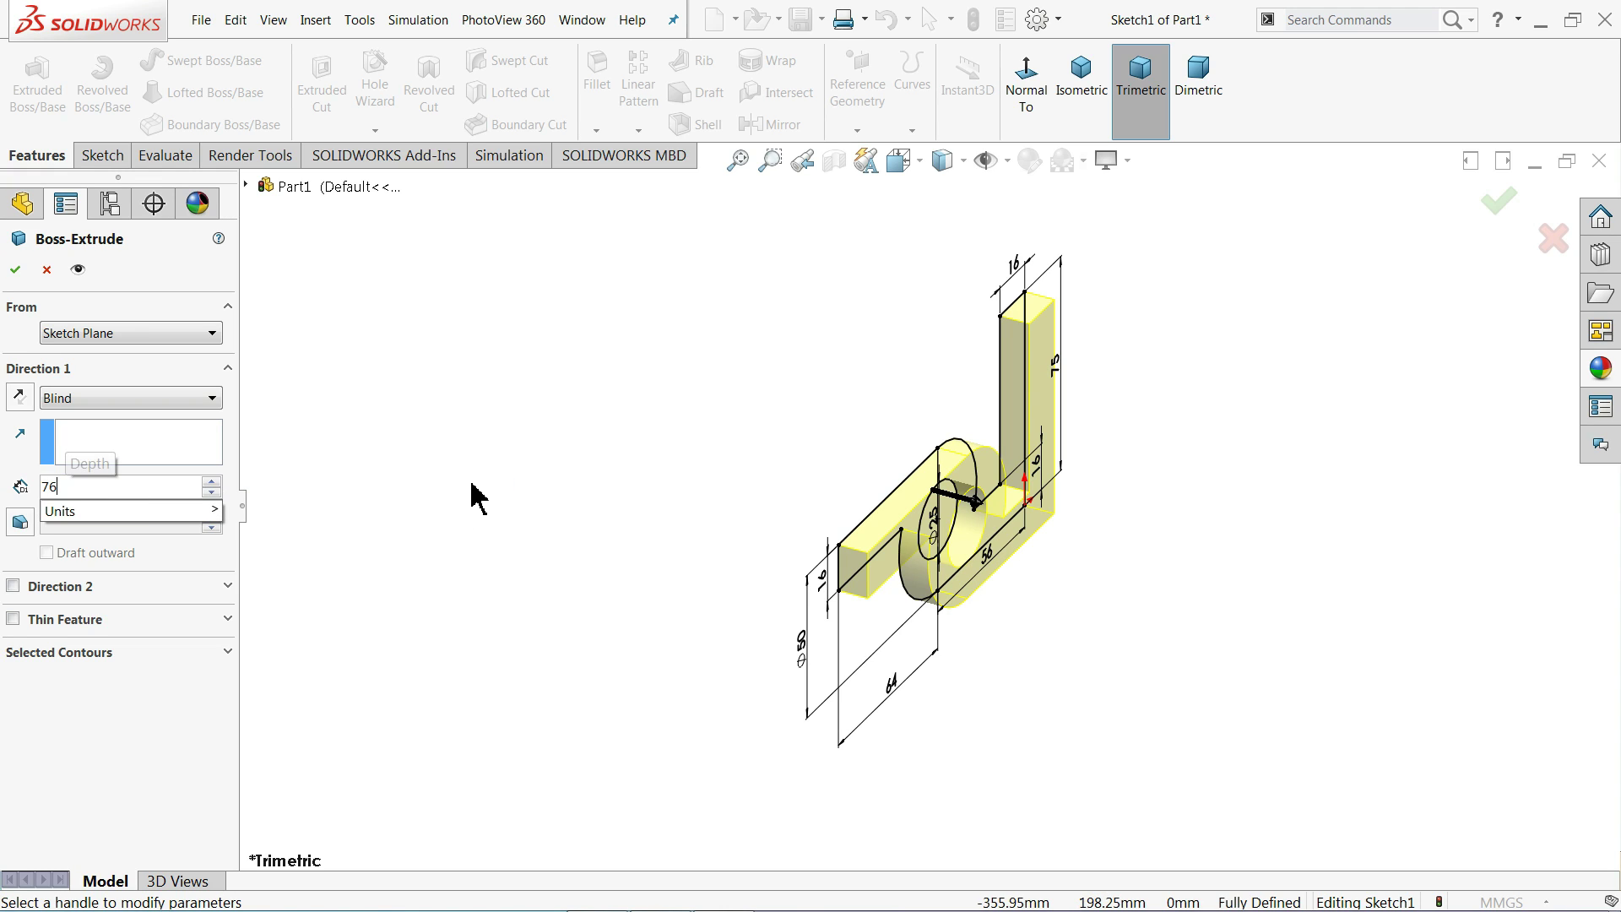
key(Return)
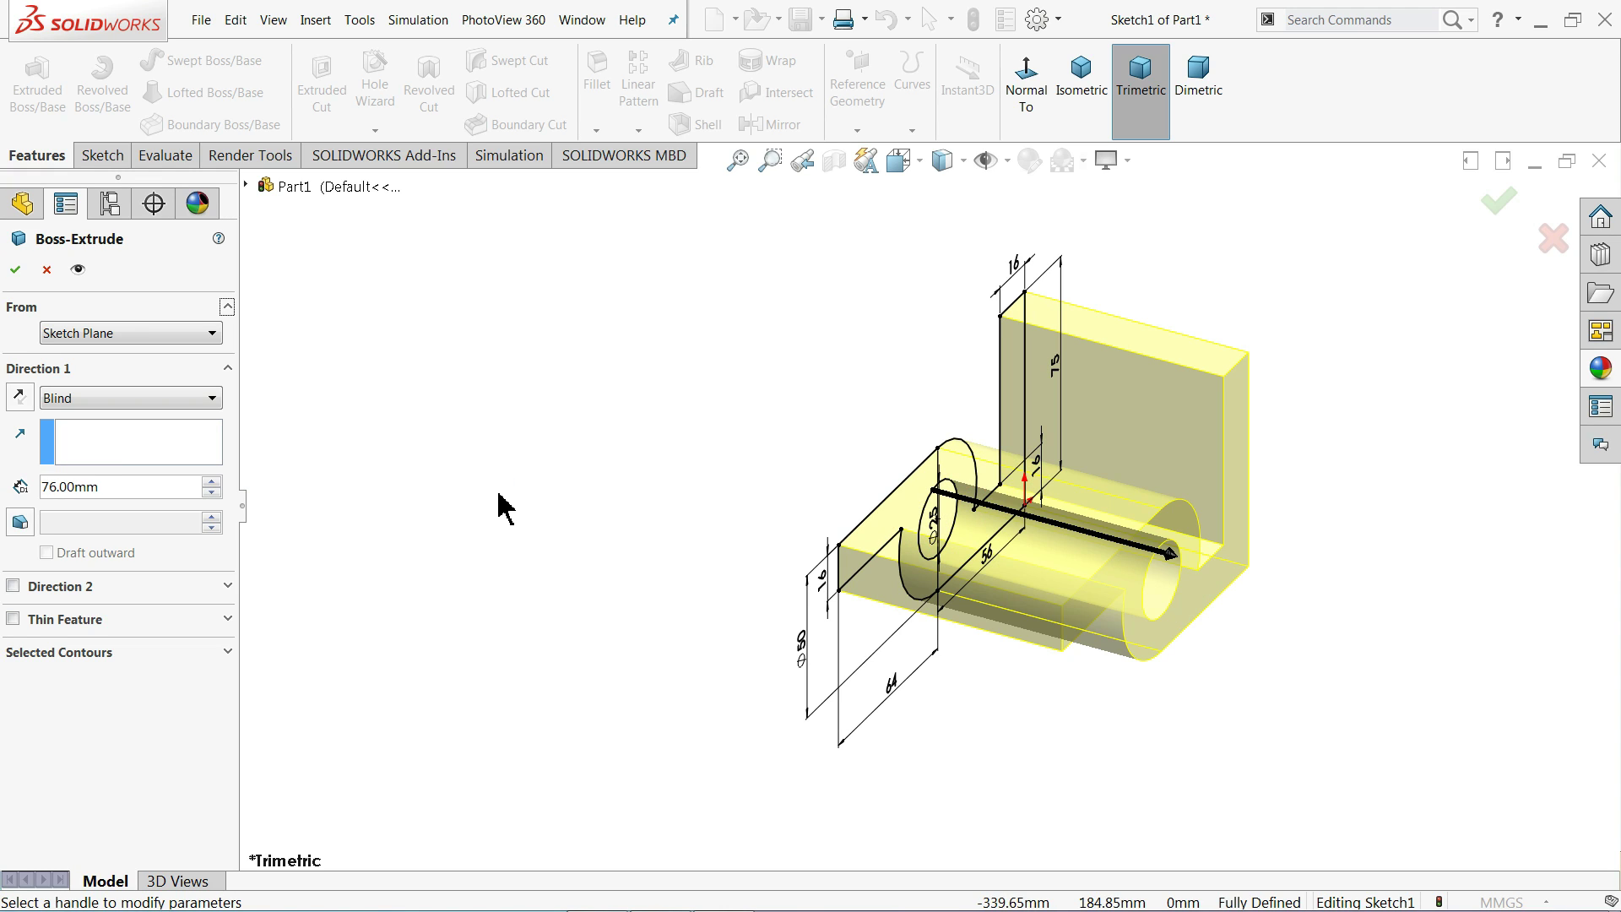
click(61, 399)
click(71, 505)
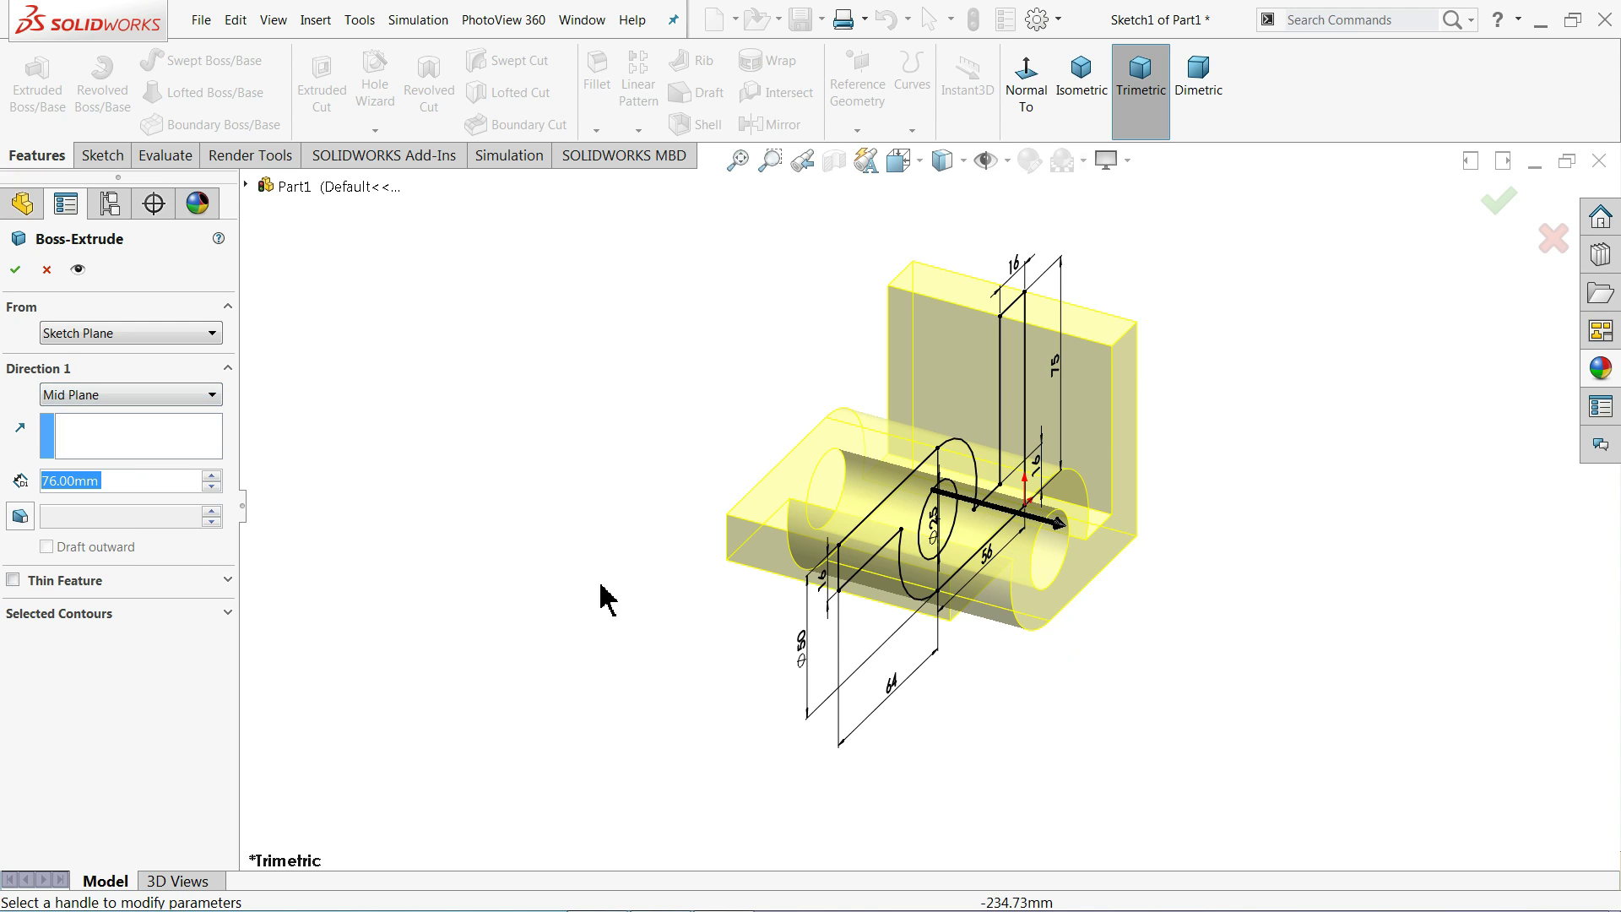
scroll(934, 543, down, 3)
click(1099, 112)
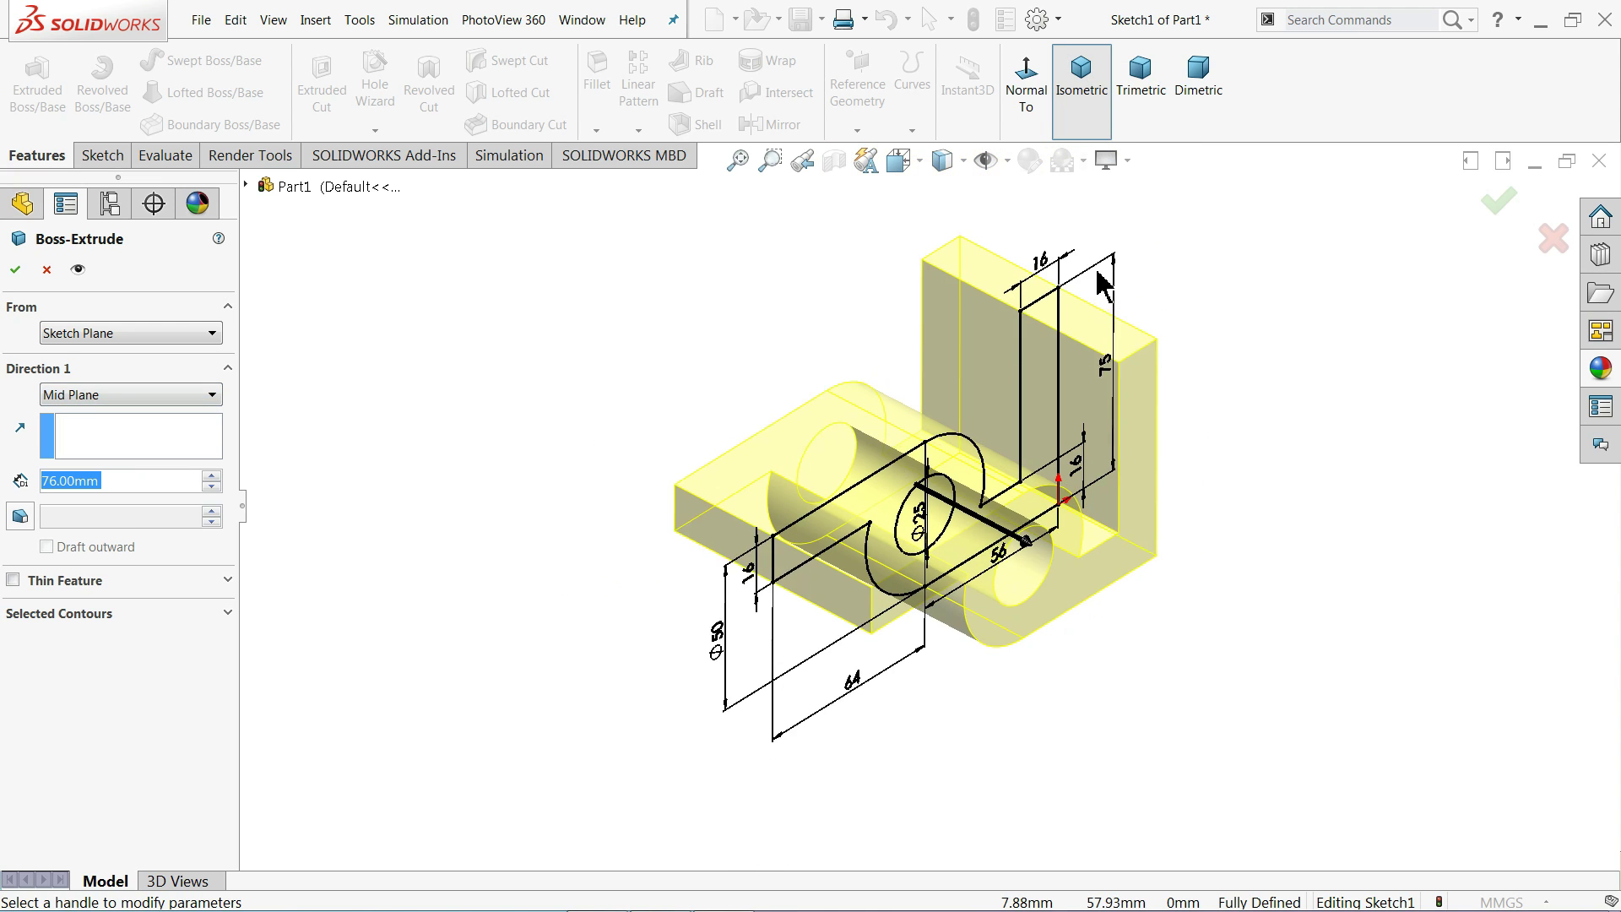
scroll(1042, 471, down, 4)
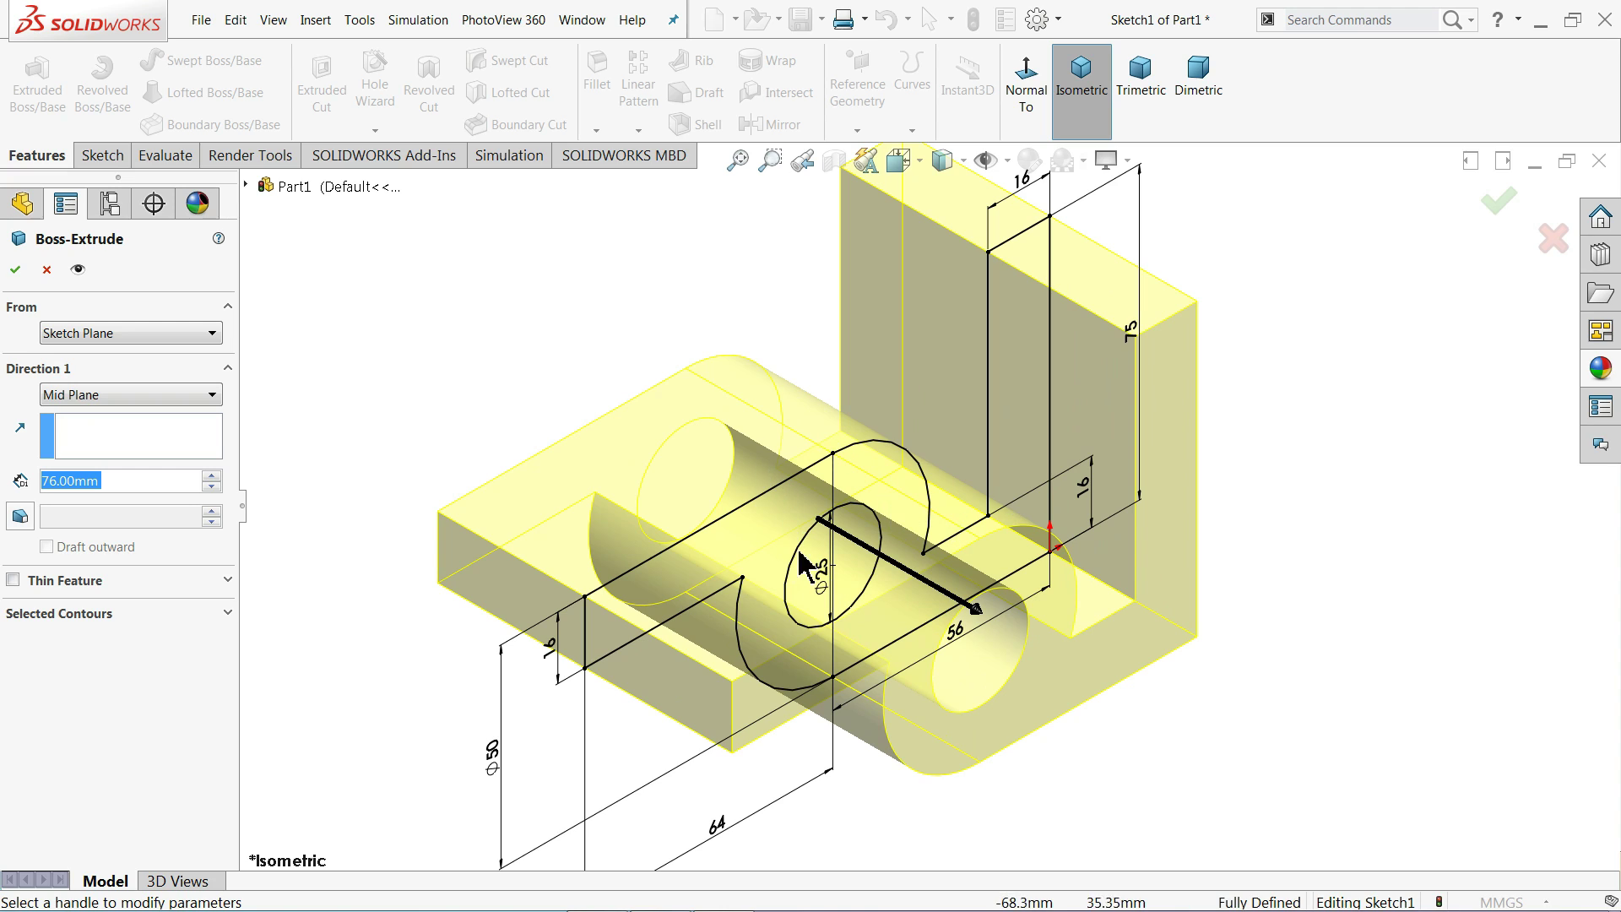
click(16, 269)
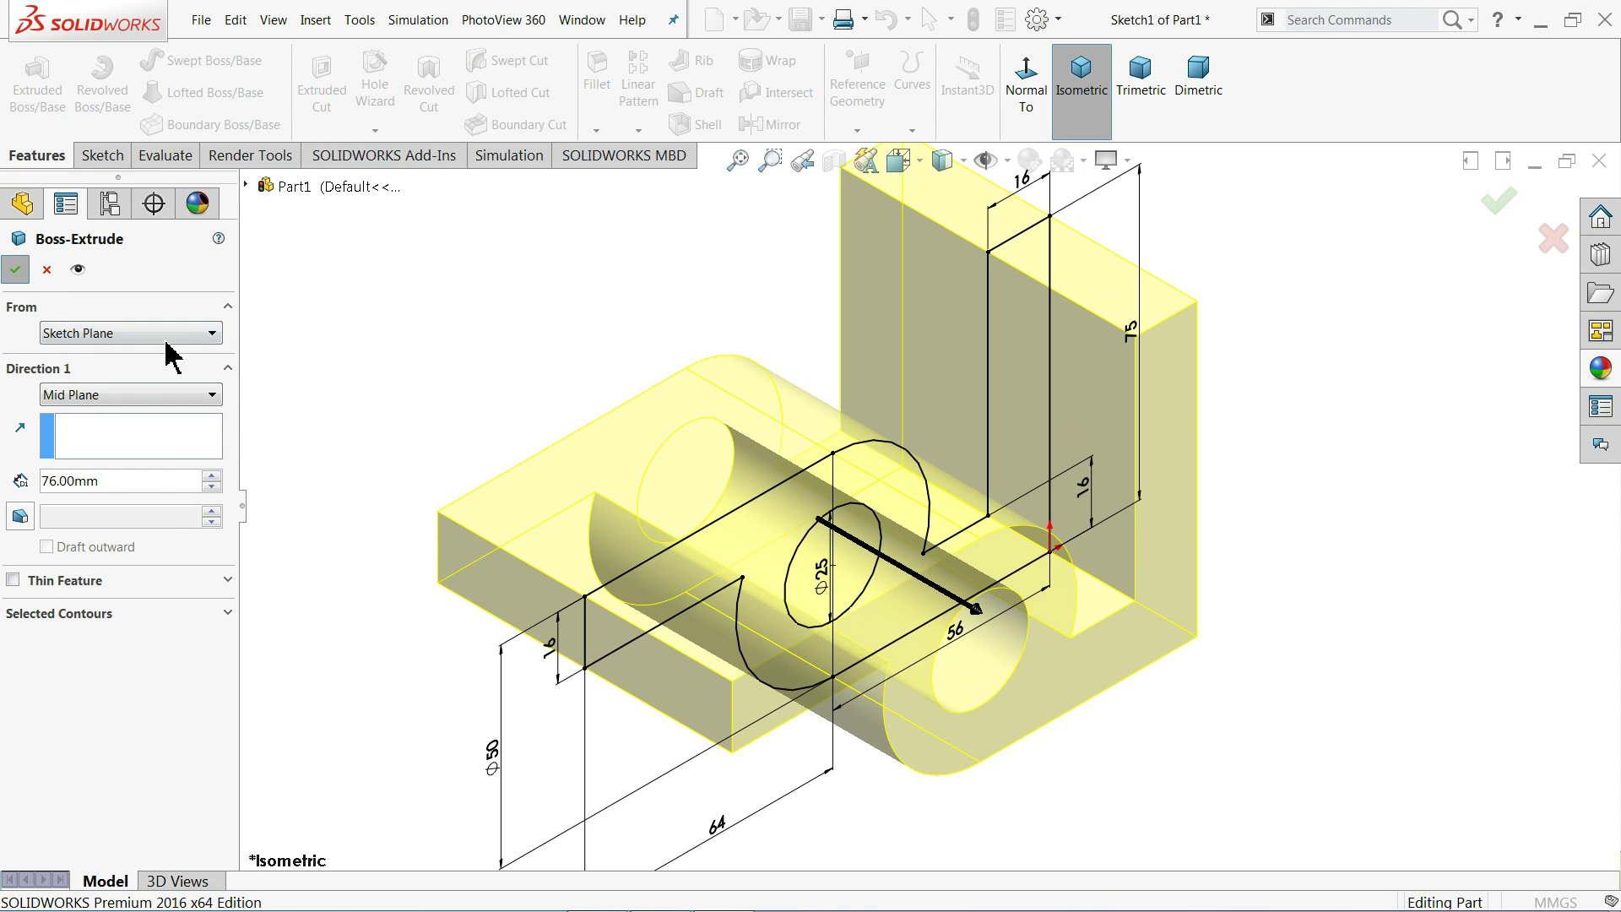
click(564, 411)
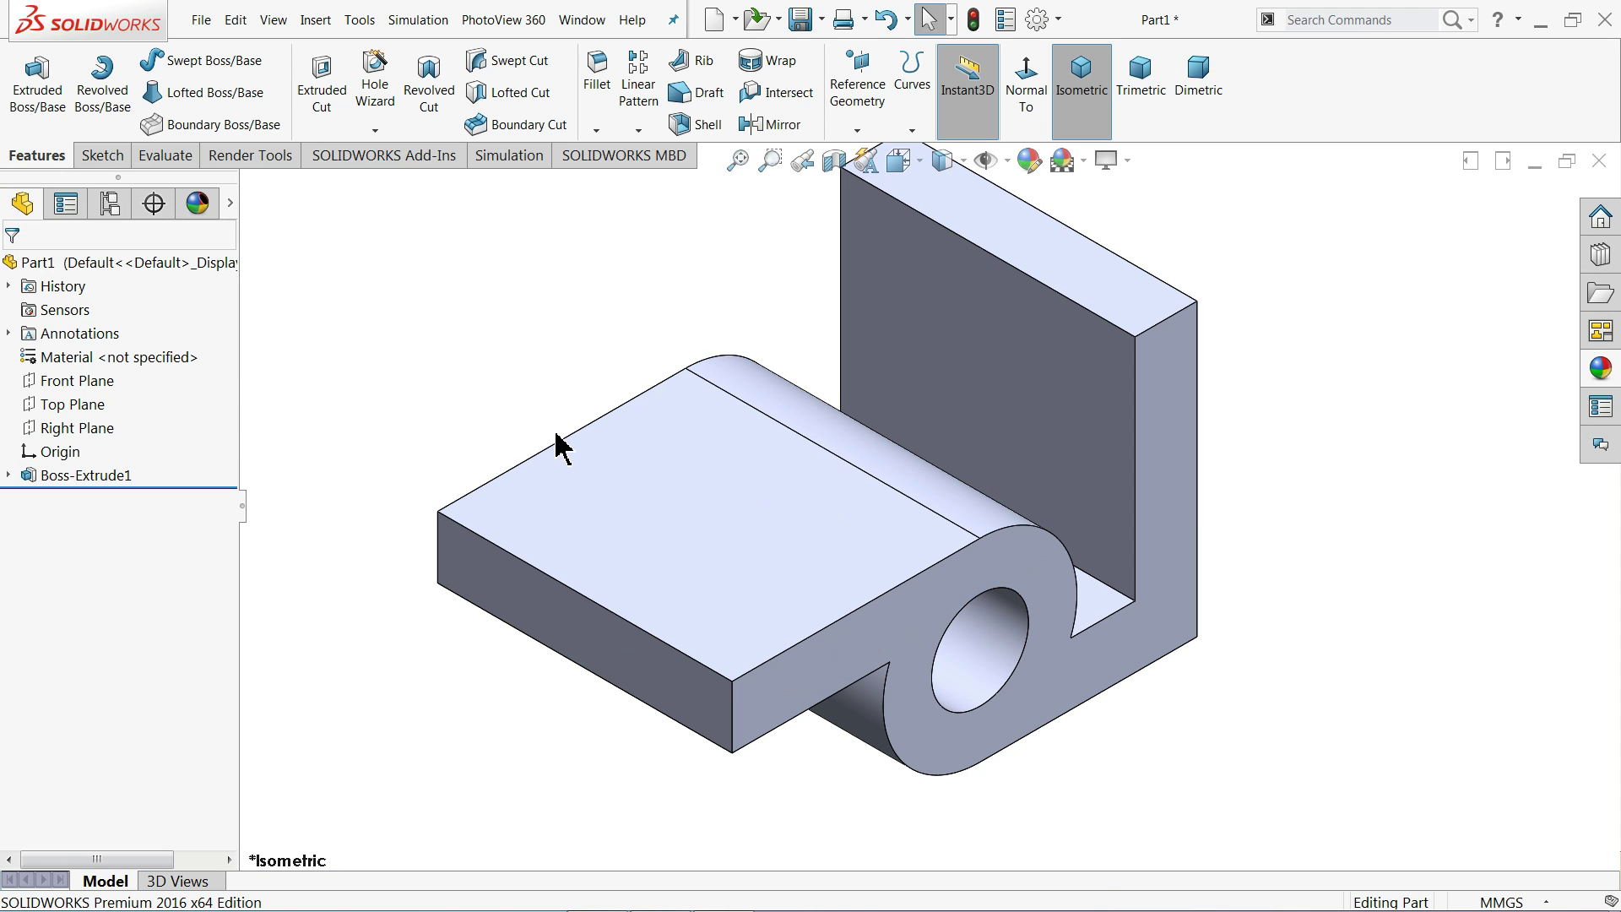
scroll(568, 427, up, 2)
scroll(1216, 543, down, 2)
scroll(1331, 529, up, 3)
scroll(1216, 538, down, 2)
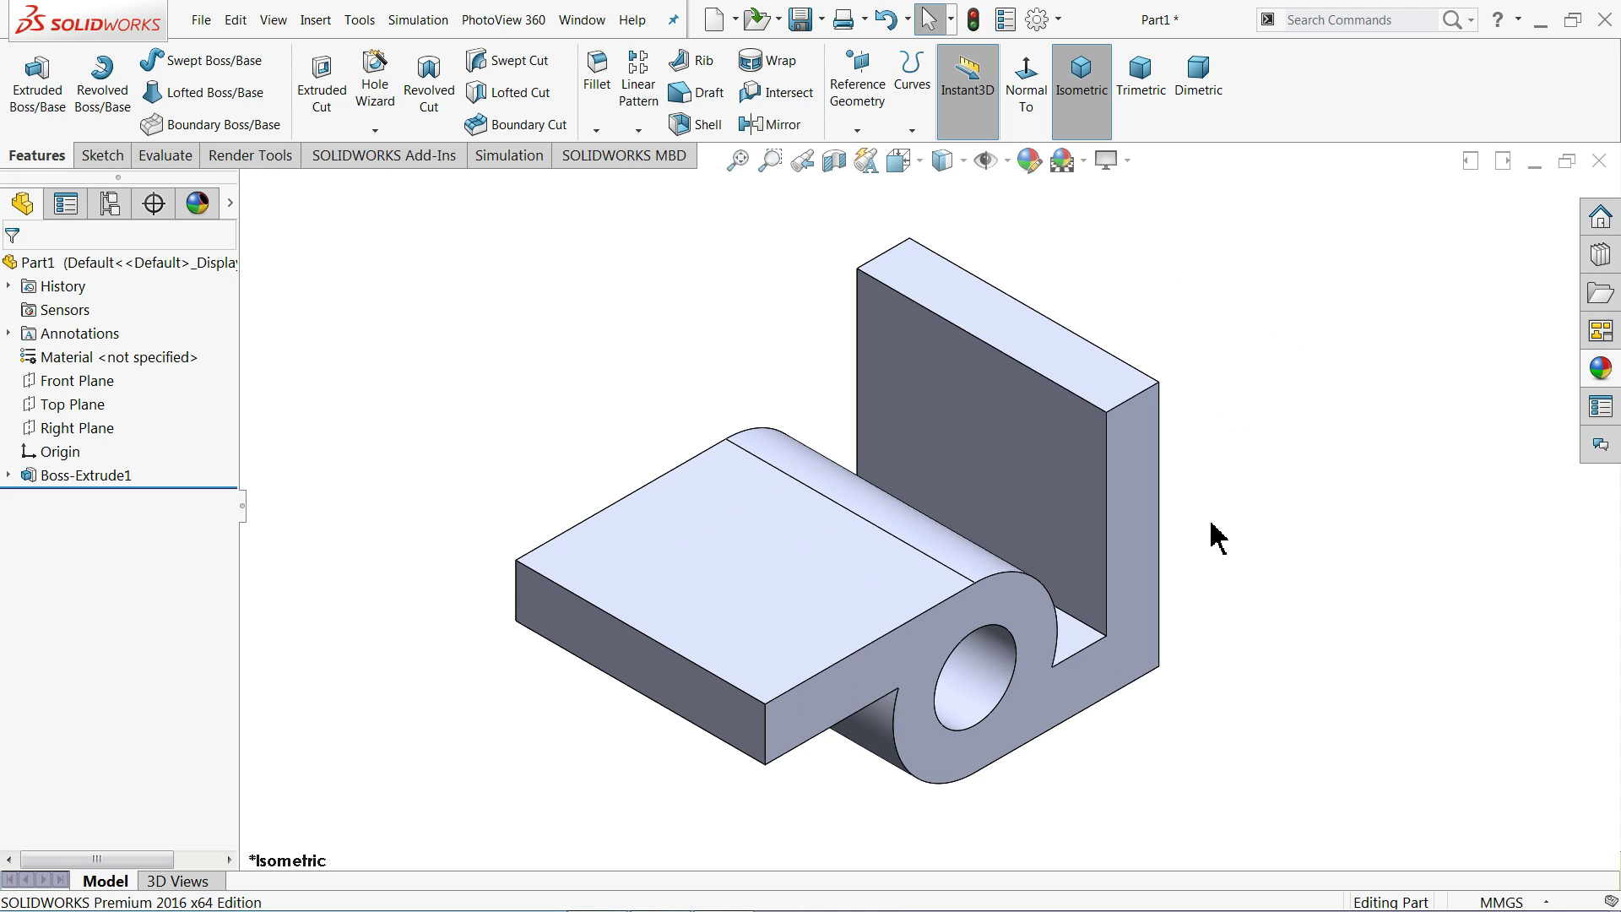
click(1542, 23)
Step: Chamfer the two short top corner edges of the upright plate by 13 mm at 45 degrees
click(597, 130)
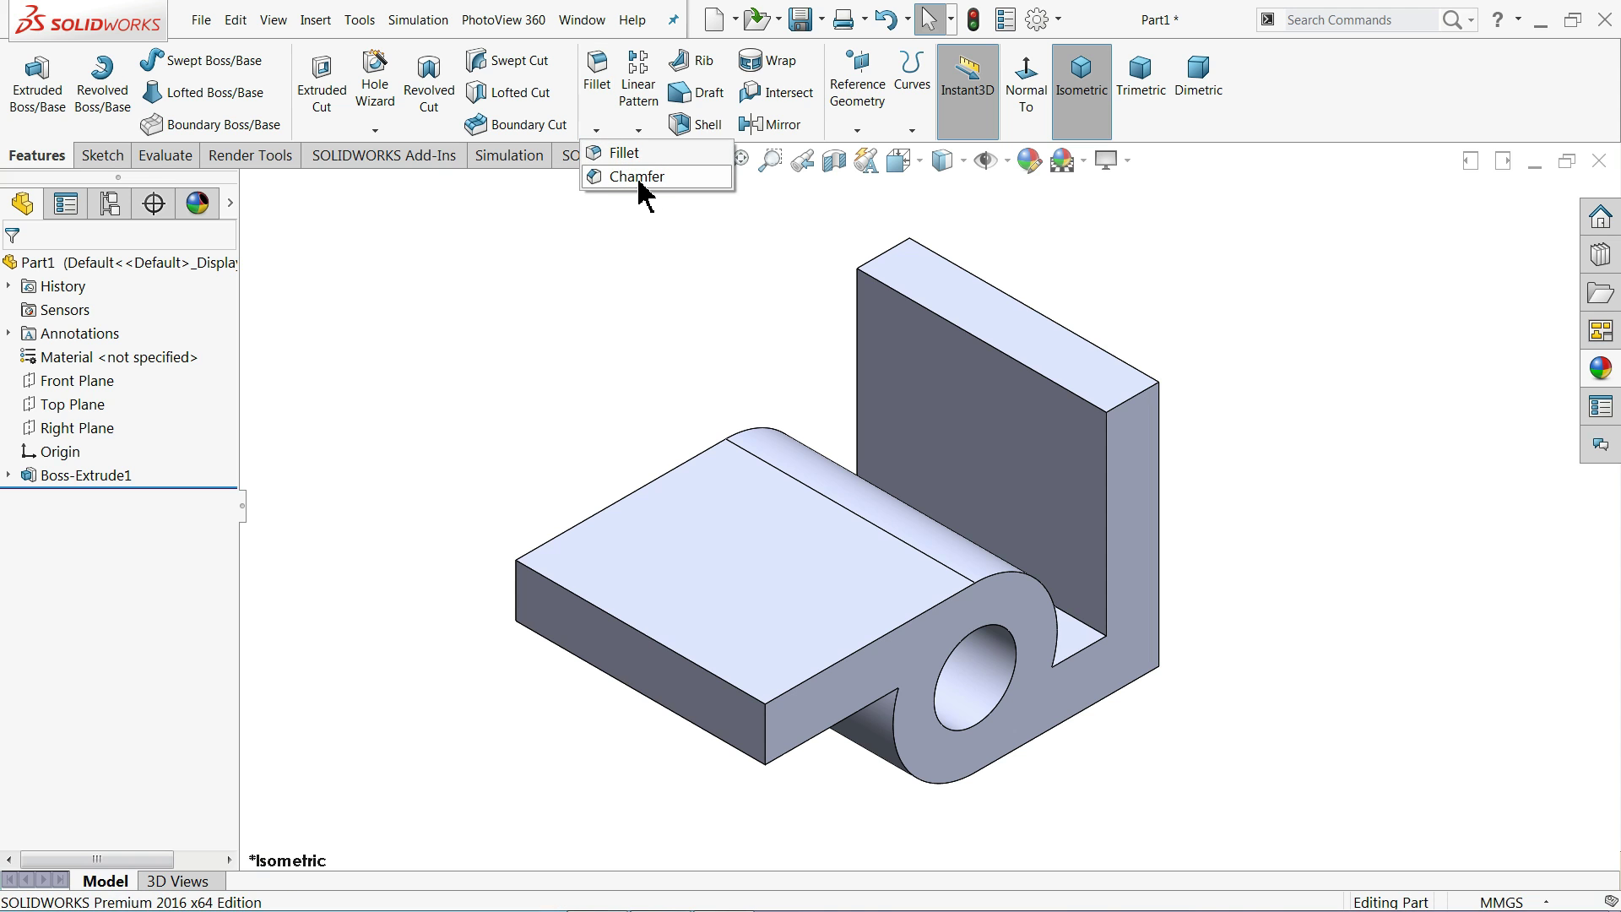
click(640, 177)
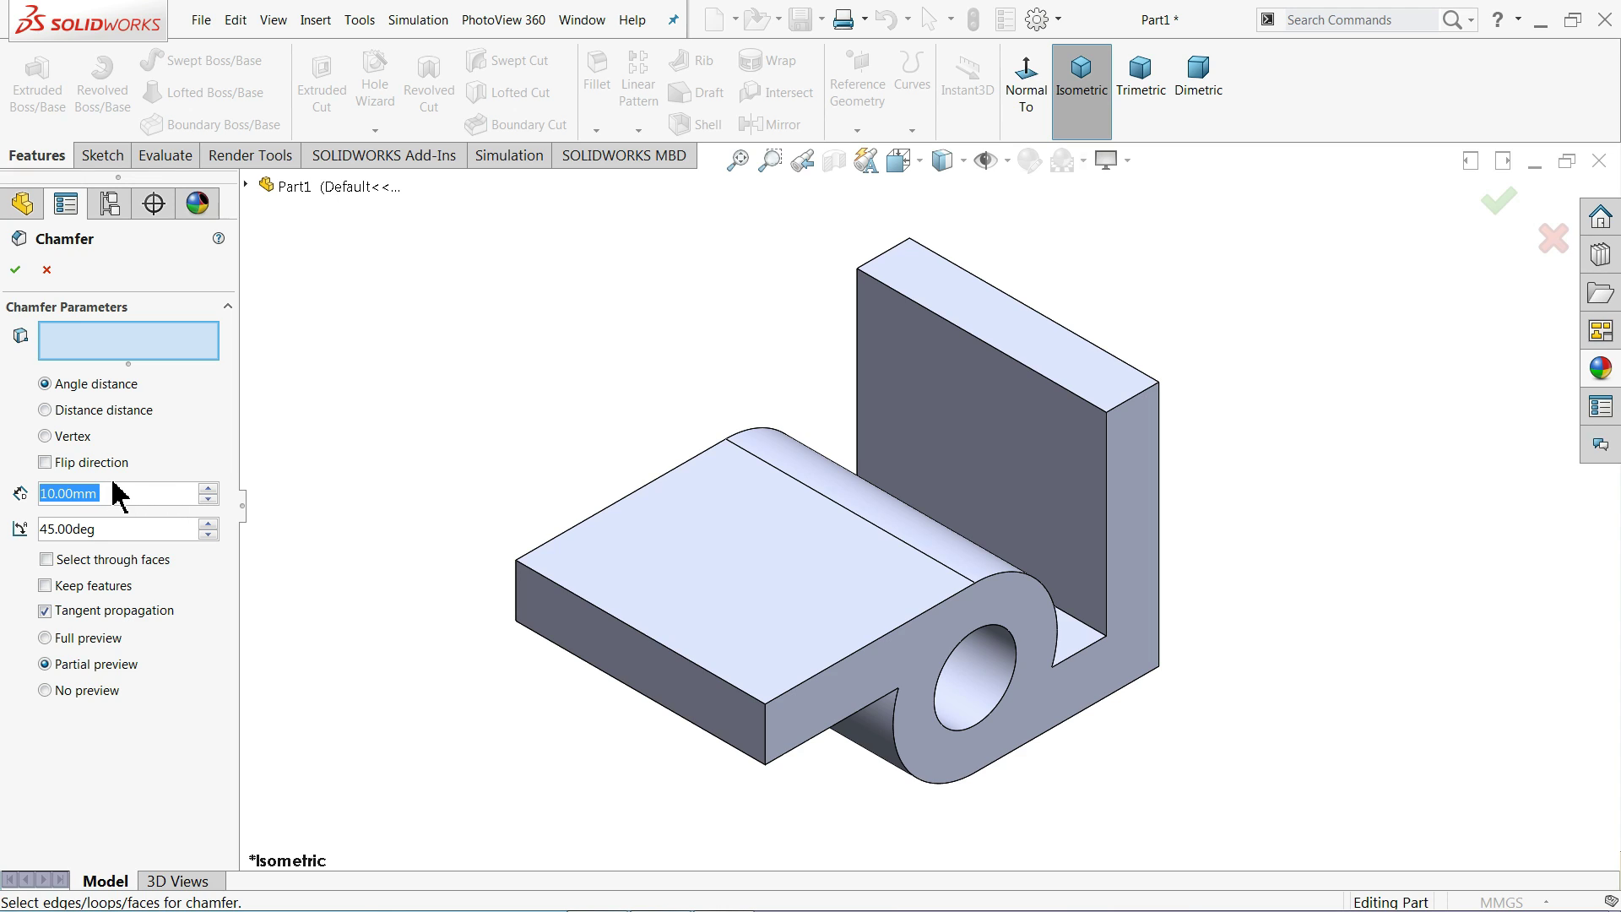
text(13)
key(Return)
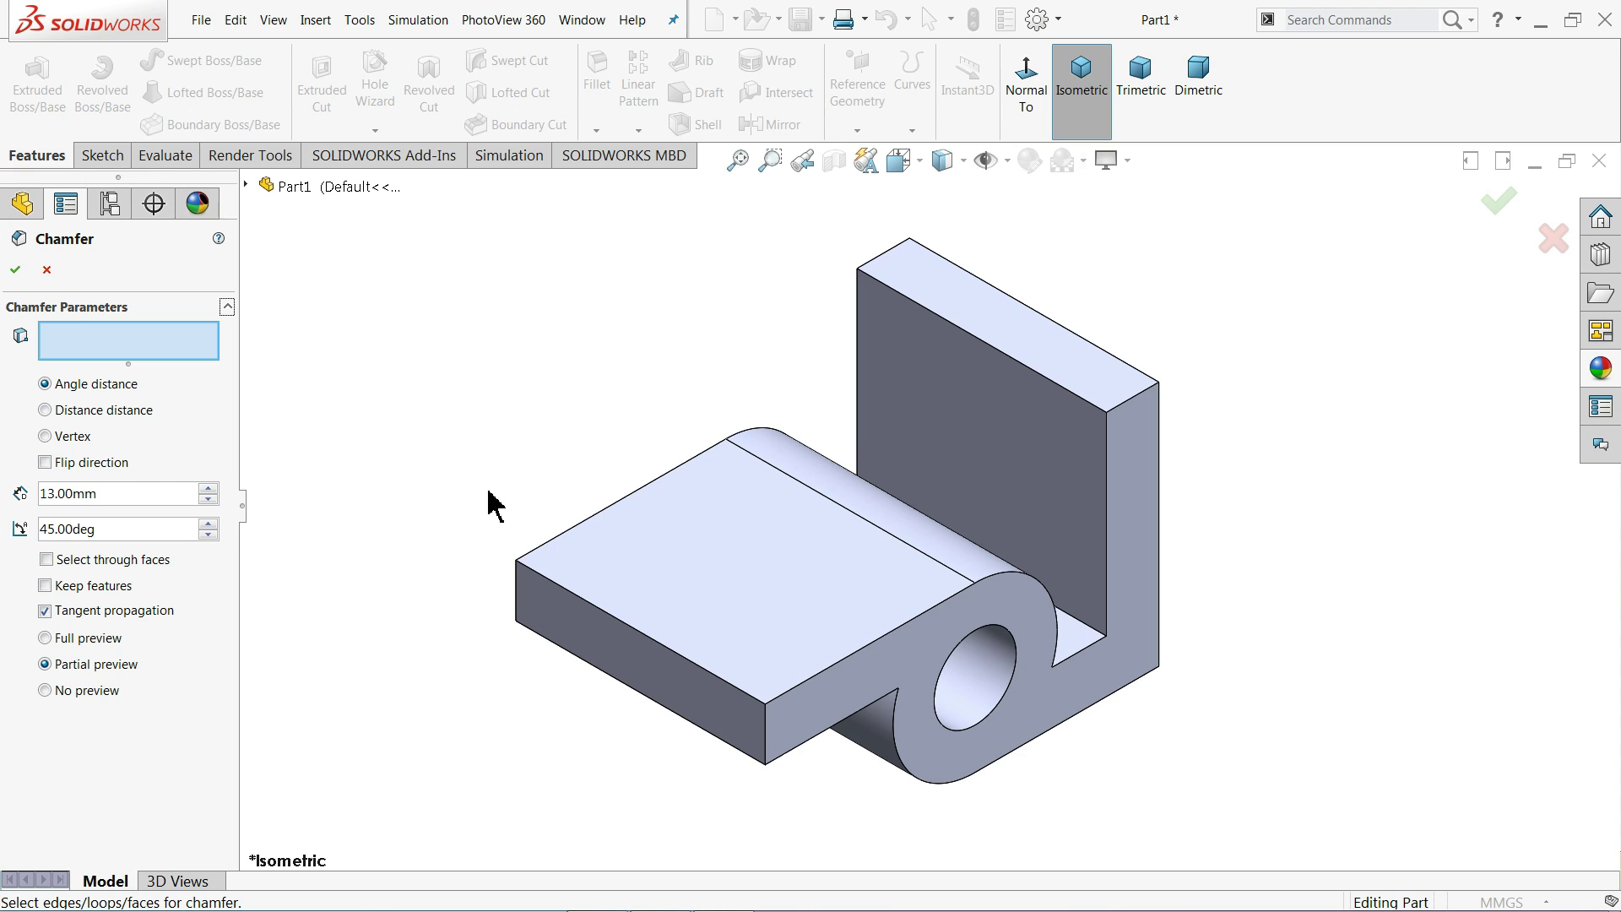
click(1119, 414)
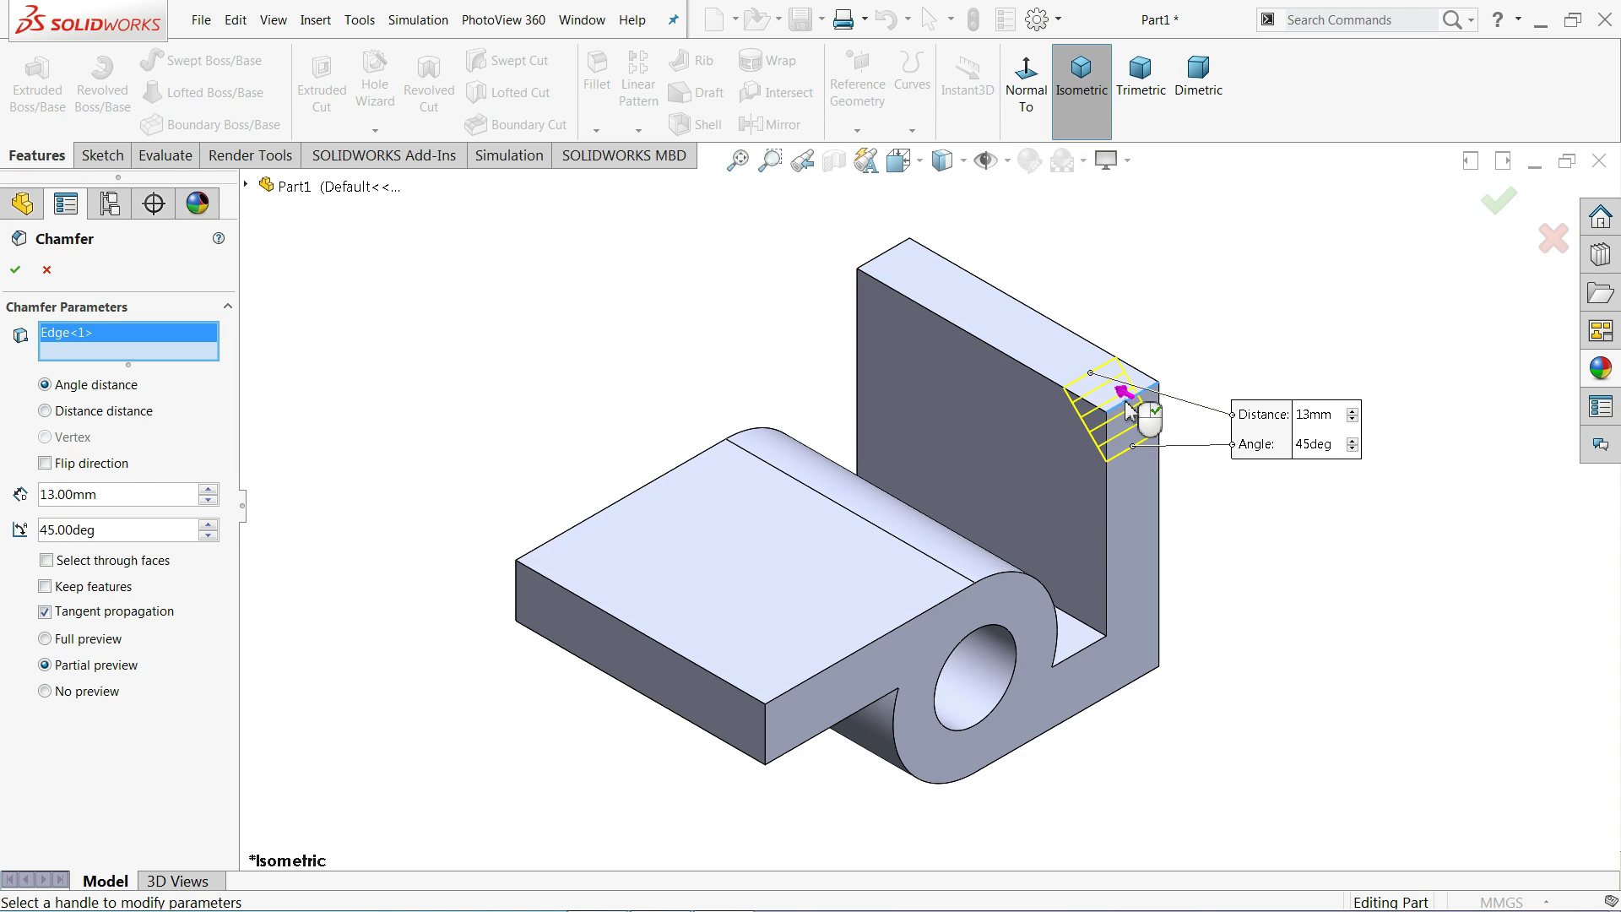
click(881, 263)
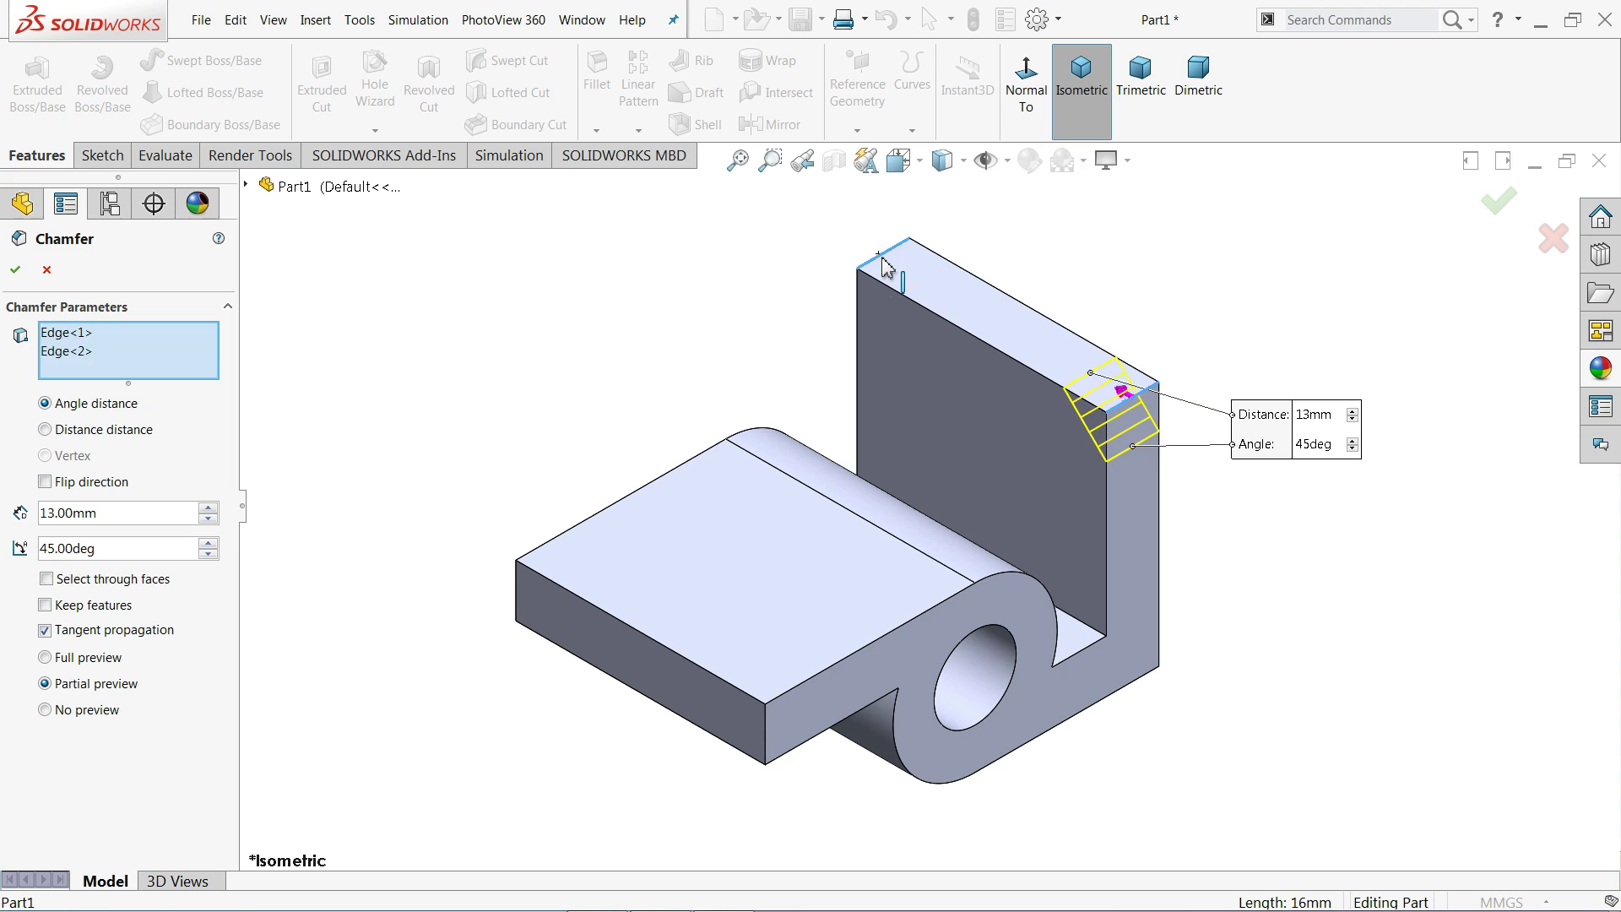
click(15, 270)
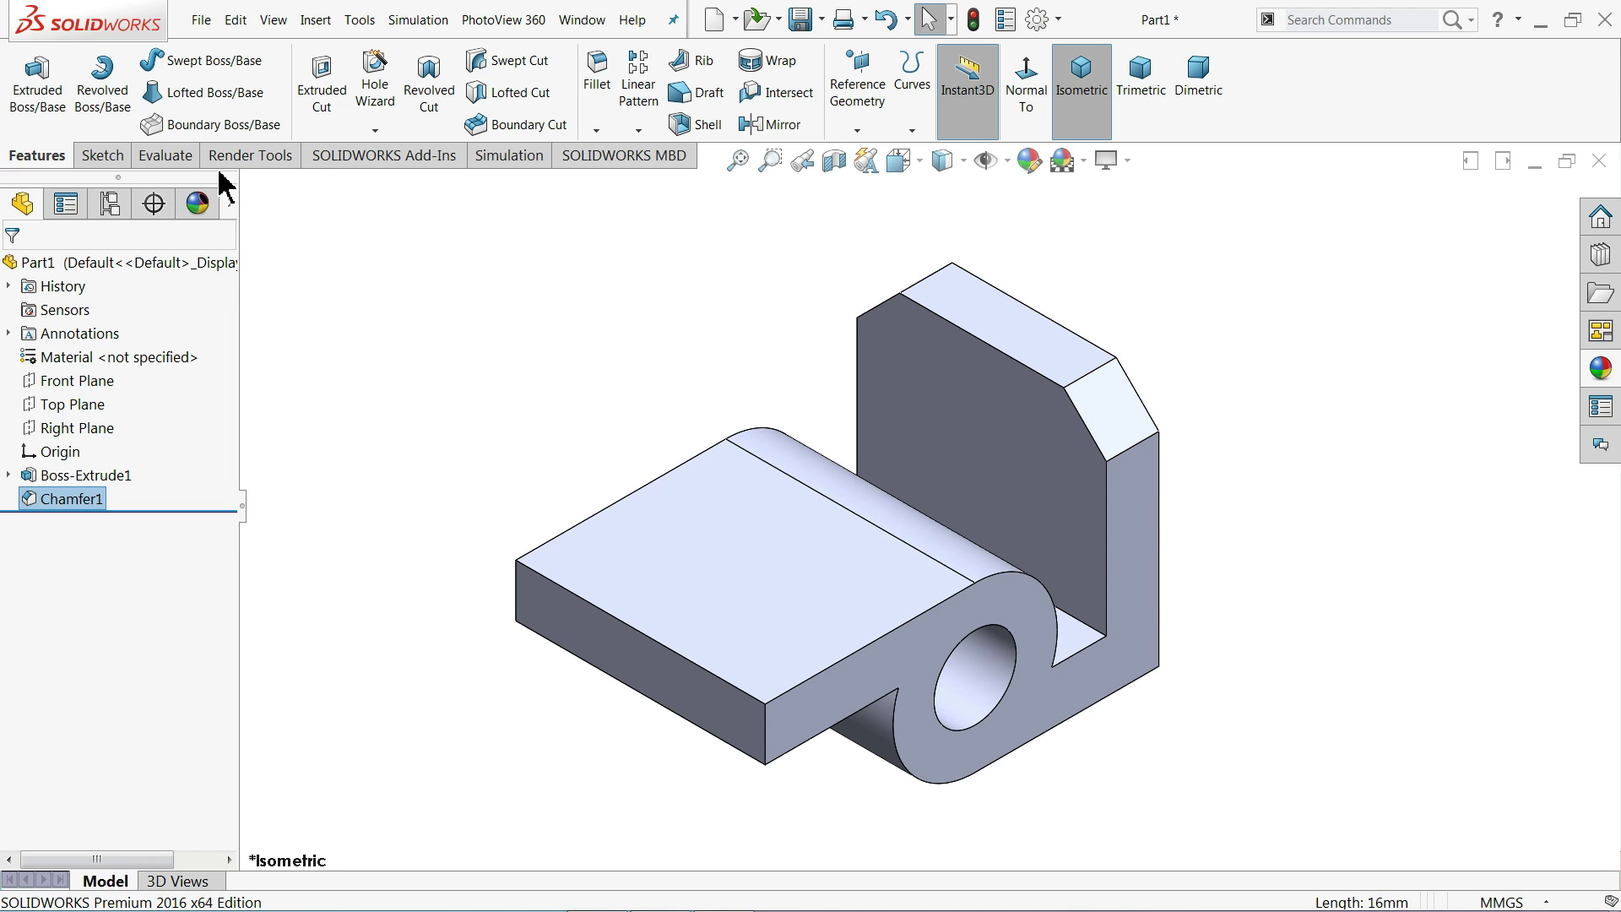
Step: Measure the distance between the upper and lower edges of the upright's front corner chamfer
click(160, 157)
right_click(161, 158)
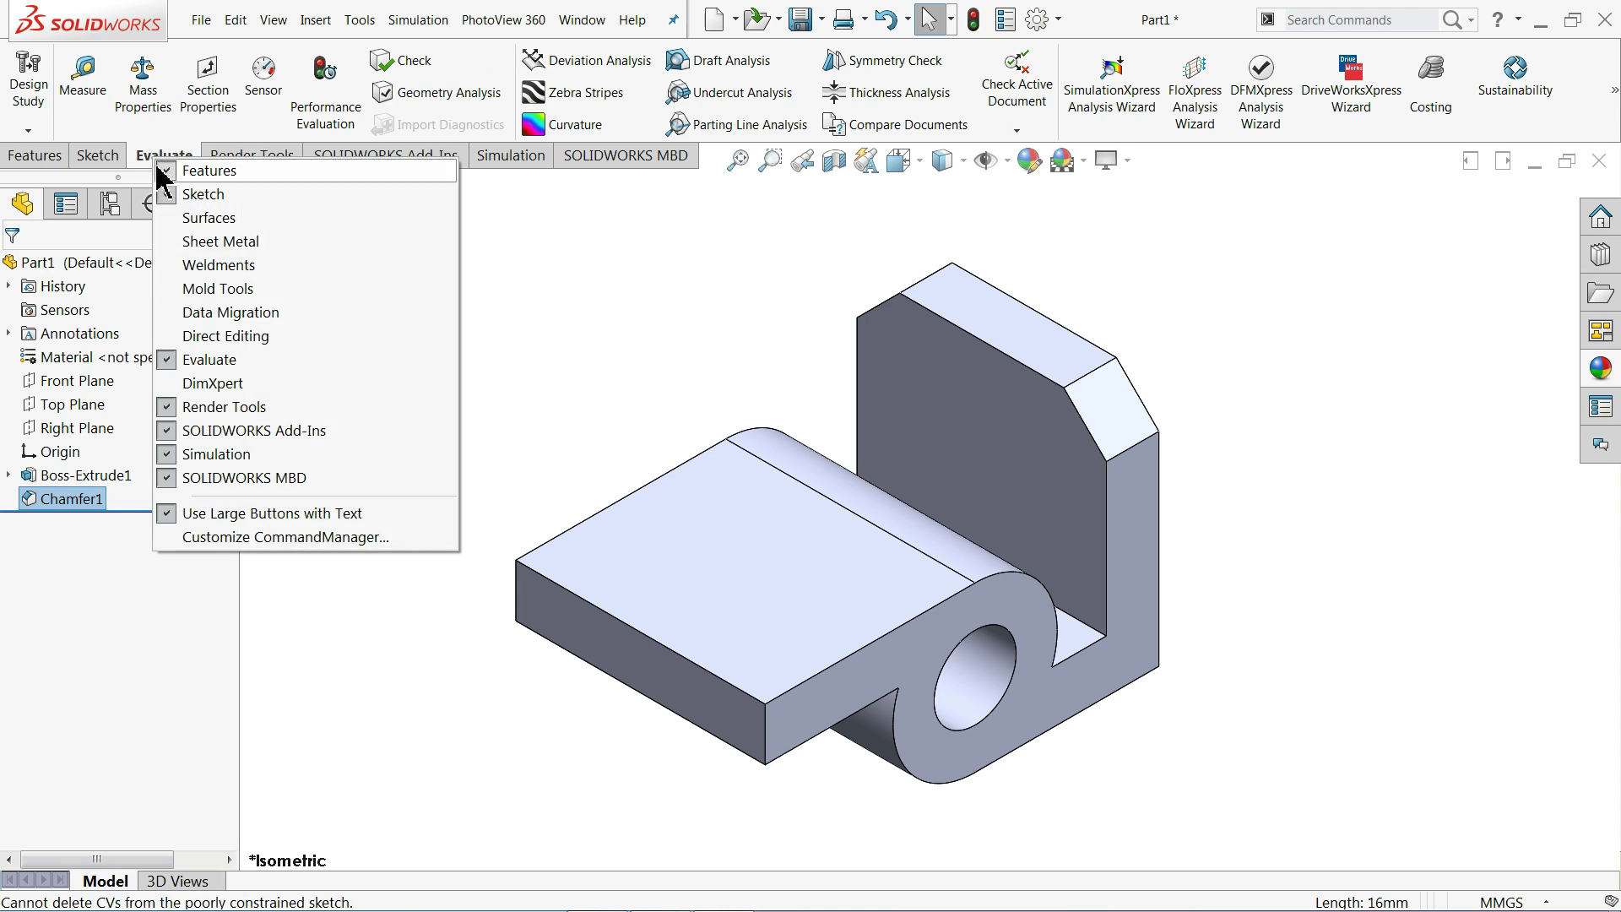
click(544, 274)
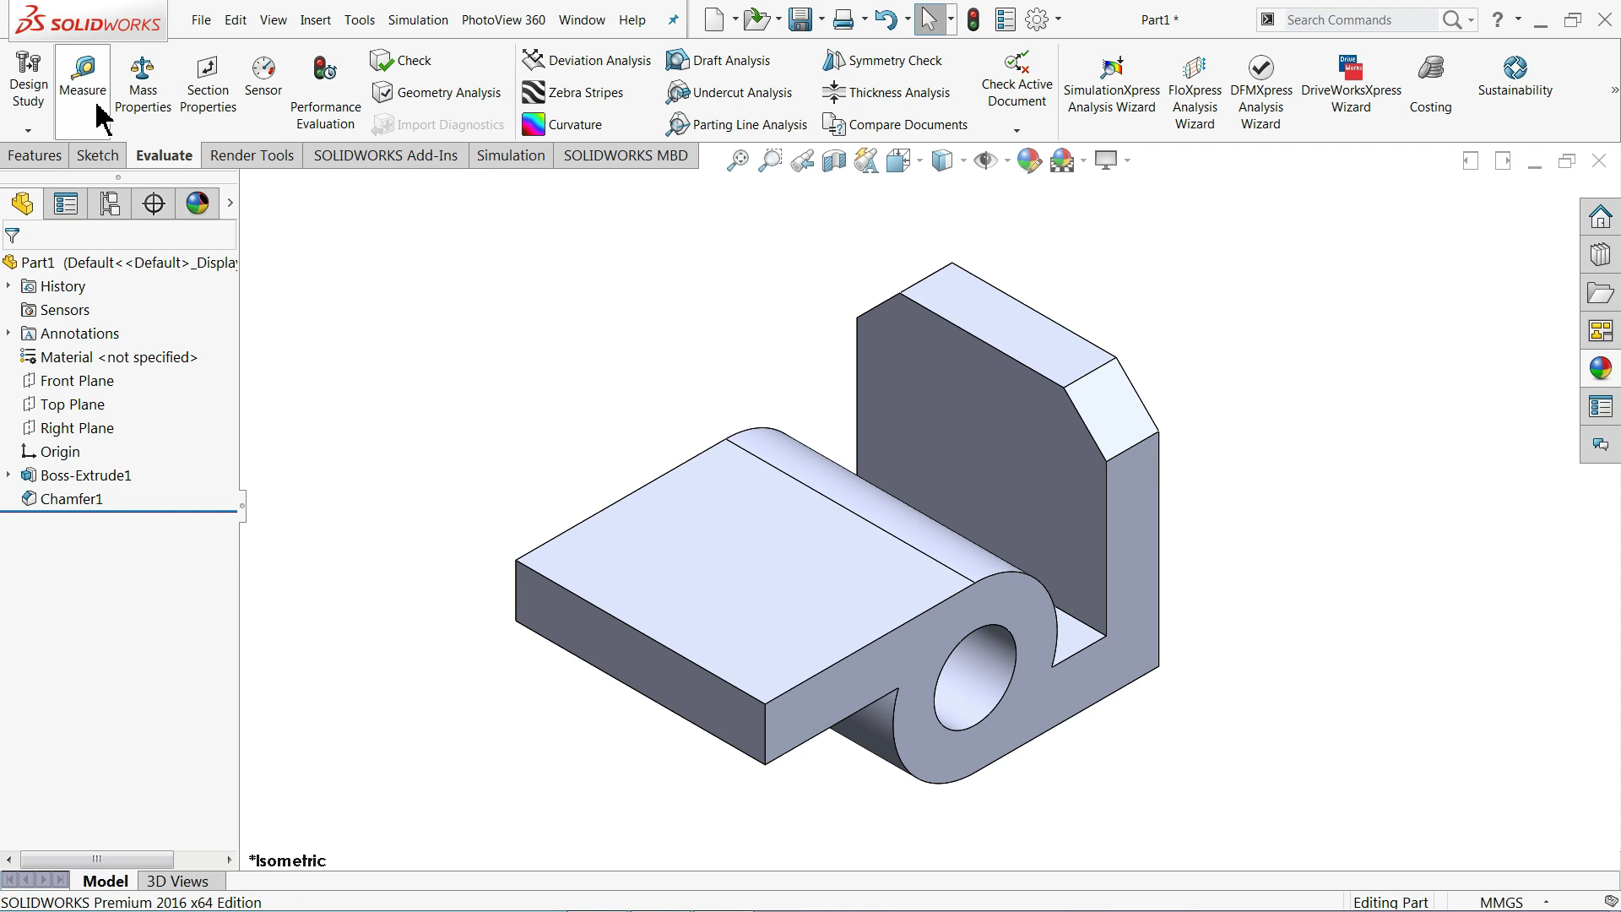
click(83, 80)
scroll(1123, 477, down, 4)
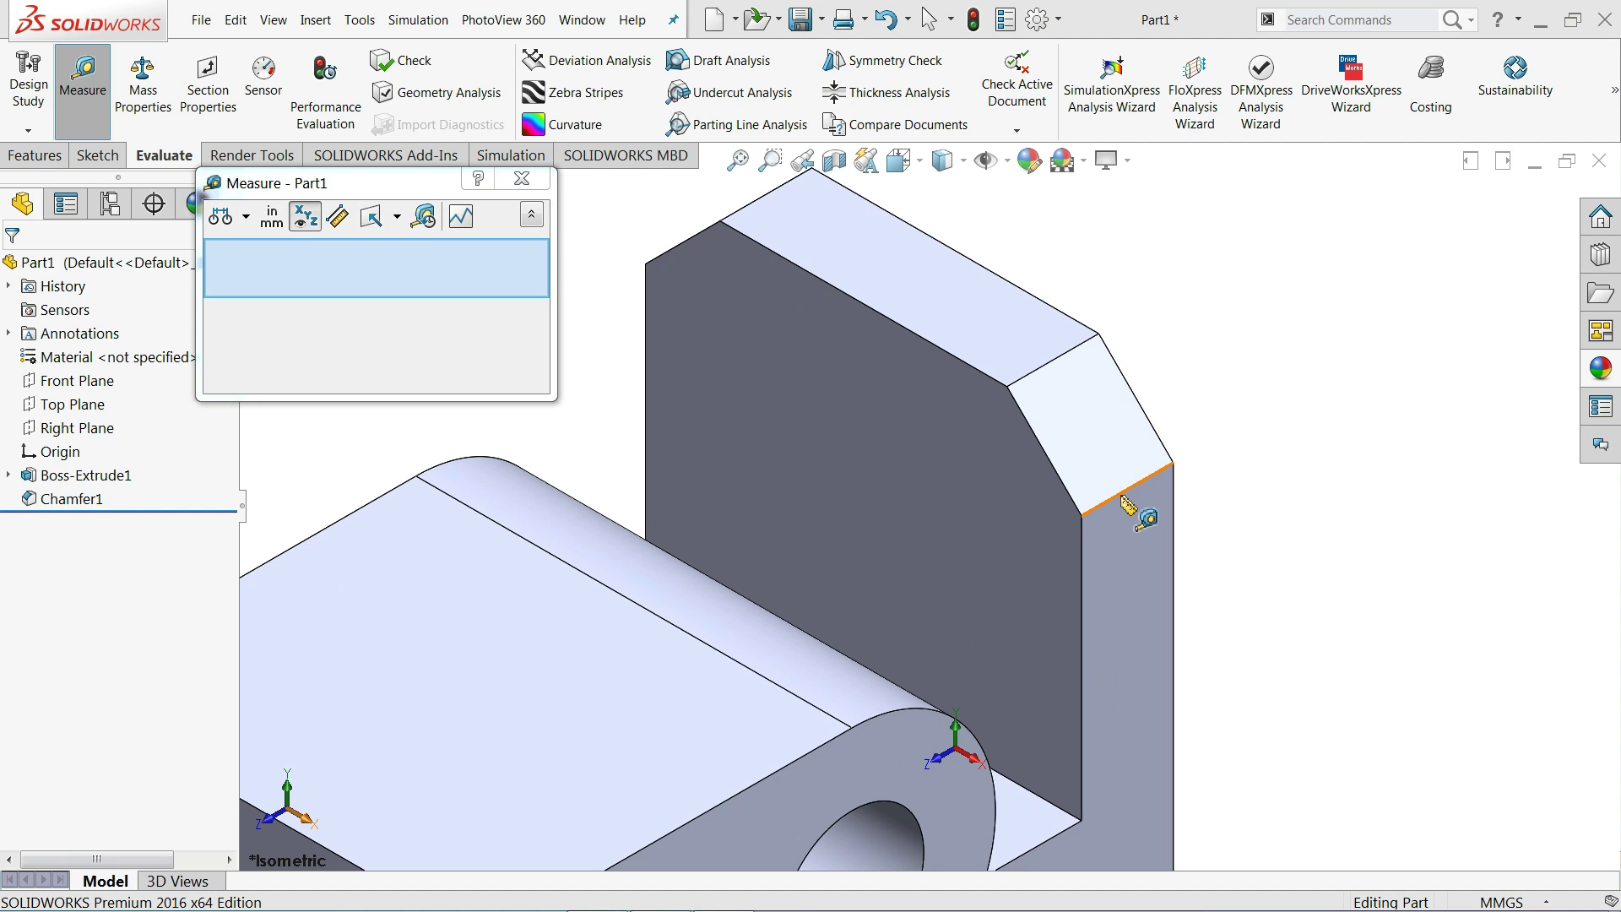
click(1126, 502)
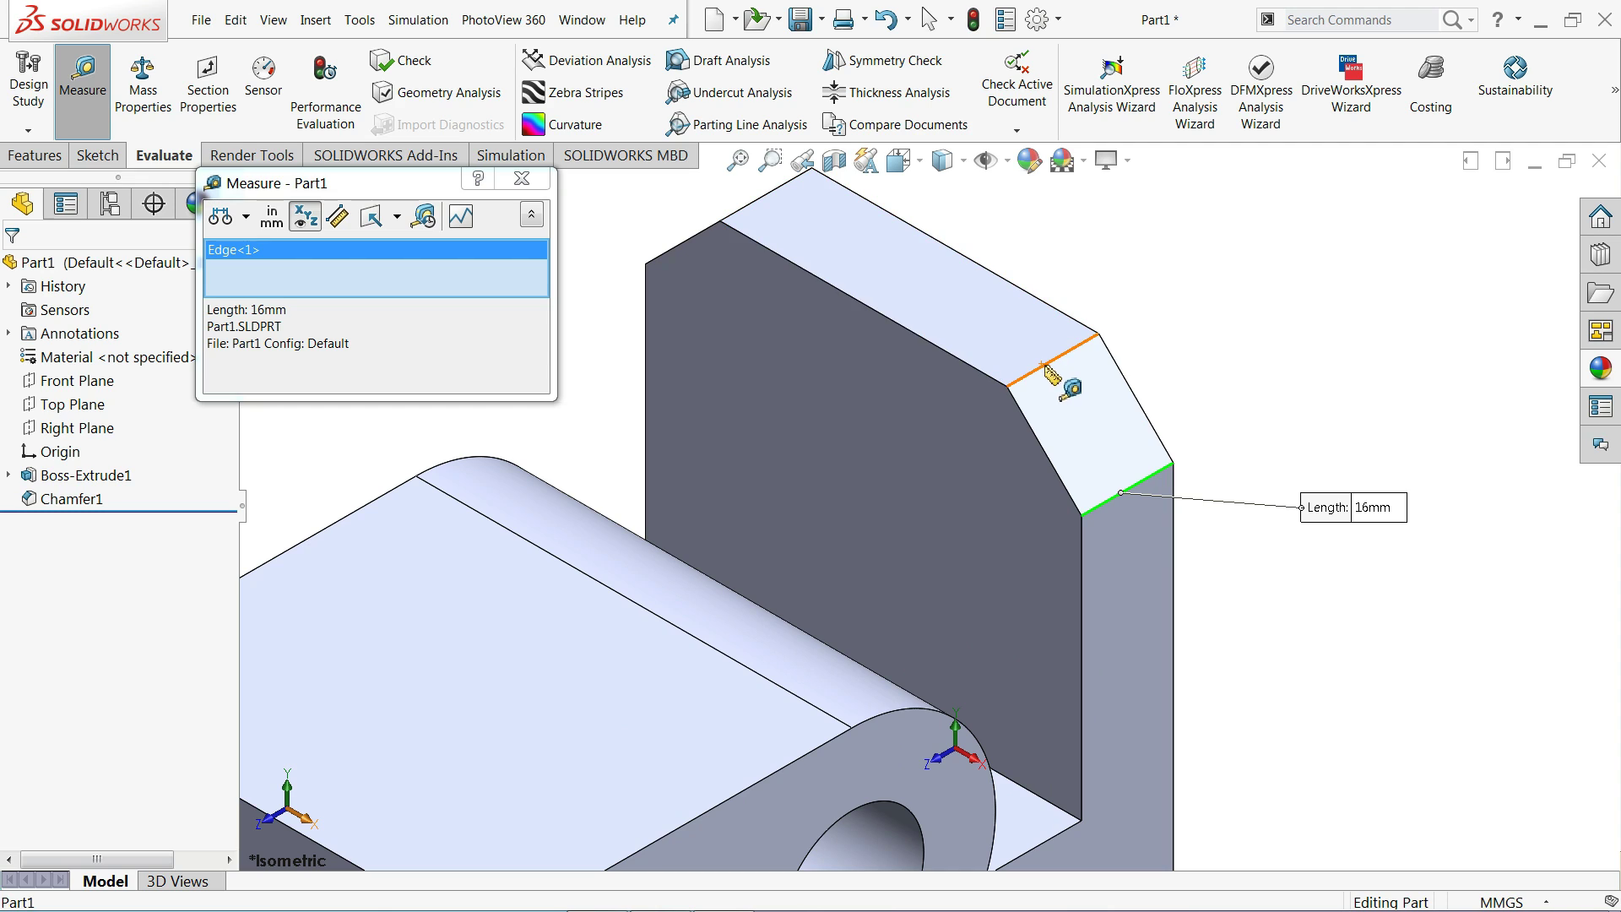
click(1047, 366)
scroll(1068, 380, down, 3)
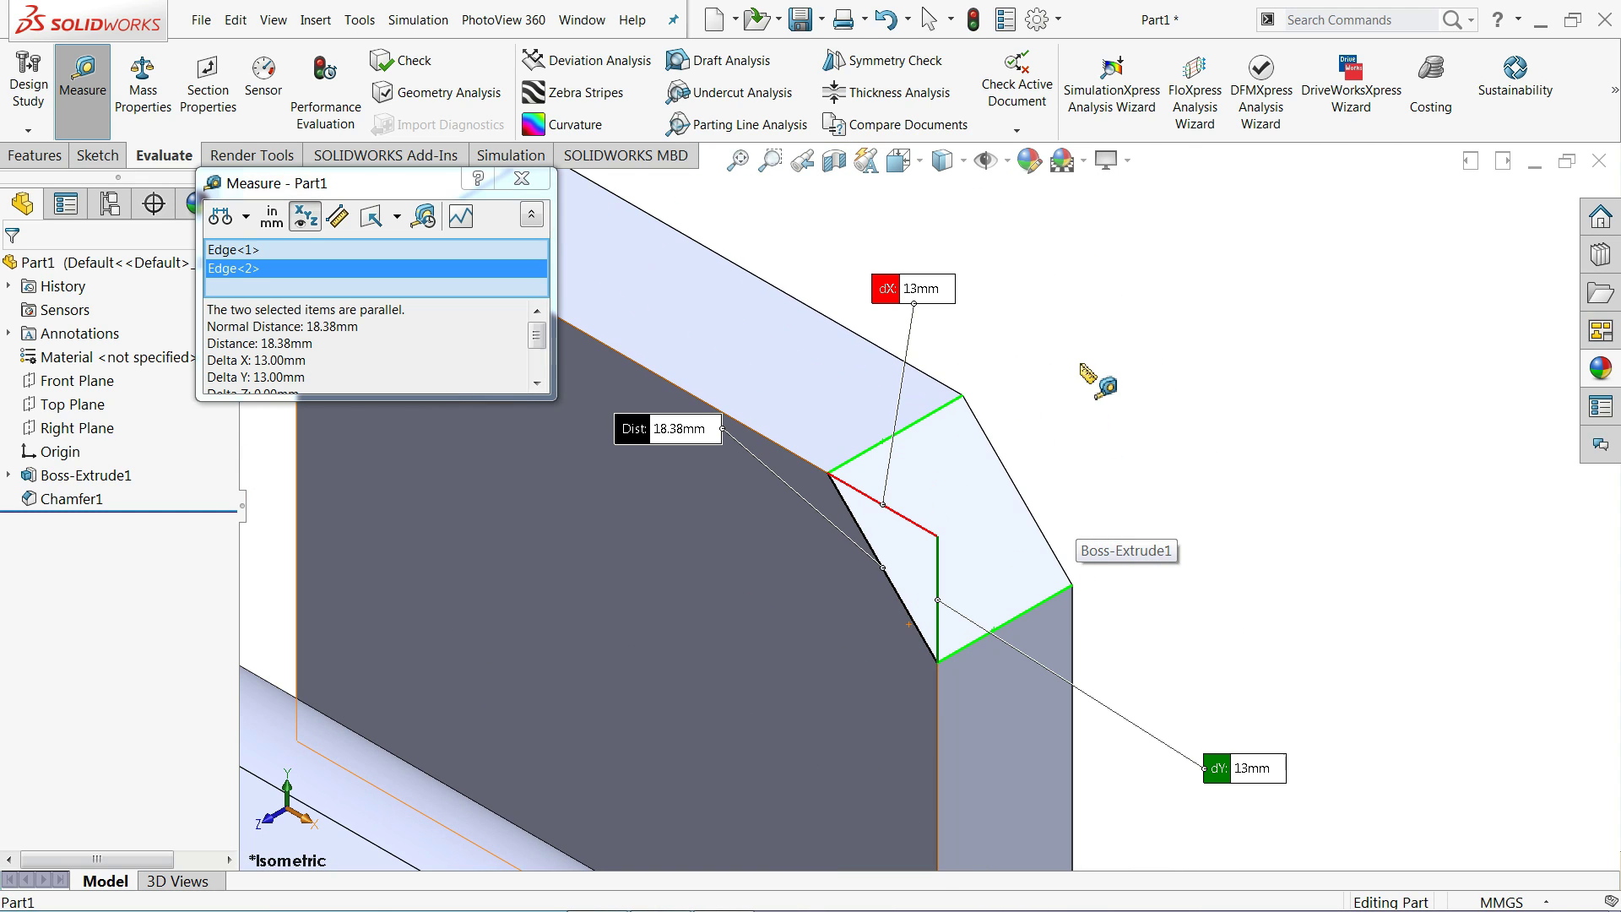
Step: Arrange the dX and dY callouts beside the chamfer to read them, and close the measurement
drag(924, 295, 1079, 441)
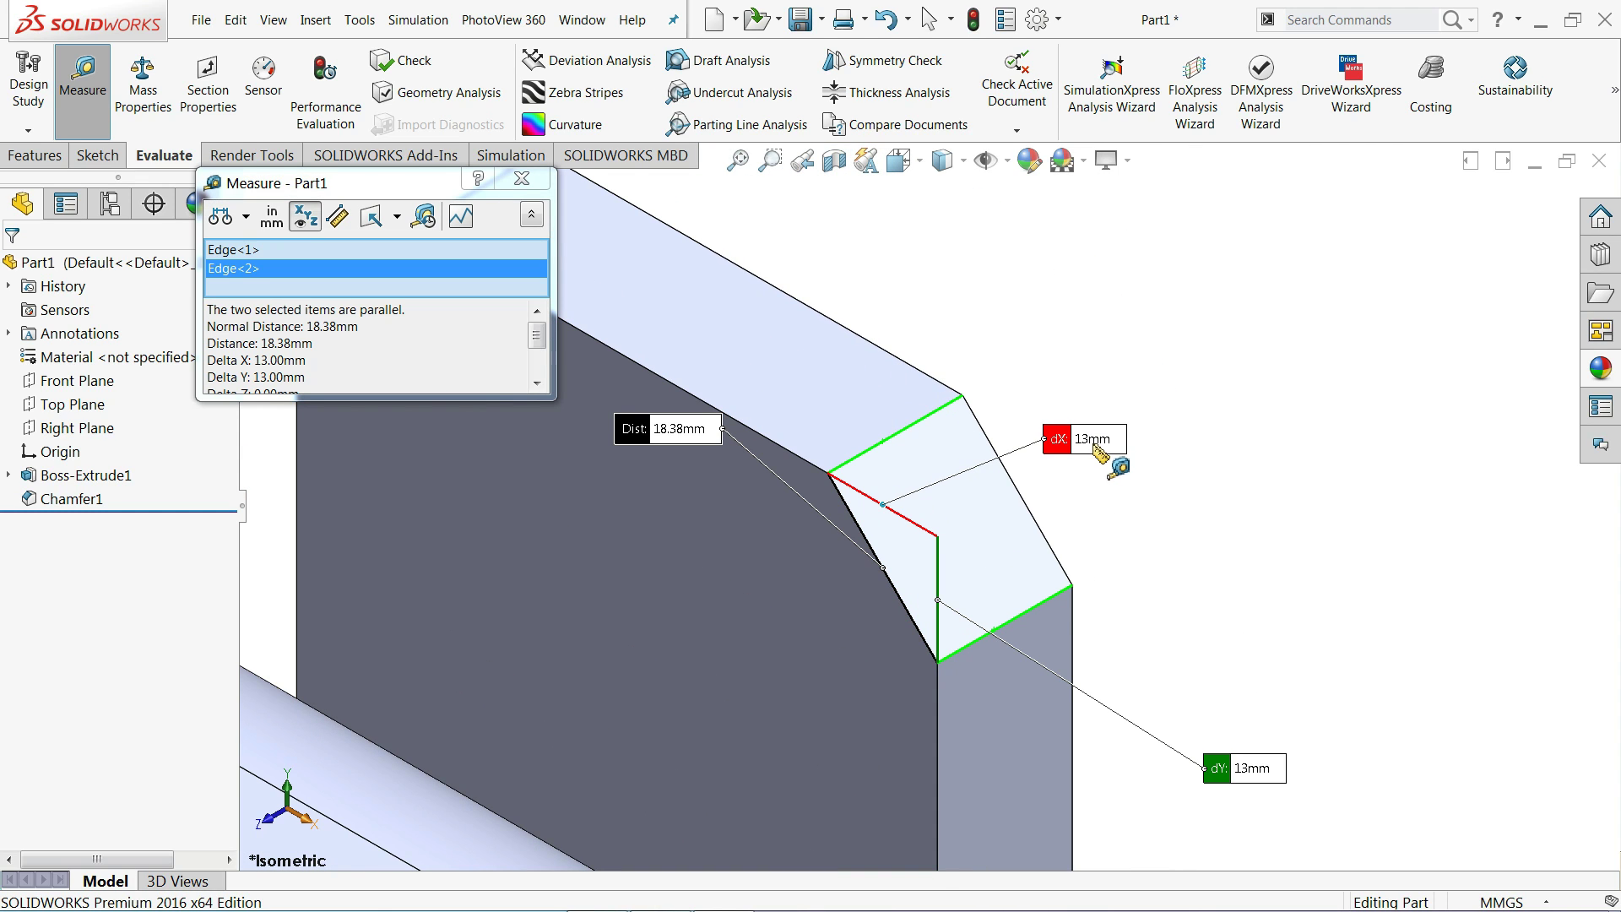
scroll(1056, 477, down, 3)
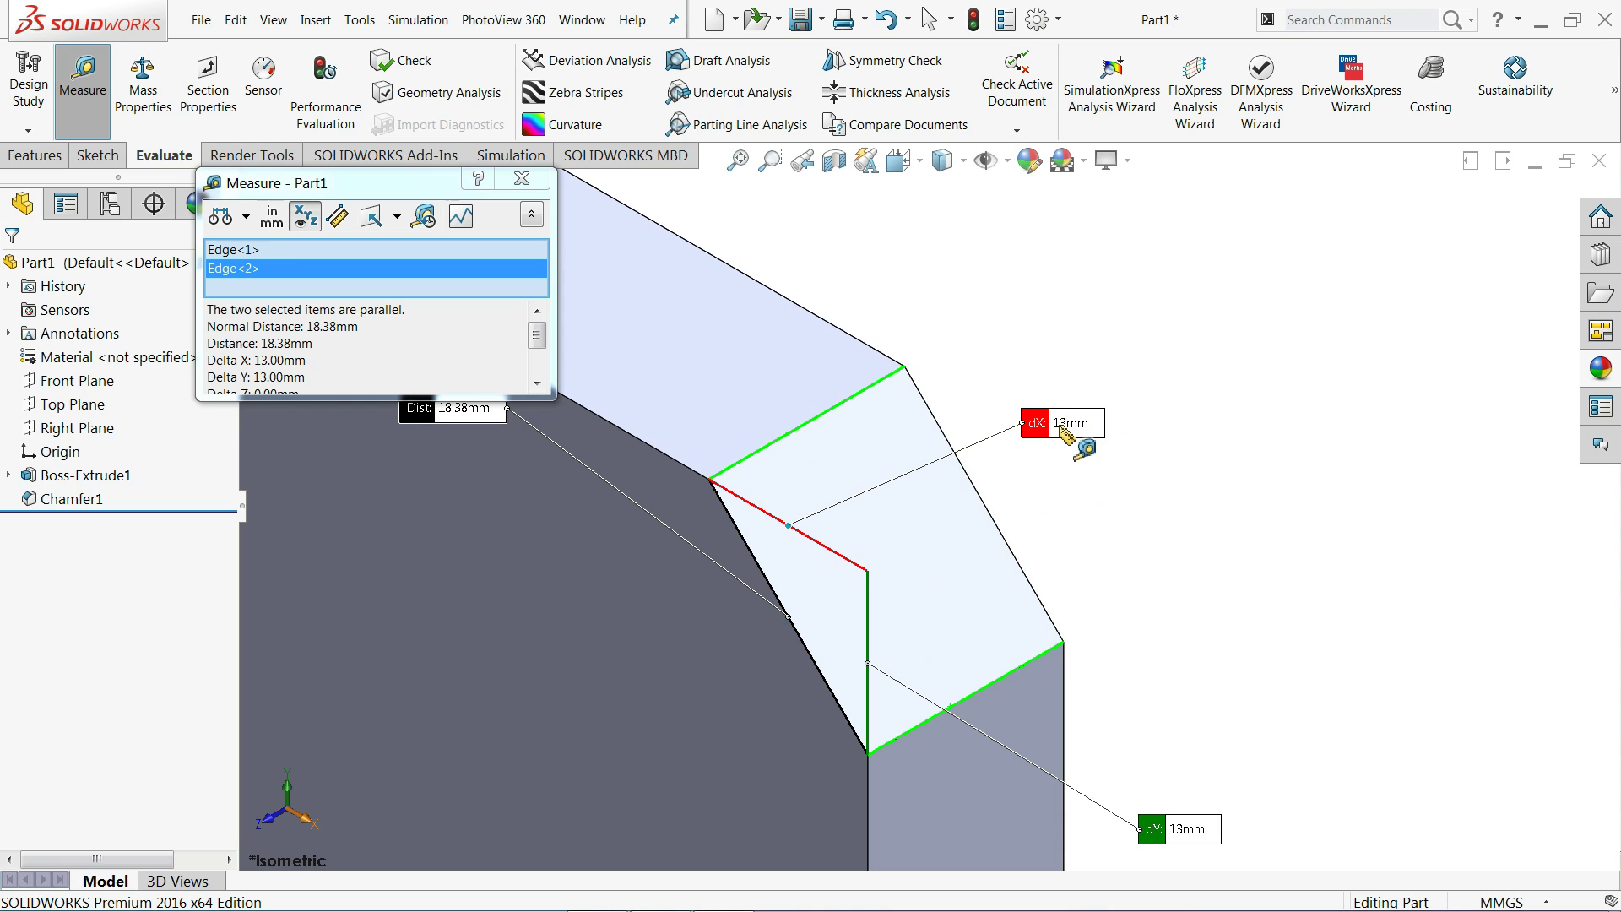
drag(1168, 835, 1169, 553)
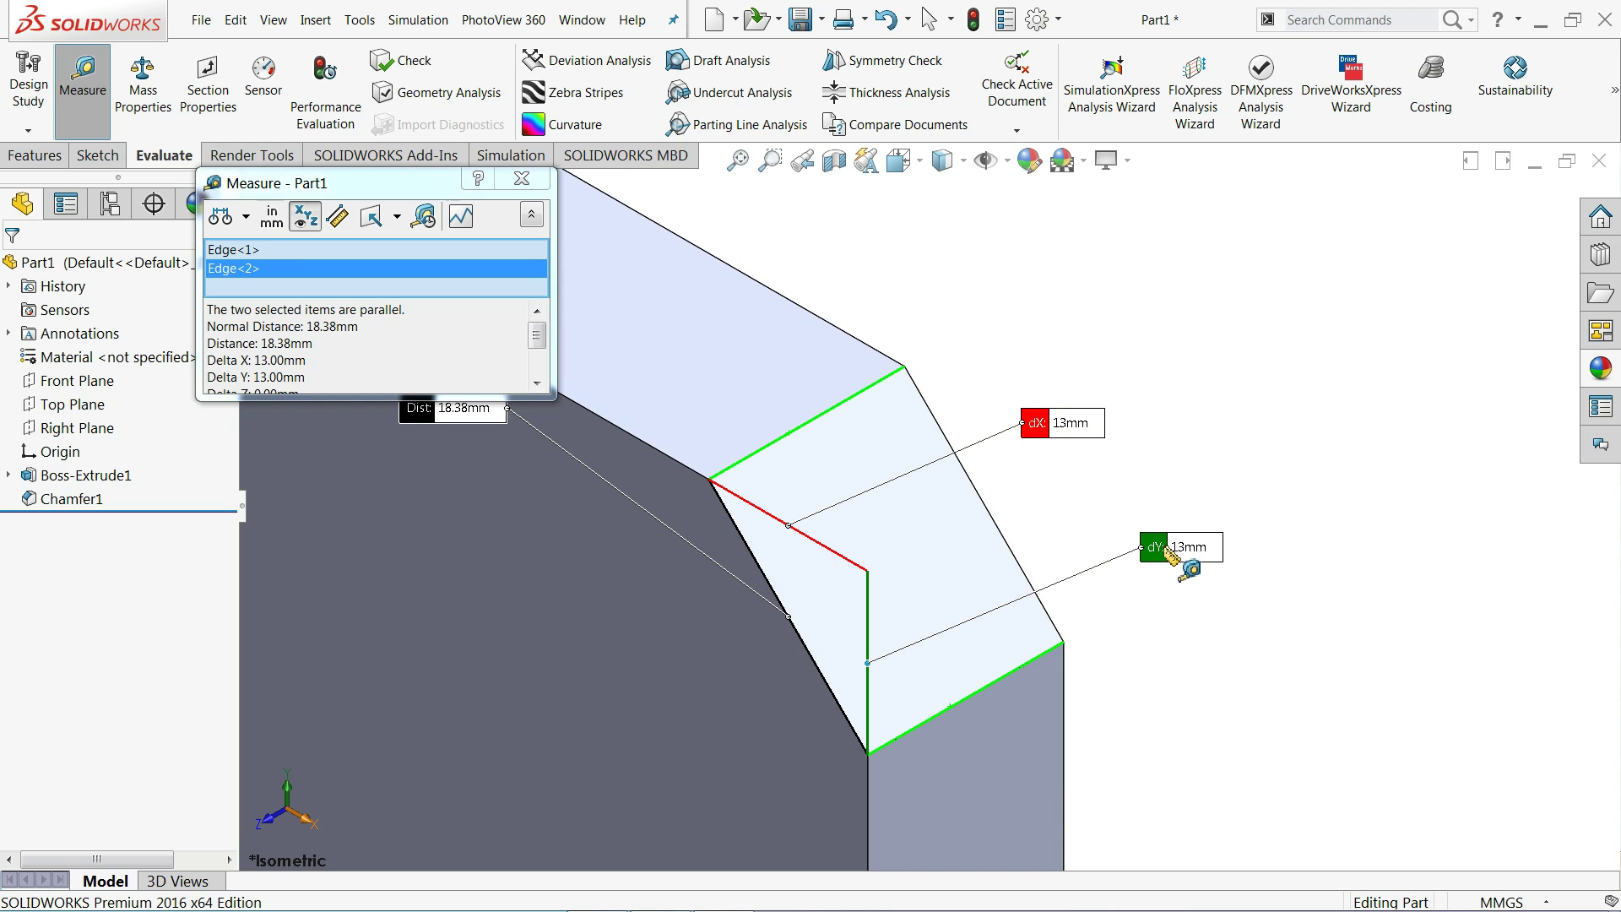
click(522, 179)
scroll(993, 460, up, 5)
scroll(941, 532, up, 4)
scroll(778, 622, down, 2)
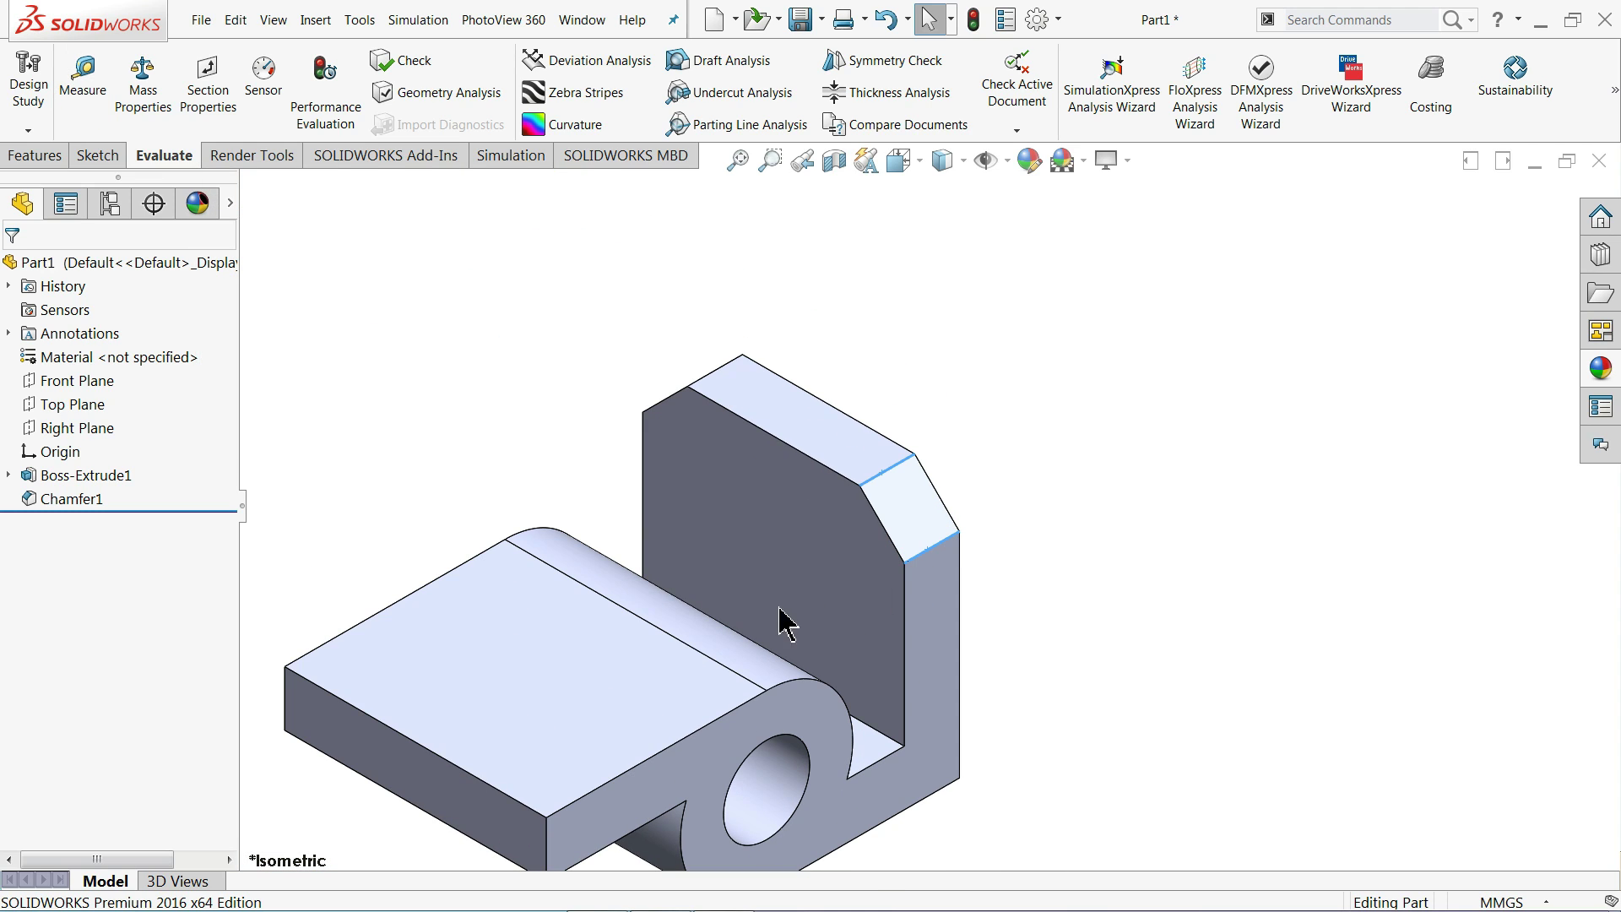
Step: Start a new sketch on the flat top face of the horizontal plate
click(582, 663)
click(634, 615)
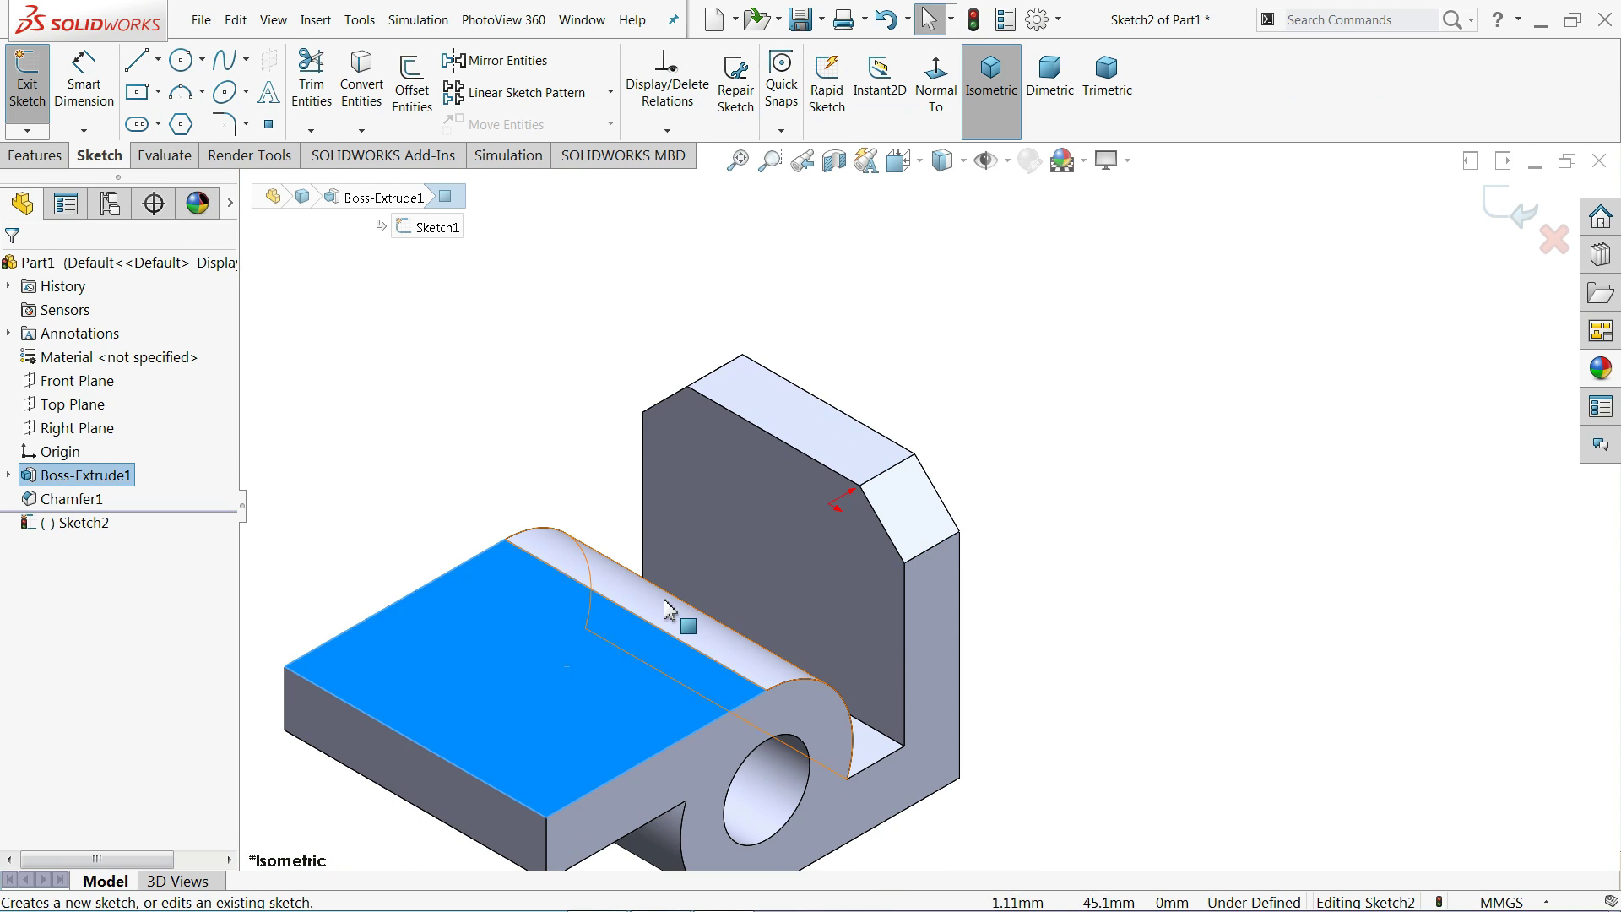
click(944, 99)
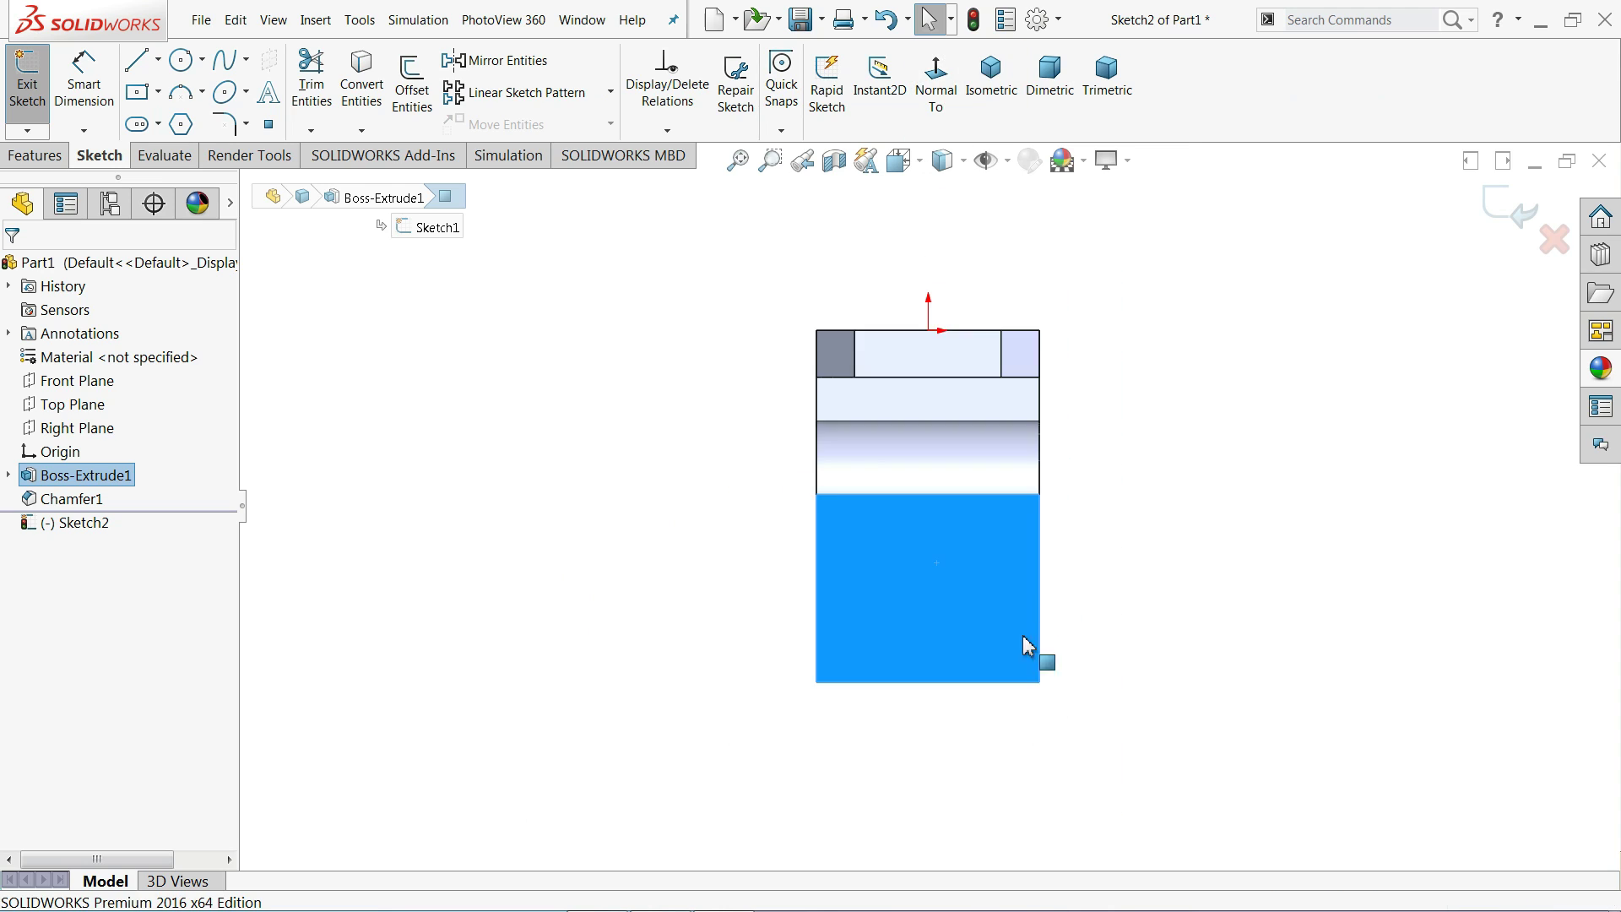
scroll(988, 650, down, 3)
scroll(881, 648, down, 2)
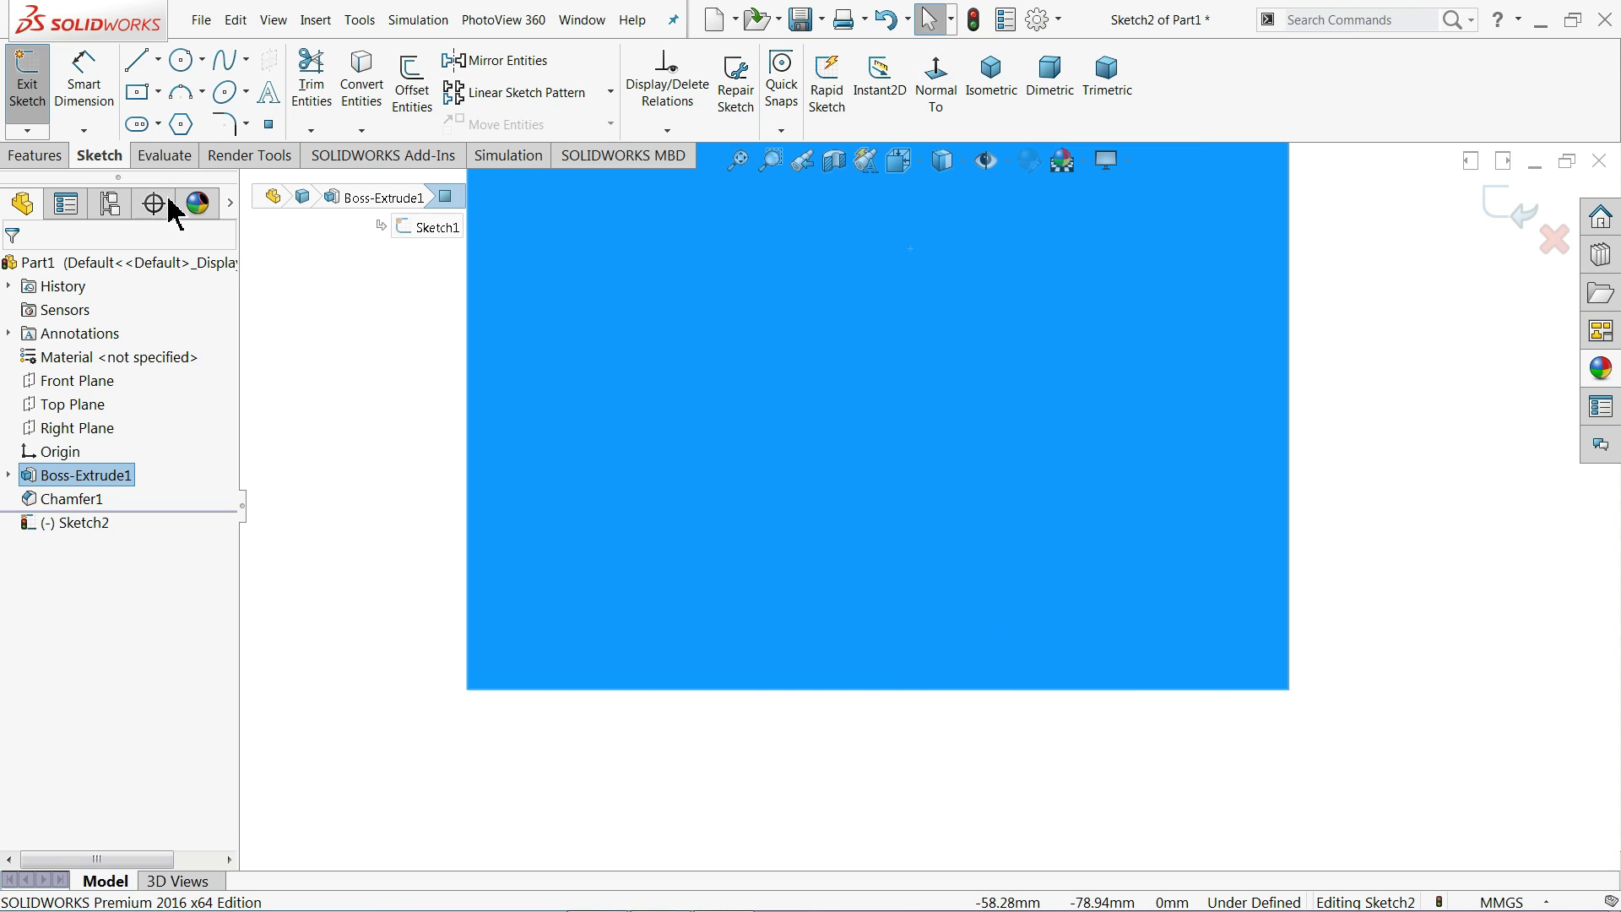
Step: Draw a horizontal centerline across the full width of the plate face, near its free end
click(158, 61)
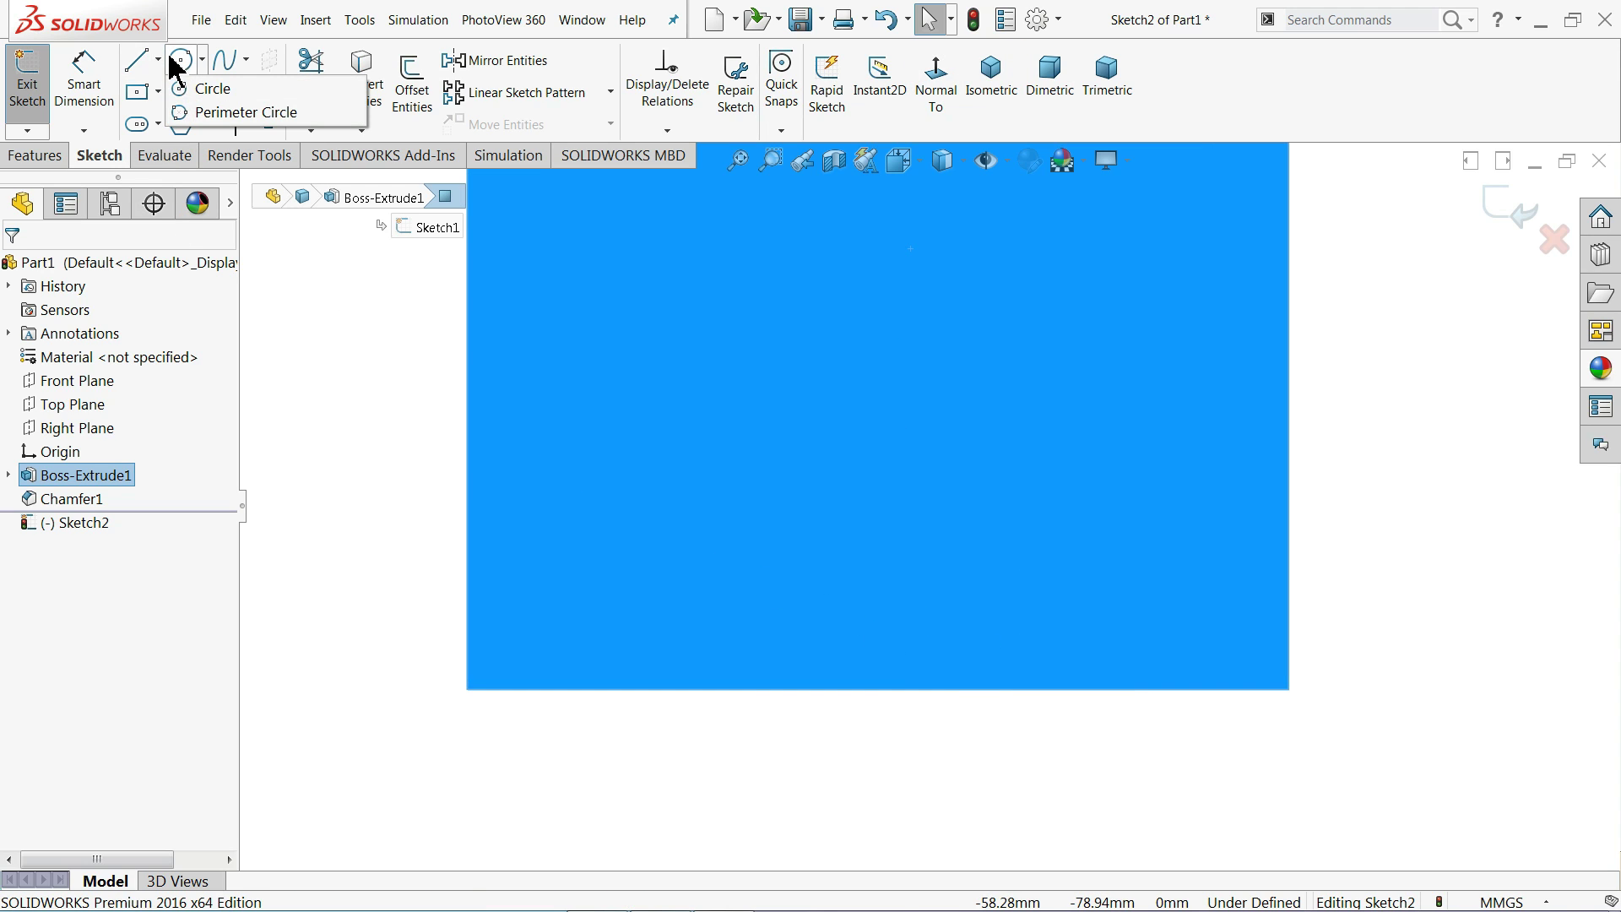
click(180, 112)
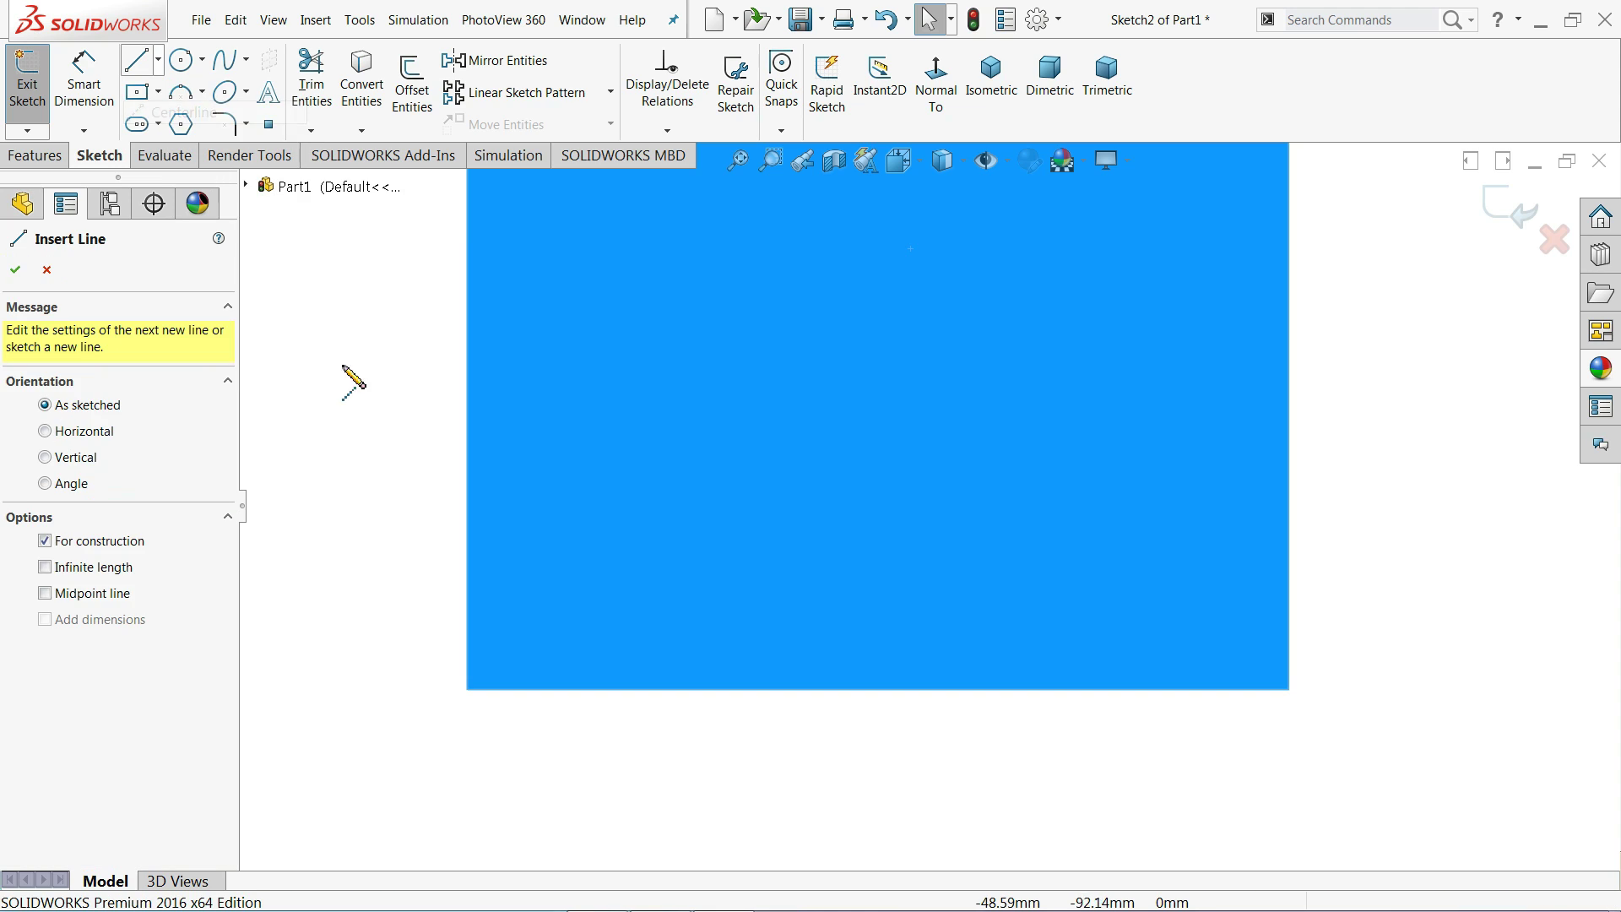
click(469, 505)
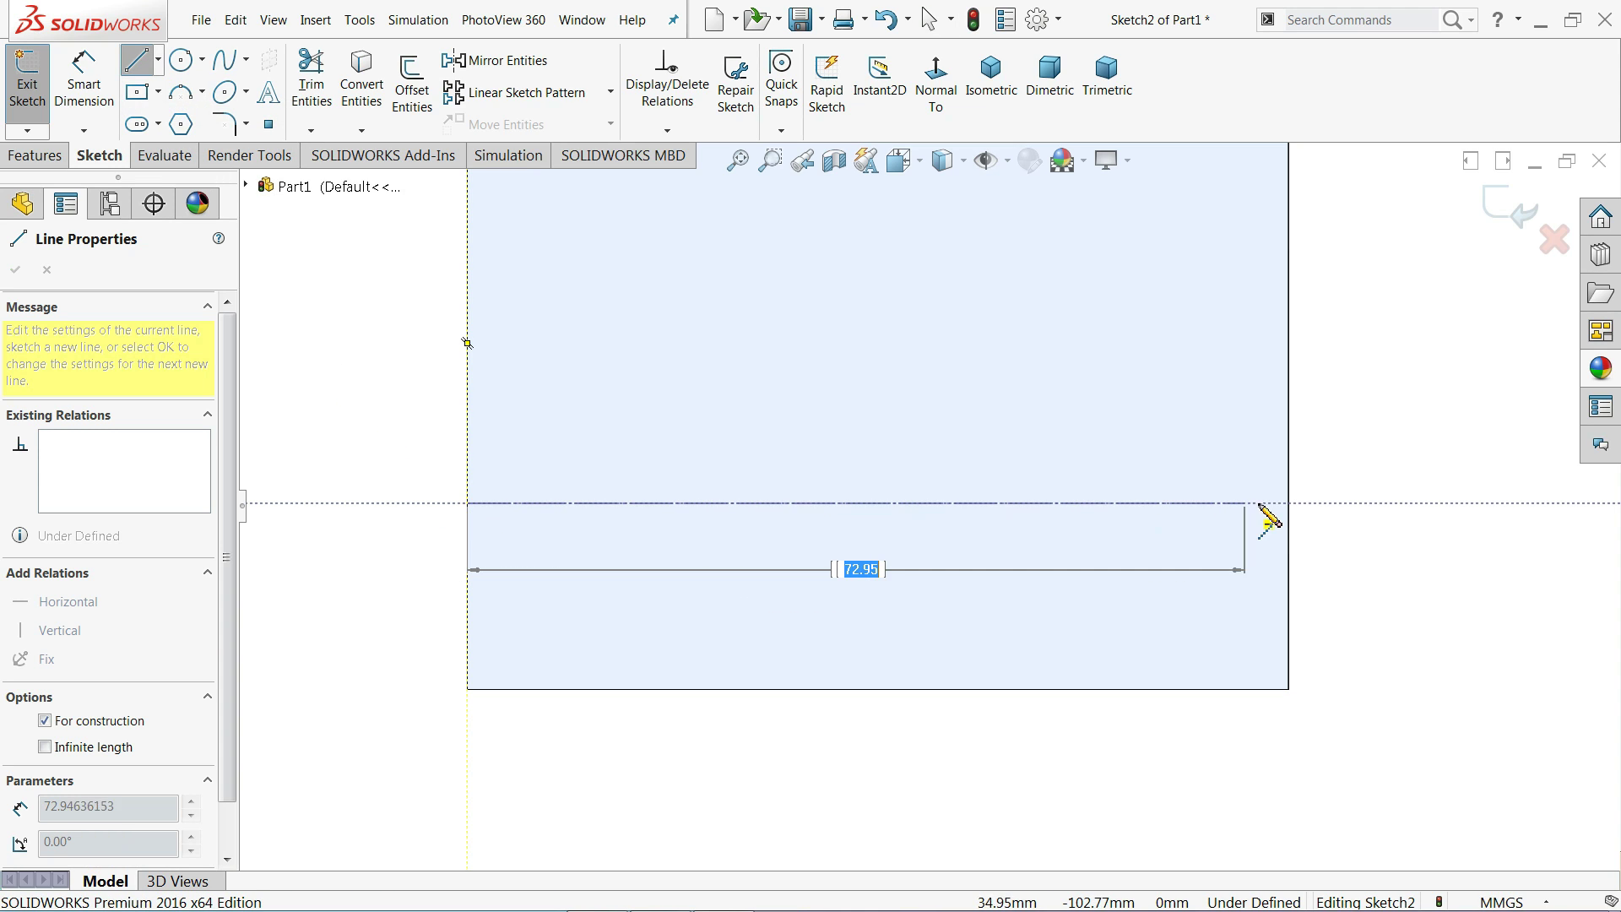
click(1288, 504)
right_click(1311, 490)
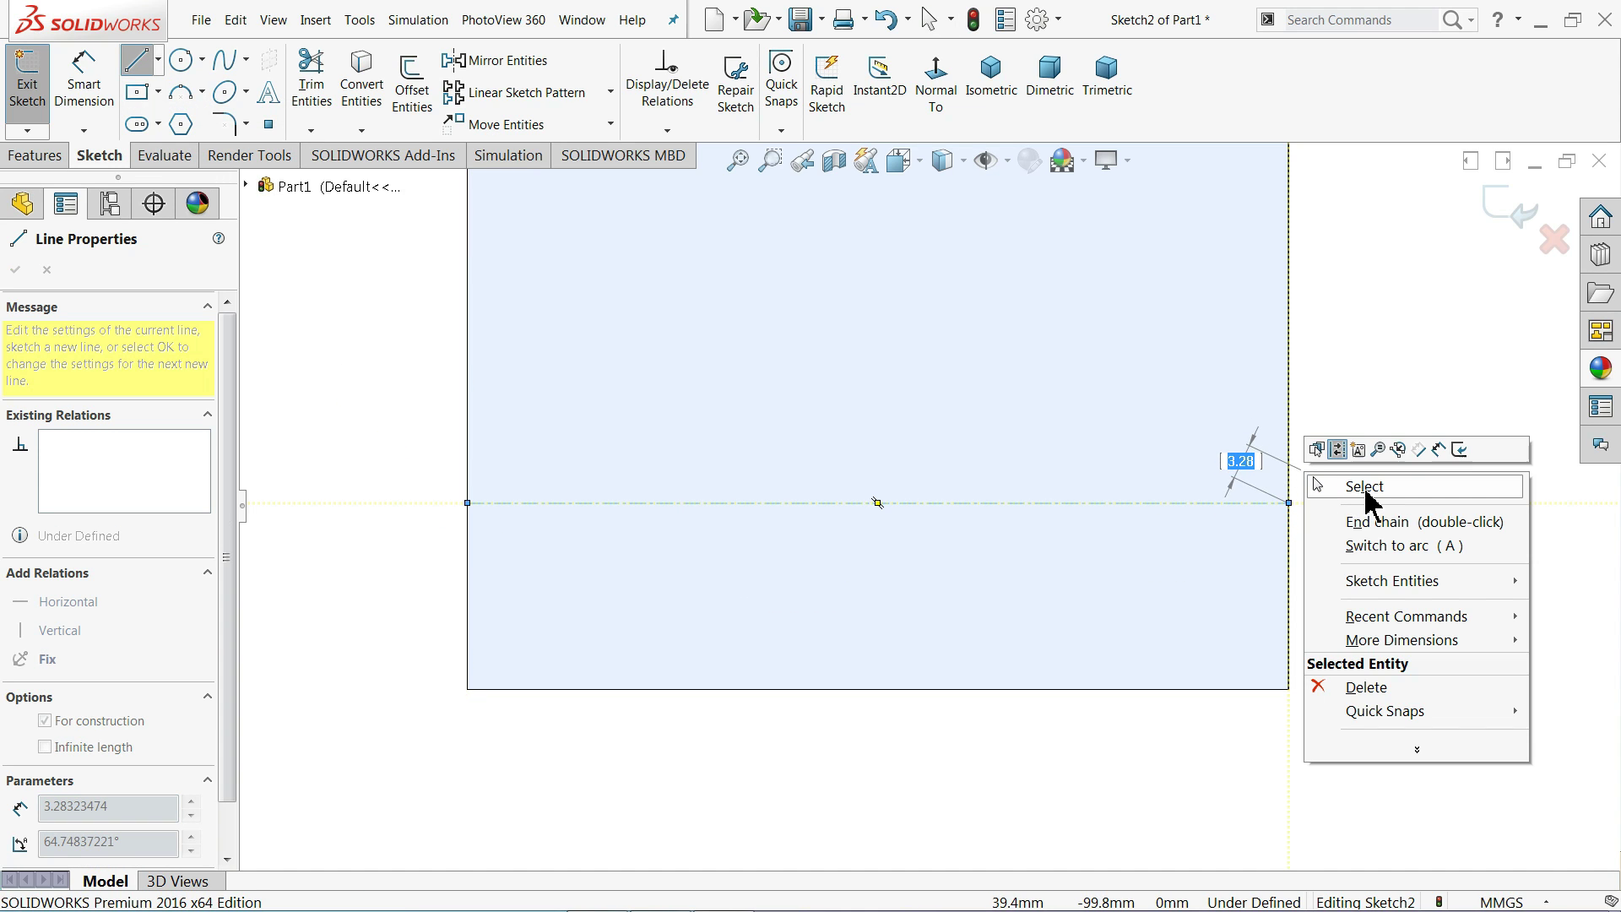
click(1355, 486)
Step: Draw two circles centred on the centerline, about 17.5 mm and 16.8 mm in diameter, one near each side of the plate
click(181, 60)
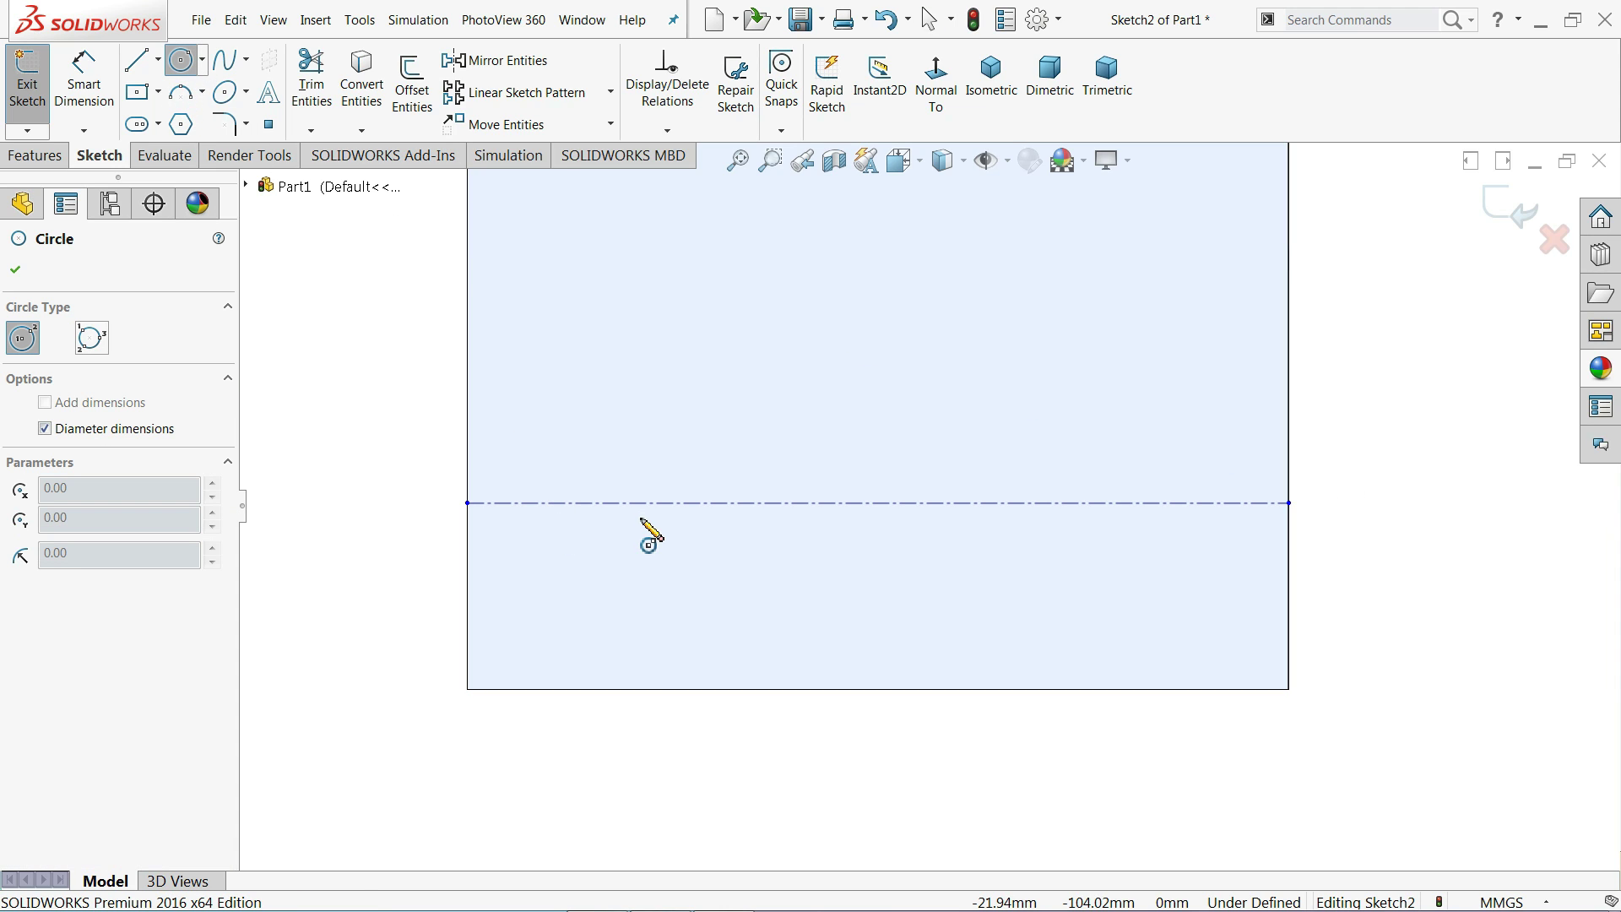
click(646, 503)
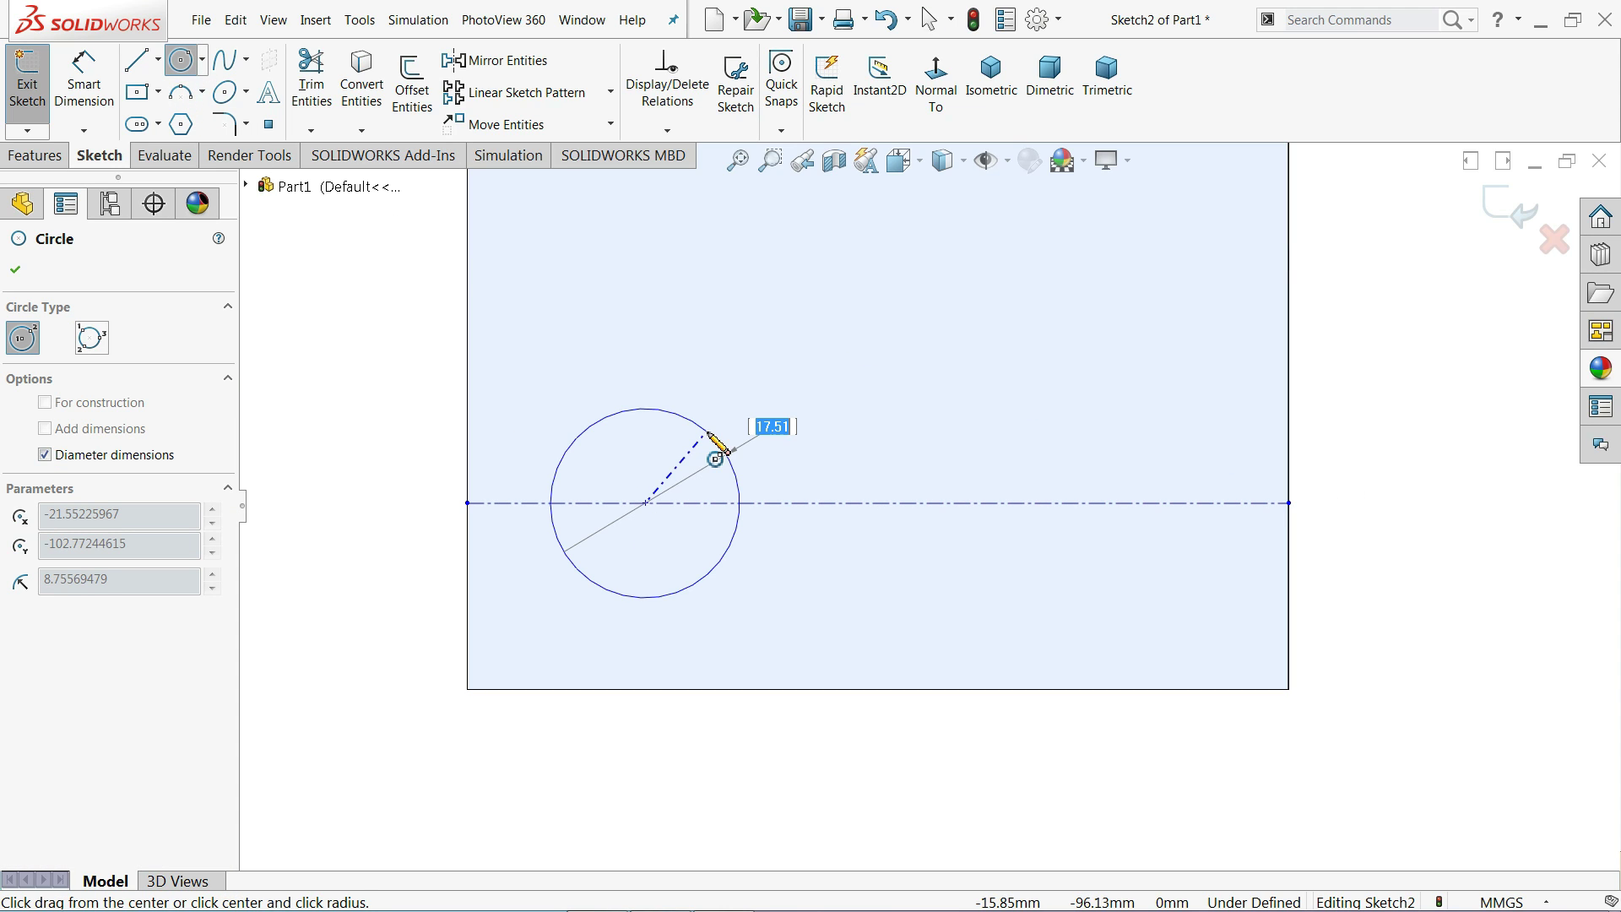
click(721, 445)
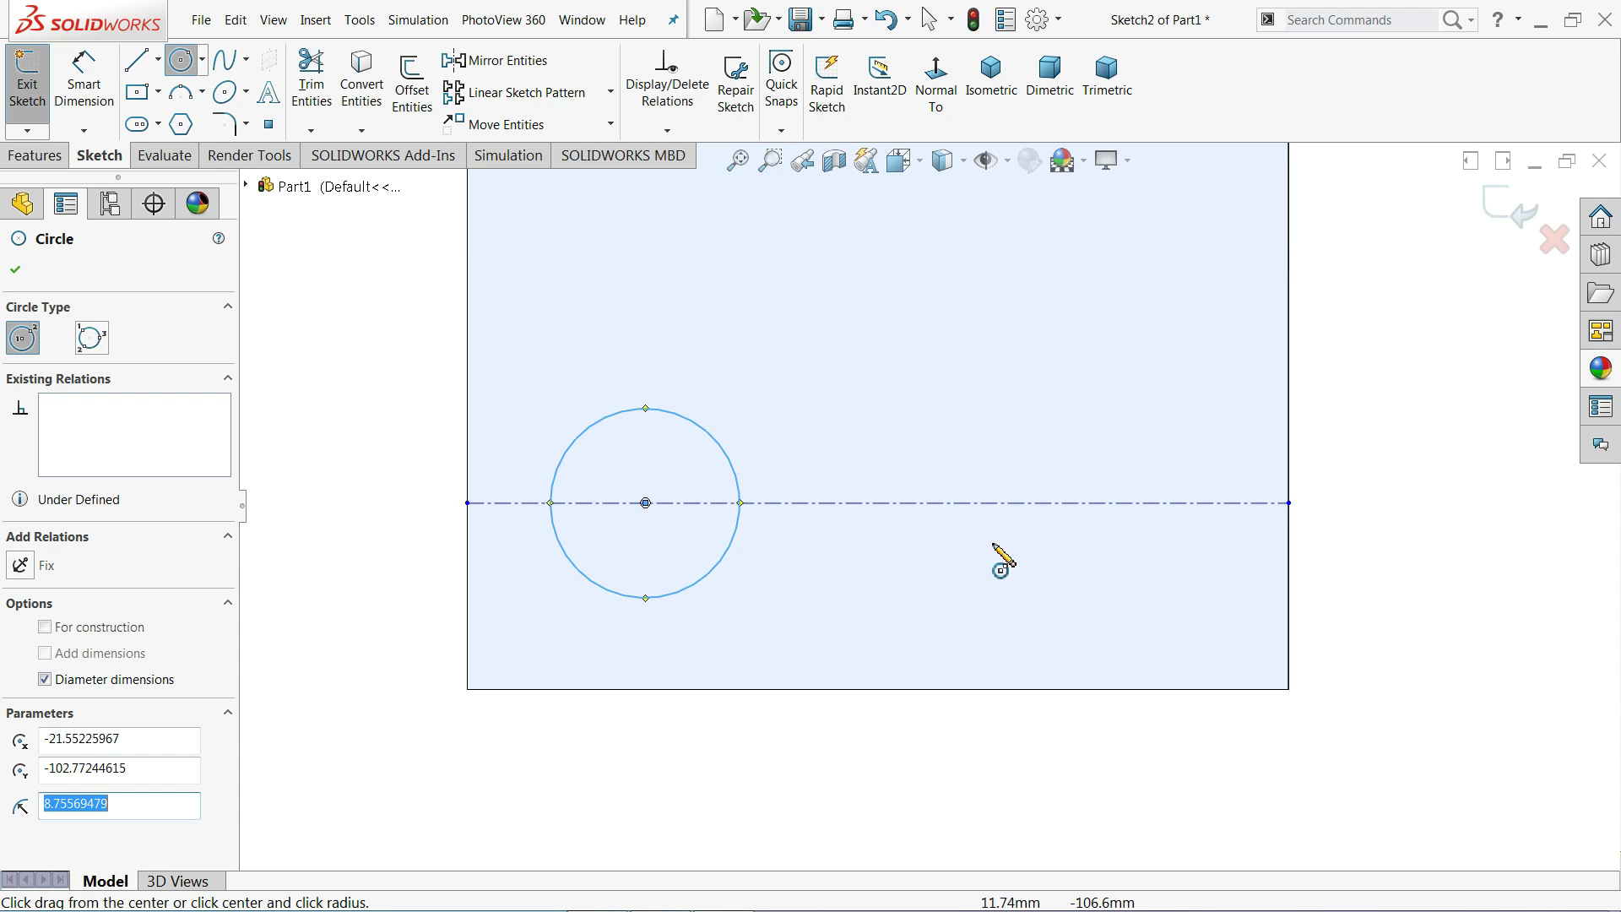
click(1036, 504)
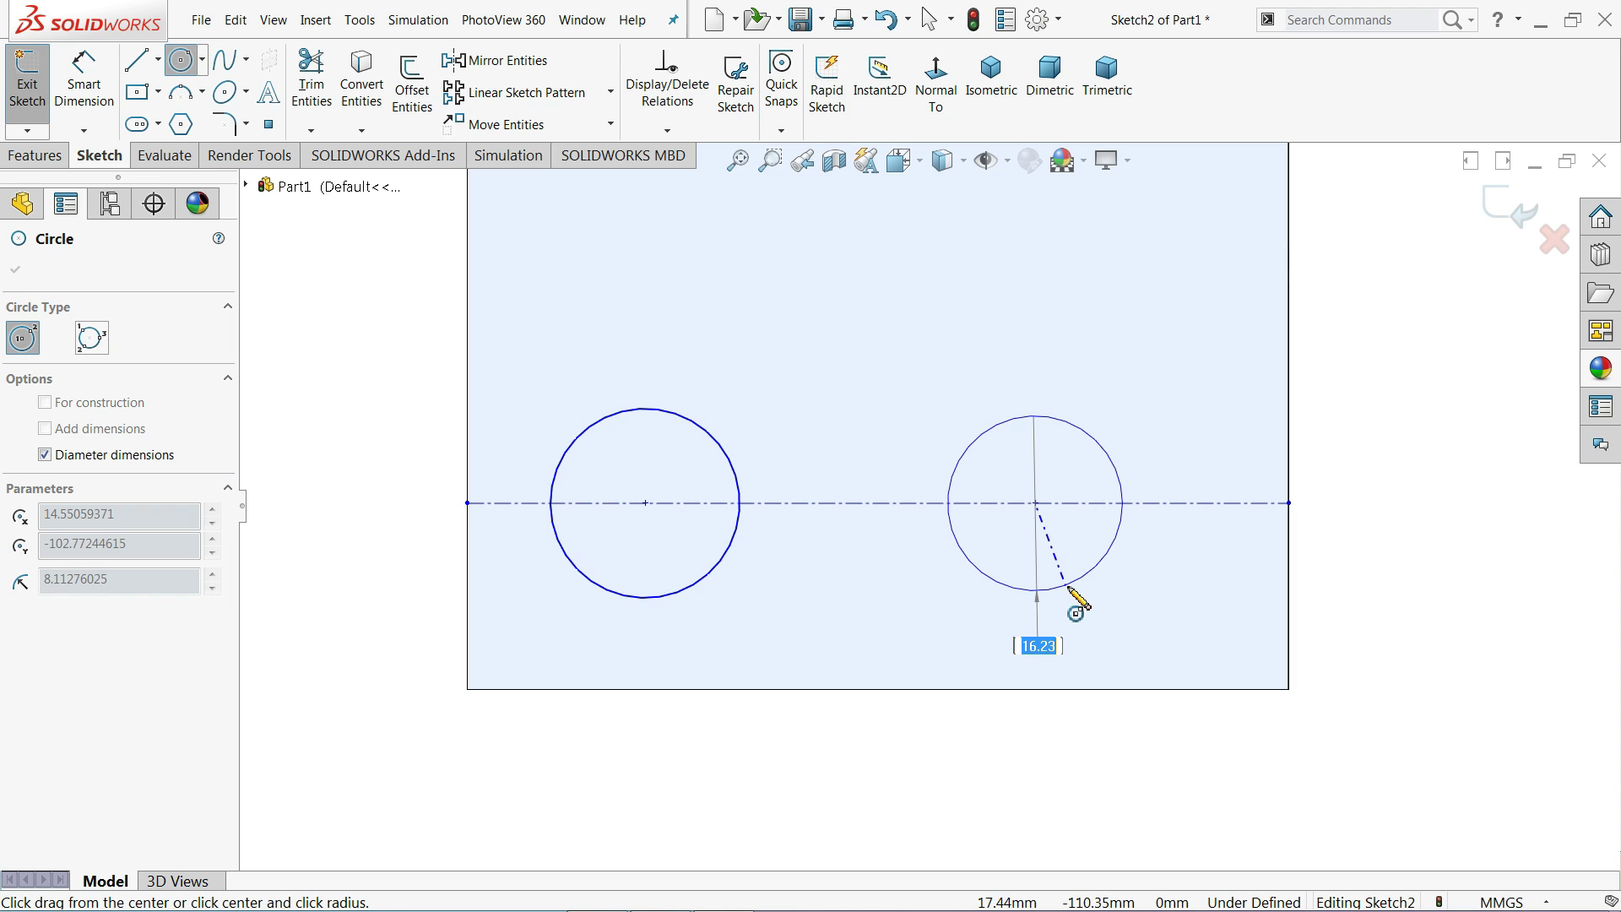
click(1051, 591)
right_click(1008, 355)
click(1216, 376)
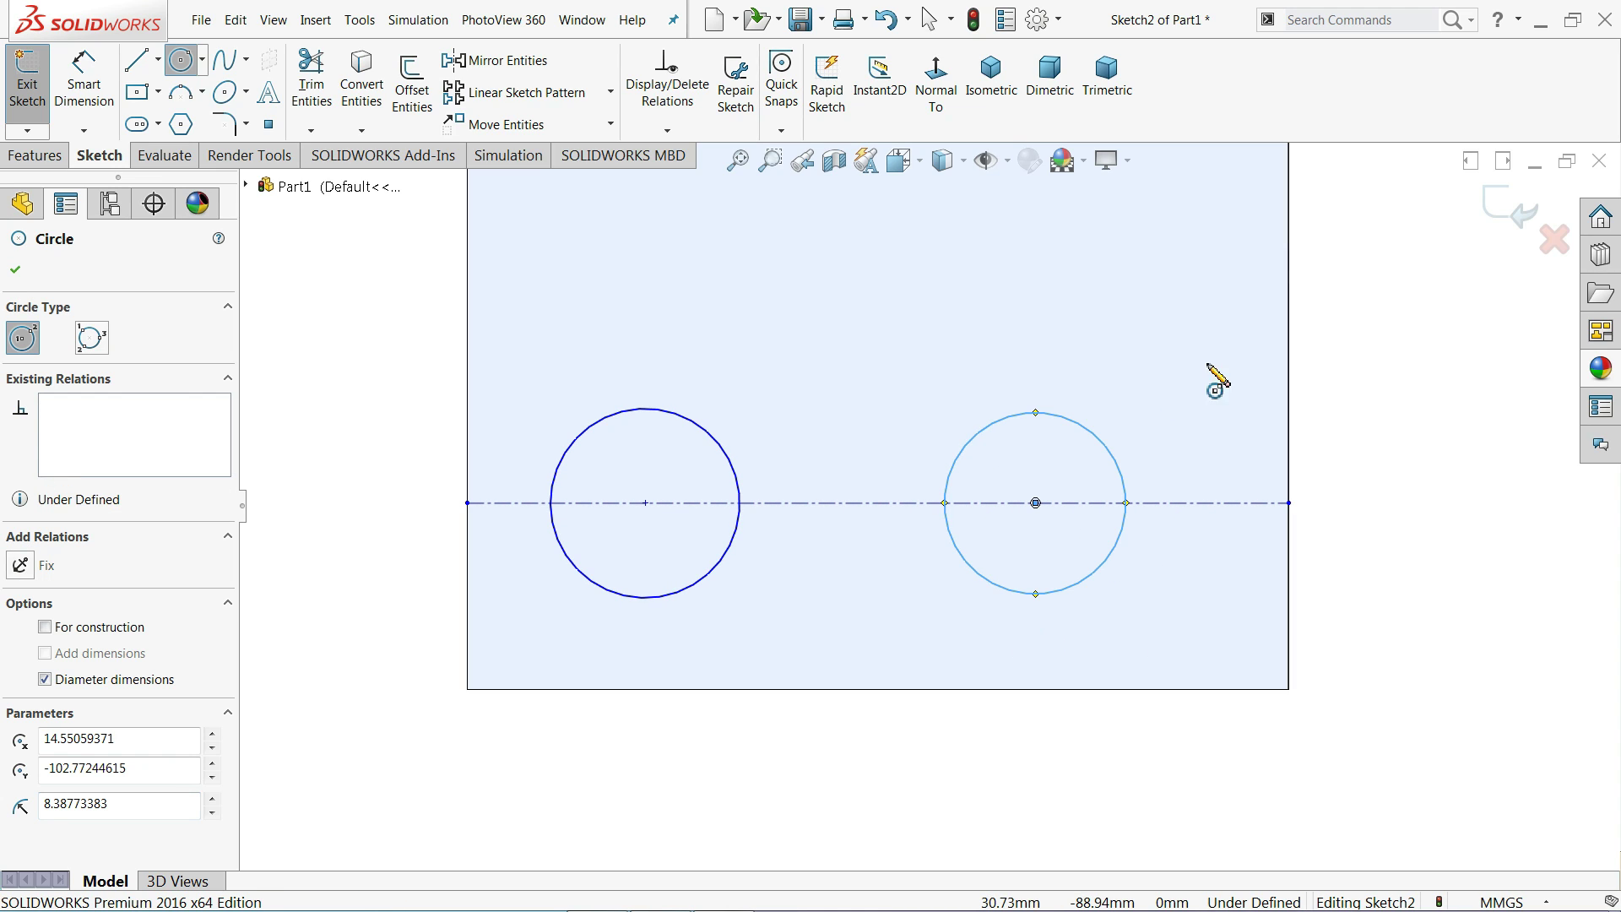
click(1211, 350)
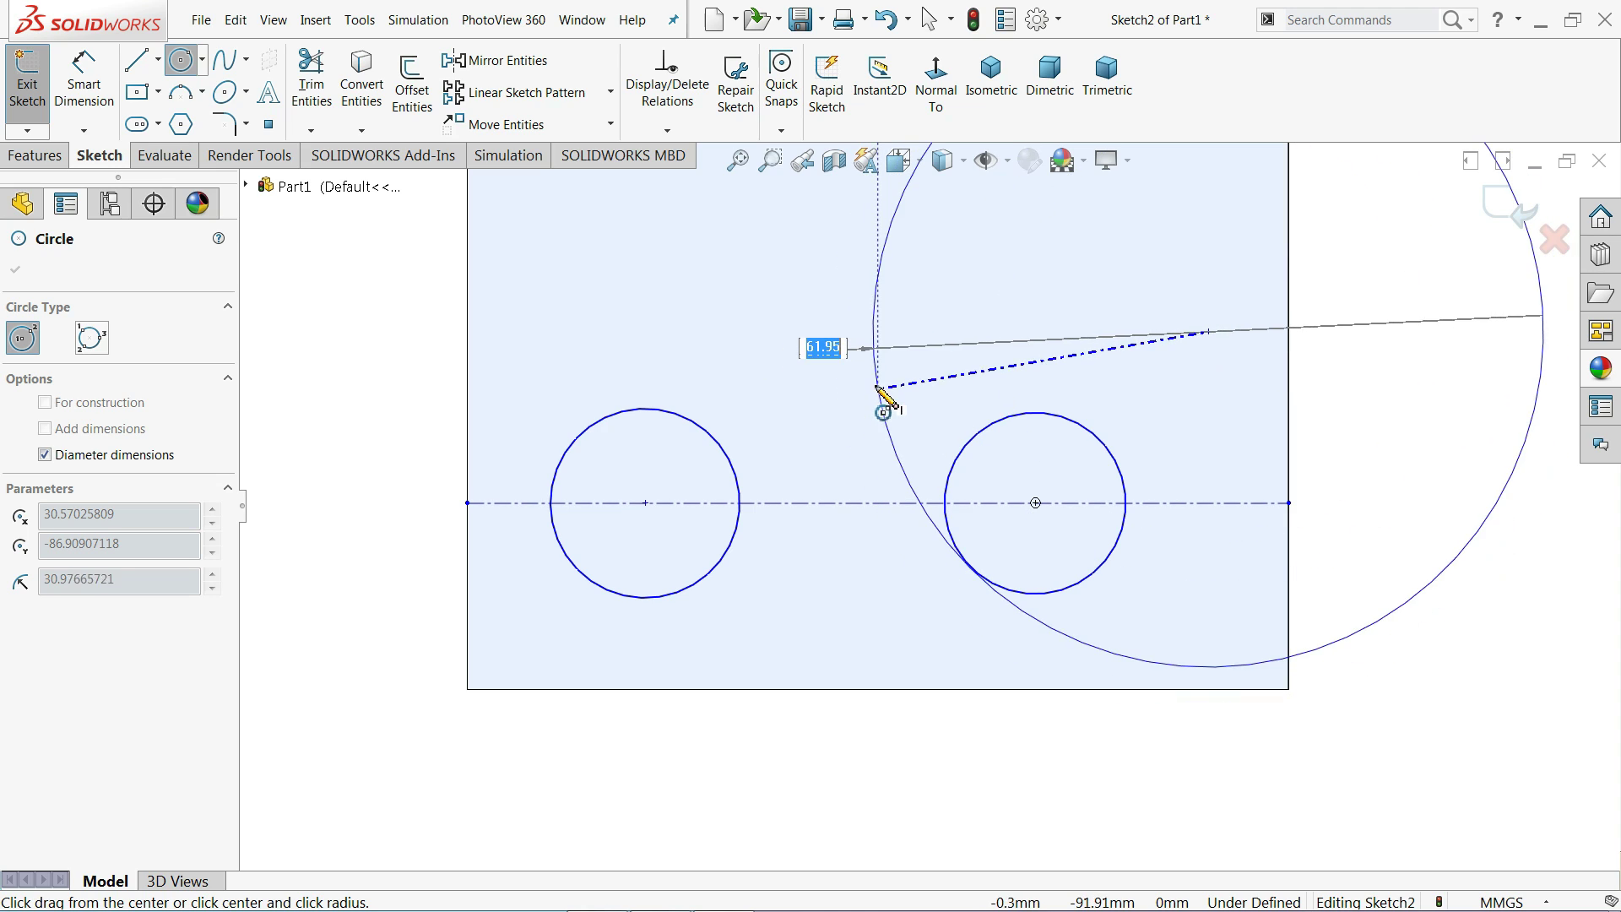
key(Escape)
Step: Apply an Equal relation to the two circles
drag(1140, 377, 566, 441)
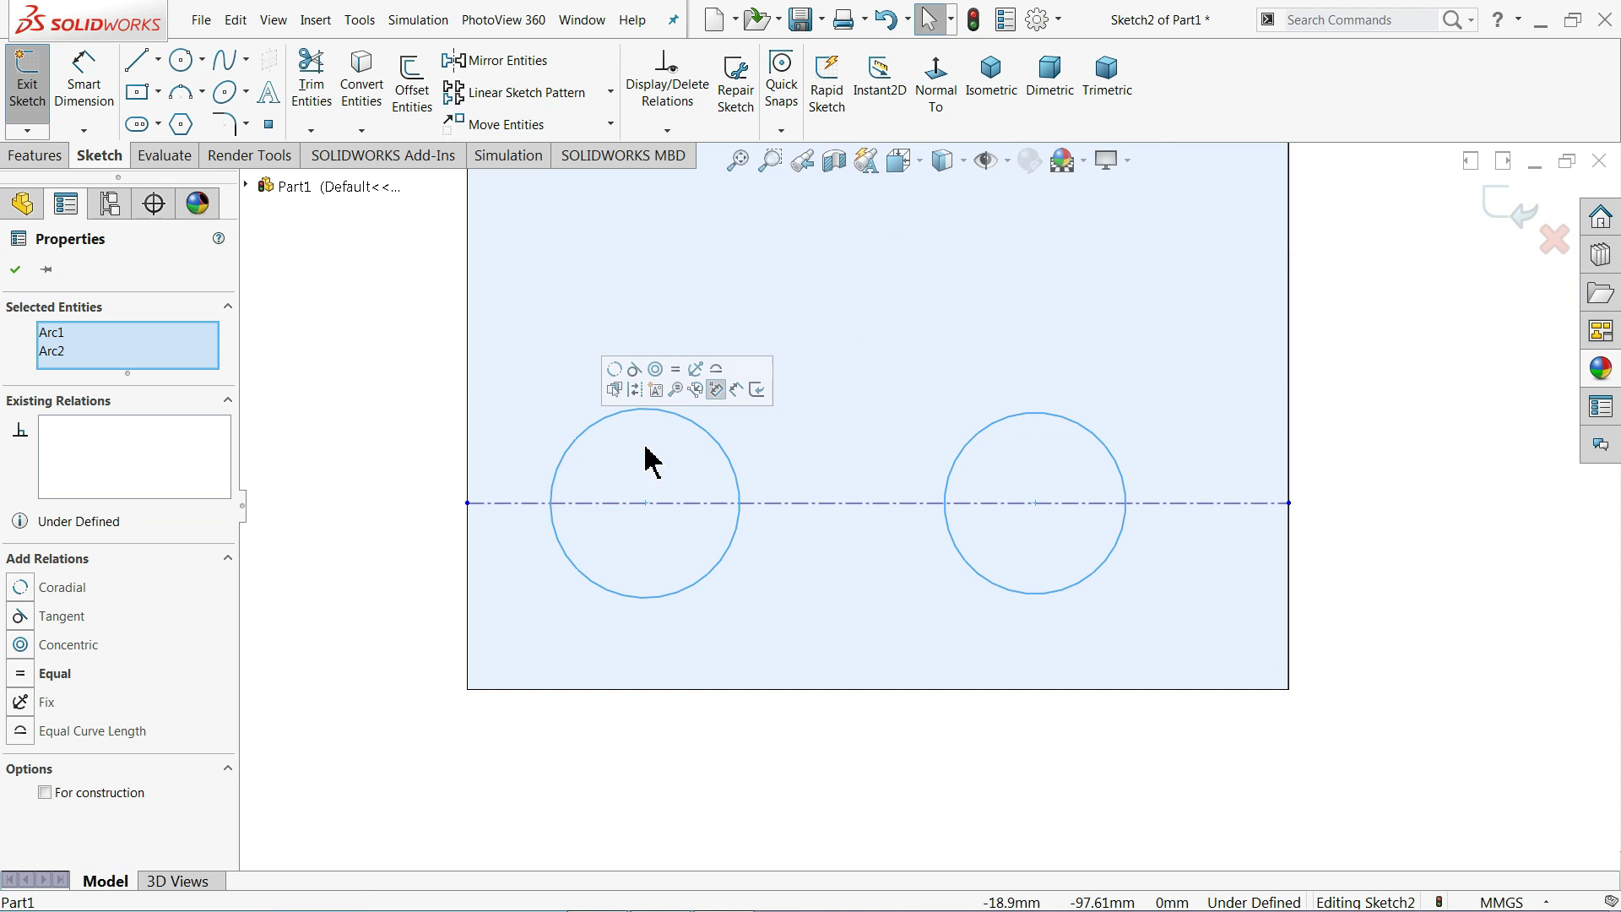
click(58, 676)
click(290, 473)
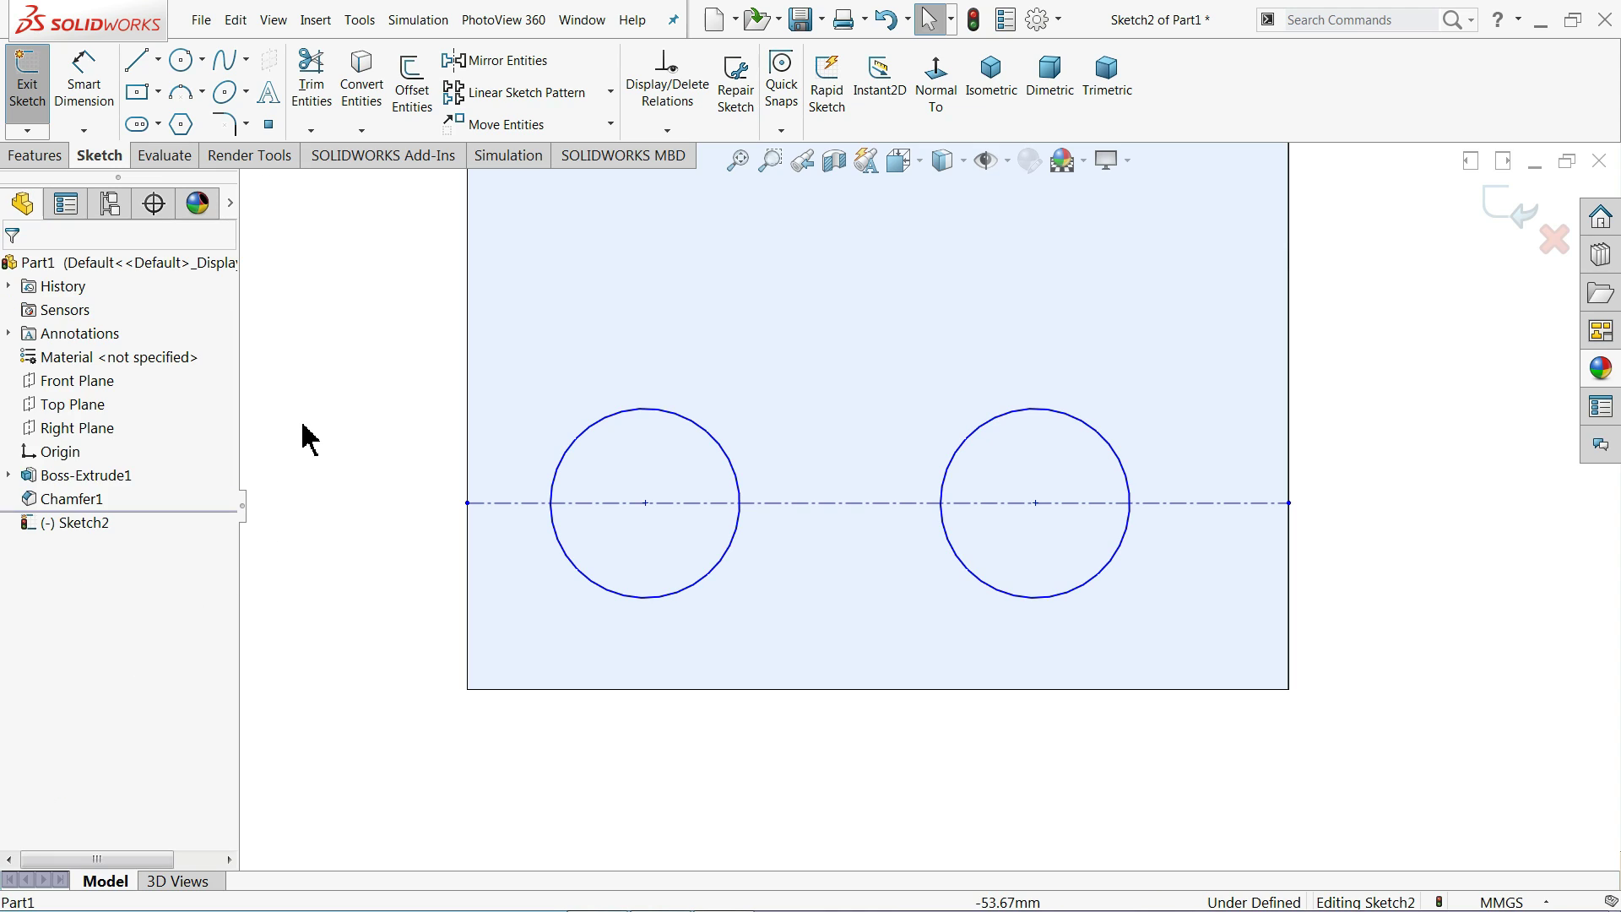
Step: Dimension the first circle's centre 16 mm from the near end of the centerline at the plate's side edge
click(93, 85)
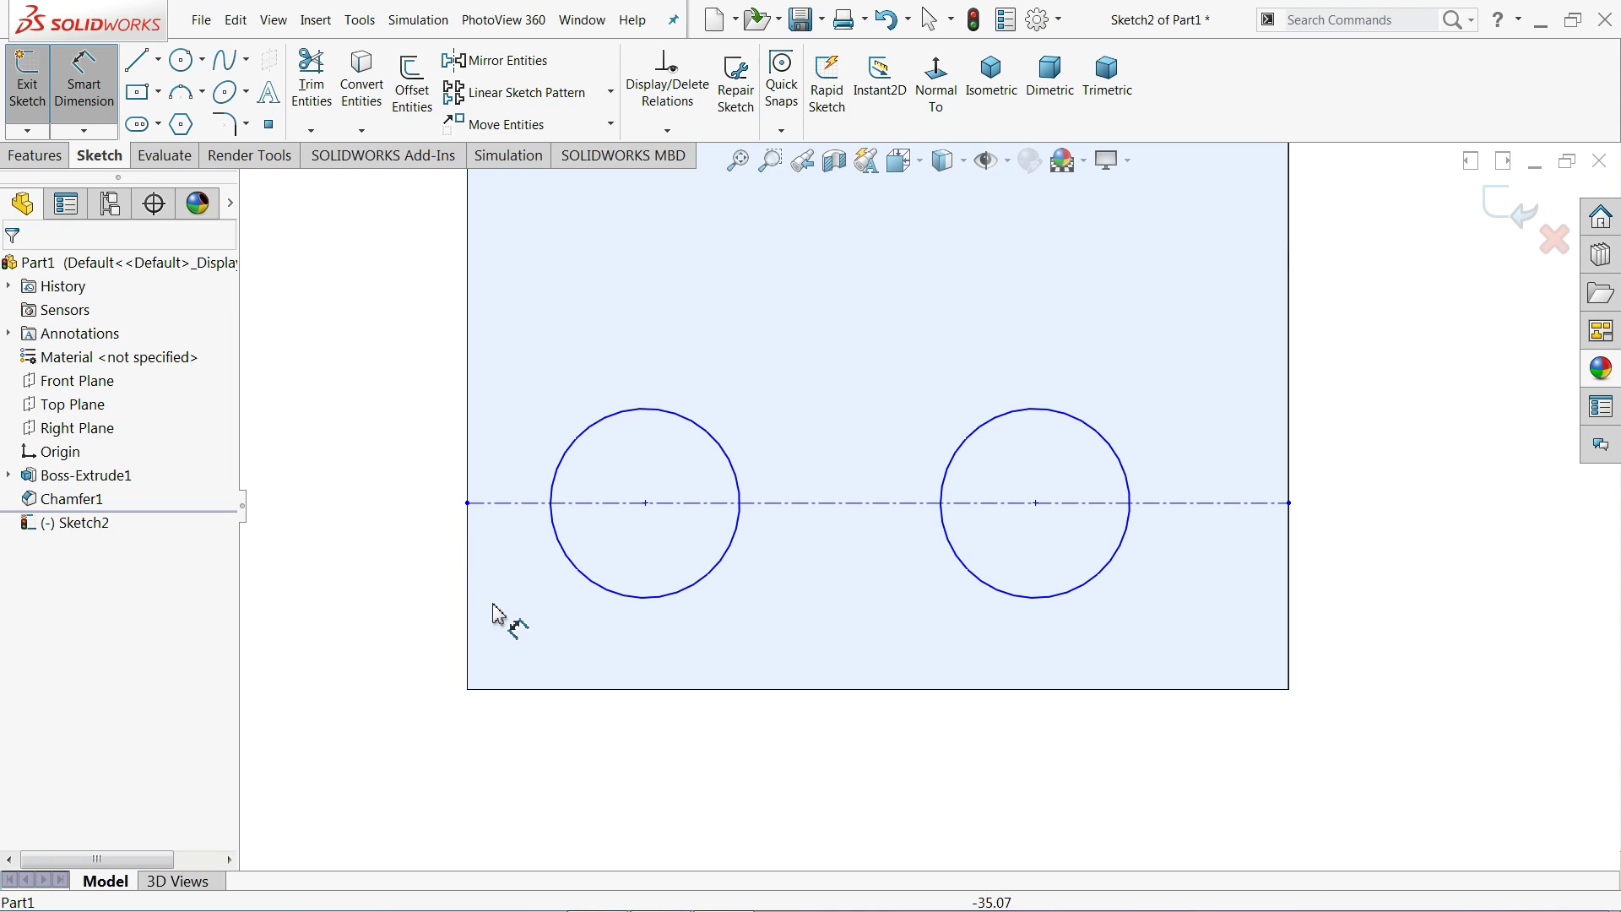
click(470, 505)
click(645, 505)
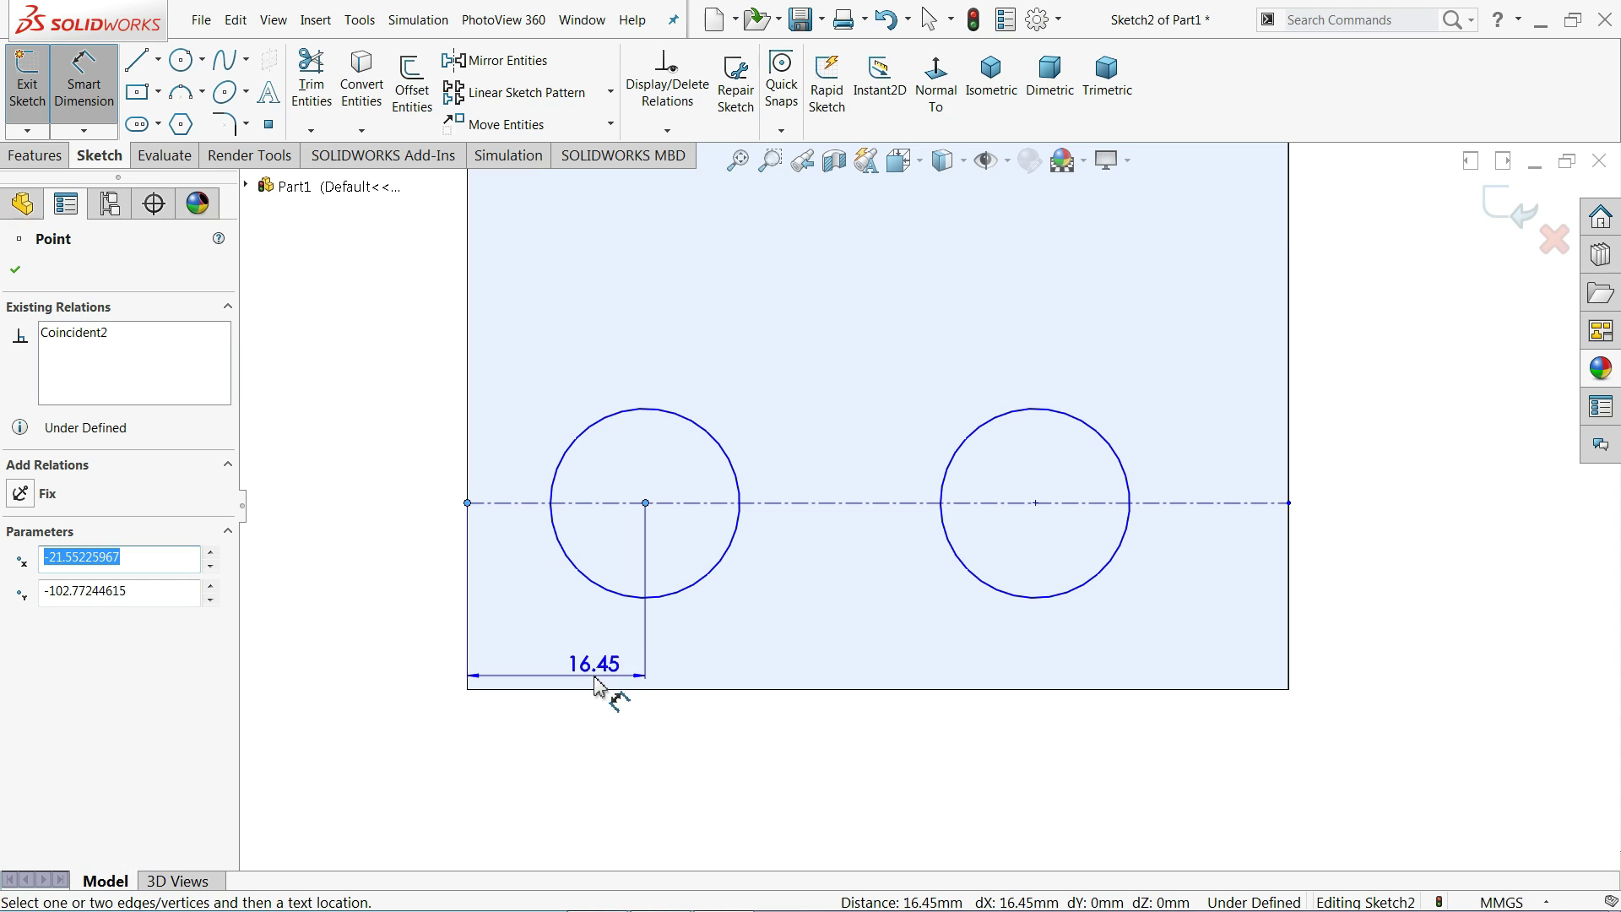
click(566, 749)
text(16)
key(Return)
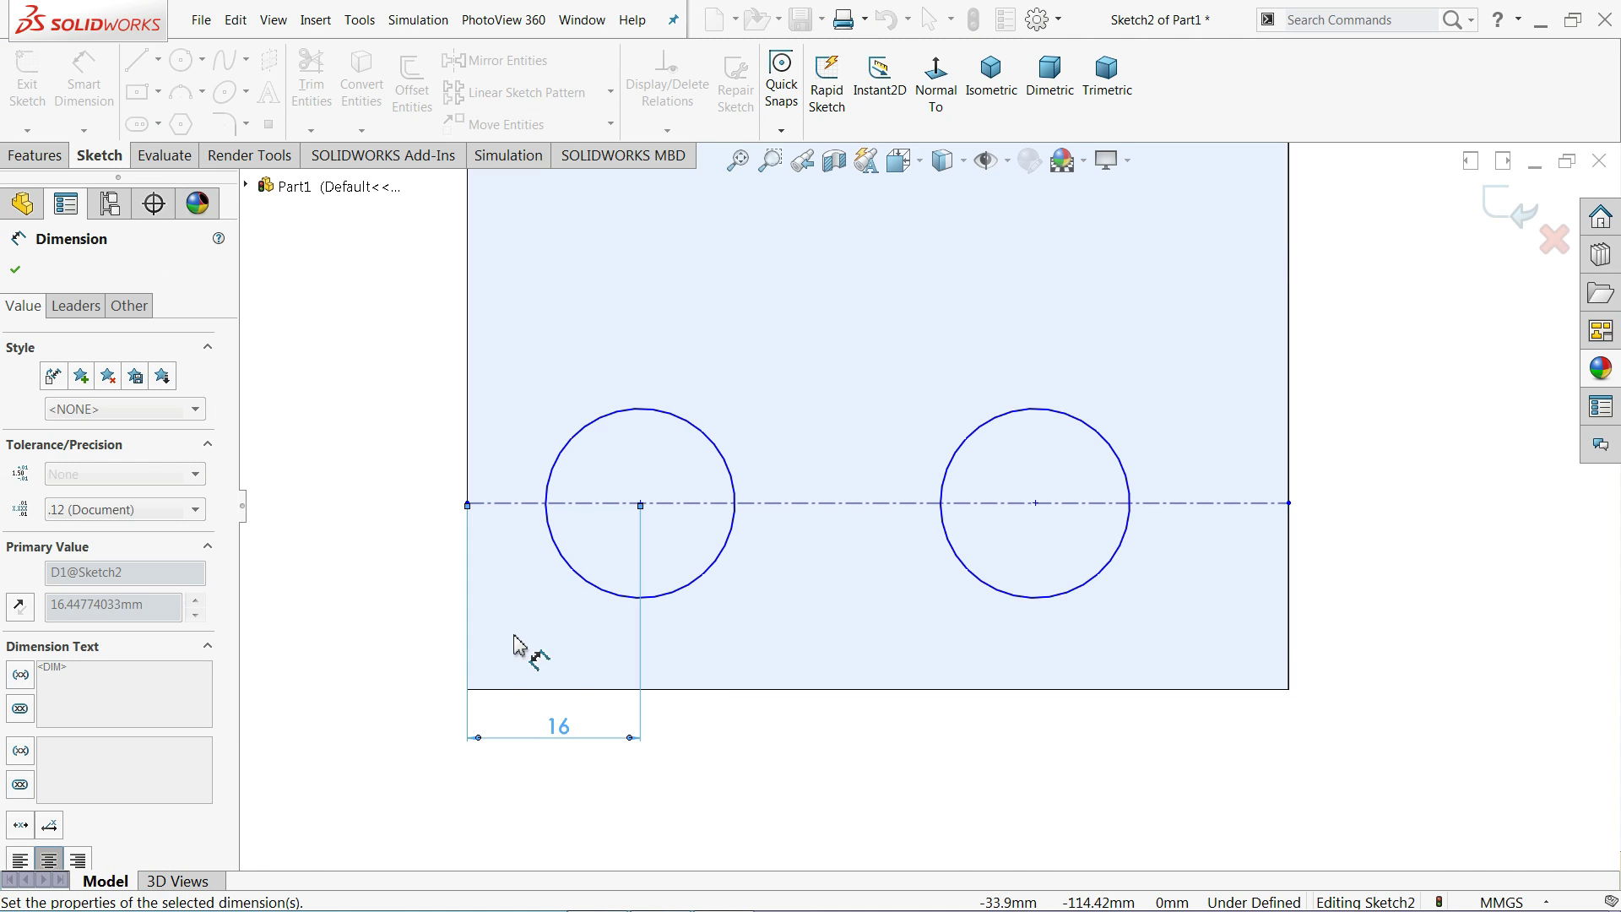
Step: Dimension the centerline 16 mm from the plate's free end edge
click(612, 507)
click(616, 689)
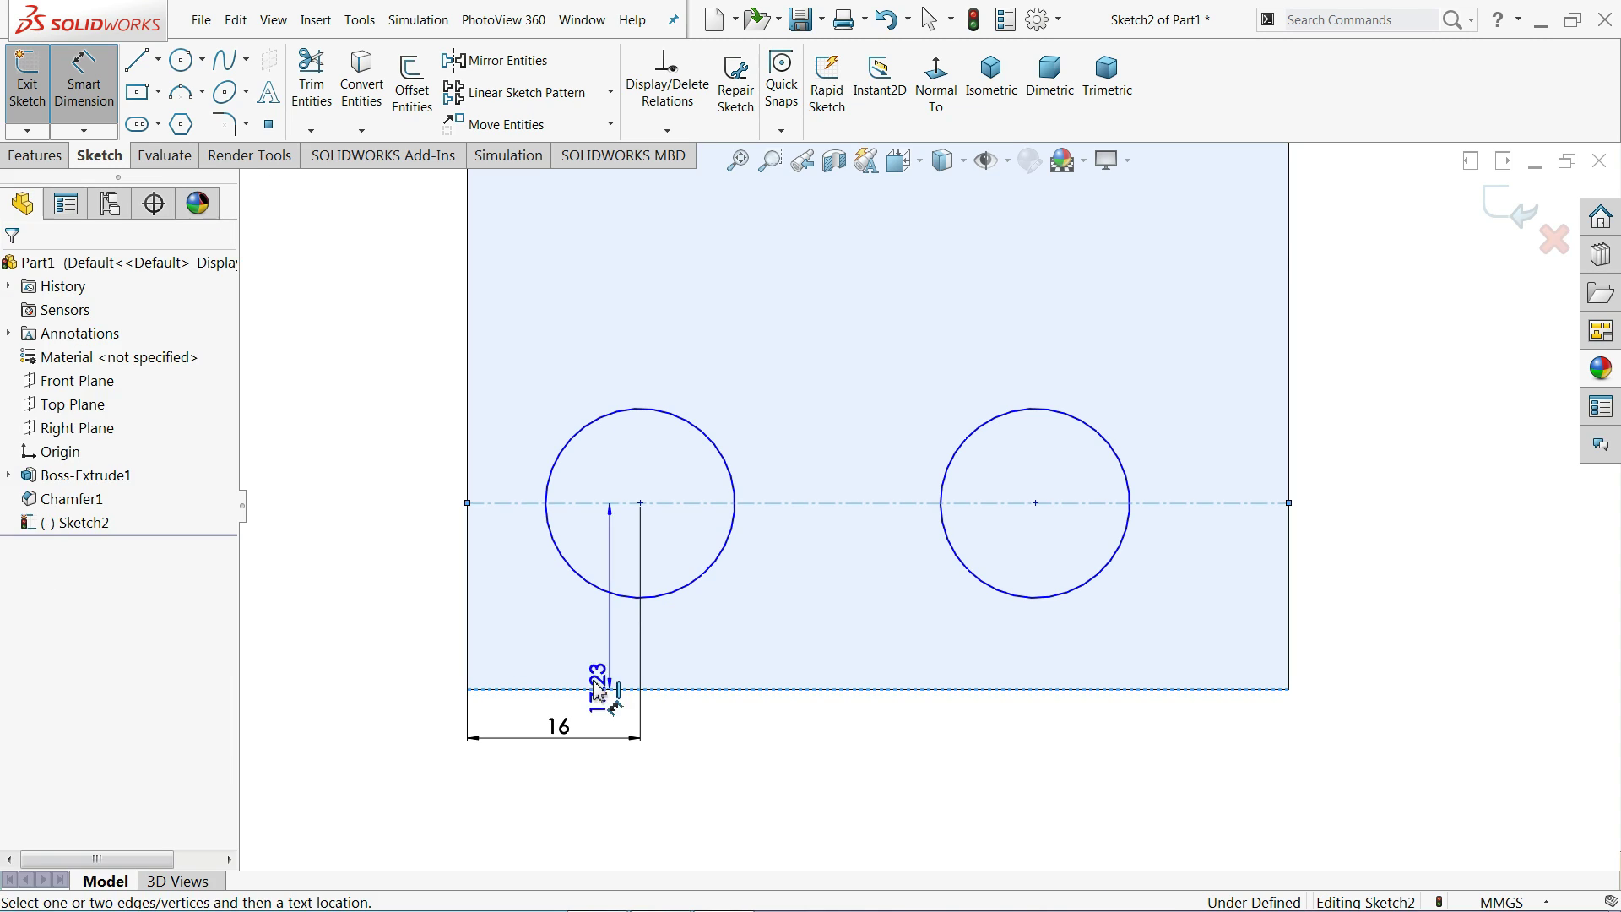
click(405, 639)
text(16)
key(Return)
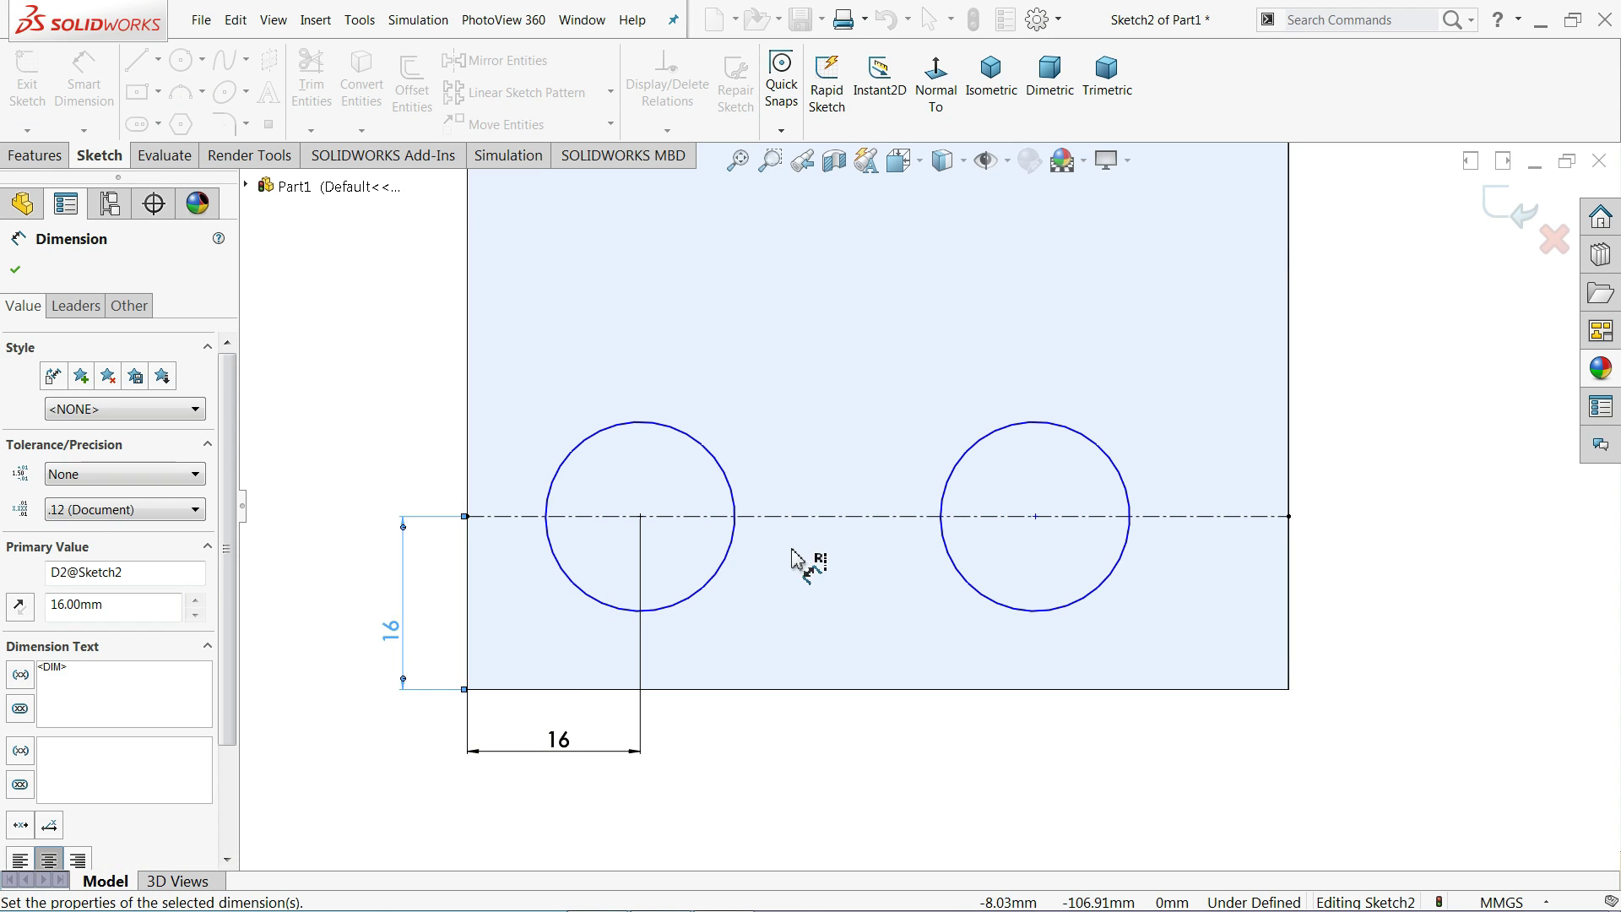
Step: Dimension the distance between the two circle centres as 22+22 (44 mm)
click(731, 549)
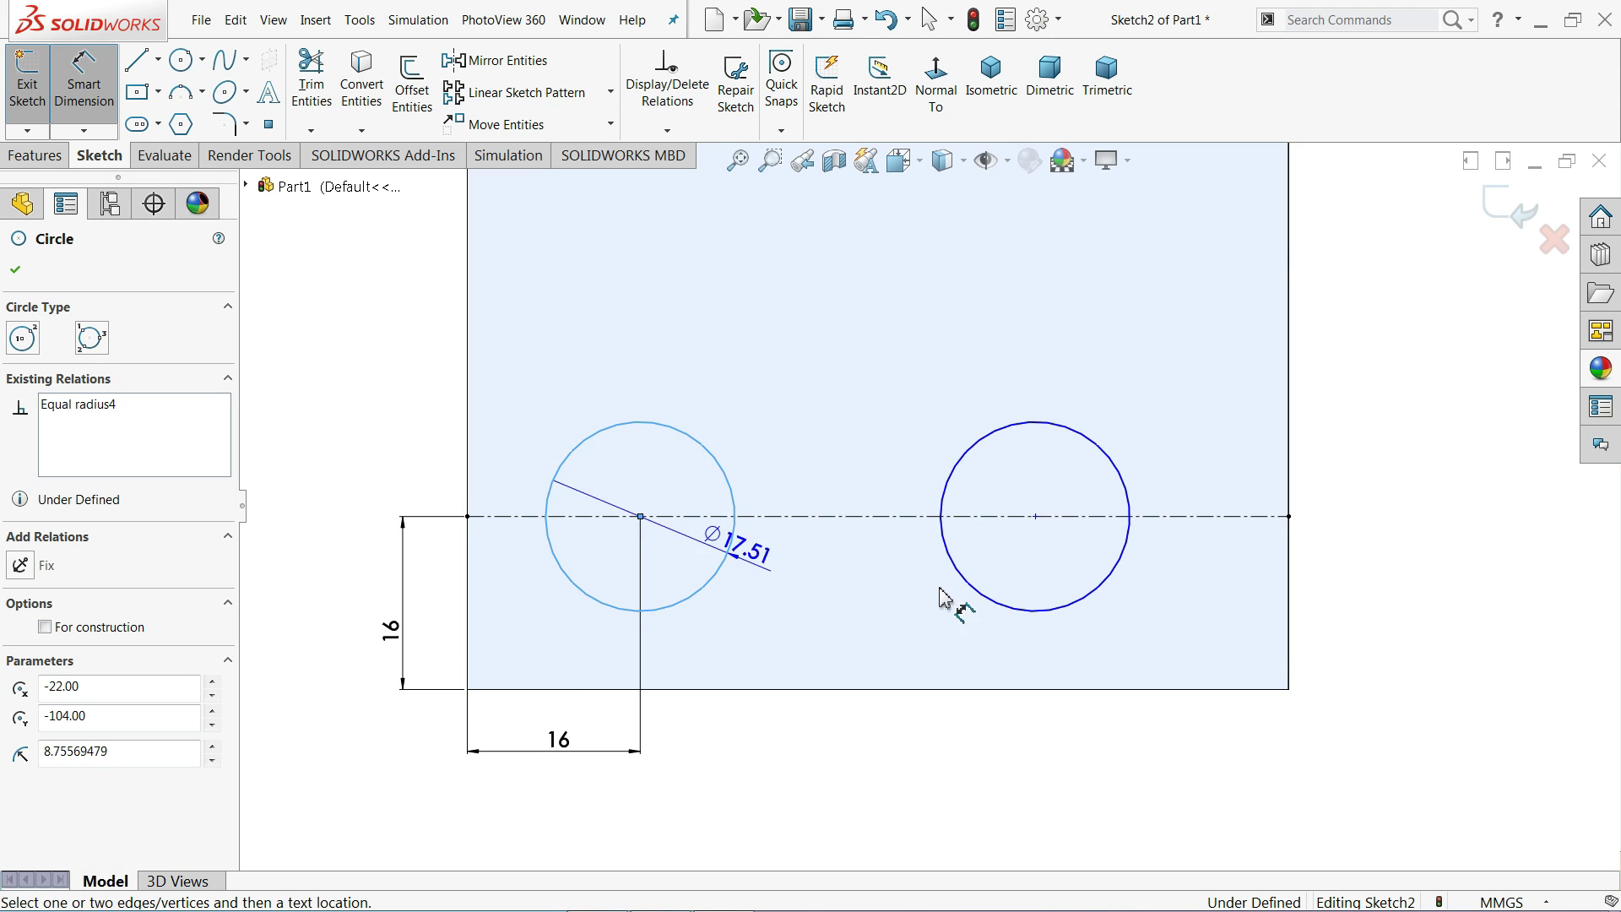
click(986, 600)
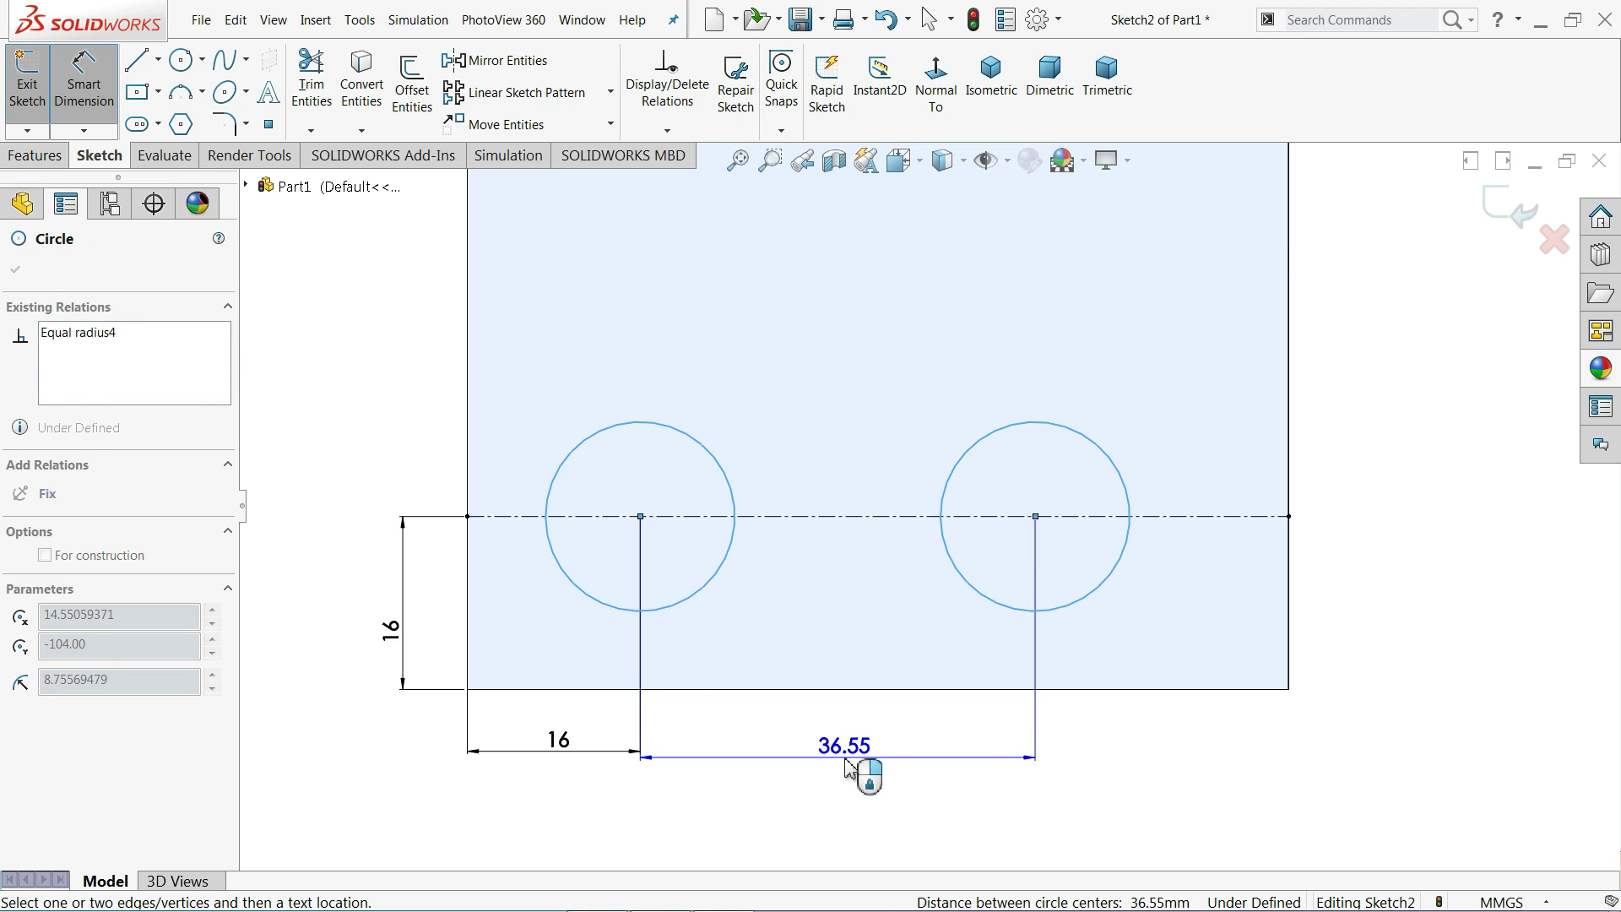
click(861, 764)
text(22+22)
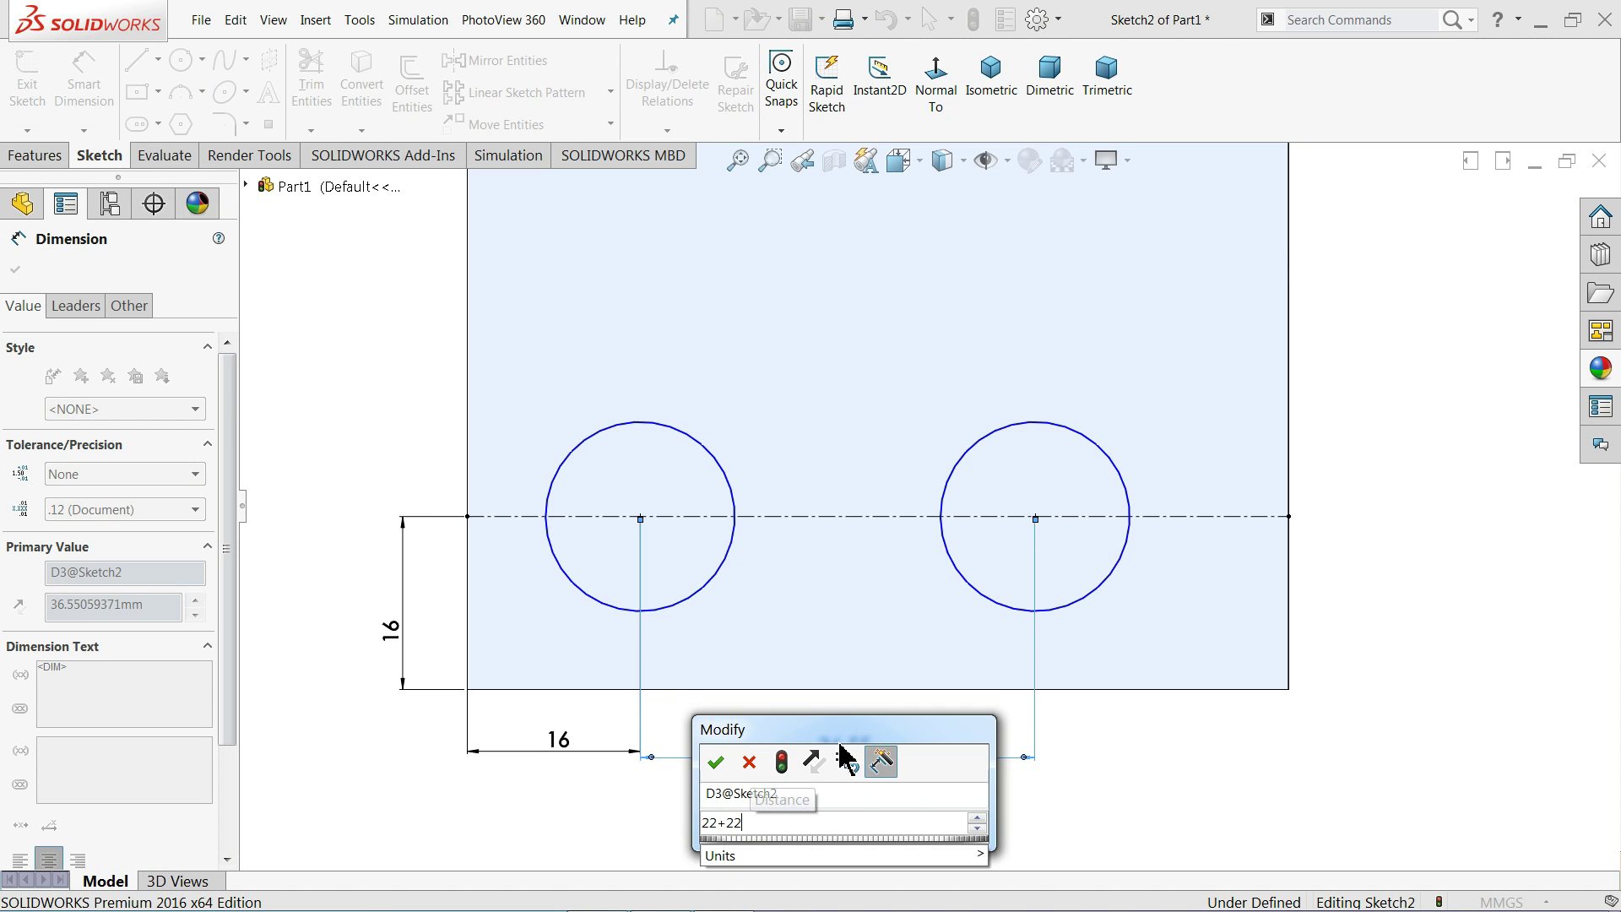
key(Return)
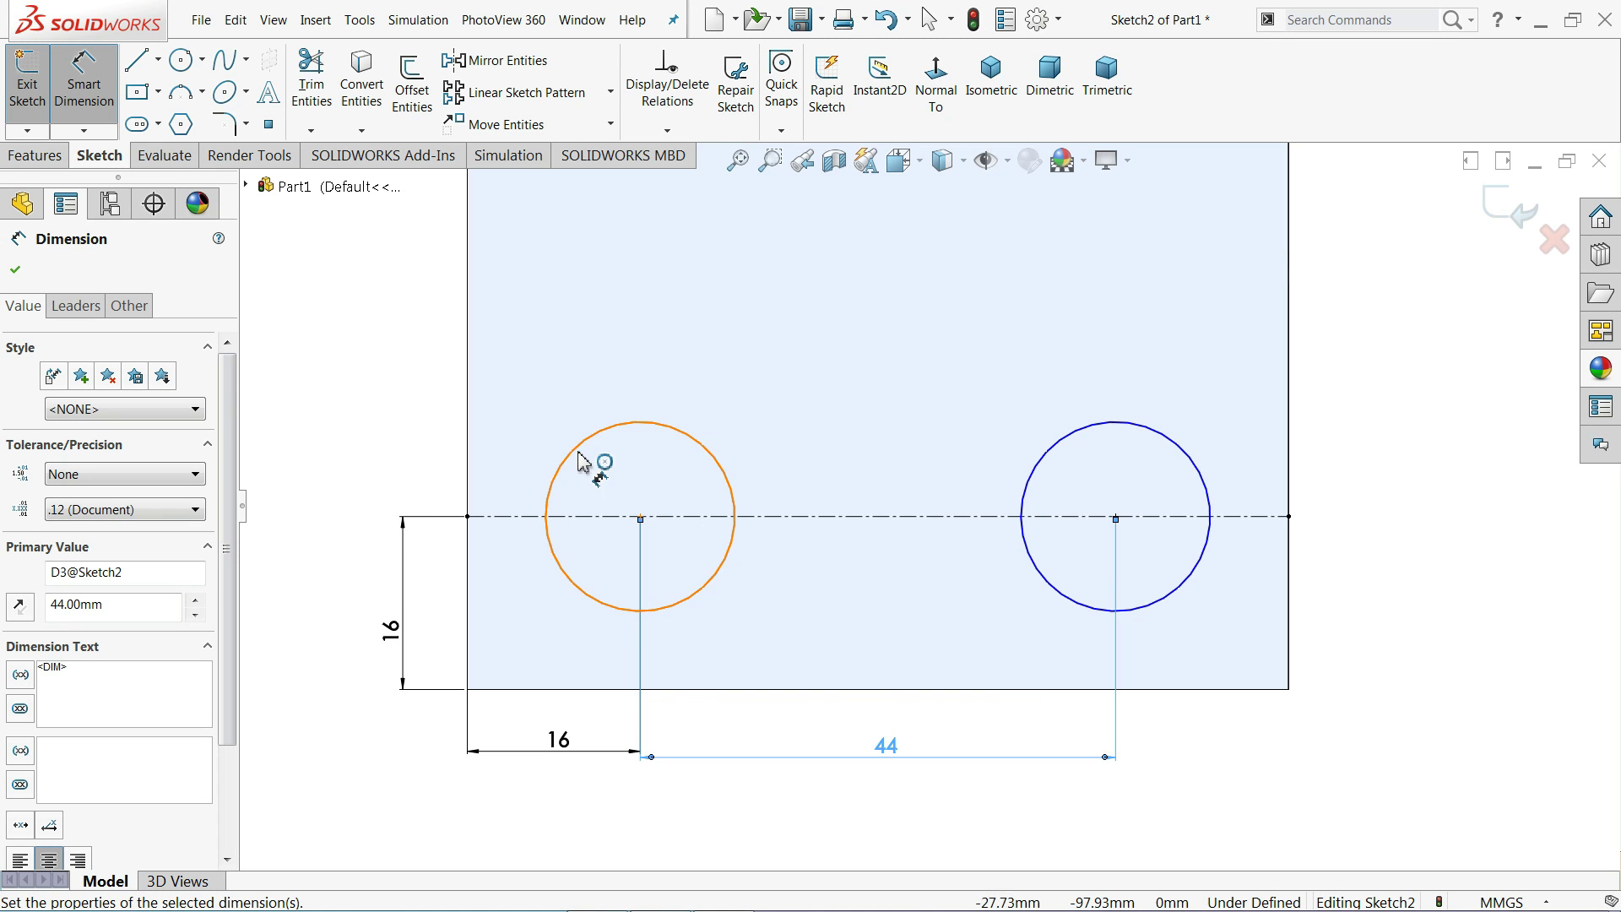
Step: Dimension the second circle's diameter as 12 mm and finish dimensioning the hole sketch
click(1213, 512)
click(1376, 536)
text(12)
key(Return)
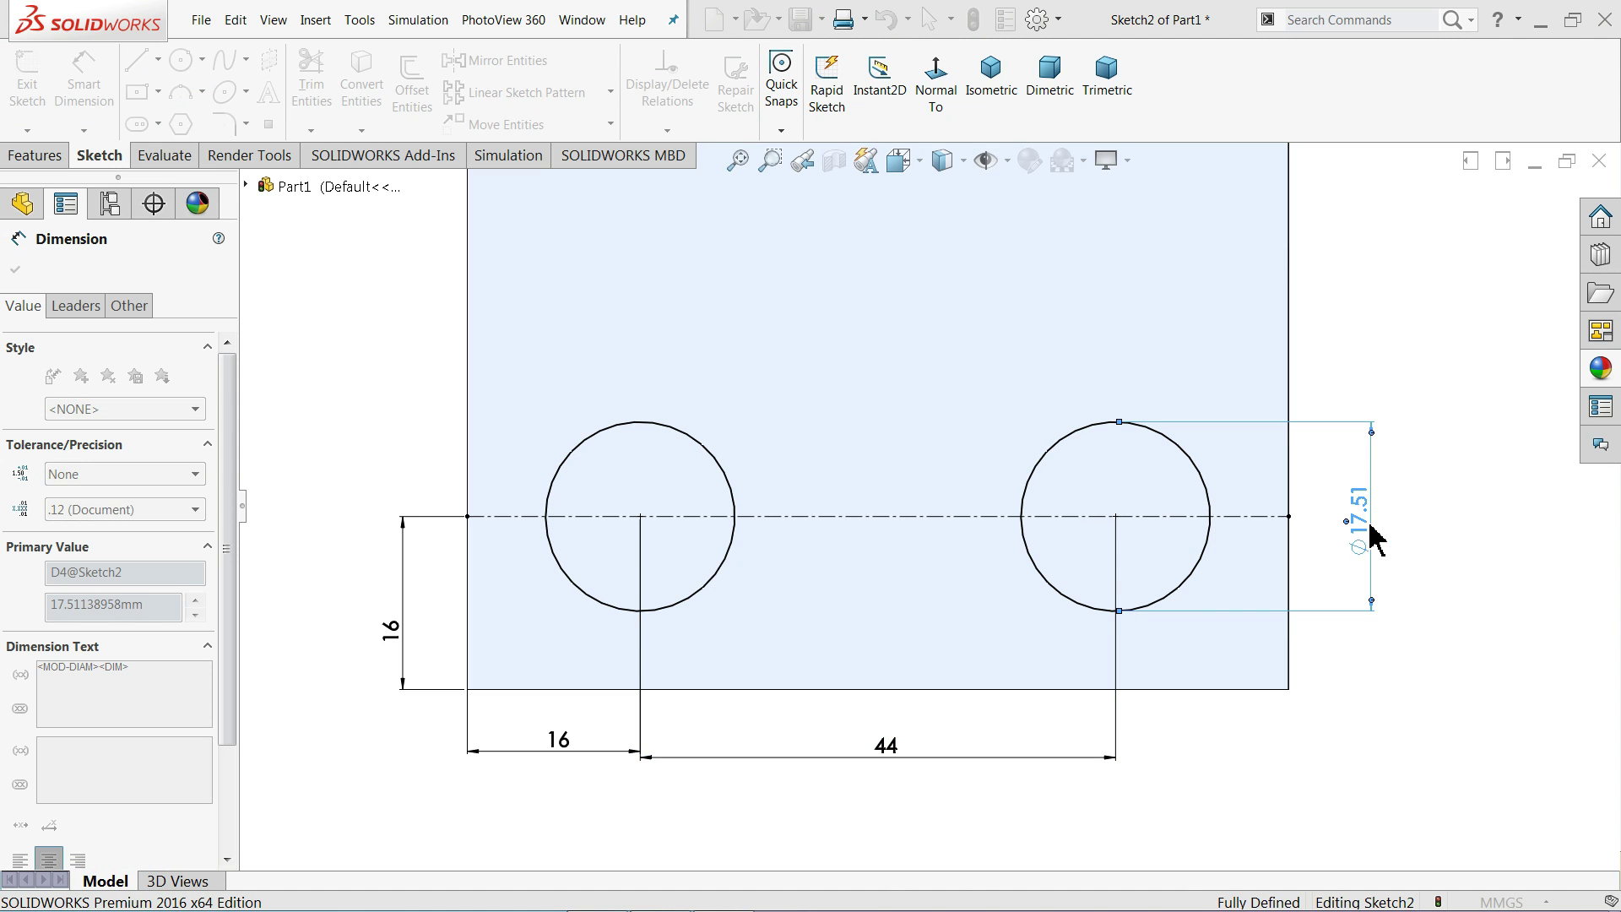
click(993, 76)
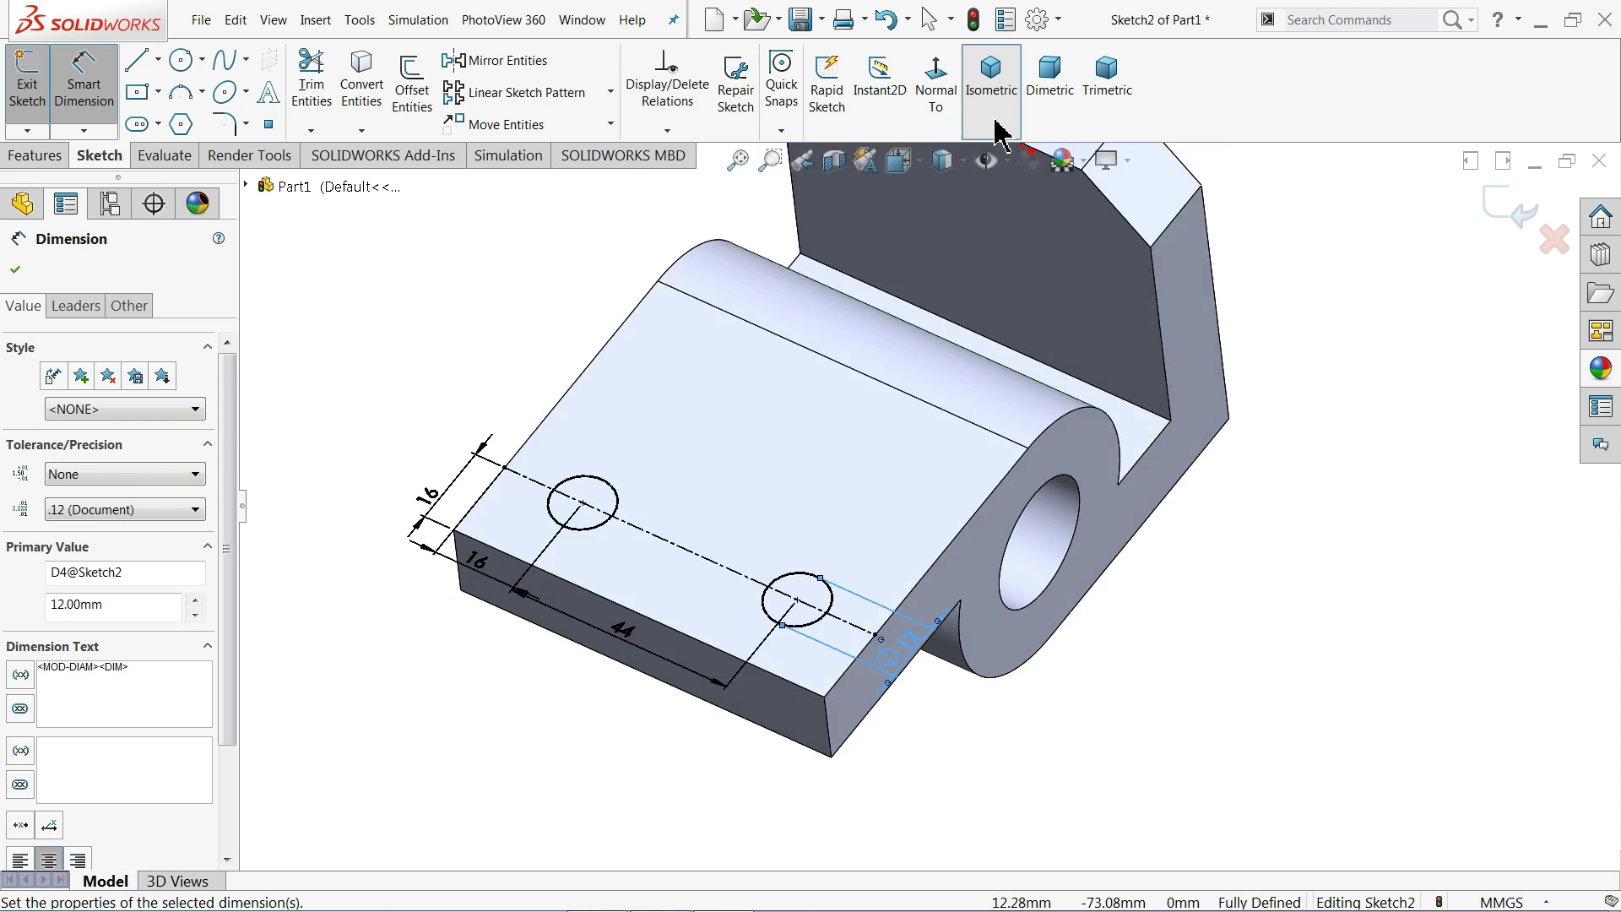
scroll(879, 574, down, 5)
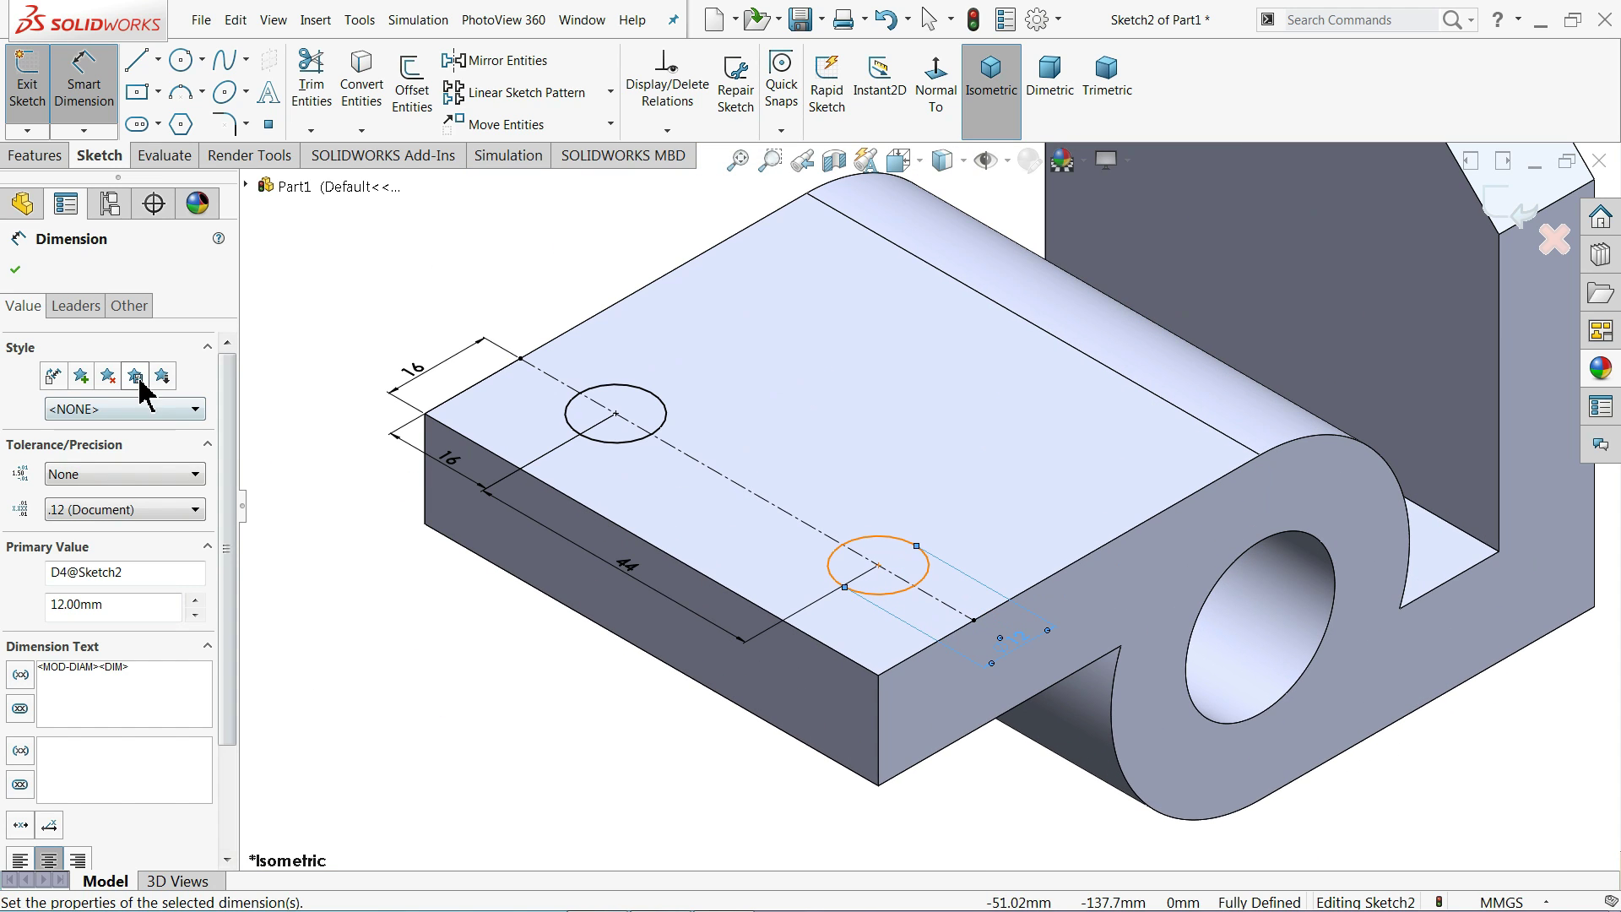
click(16, 269)
Step: Cut the two circles through the horizontal plate with an Extruded Cut using the Through All end condition
click(51, 157)
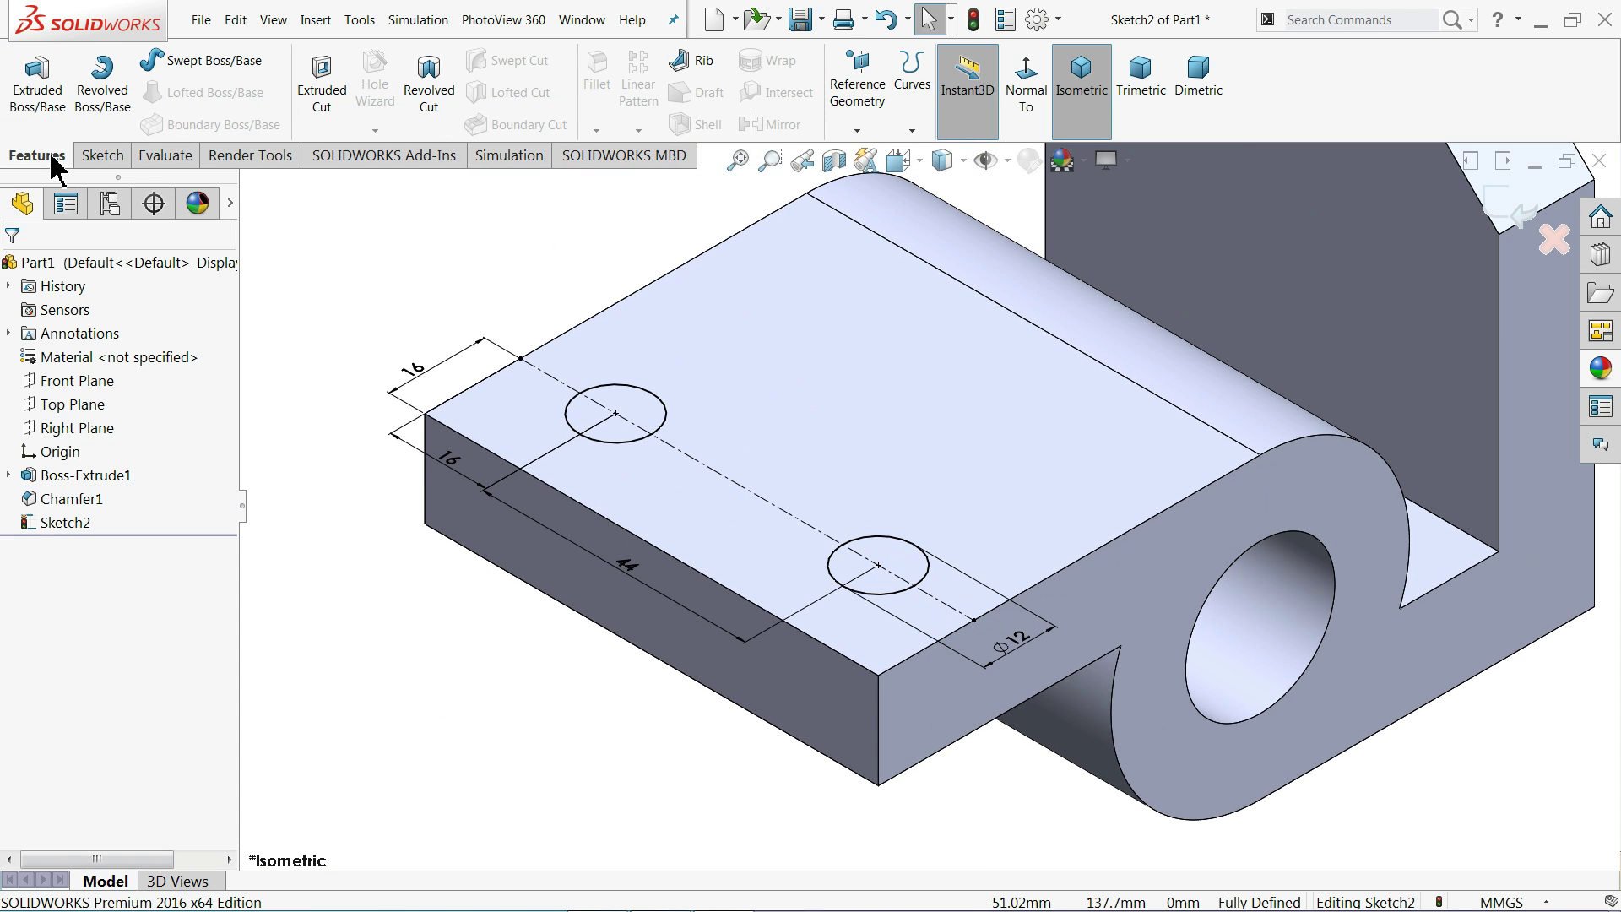
click(330, 85)
scroll(845, 591, up, 3)
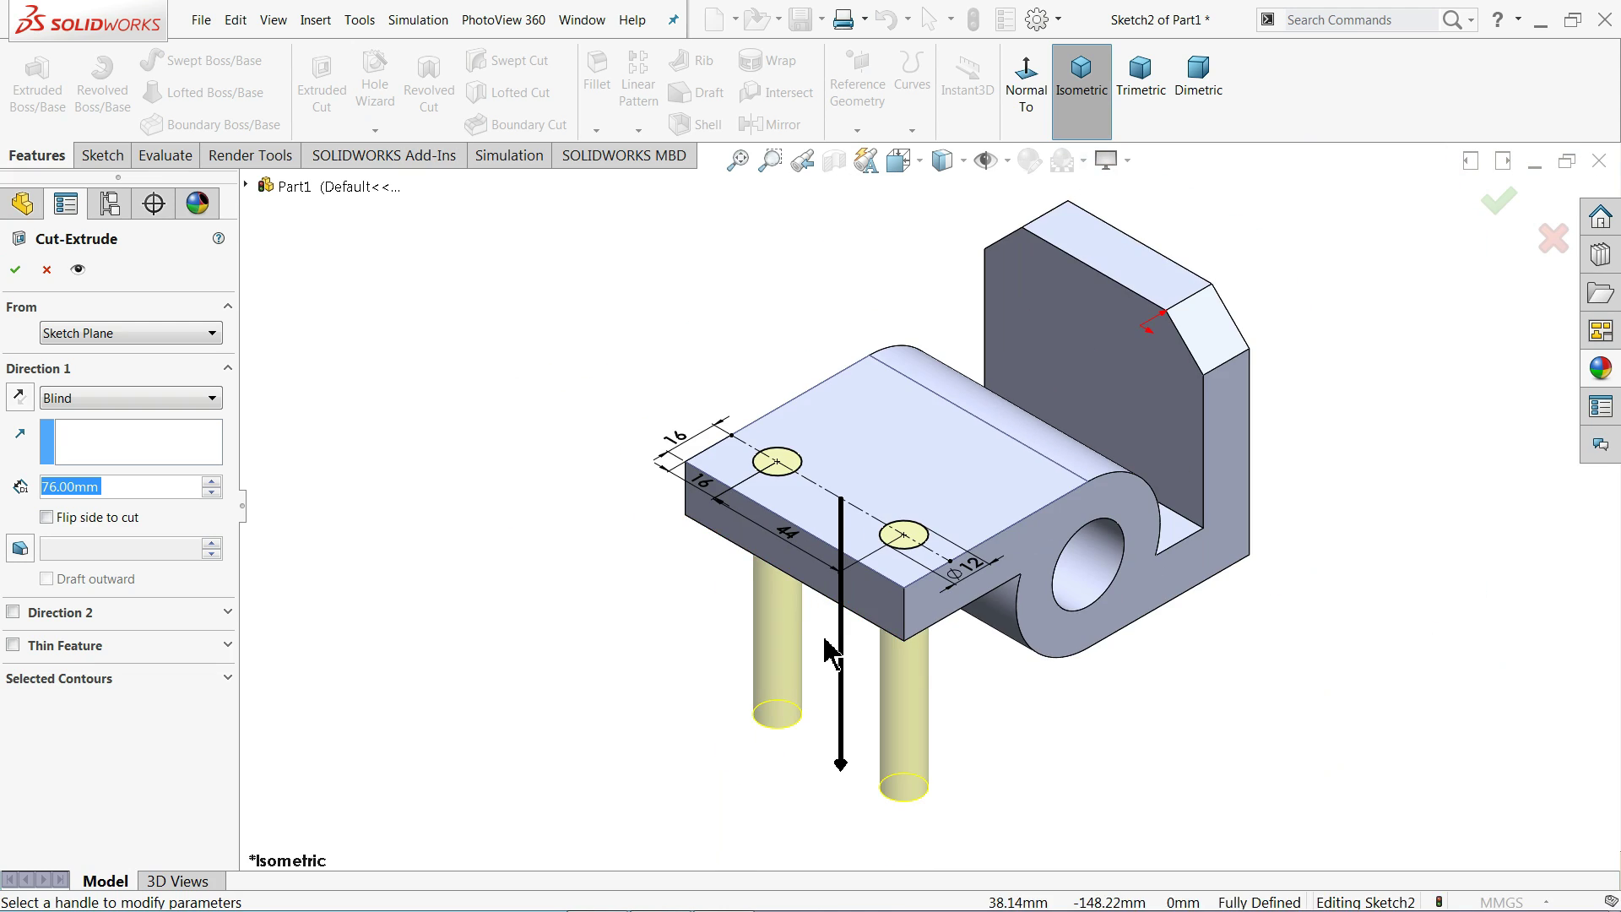
middle_drag(832, 654, 701, 625)
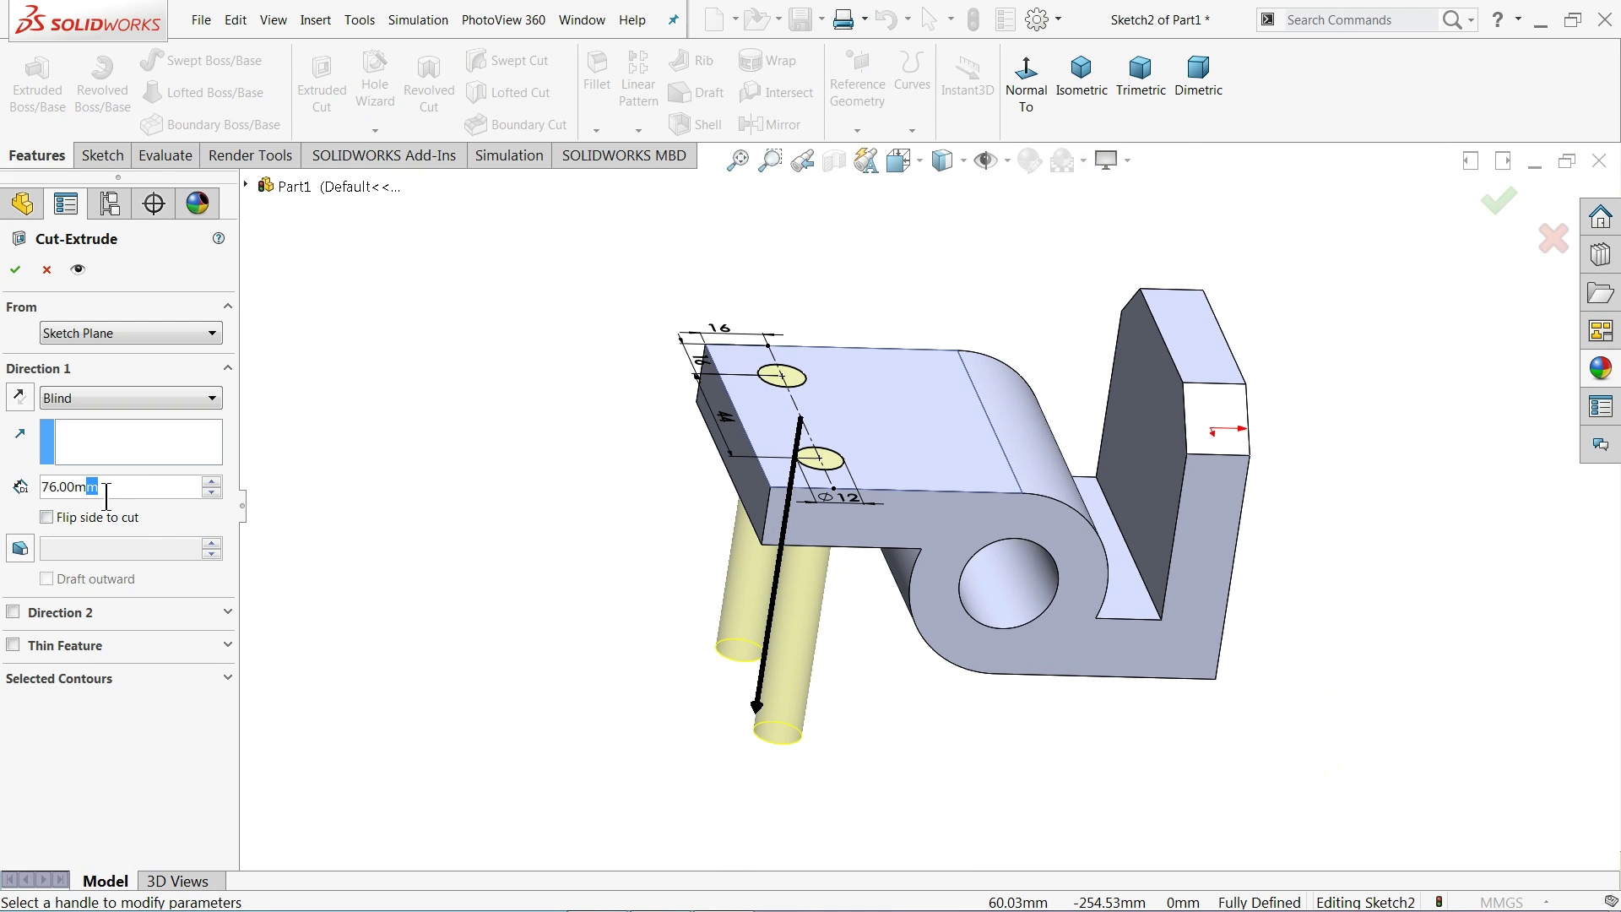
click(76, 398)
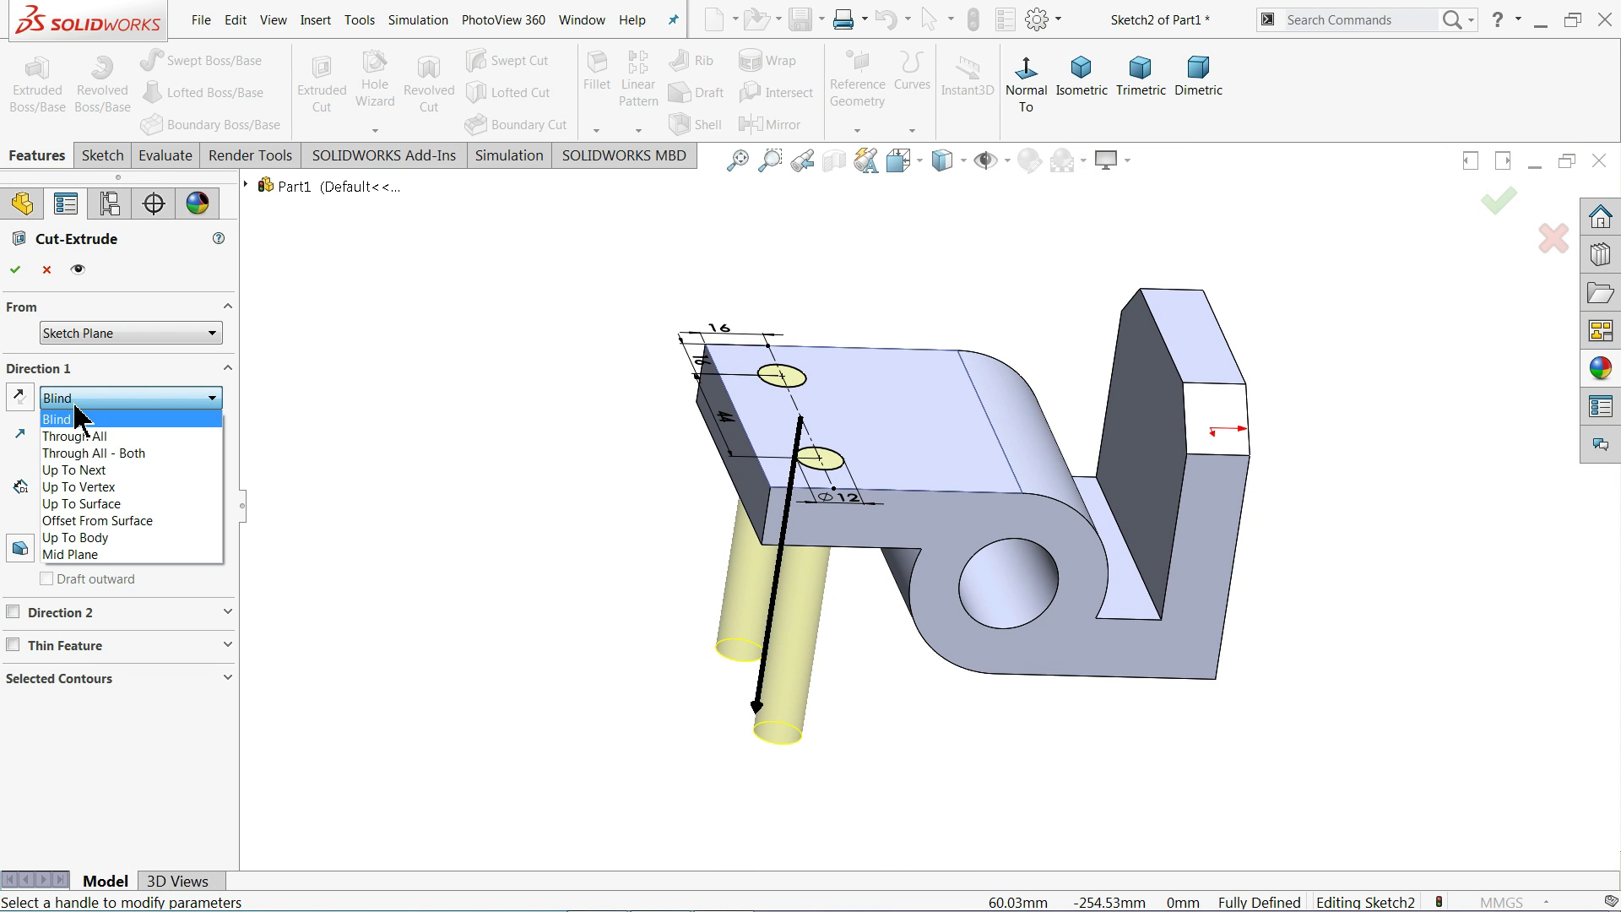
click(79, 418)
click(79, 399)
click(89, 436)
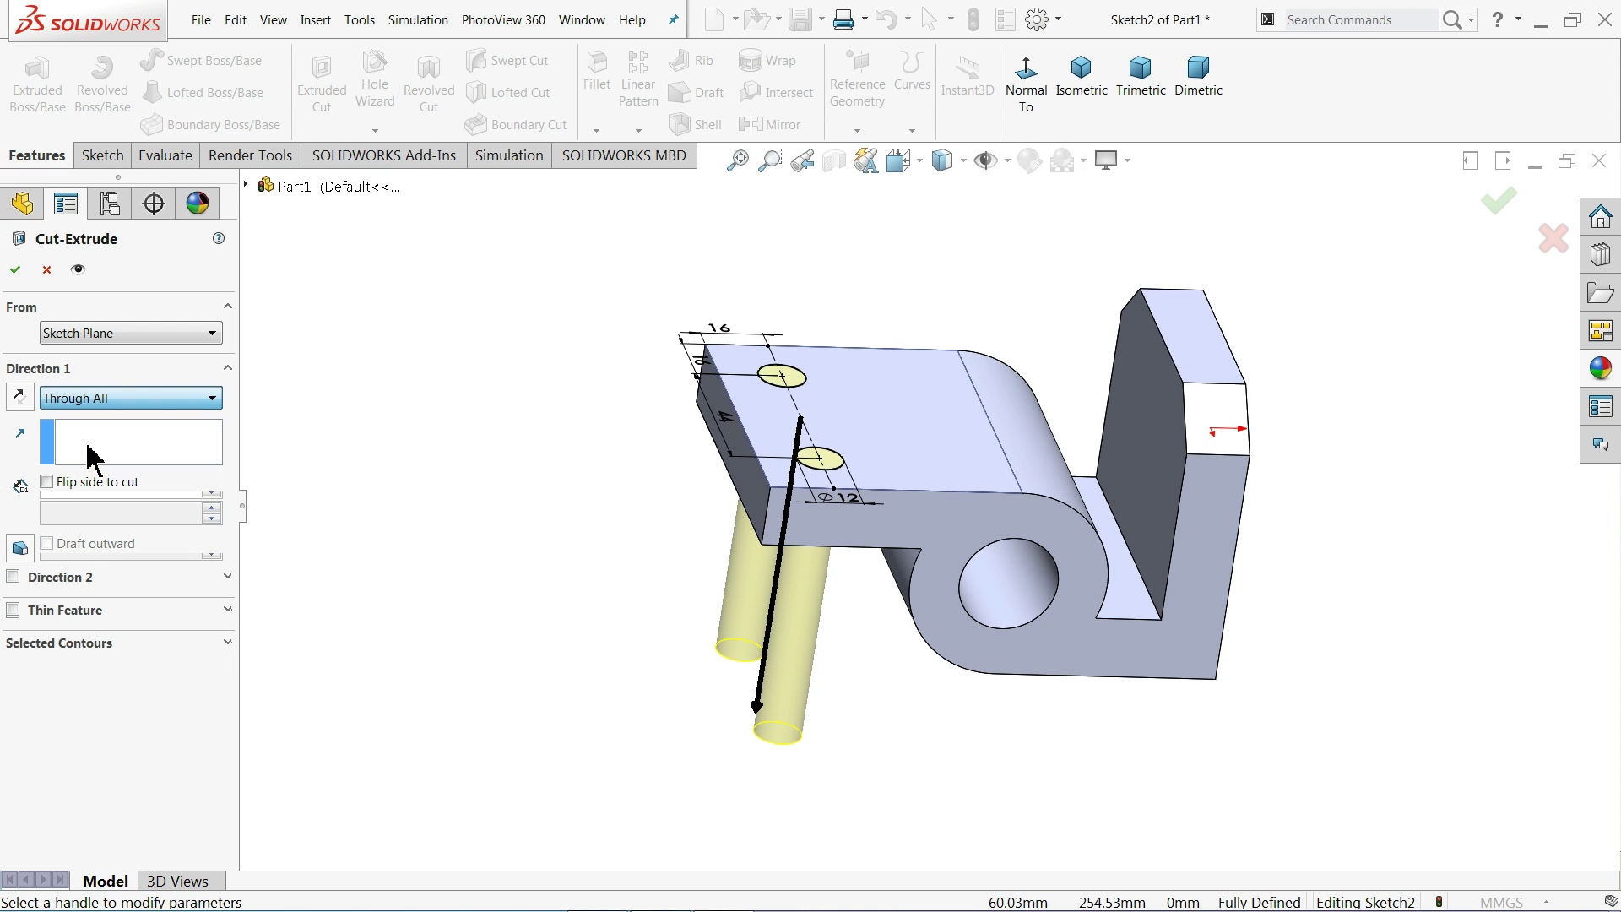
middle_drag(417, 561, 463, 586)
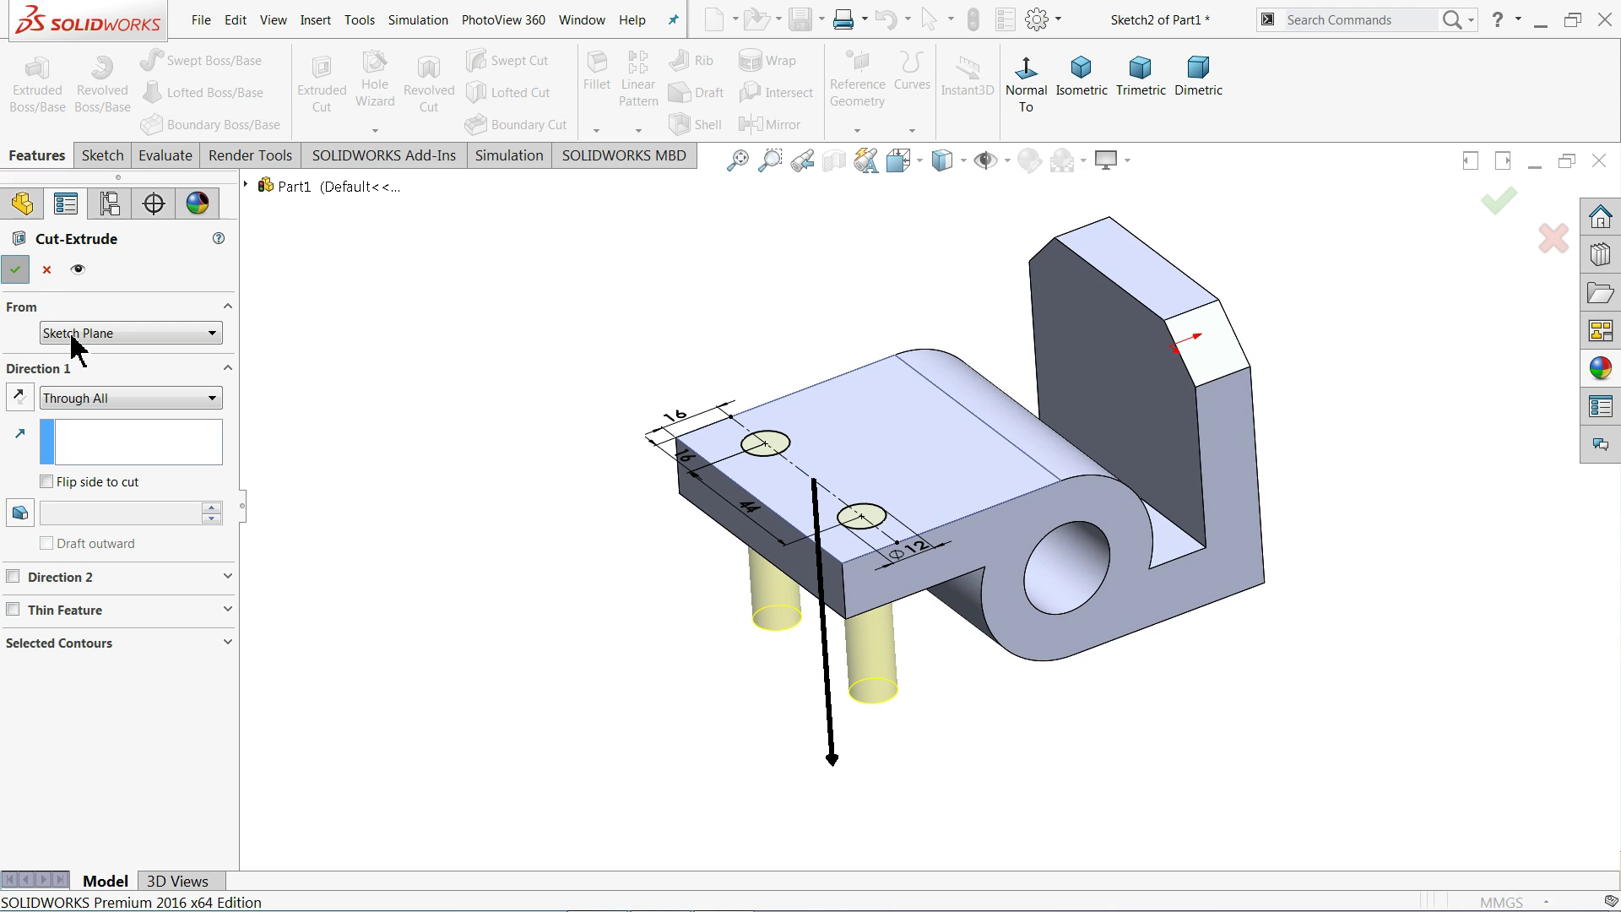
key(Return)
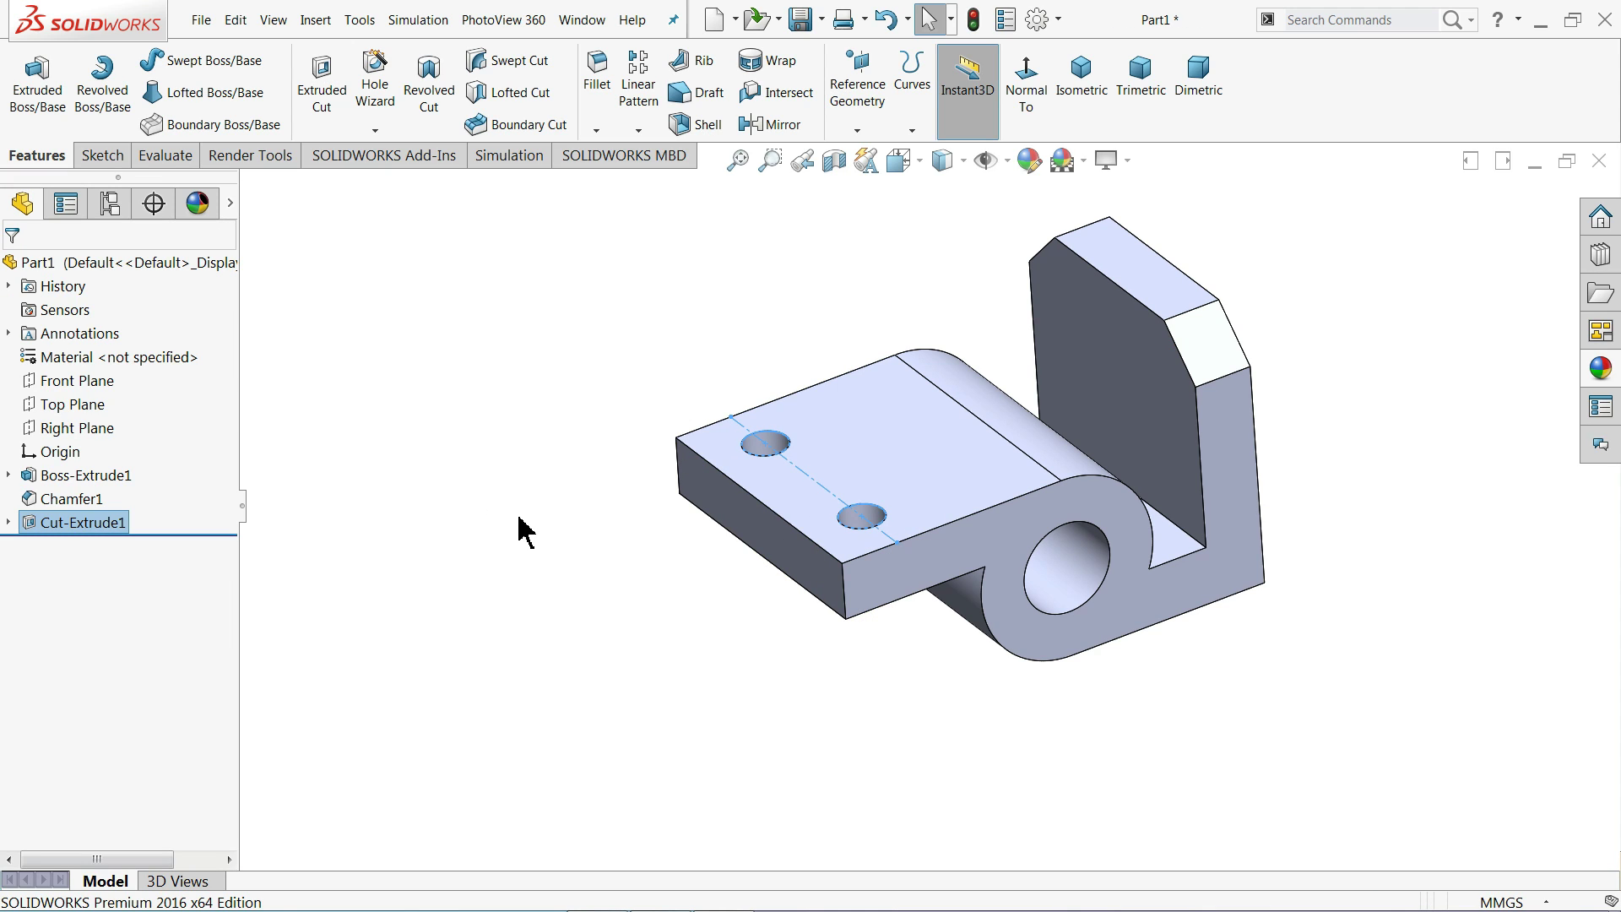
middle_drag(934, 460, 760, 442)
click(712, 371)
scroll(963, 412, up, 3)
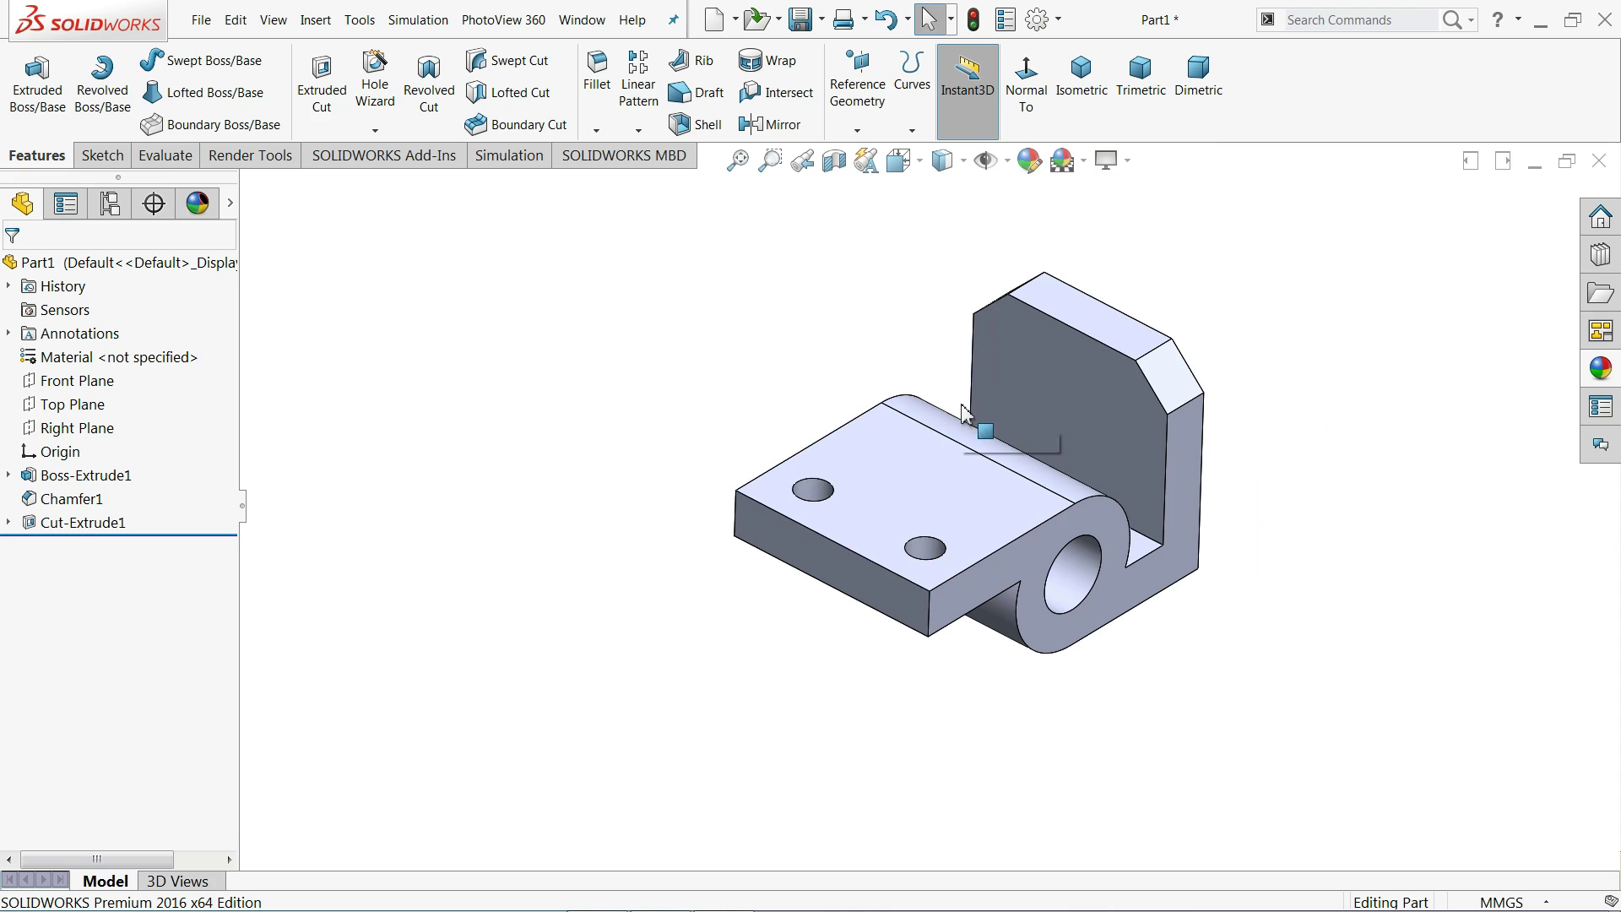
Step: Start a sketch on the upright plate's outer face and draw a circle about 25 mm in diameter in its upper half
scroll(1170, 427, down, 3)
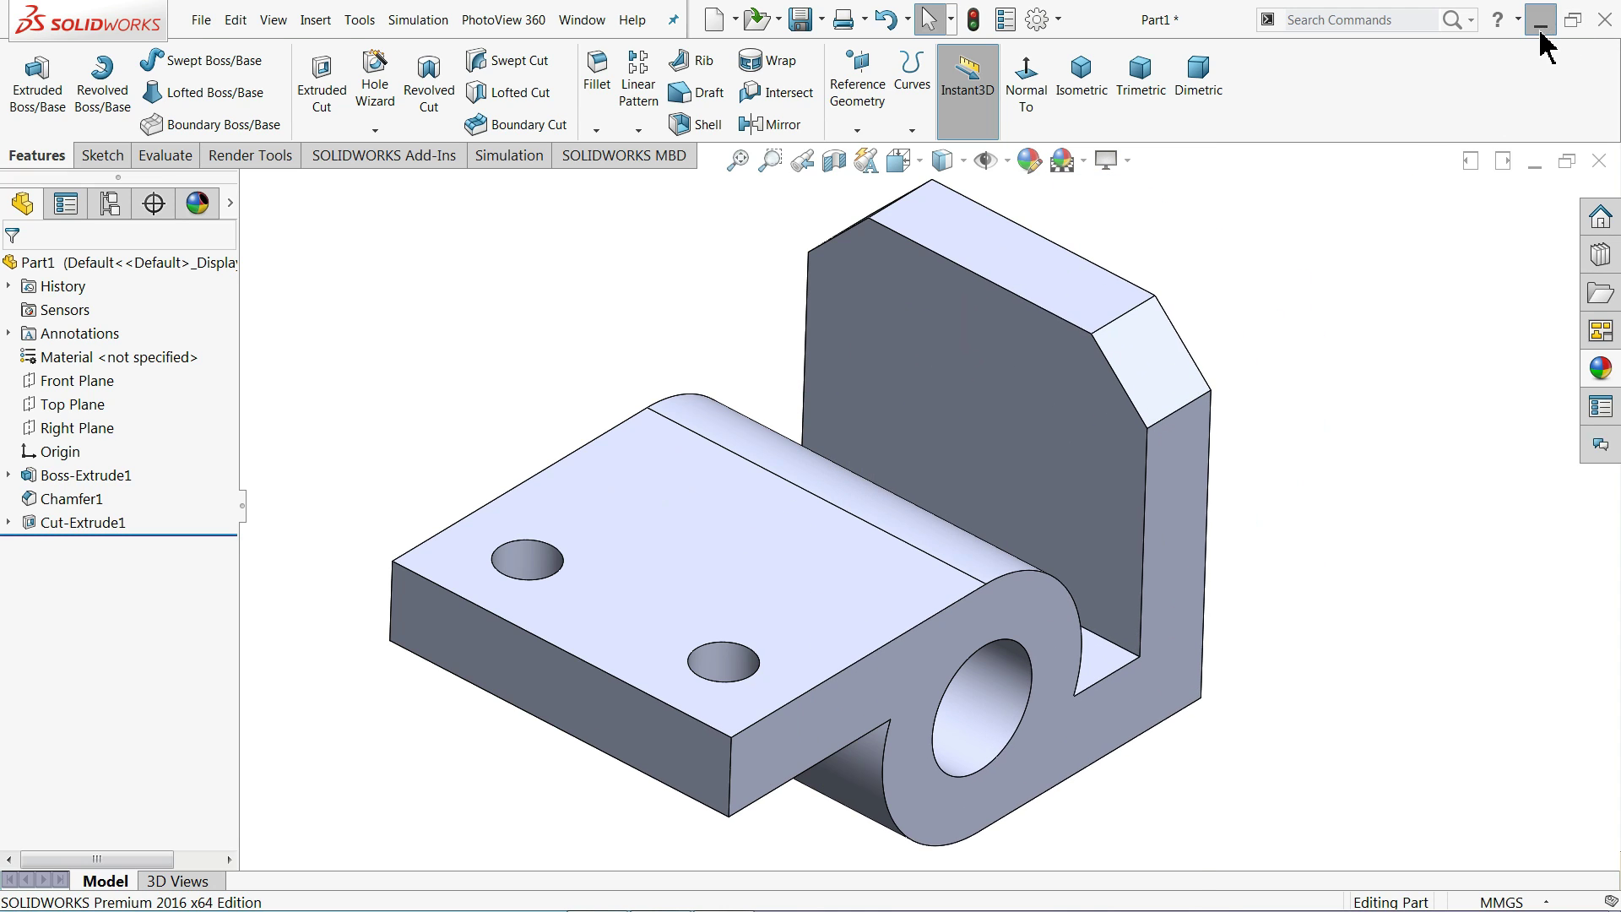
click(1541, 32)
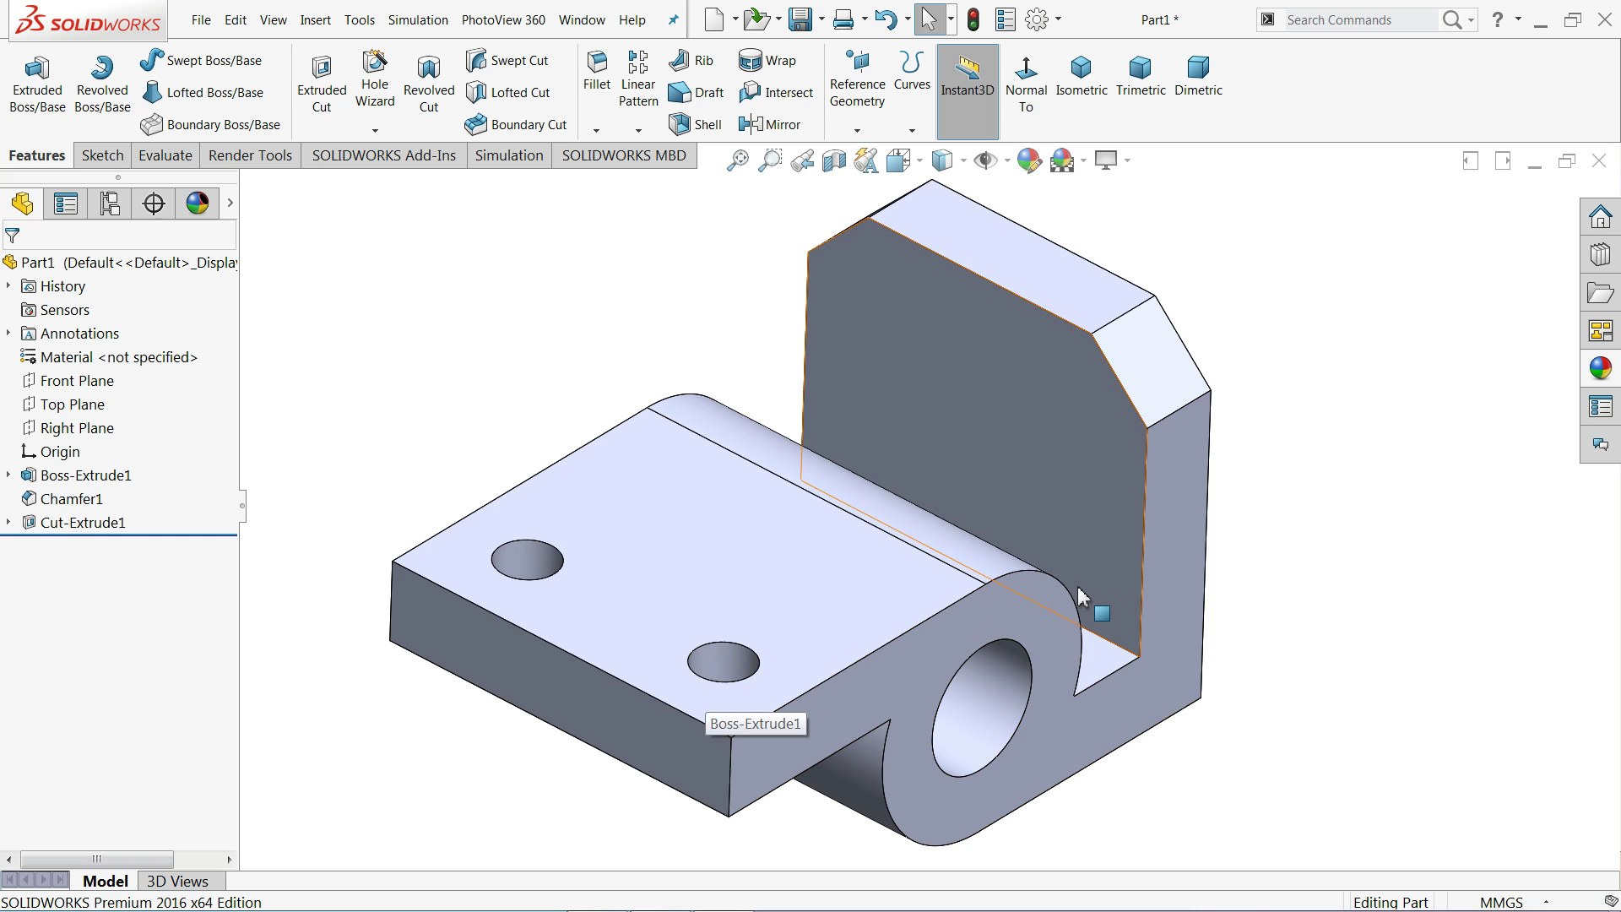
middle_drag(743, 706, 1046, 459)
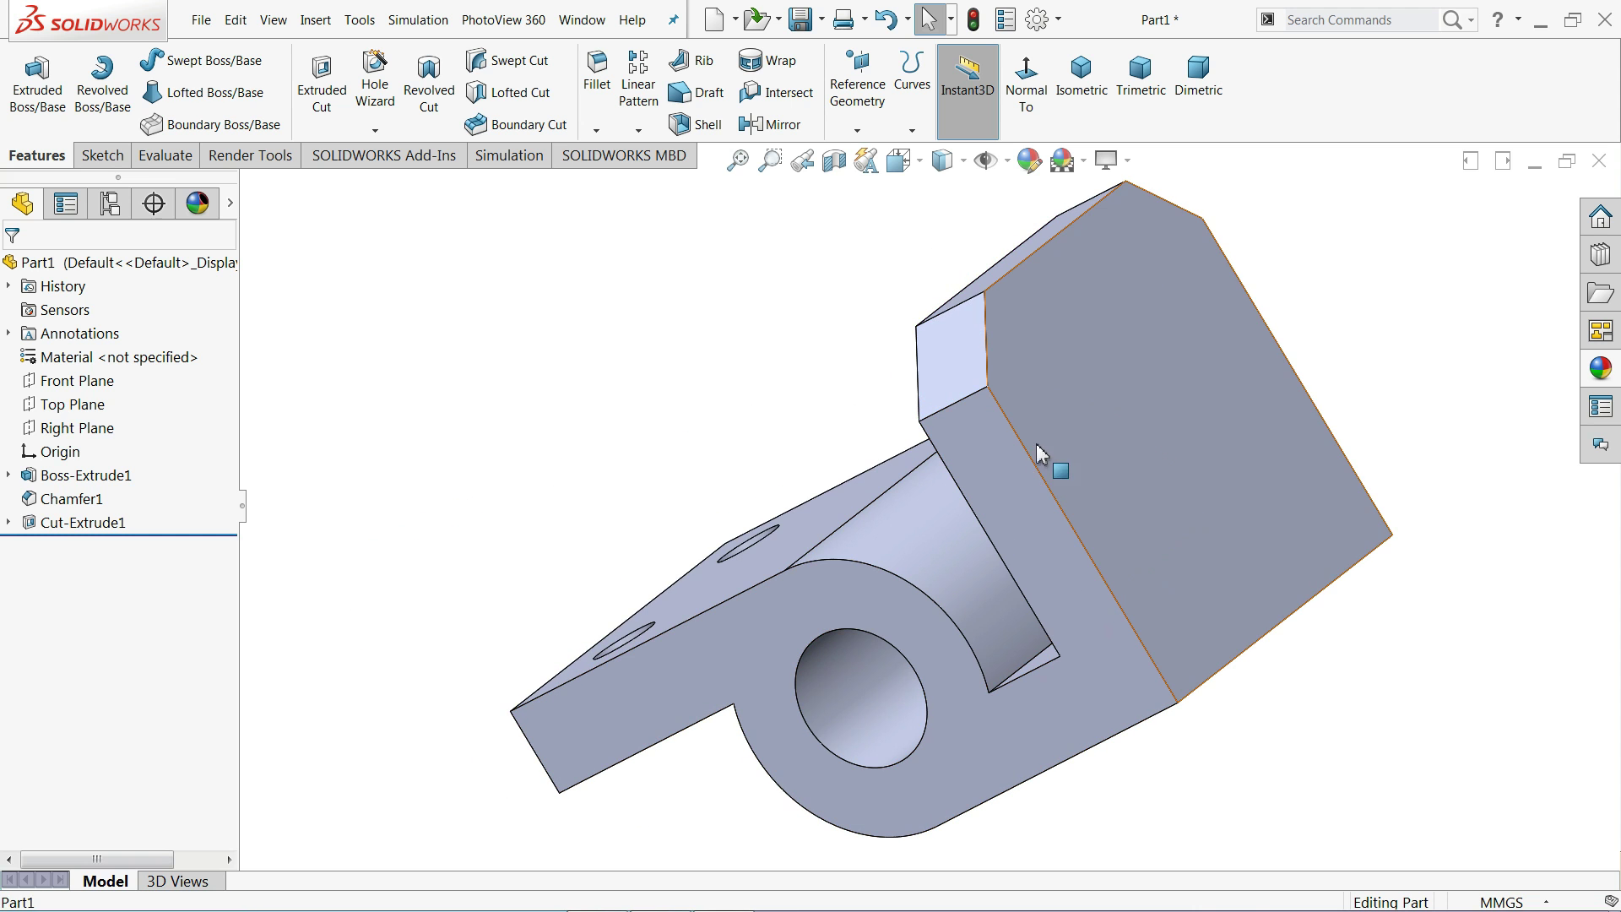
click(1047, 431)
click(1111, 373)
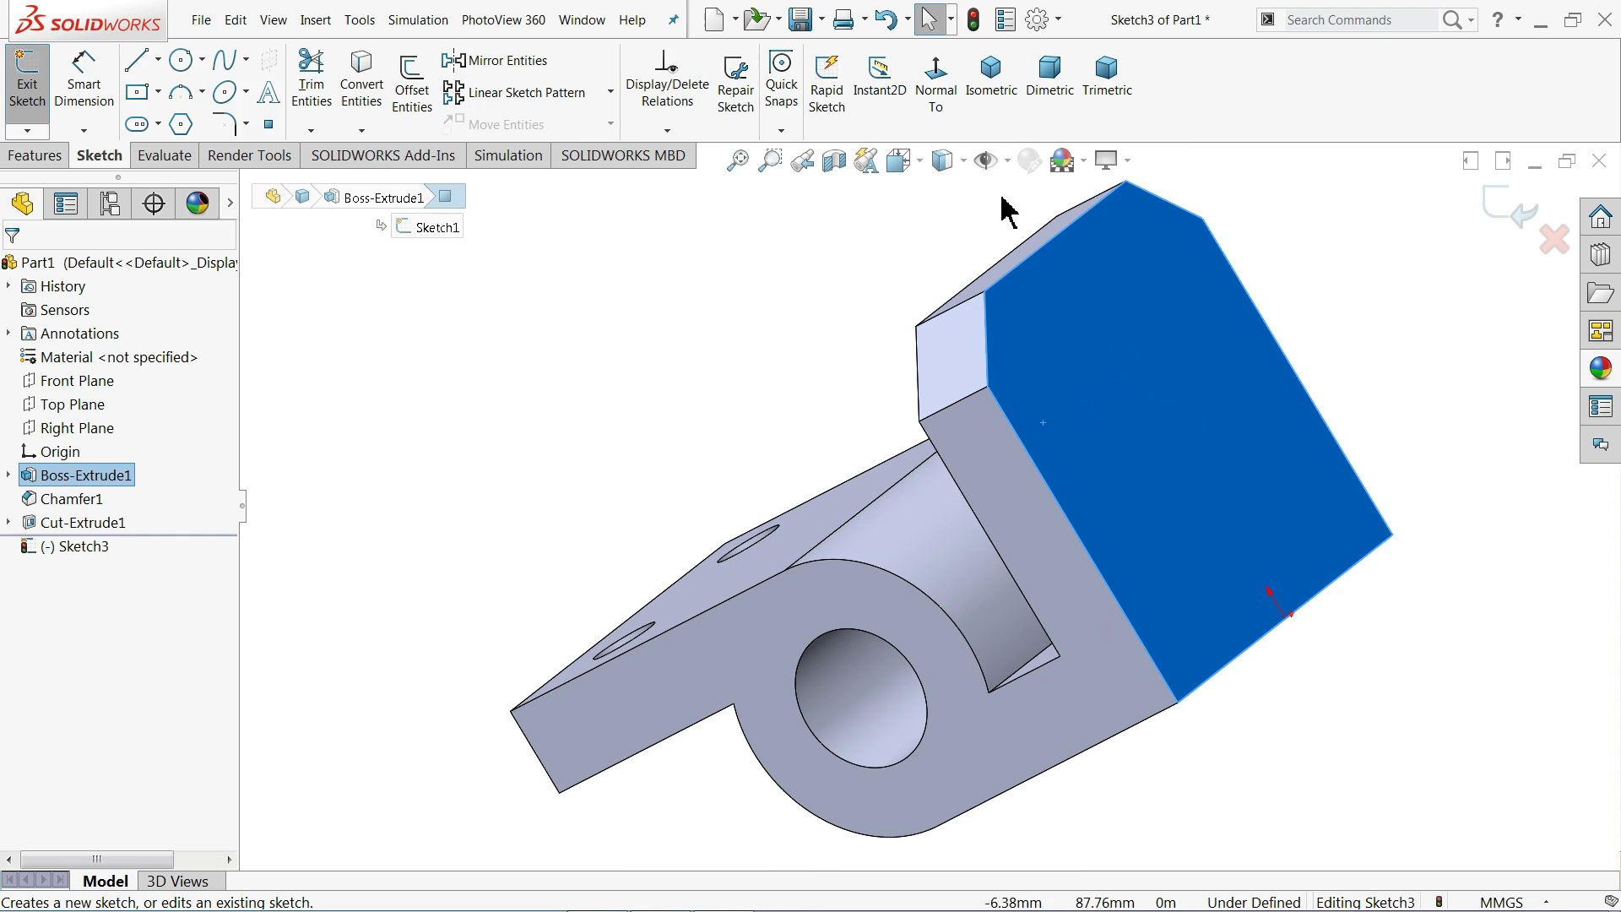
click(939, 84)
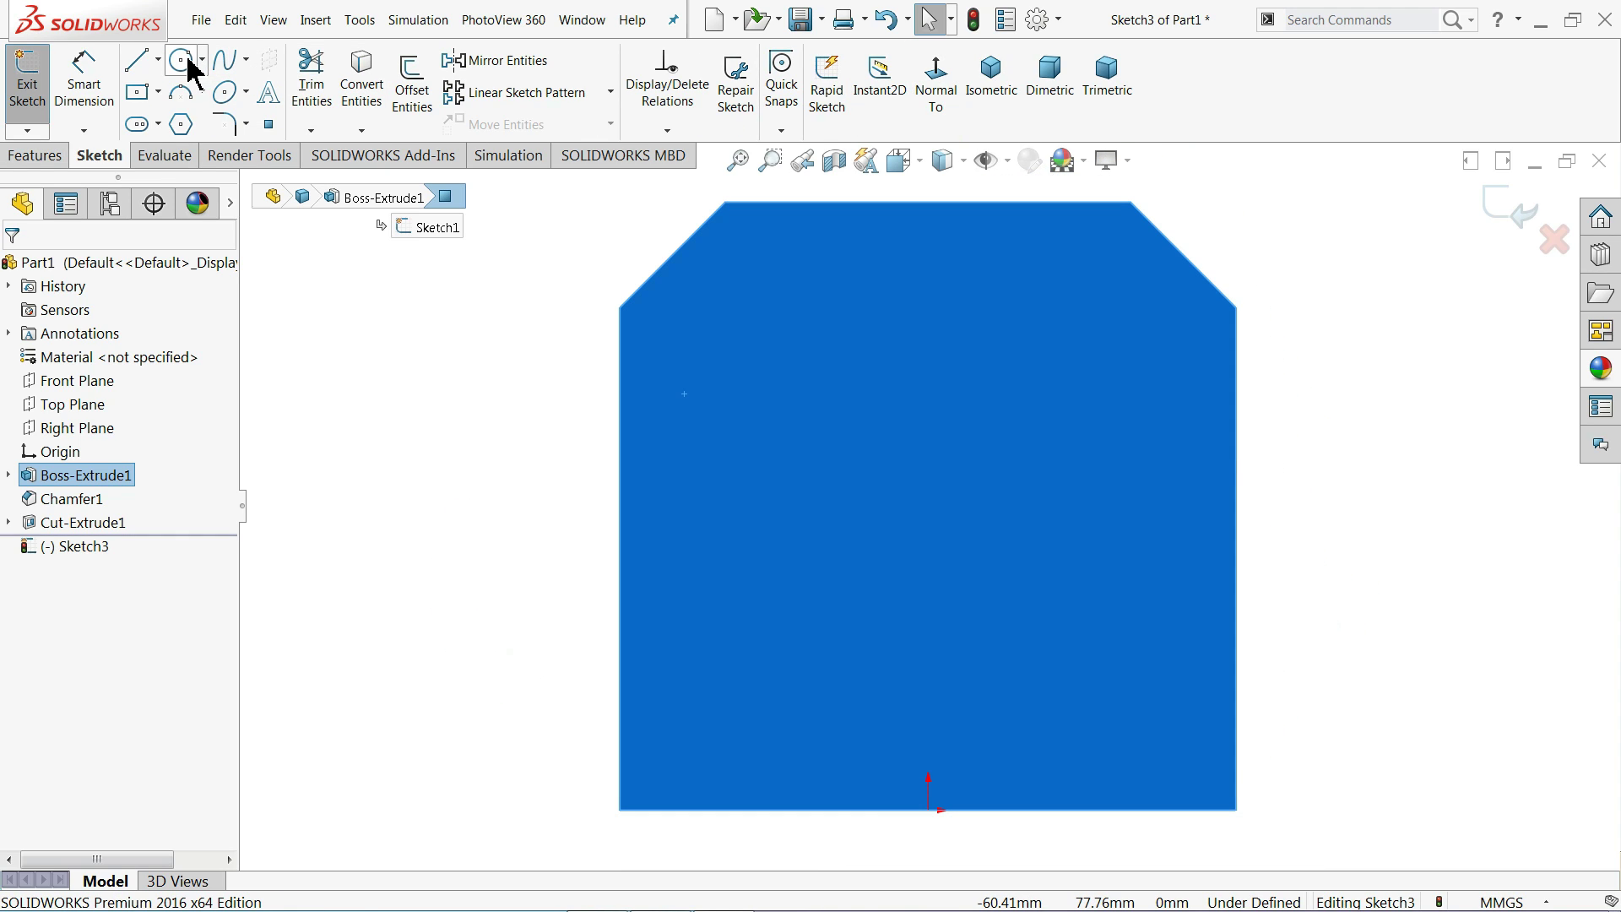
click(182, 60)
click(807, 431)
click(885, 500)
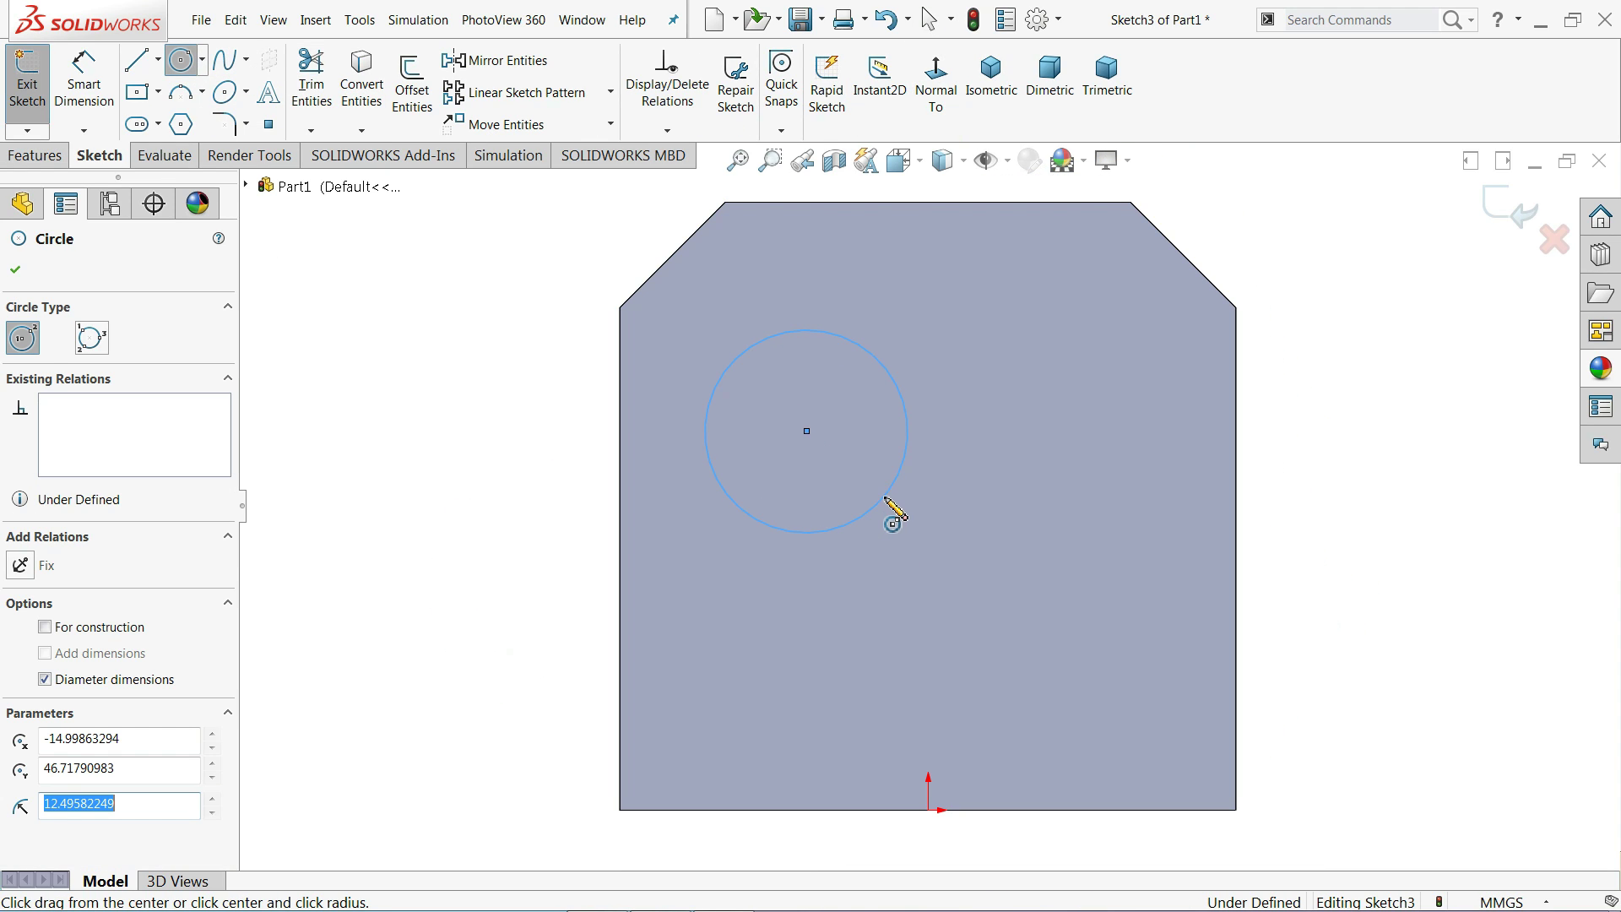
Step: Dimension the circle's diameter as 25 mm
click(83, 80)
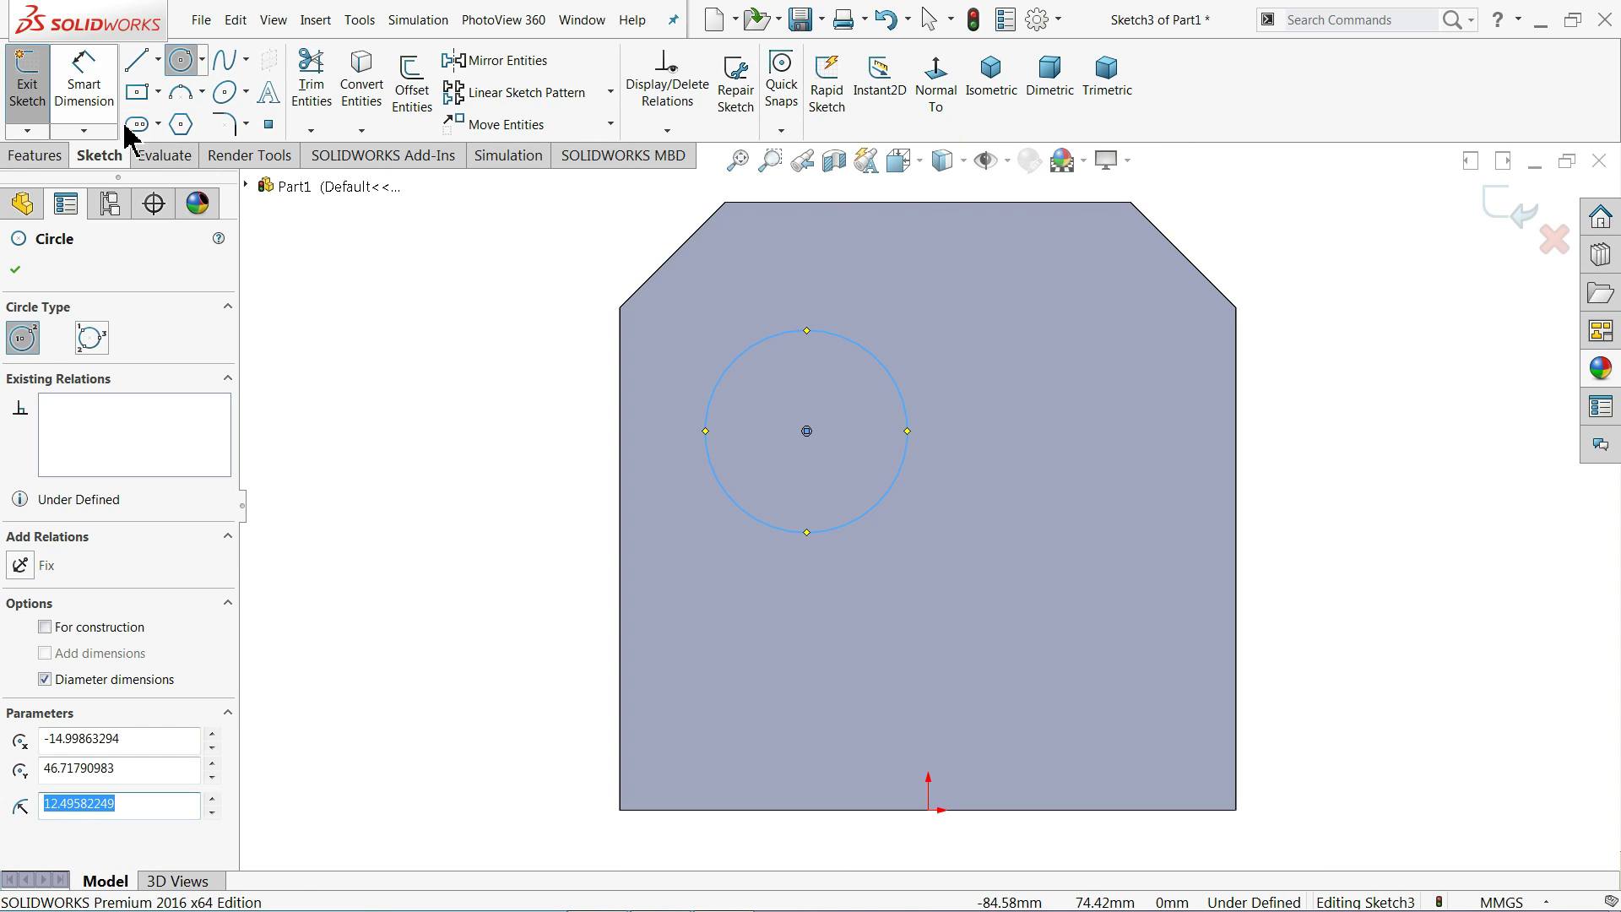
click(713, 474)
click(553, 443)
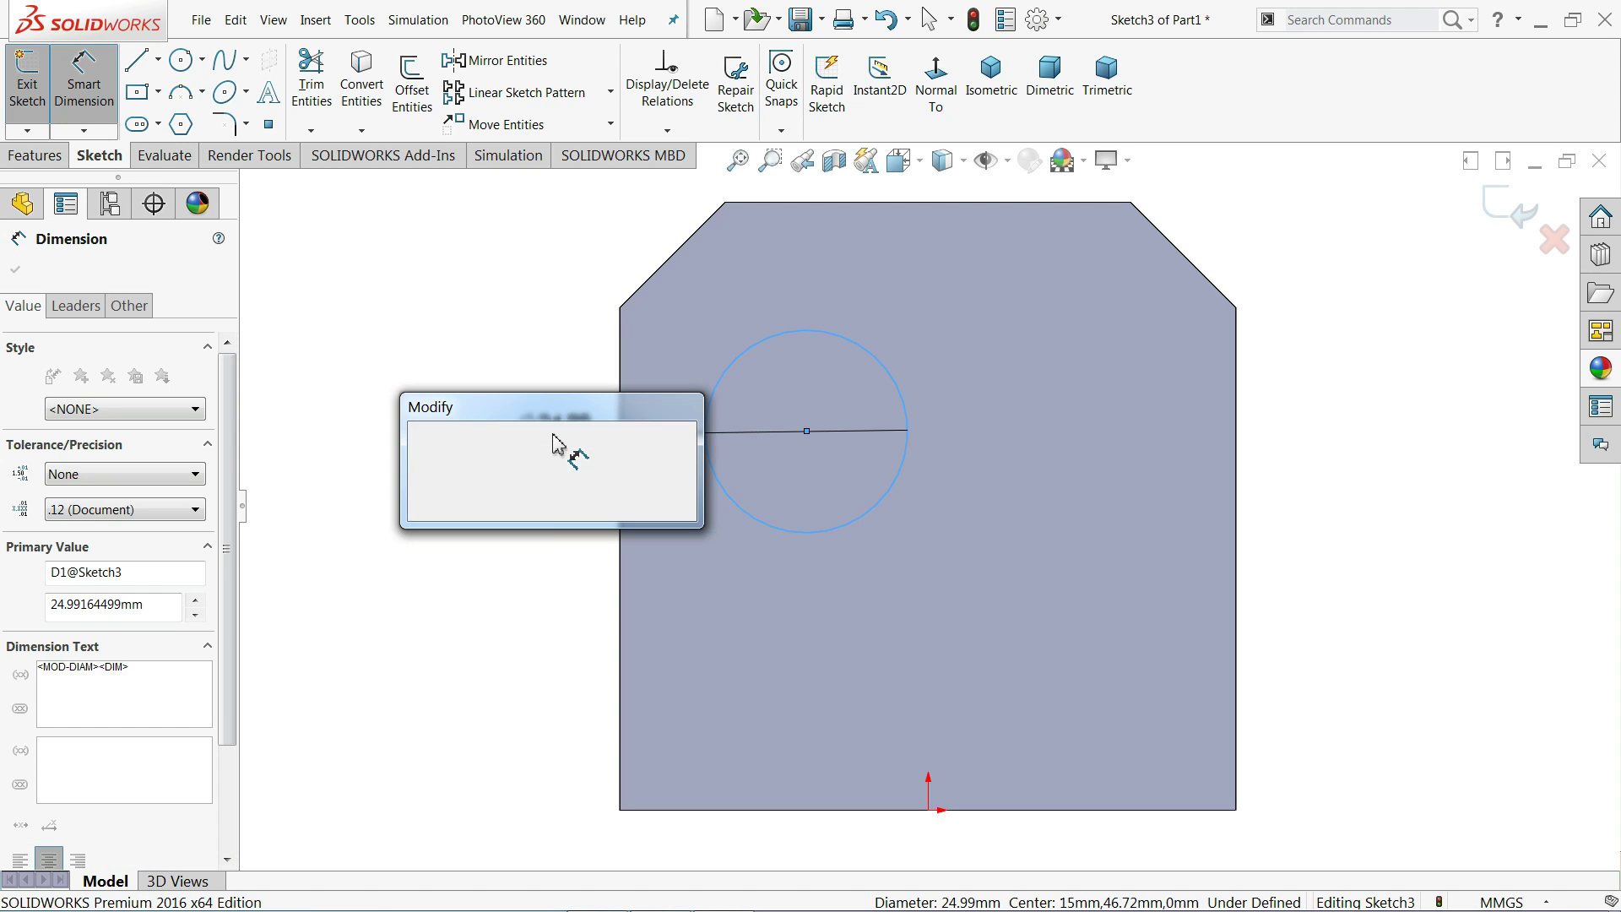
text(25)
key(Return)
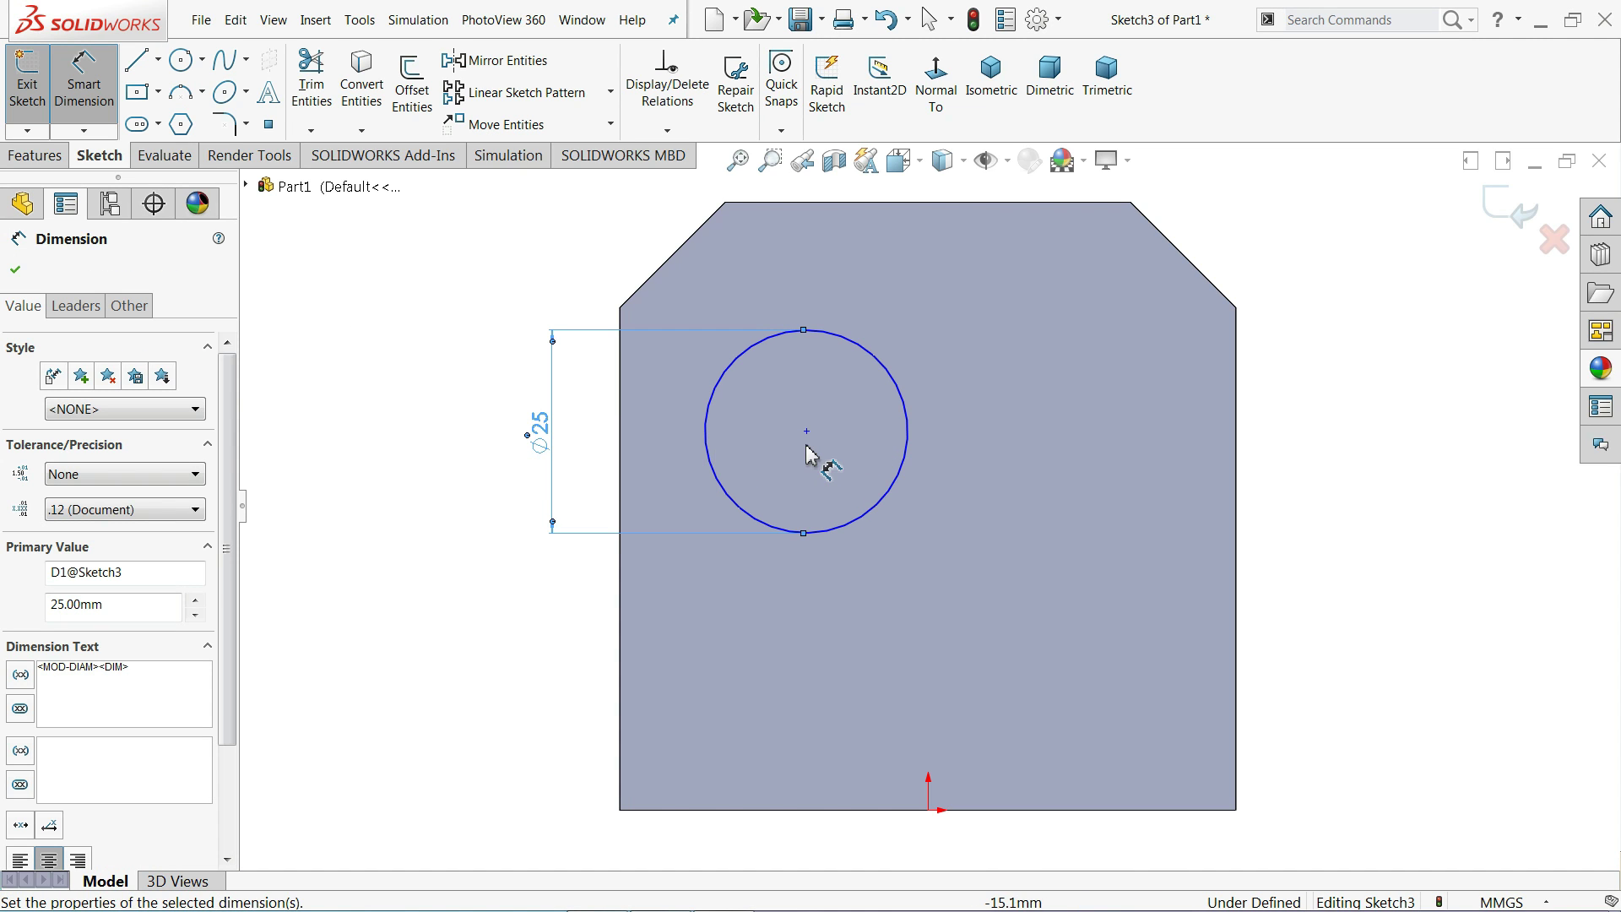
Step: Dimension the circle's centre 32 mm below the upright plate's top edge and finish dimensioning
click(809, 431)
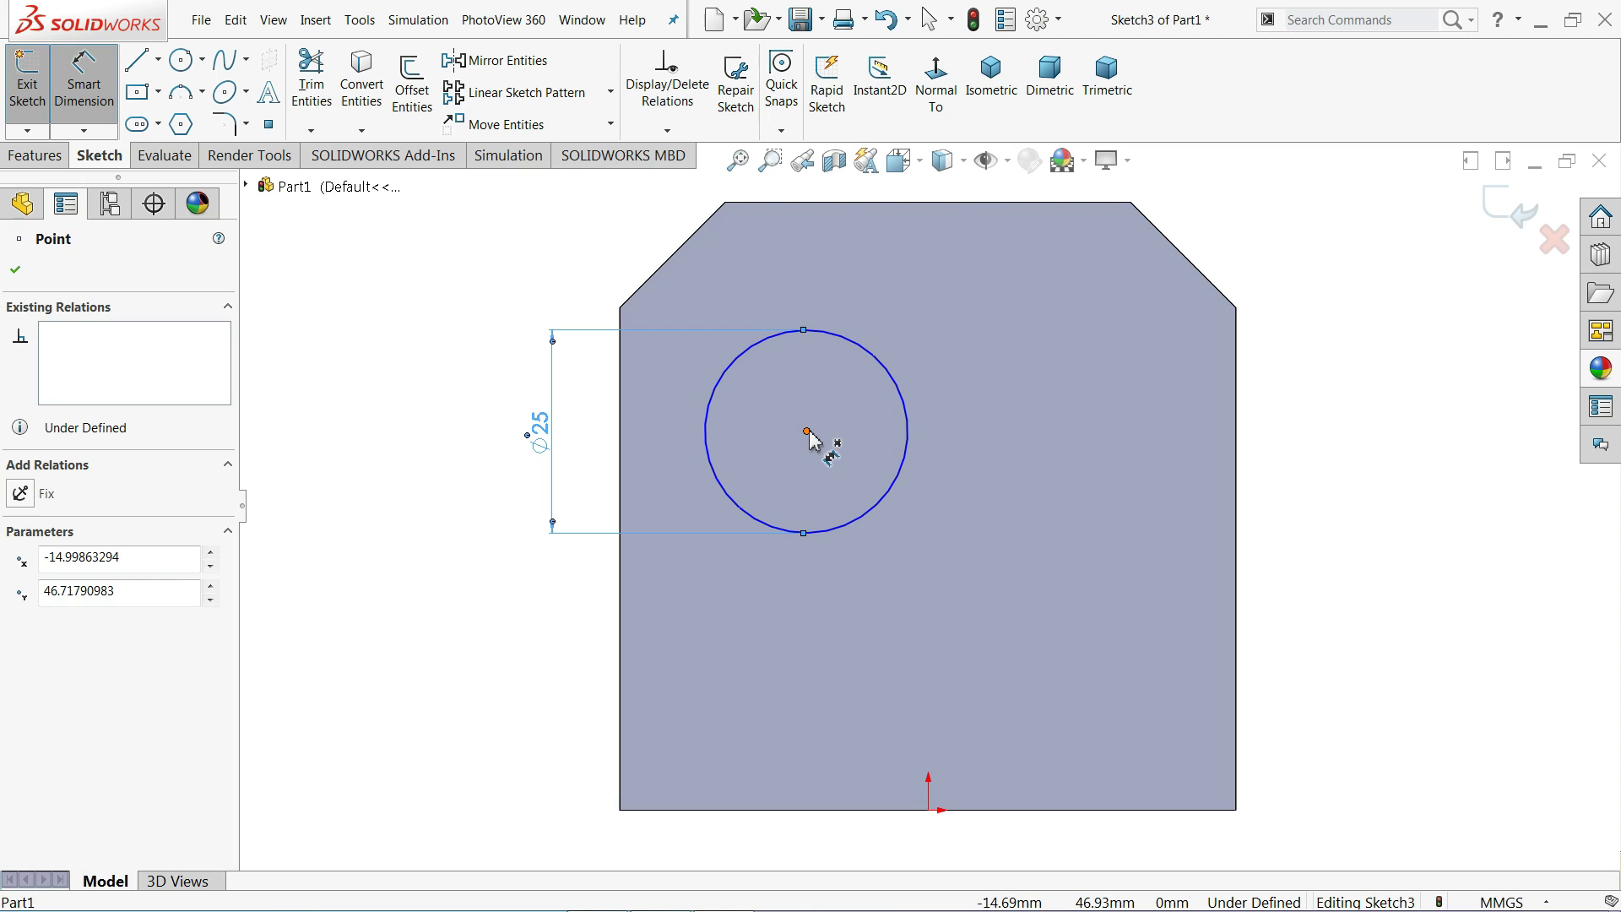
click(838, 207)
click(1316, 351)
text(32)
key(Return)
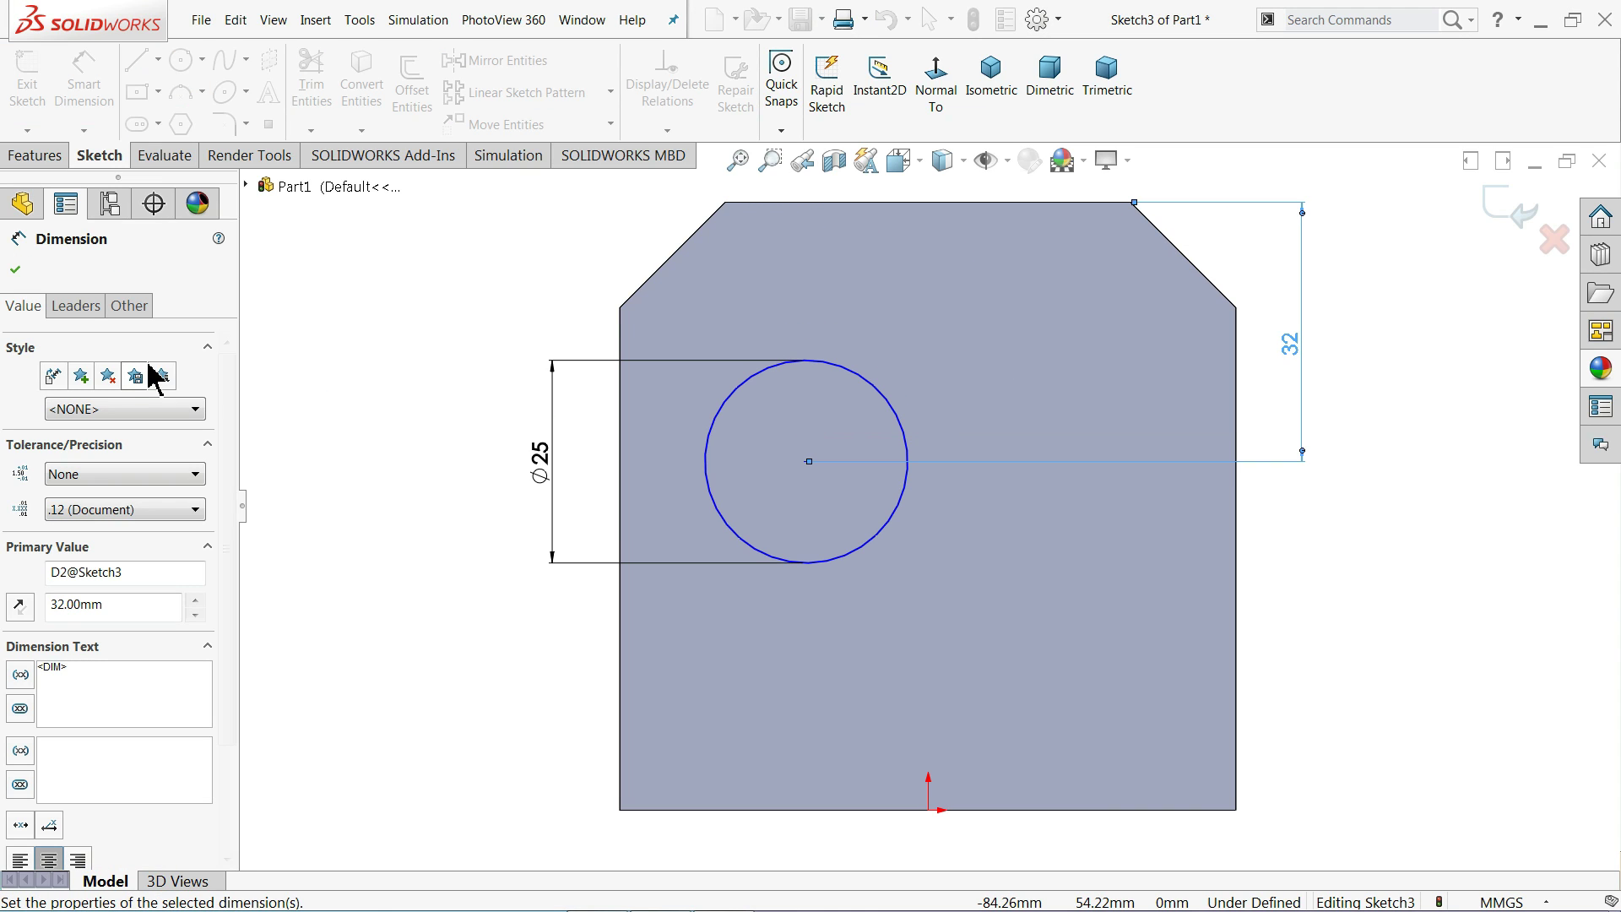
click(14, 272)
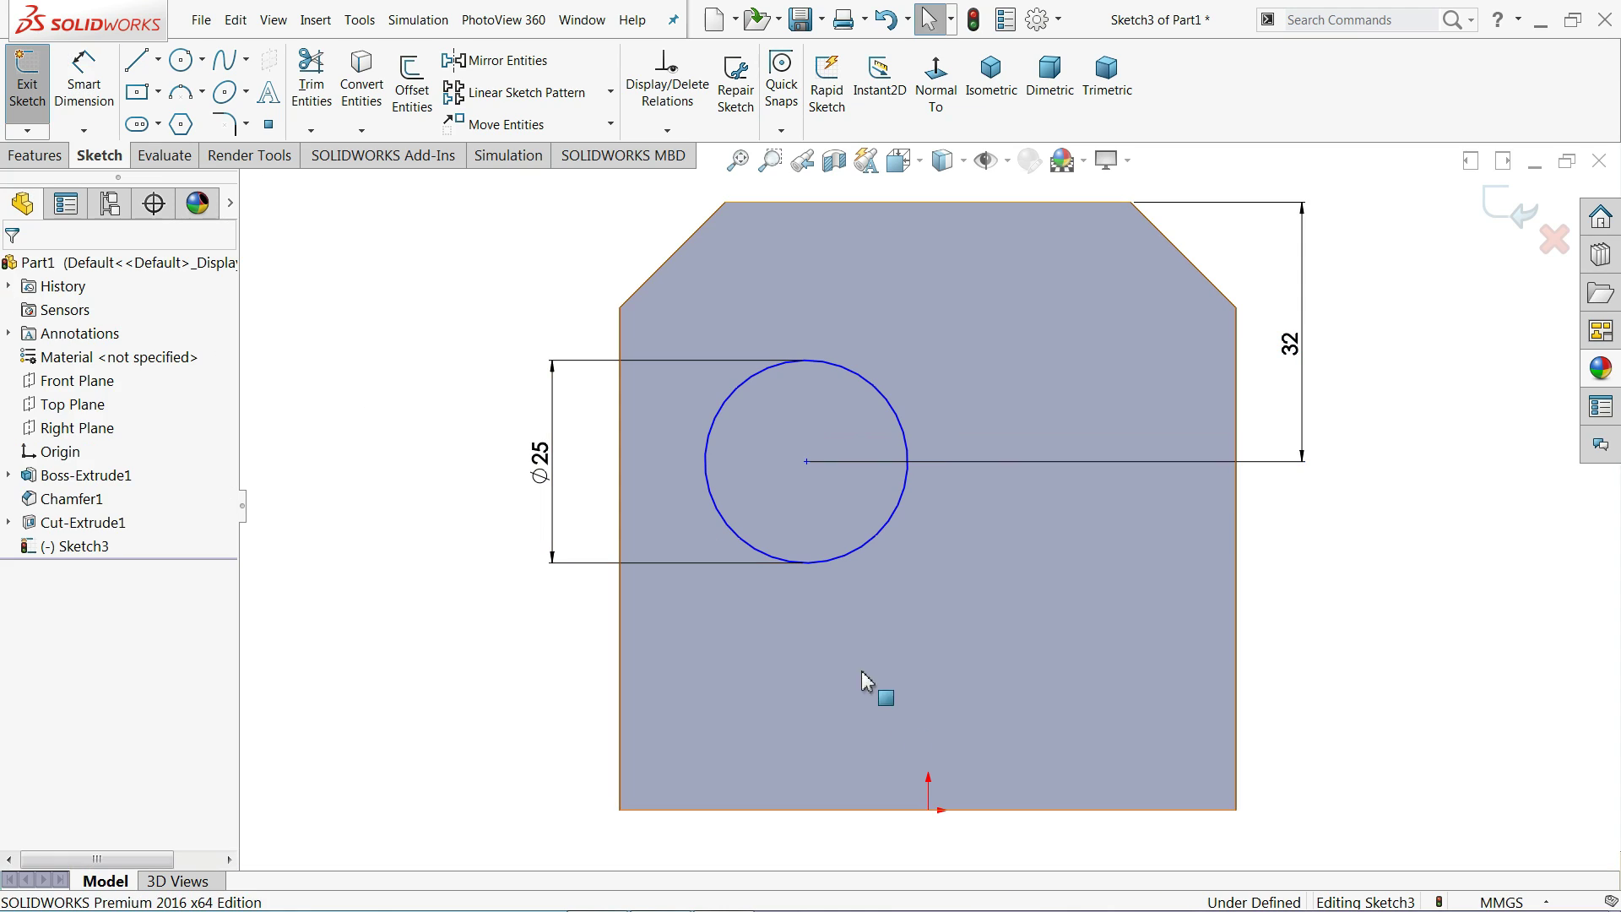
Step: Add a Vertical relation between the origin and the circle's centre
click(929, 811)
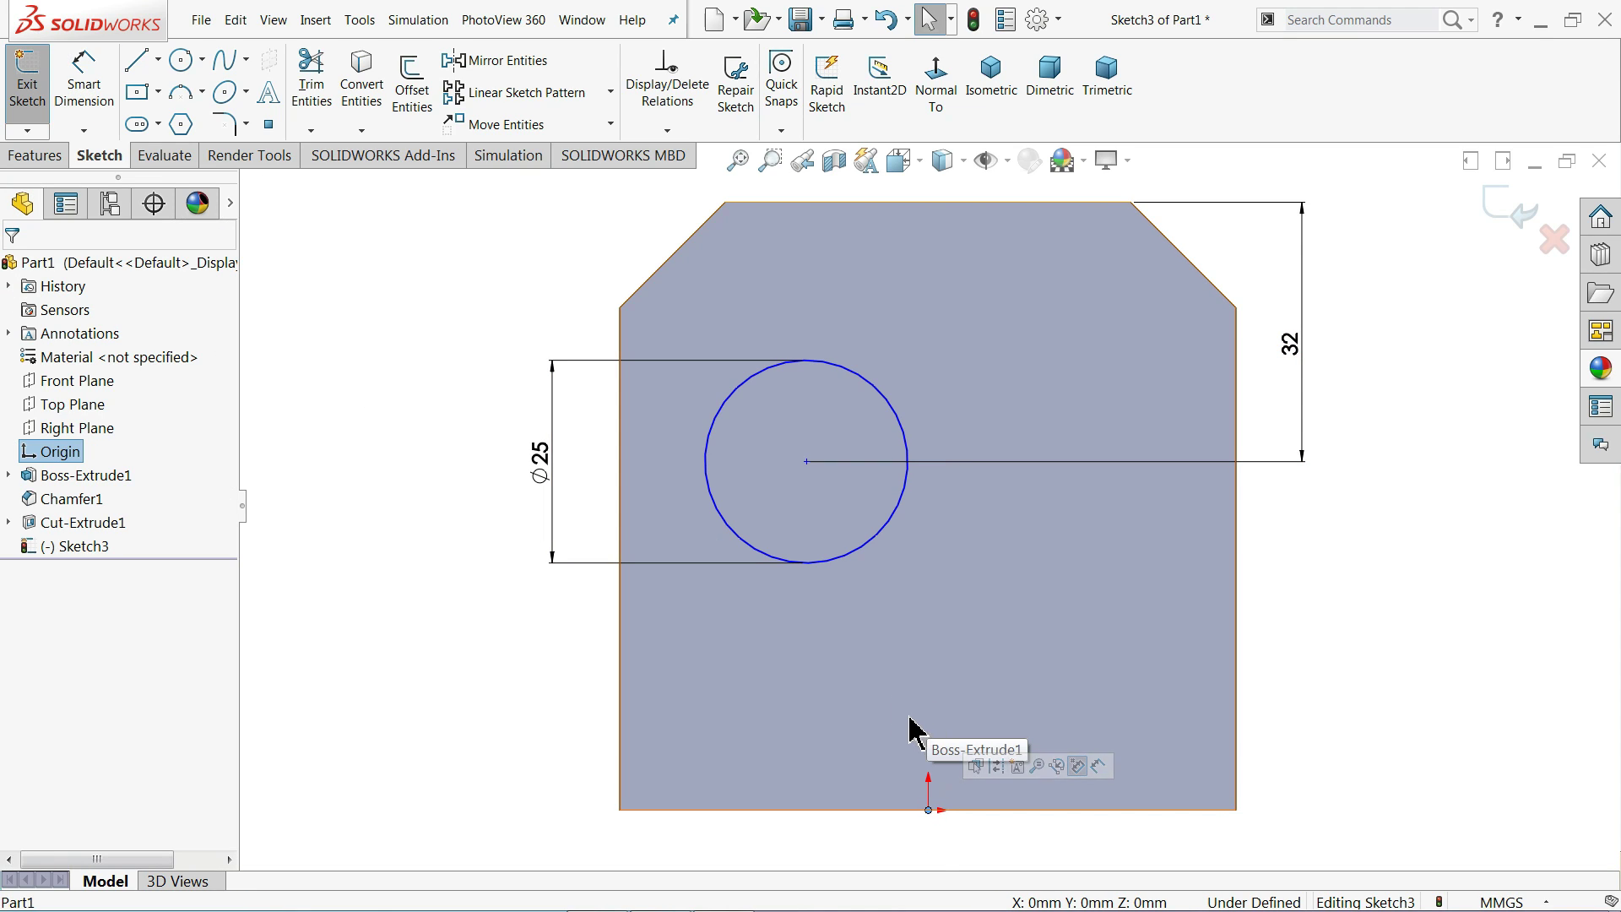
ctrl+click(807, 462)
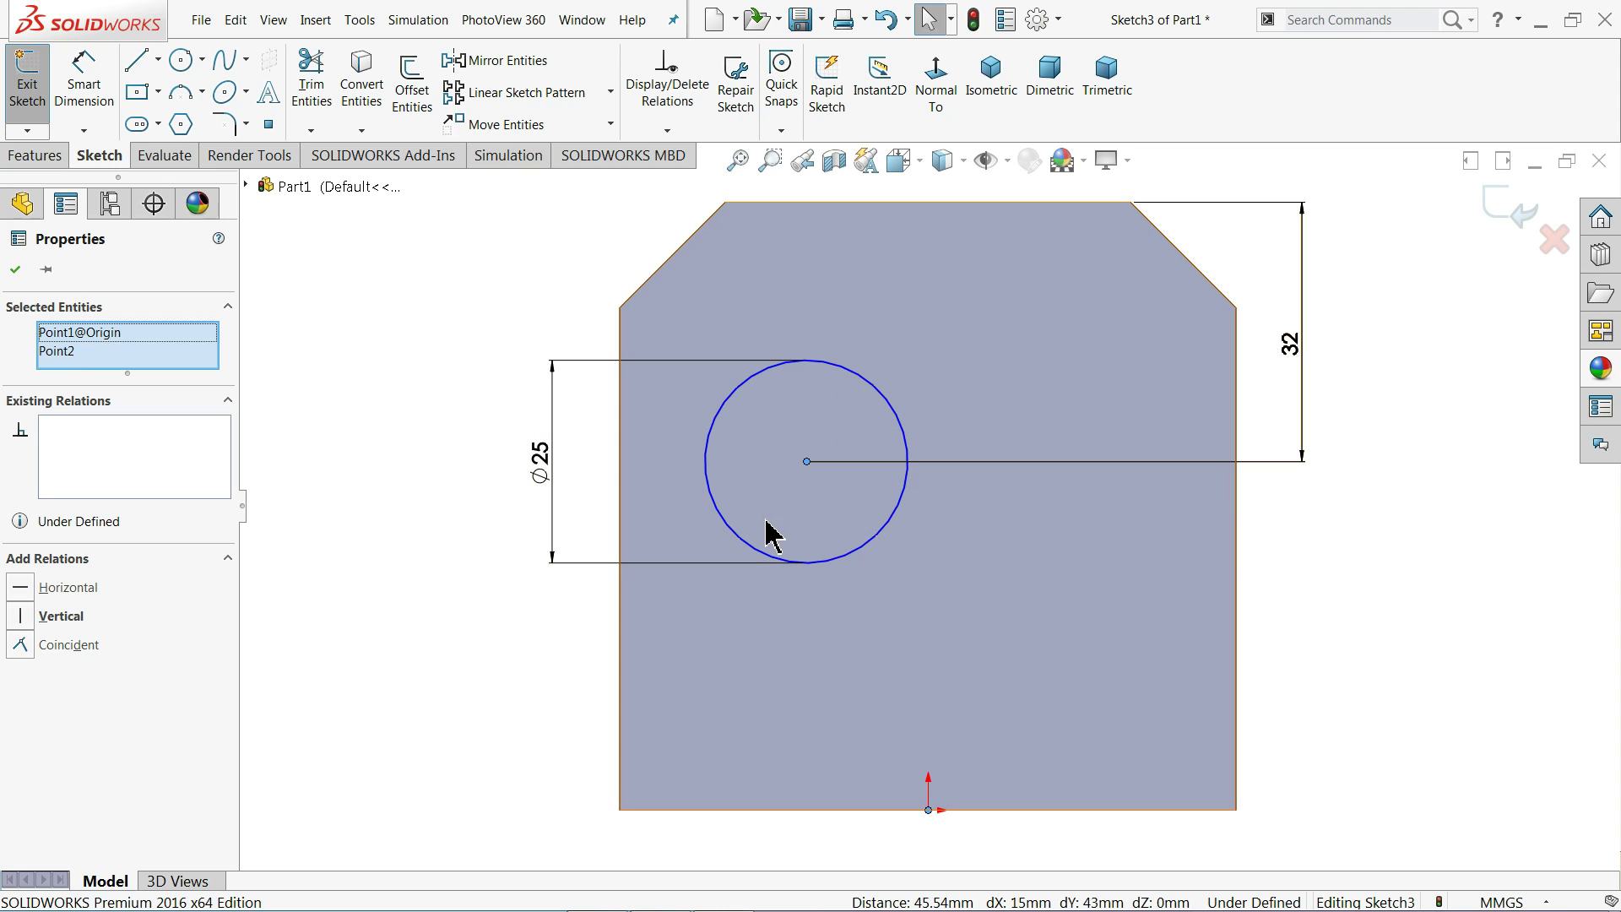
click(60, 621)
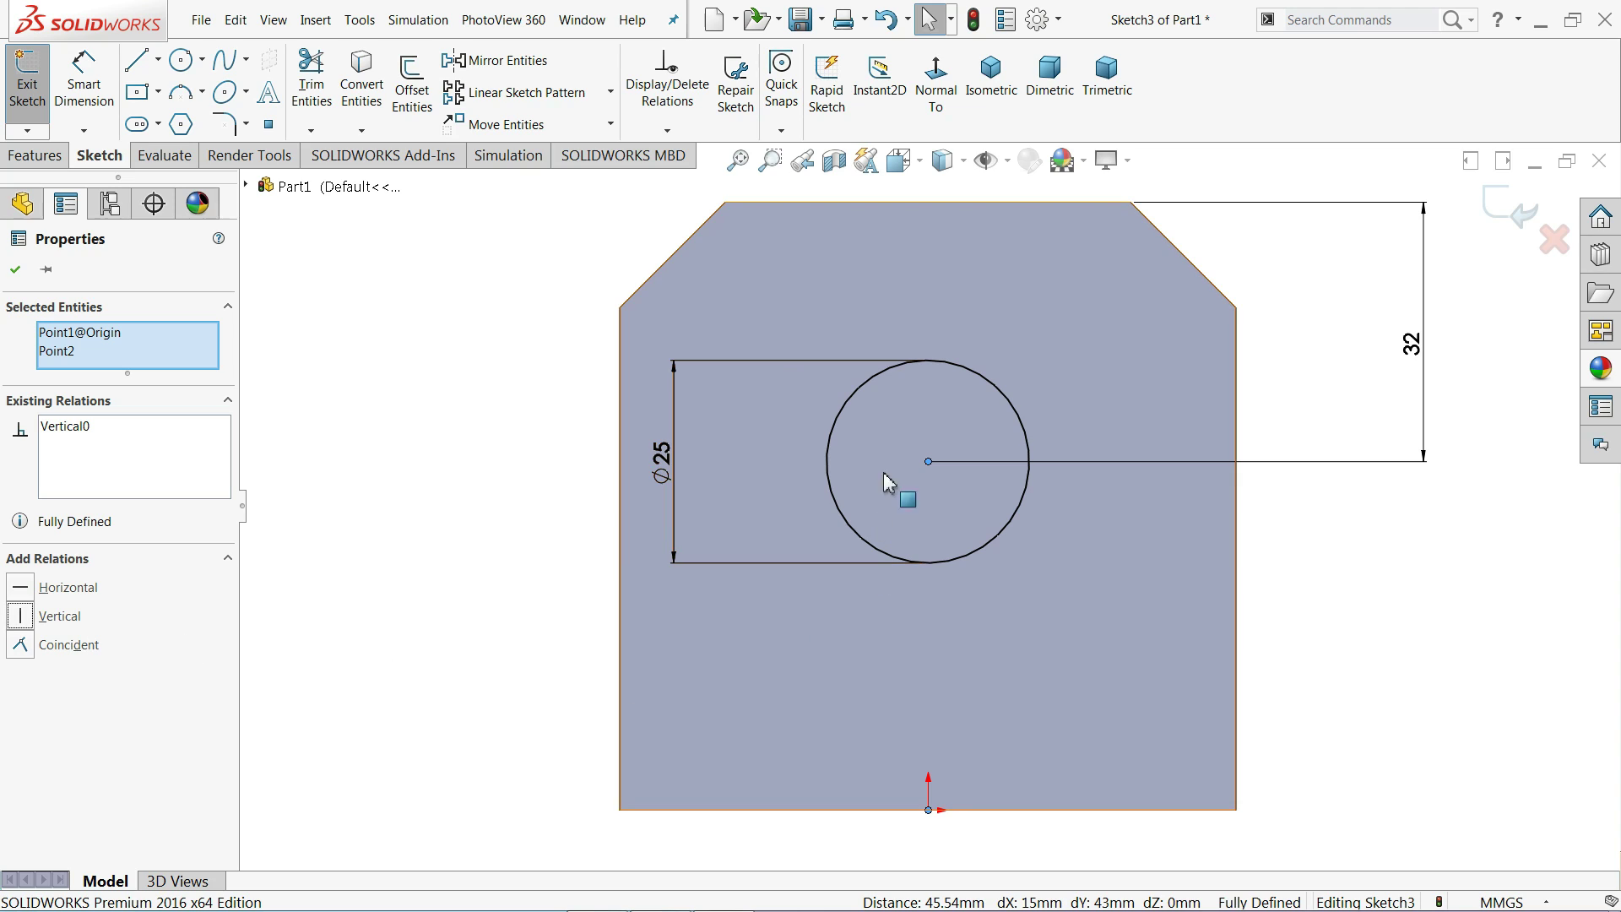
click(16, 268)
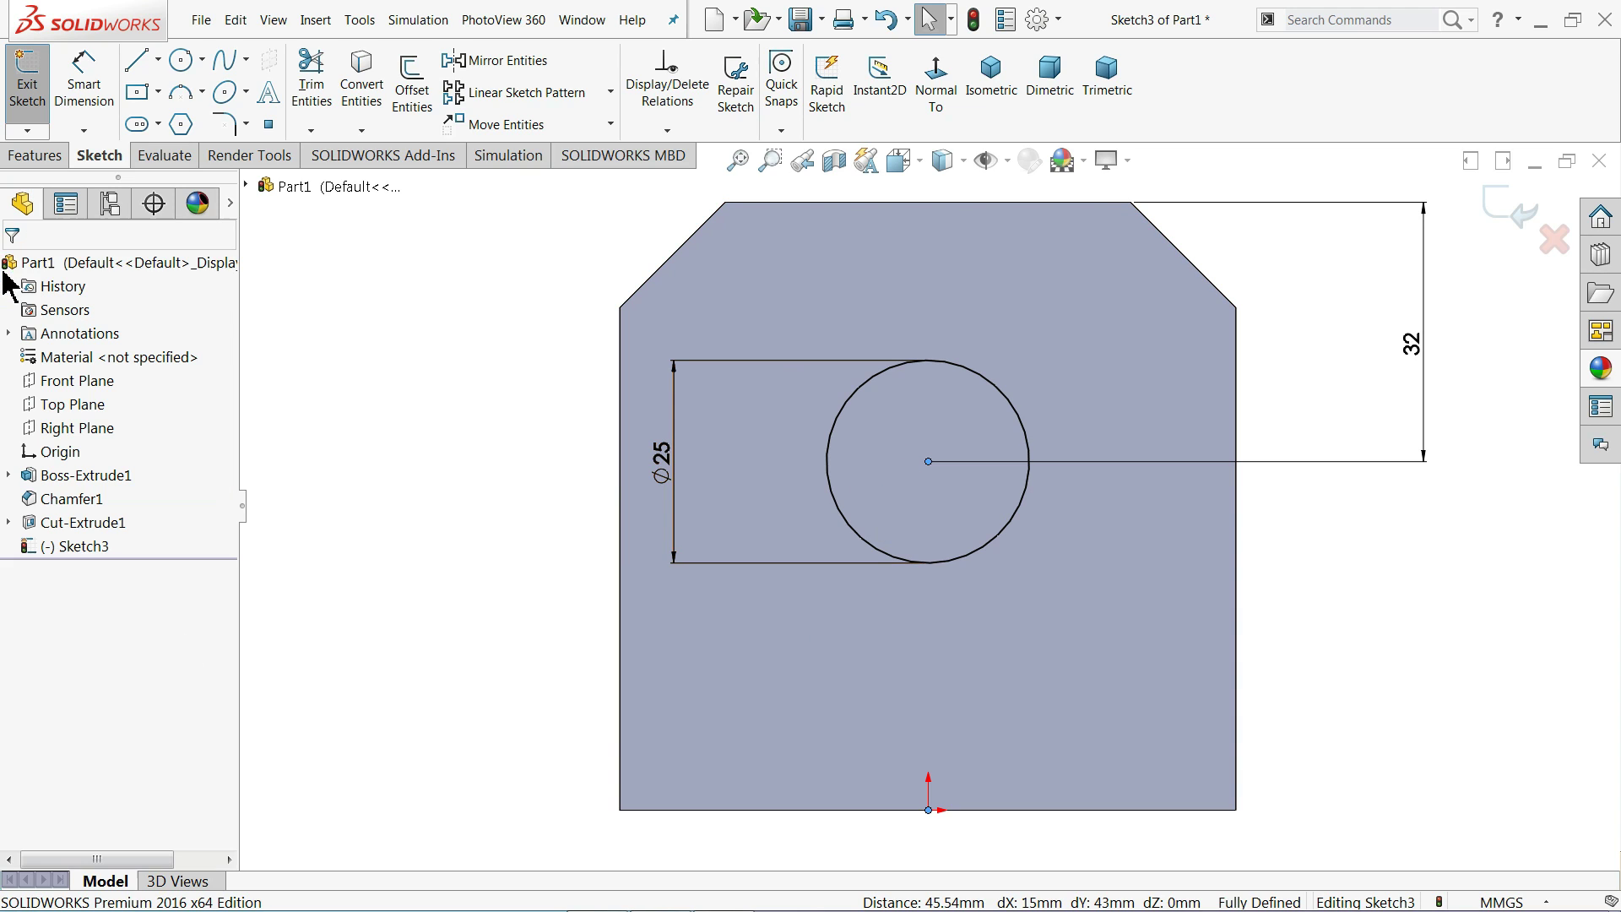
Step: Start an Extruded Cut from the 25 mm circle with the Through All - Both end condition, enabling the second direction
click(53, 161)
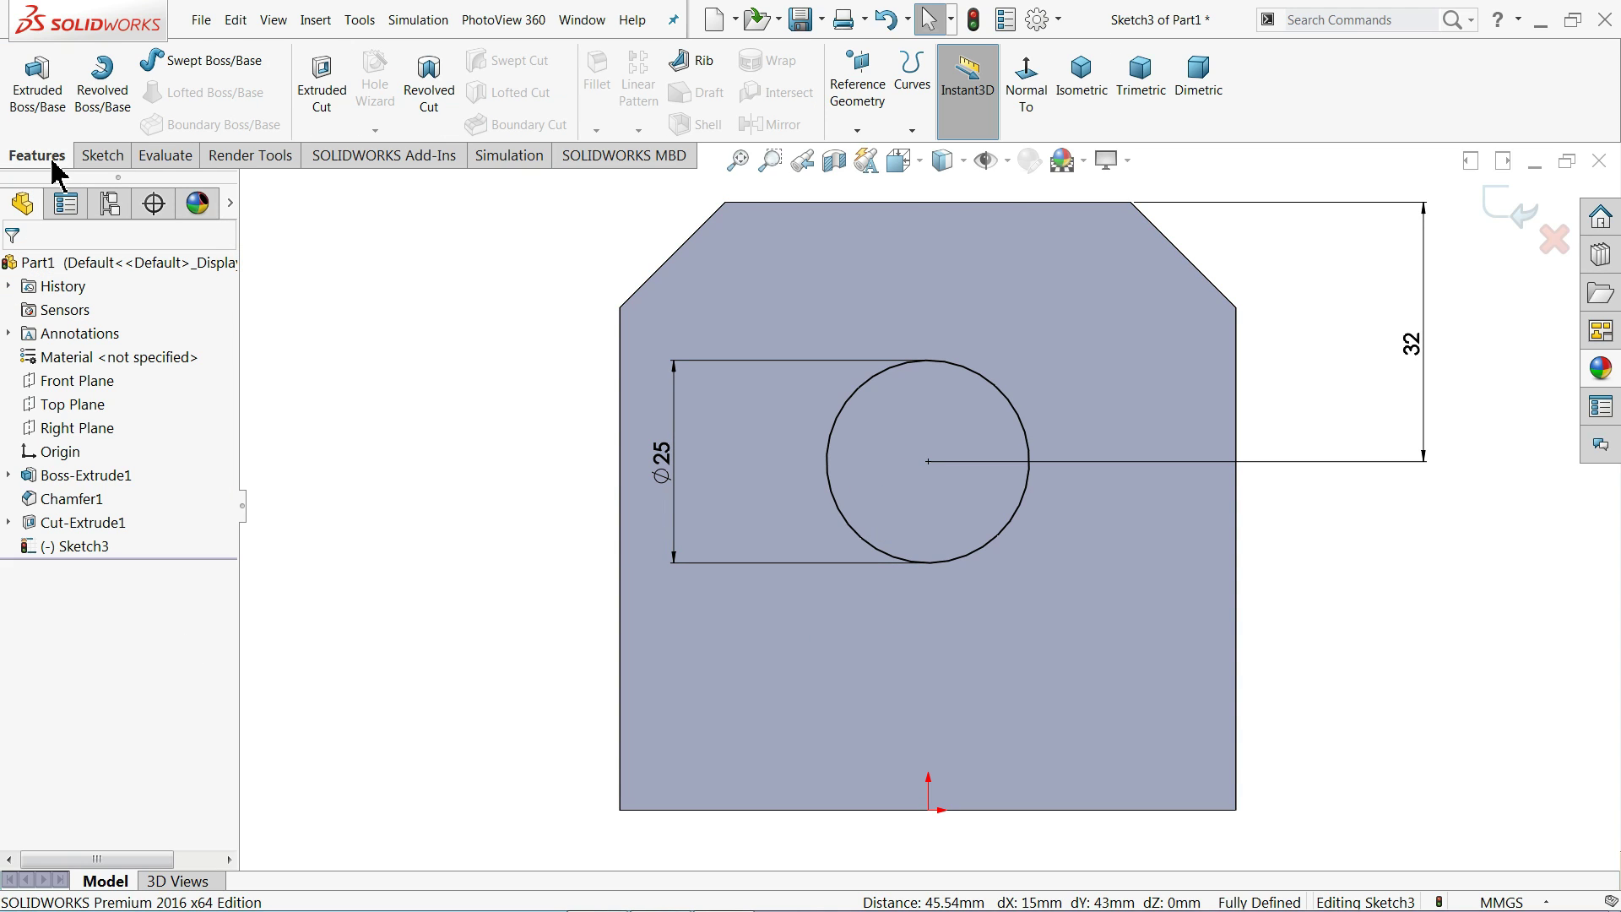
click(322, 88)
click(1081, 84)
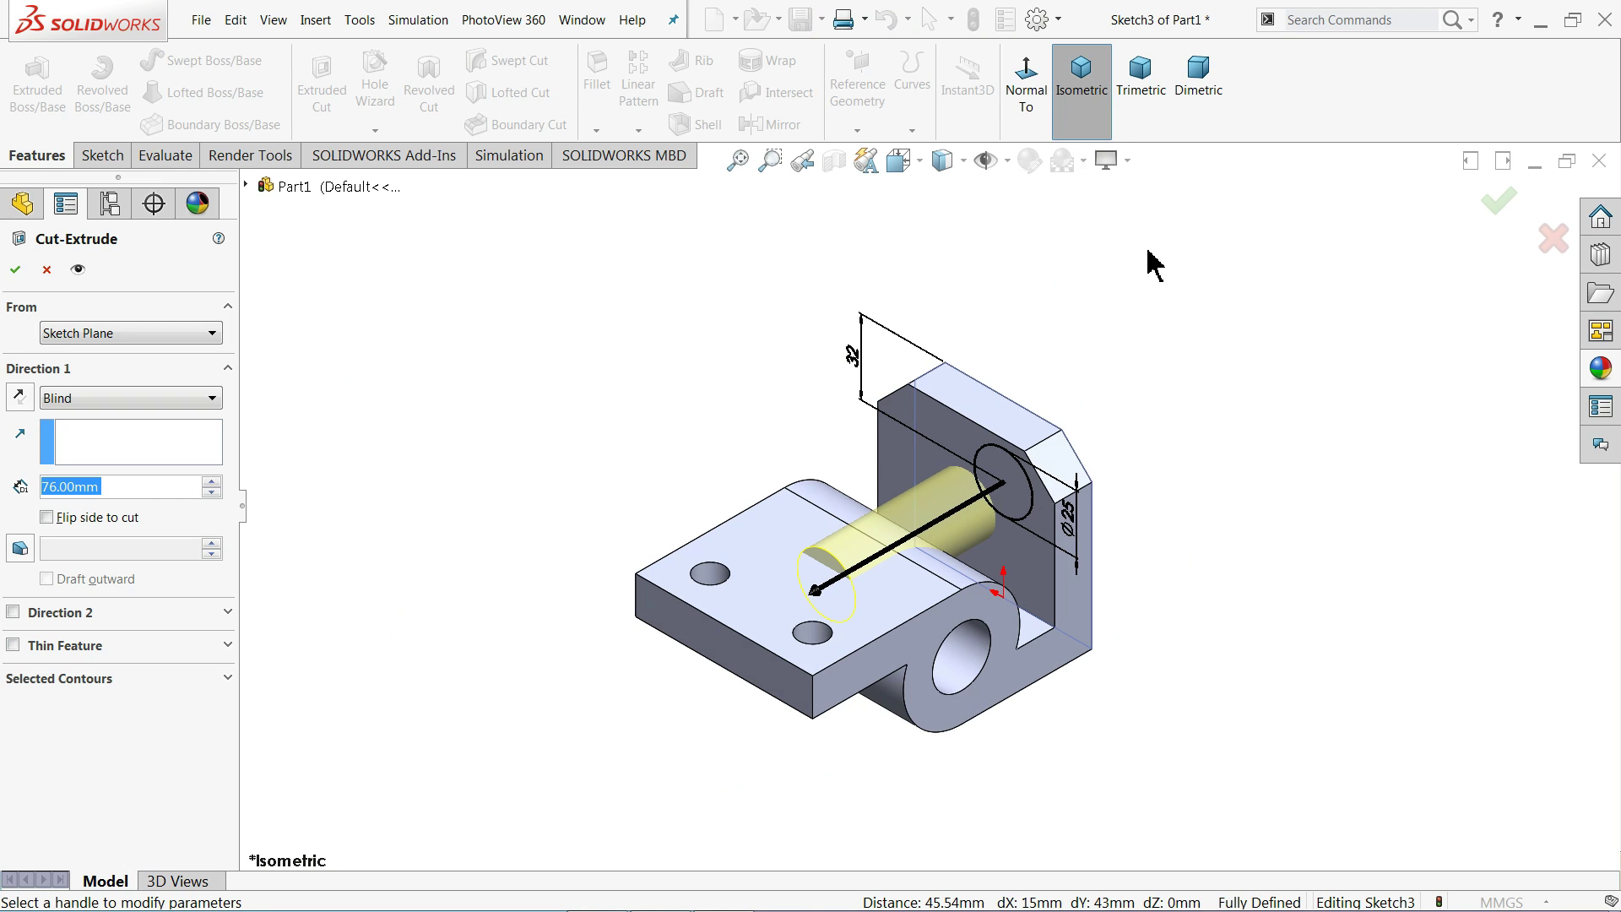
click(82, 400)
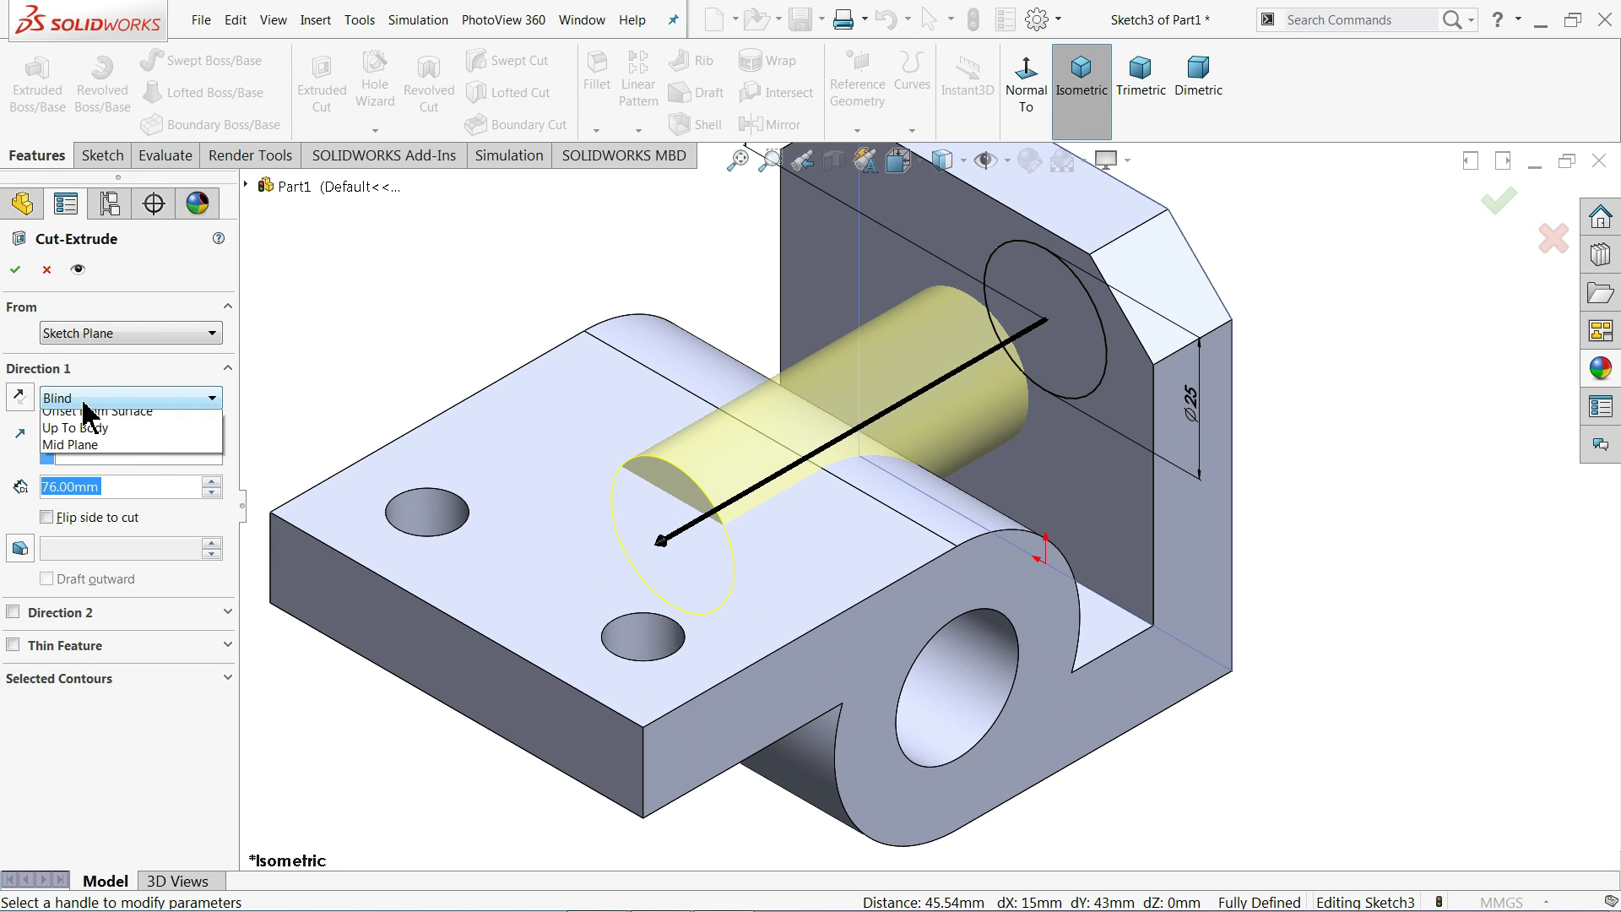
click(81, 425)
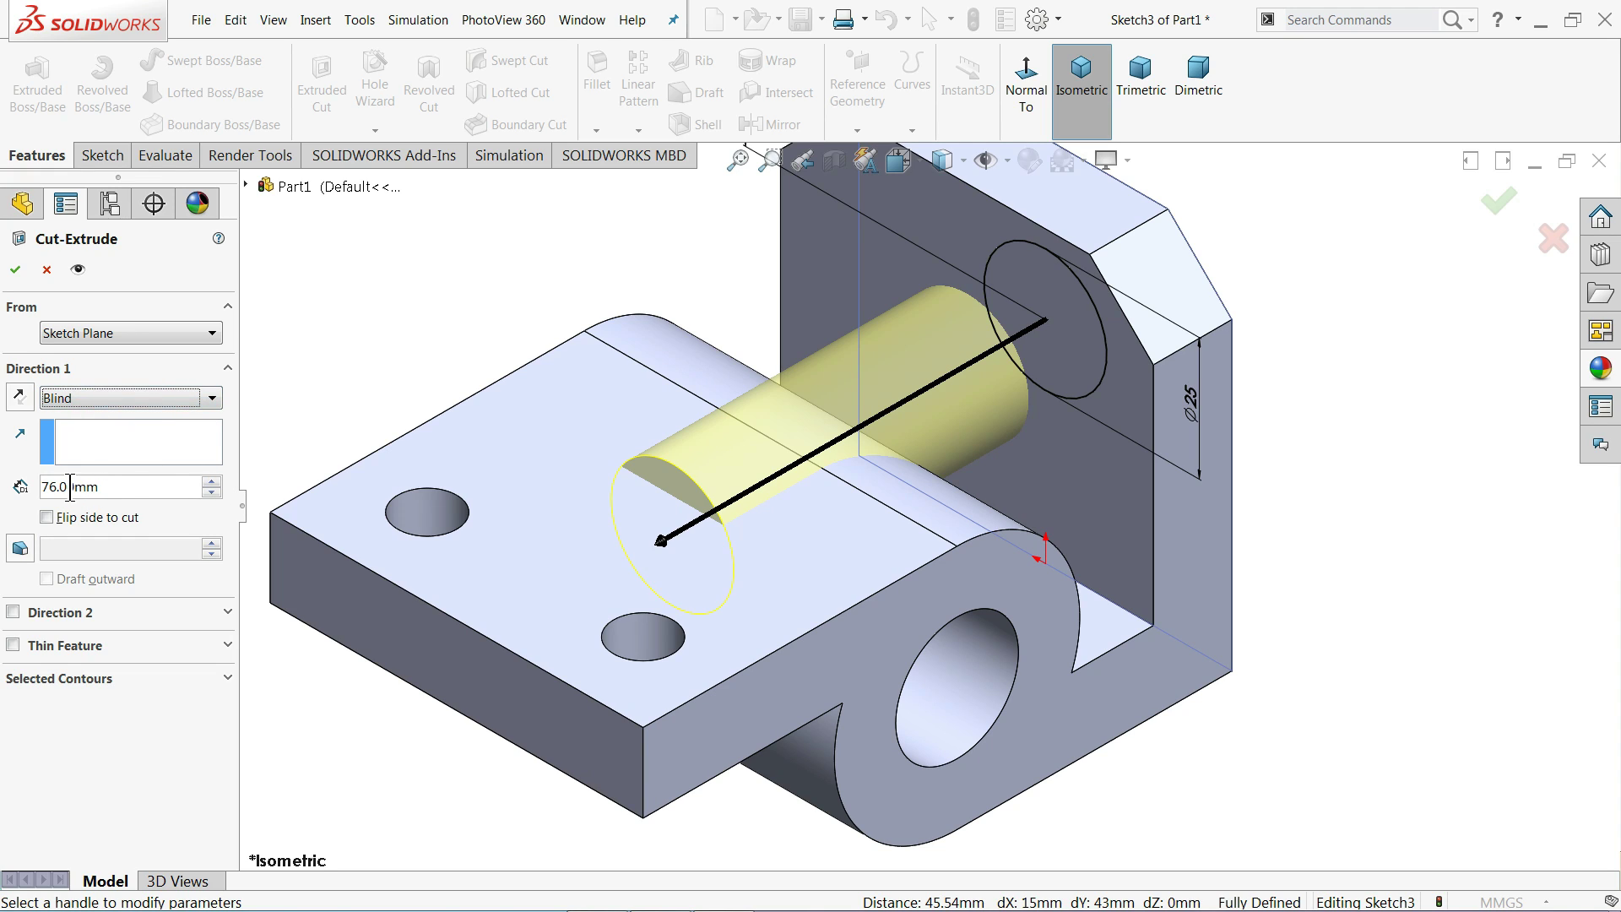
click(108, 403)
click(95, 451)
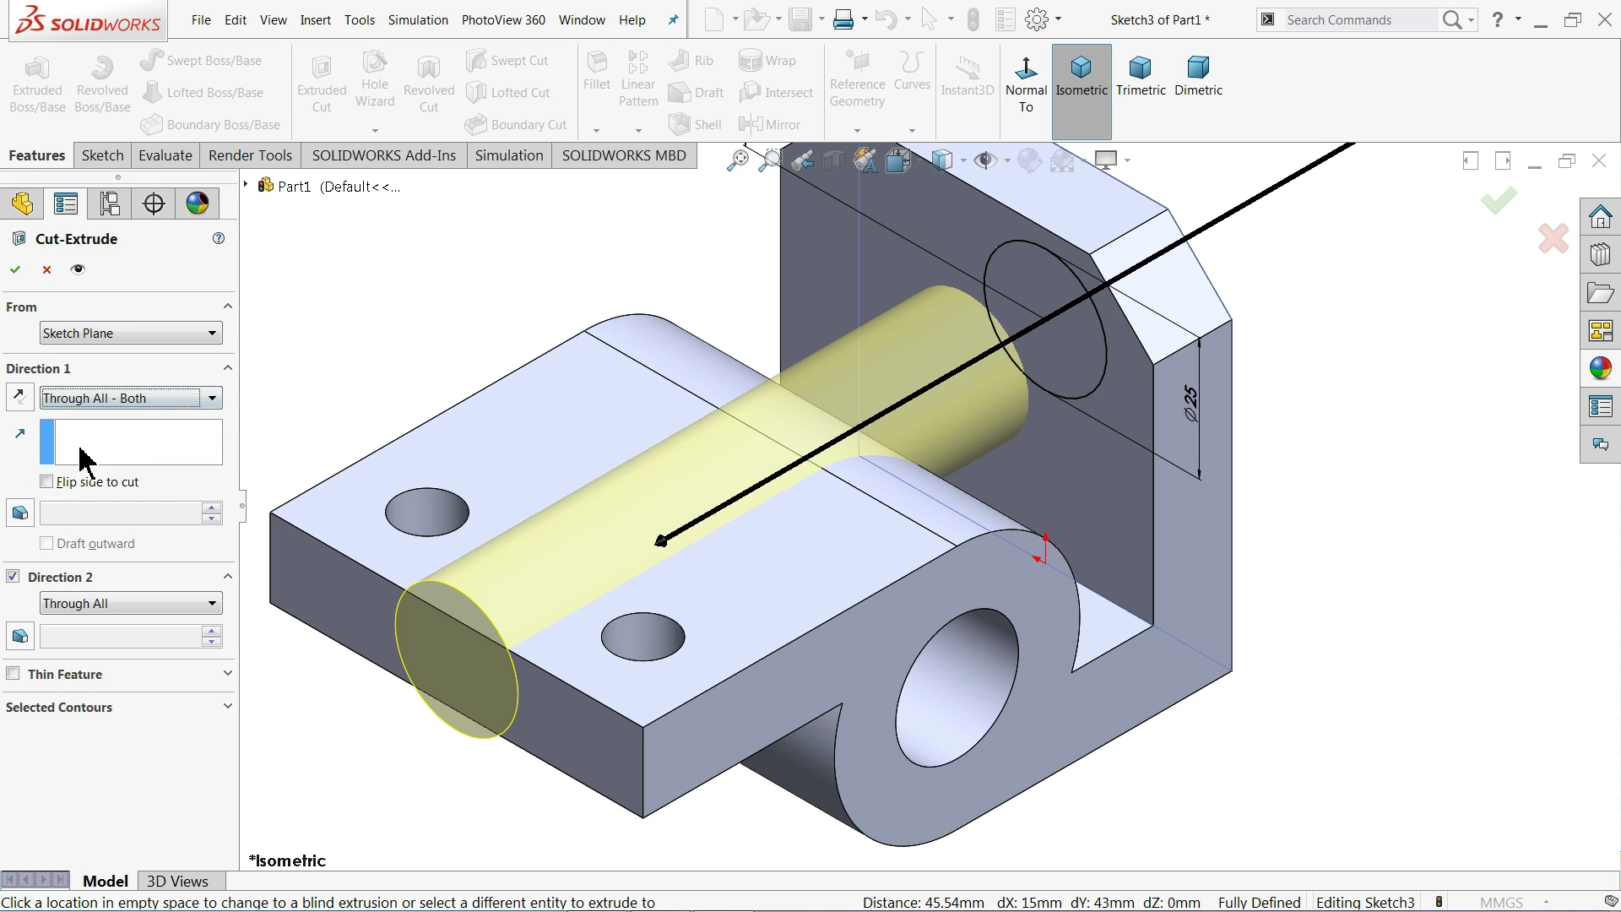
Step: Try Through All and a 20 mm Blind depth for the cut's first direction
click(93, 402)
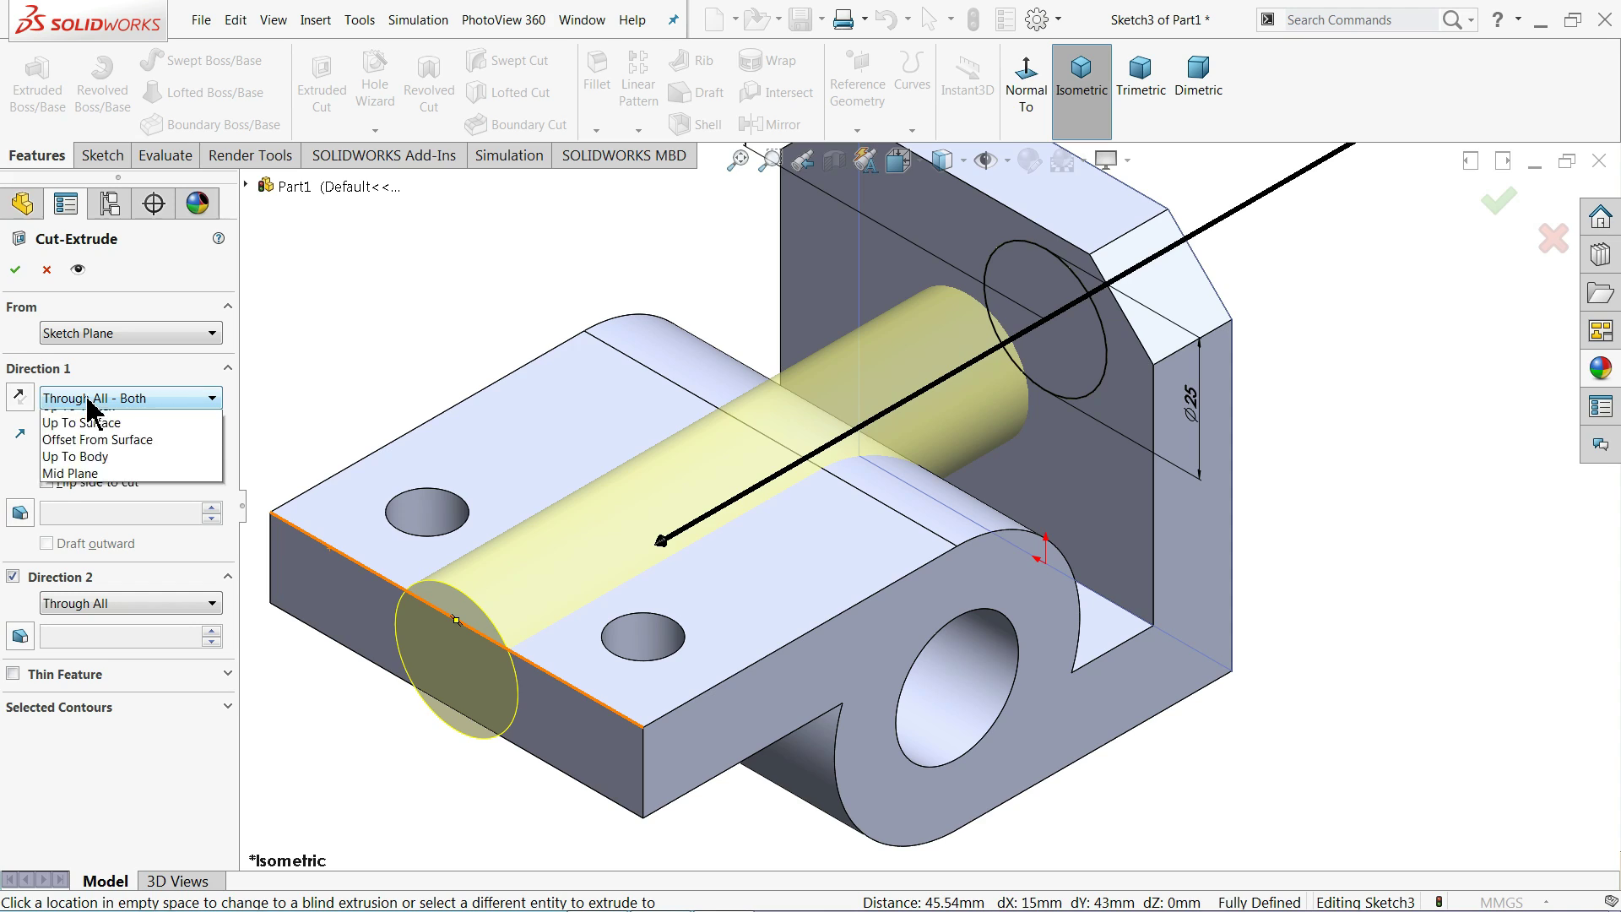
click(95, 434)
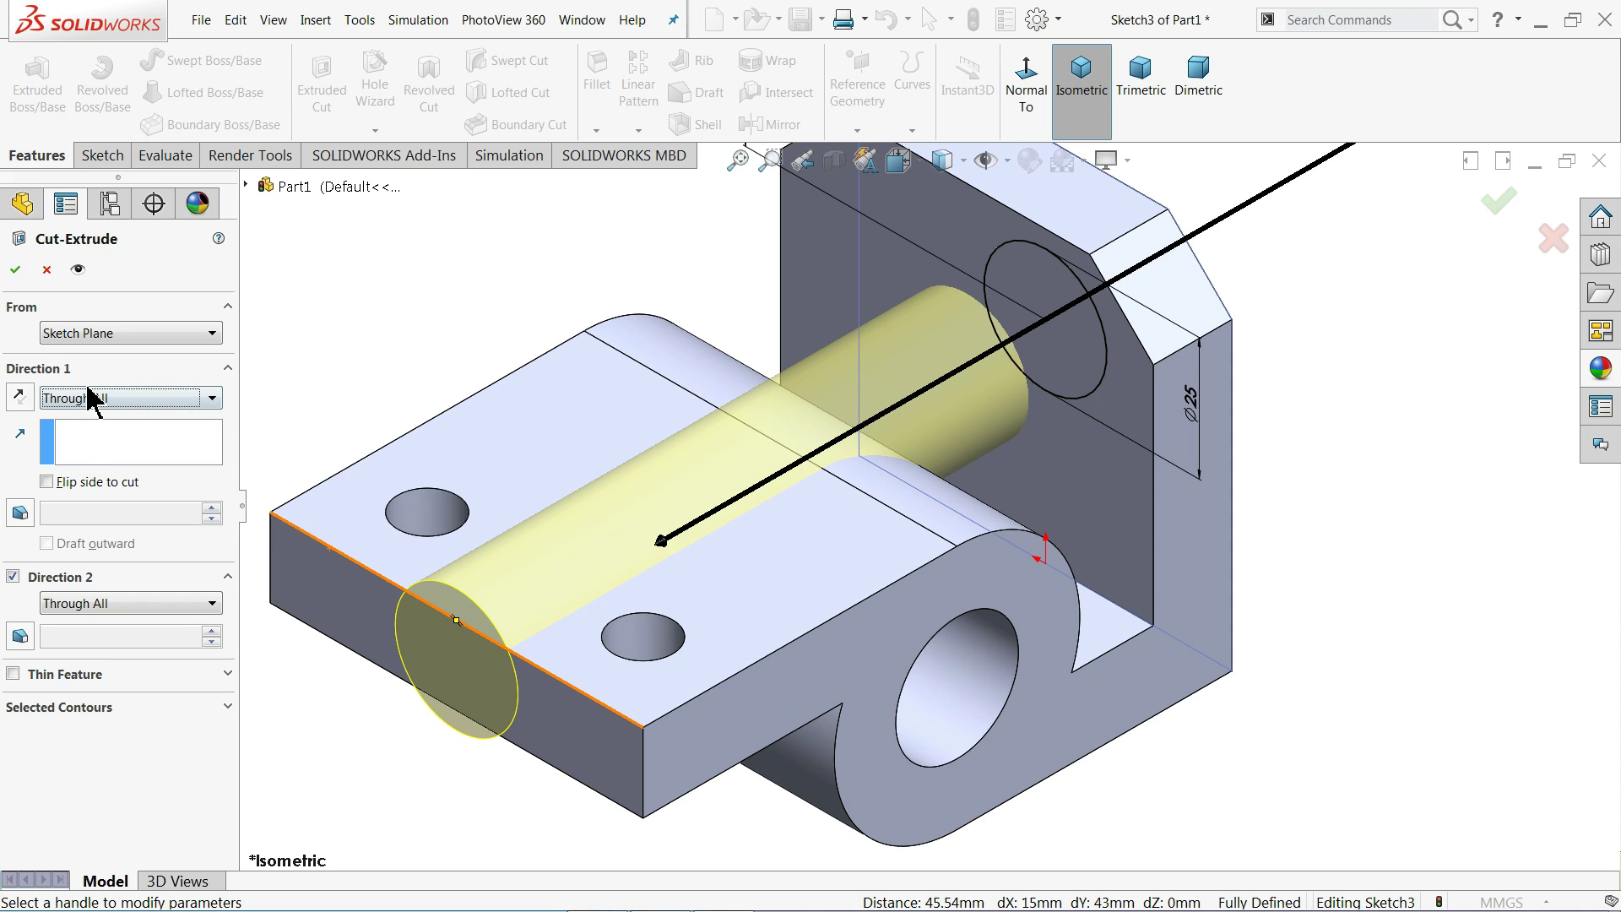
click(93, 398)
click(85, 420)
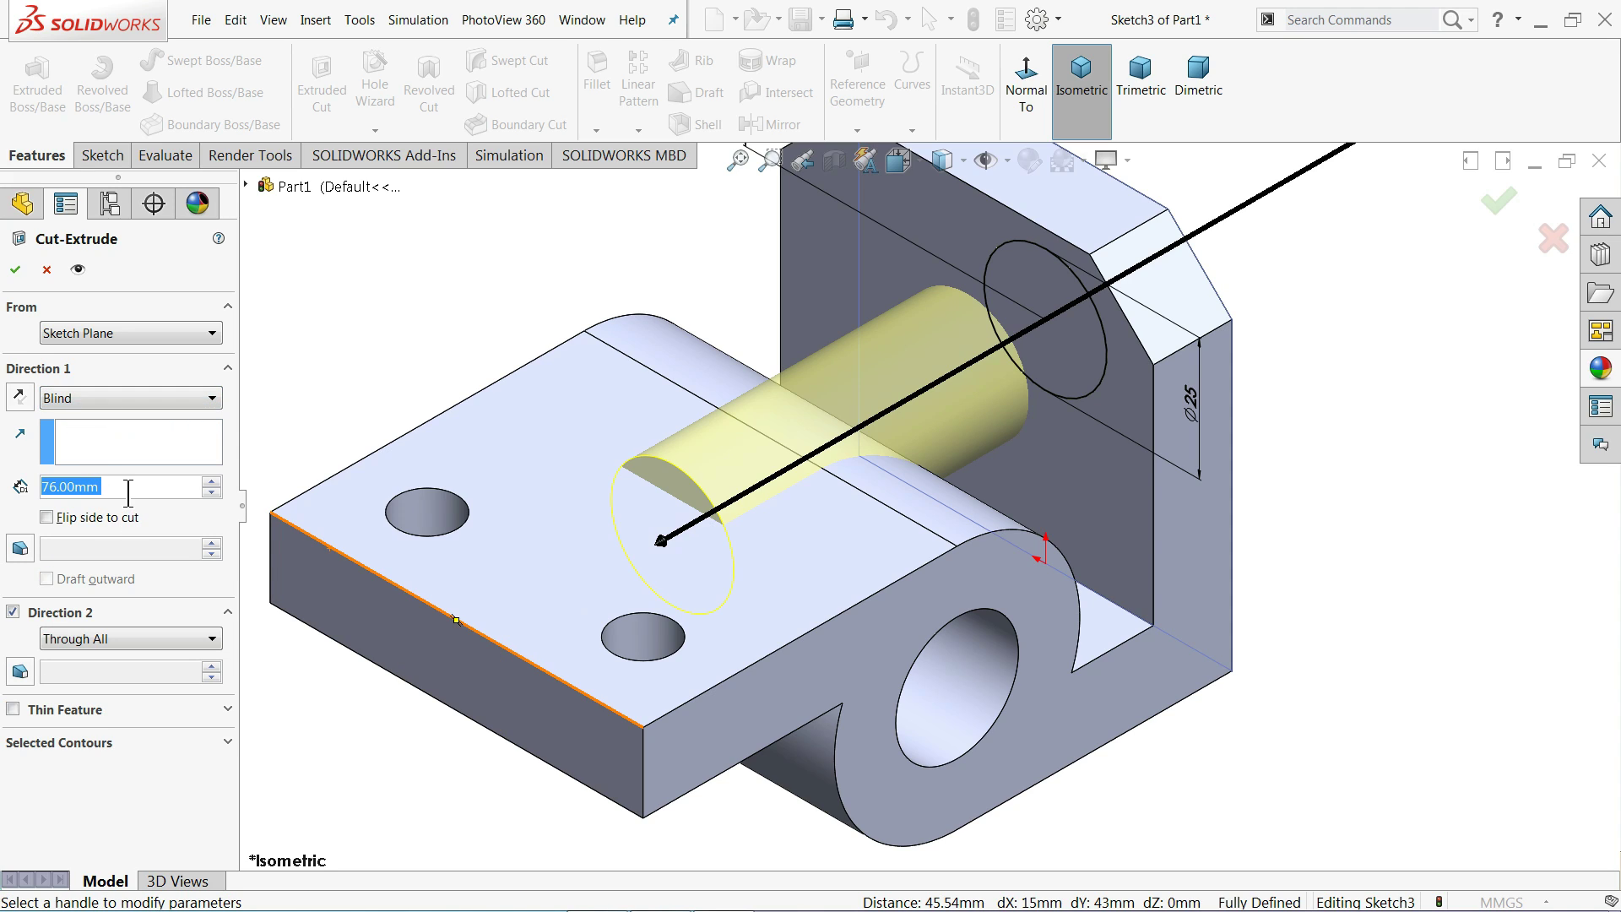
text(20)
key(Return)
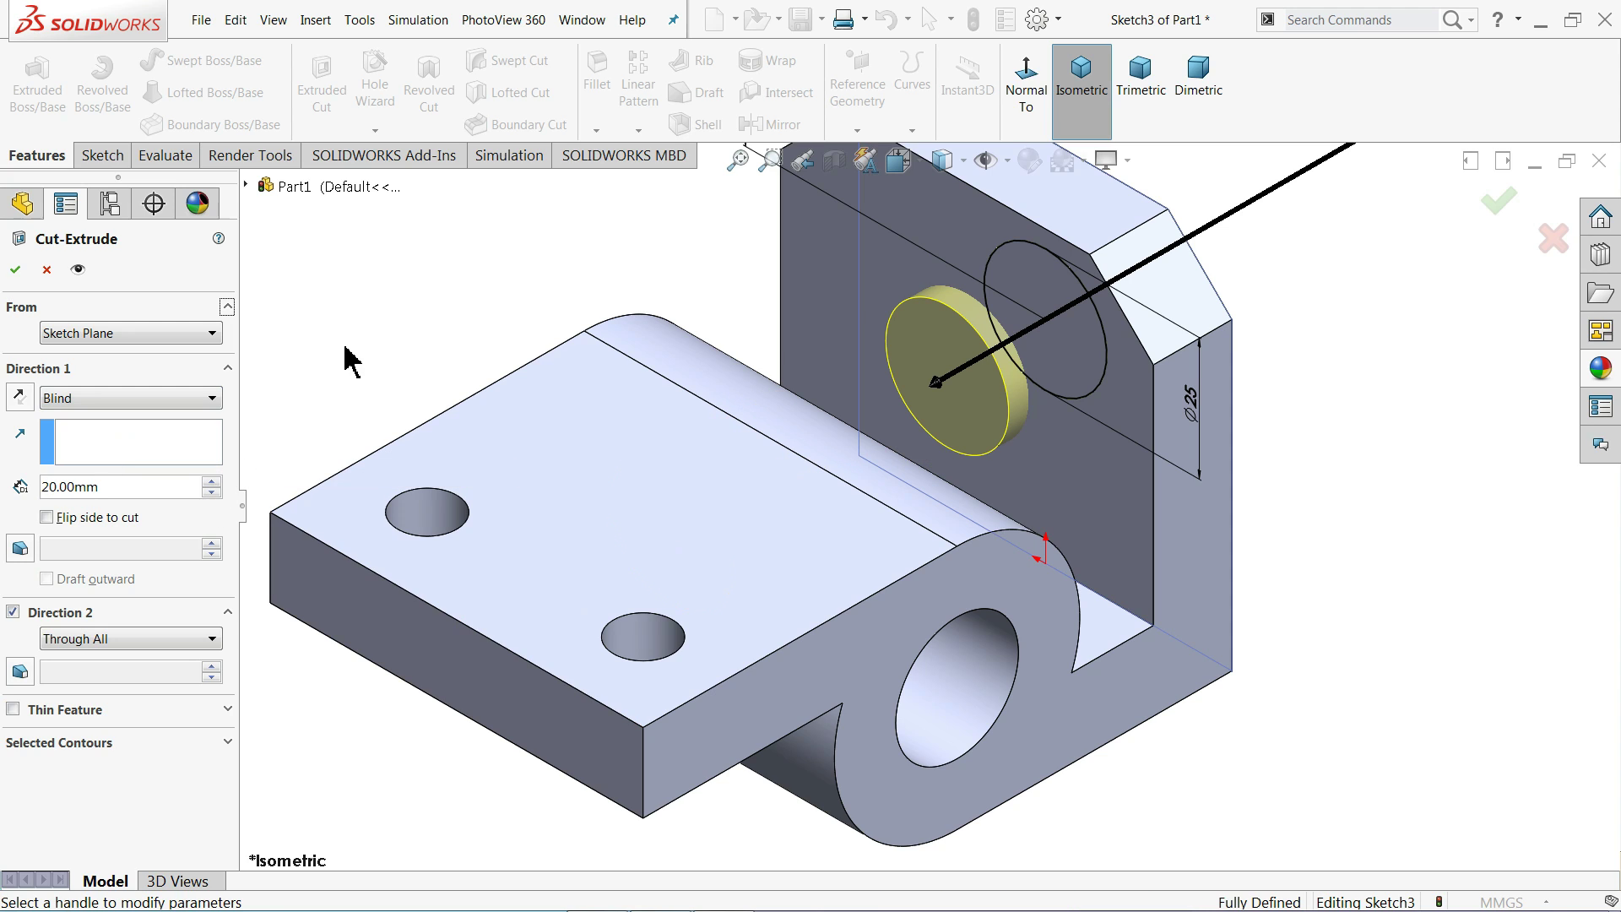
middle_drag(582, 393, 836, 405)
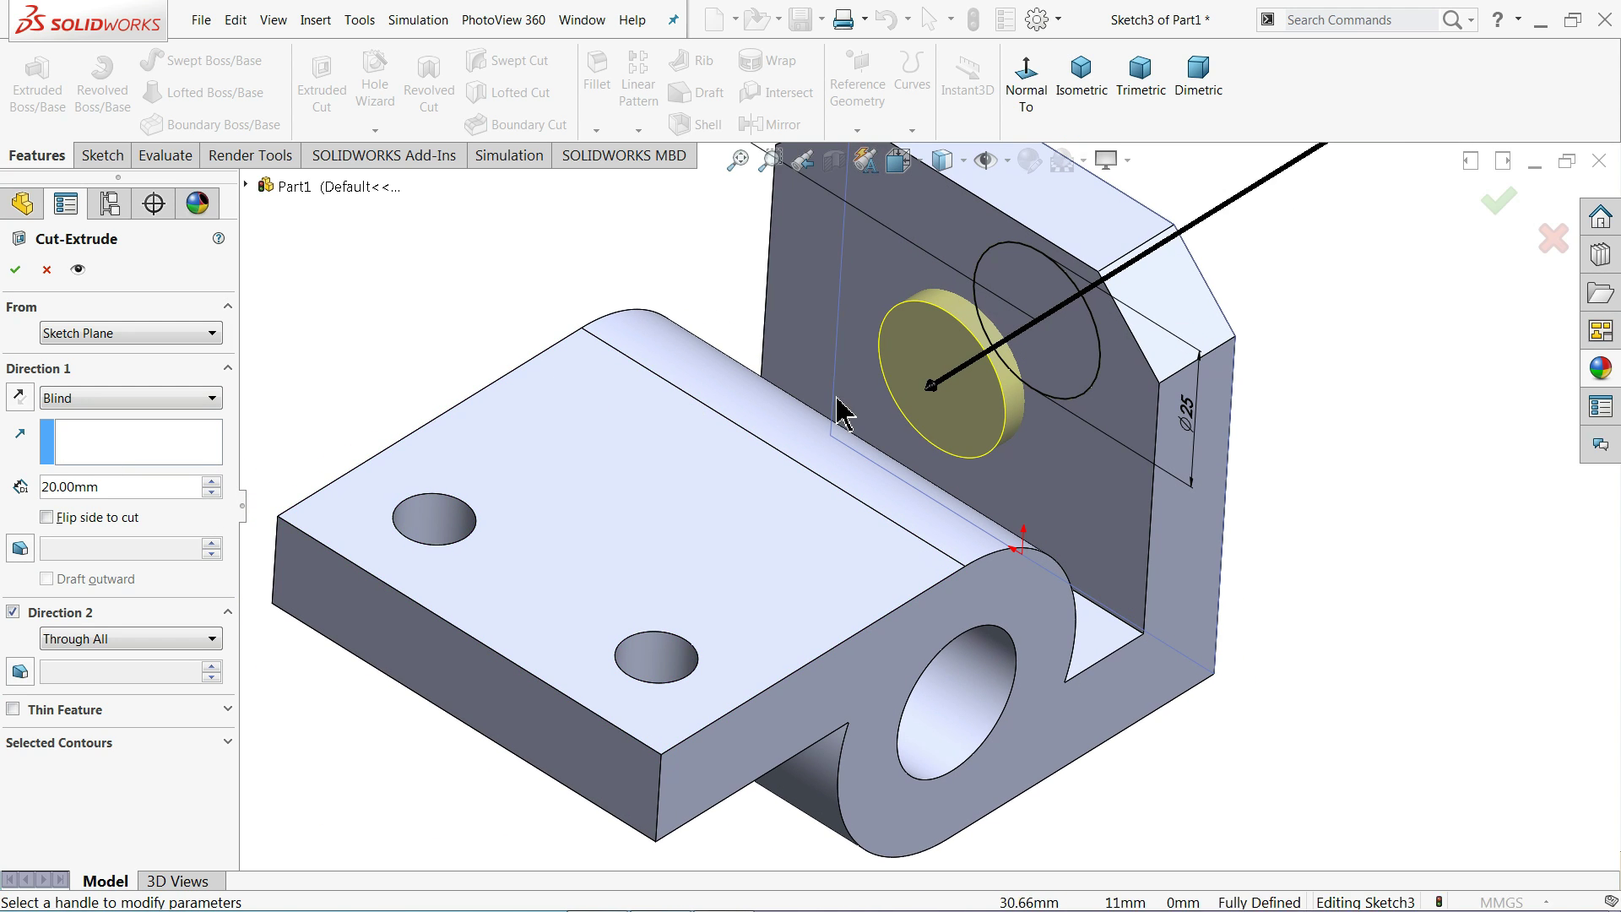
Step: Set the cut's first direction to Up To Next and complete the hole through the upright plate
click(67, 399)
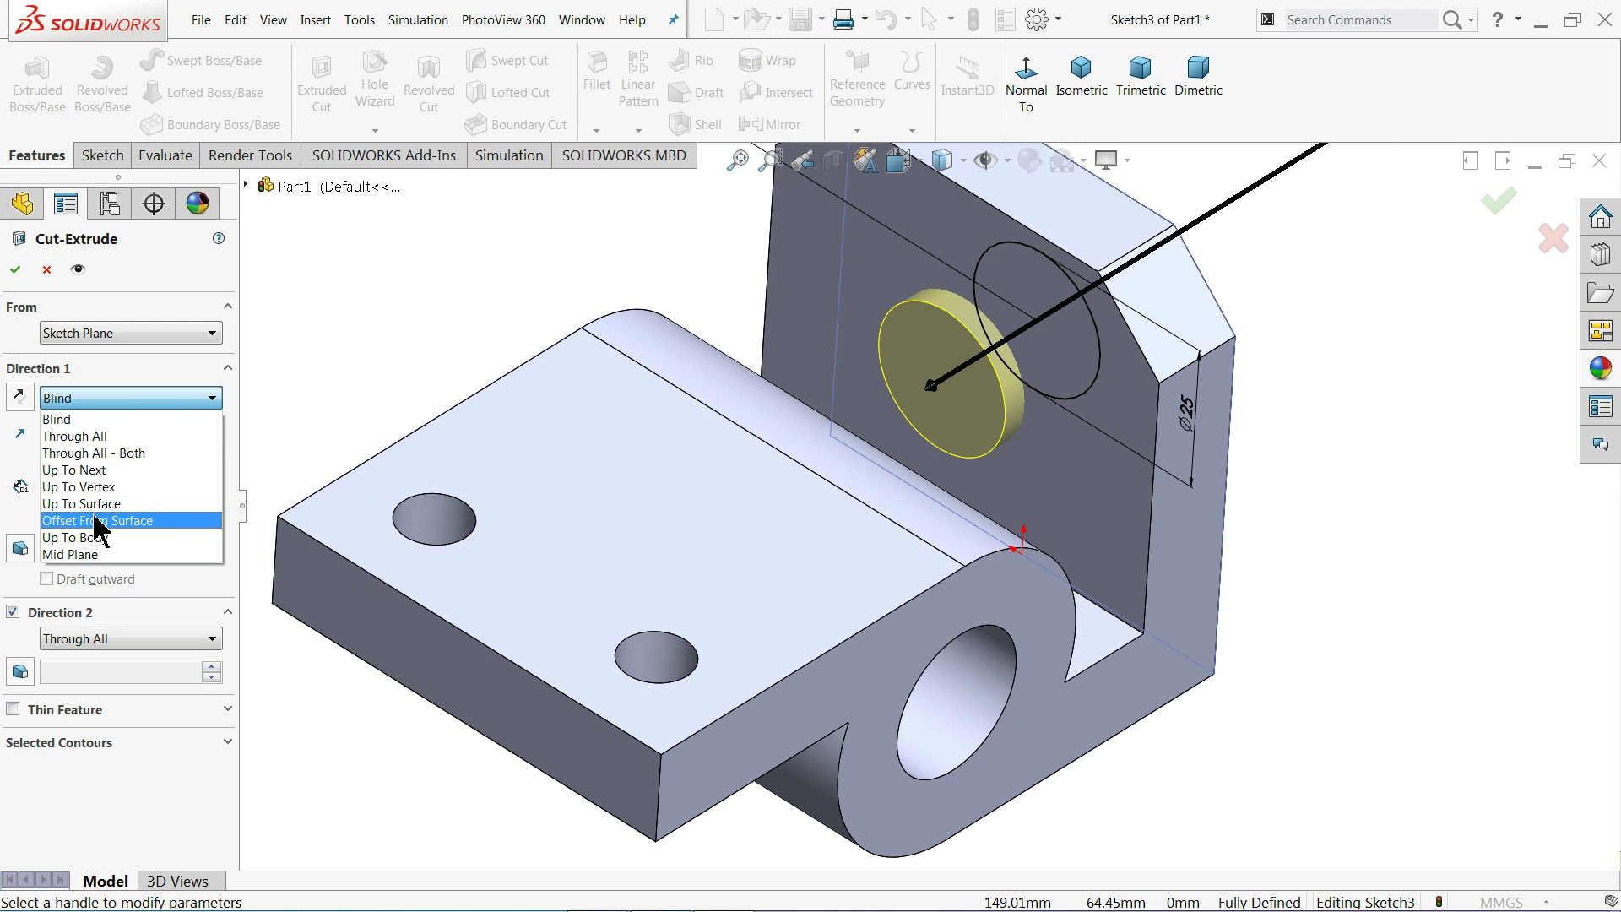
click(74, 469)
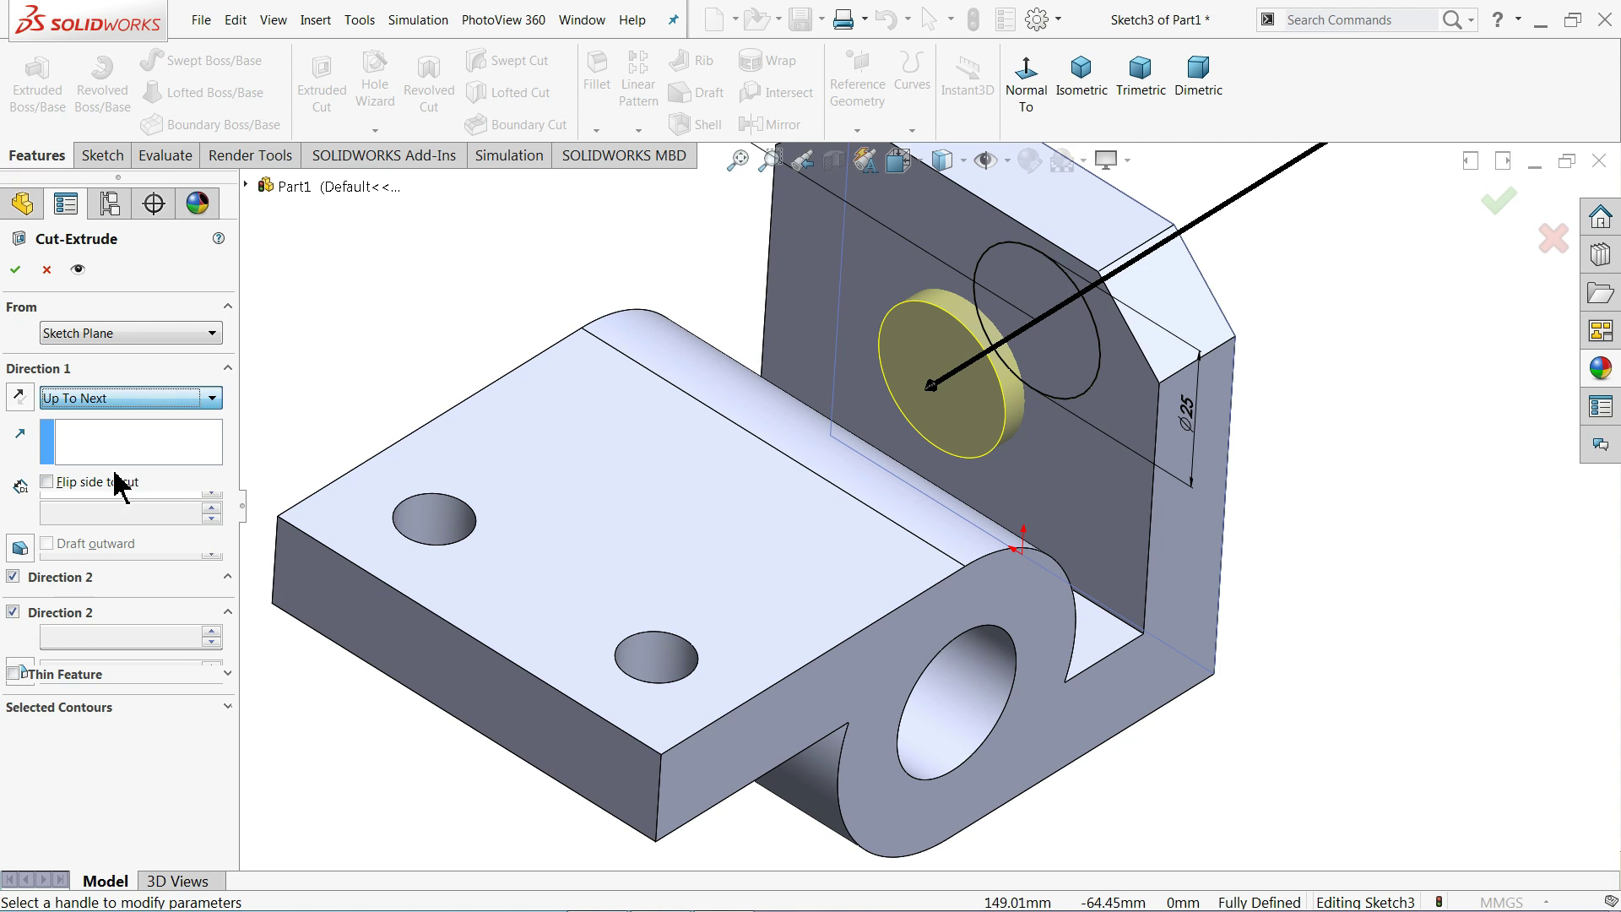
key(z)
scroll(1022, 506, down, 5)
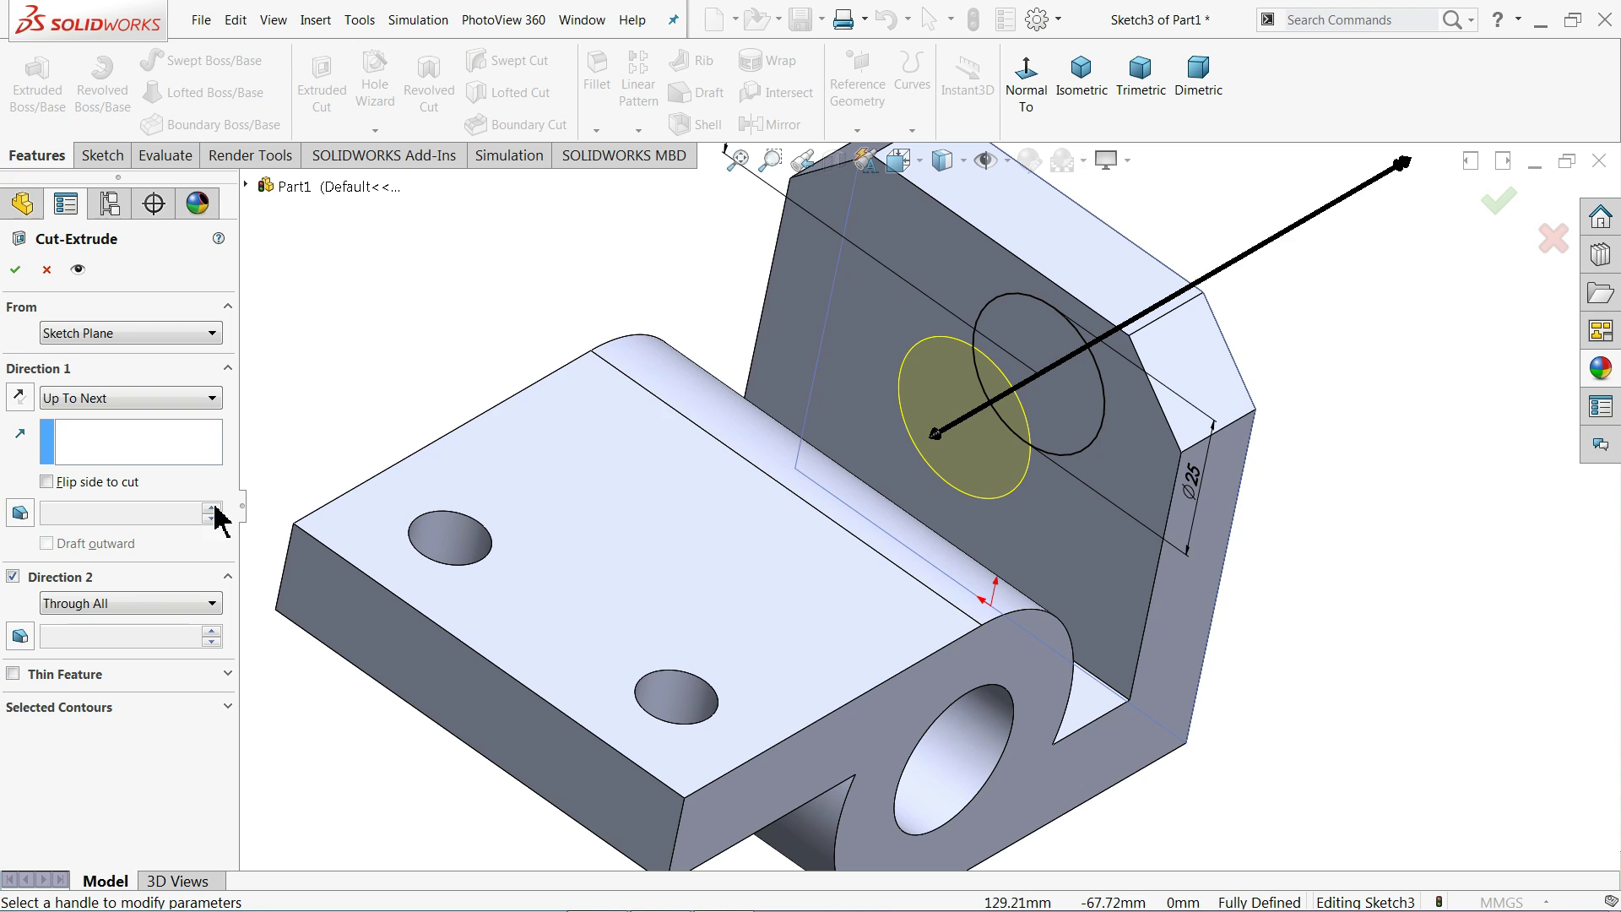
click(15, 269)
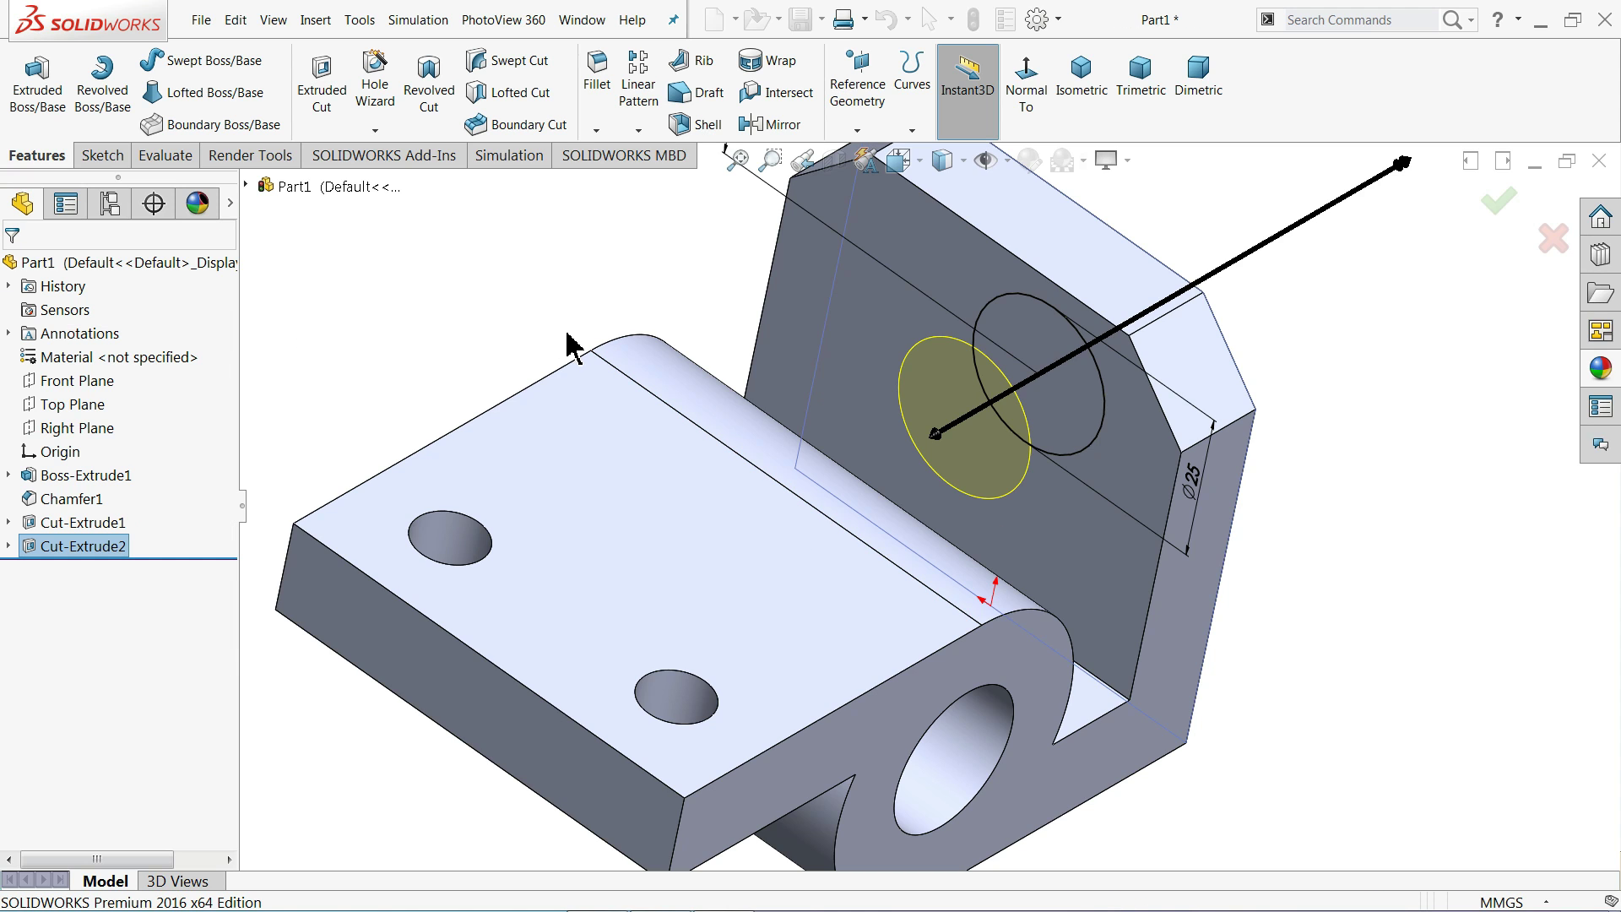
Step: Examine the bracket with its upright-plate hole in the isometric view
scroll(487, 325, up, 5)
mouse_move(803, 550)
middle_down()
mouse_move(786, 464)
mouse_move(808, 545)
middle_up()
click(1084, 80)
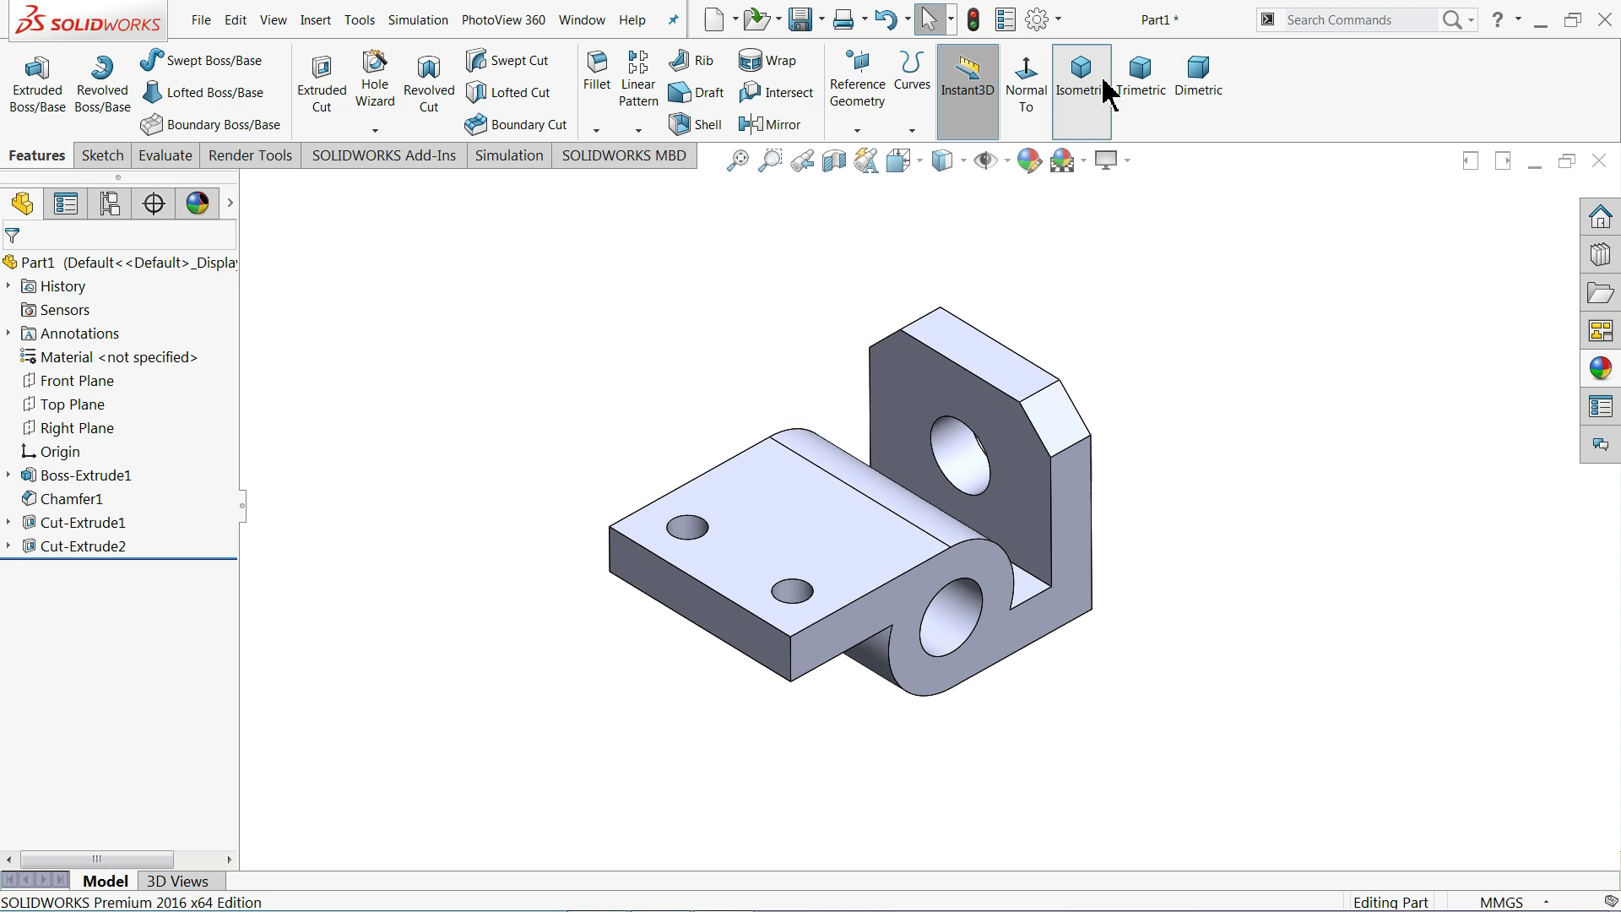
scroll(1267, 418, down, 1)
scroll(1175, 473, down, 1)
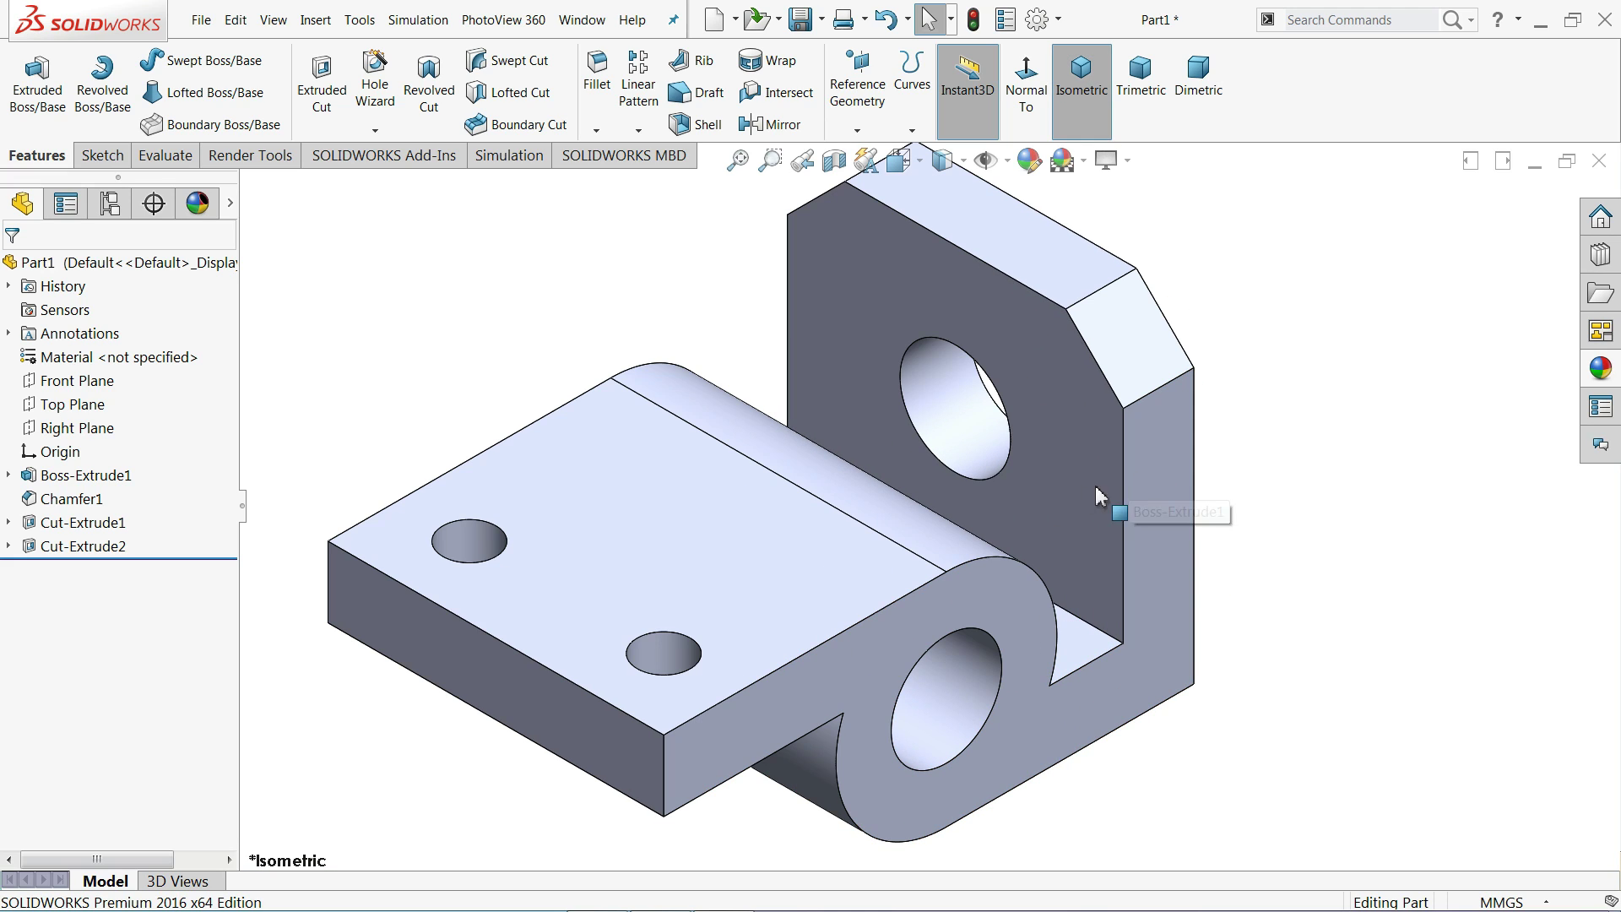
scroll(1056, 487, up, 1)
scroll(1009, 418, down, 1)
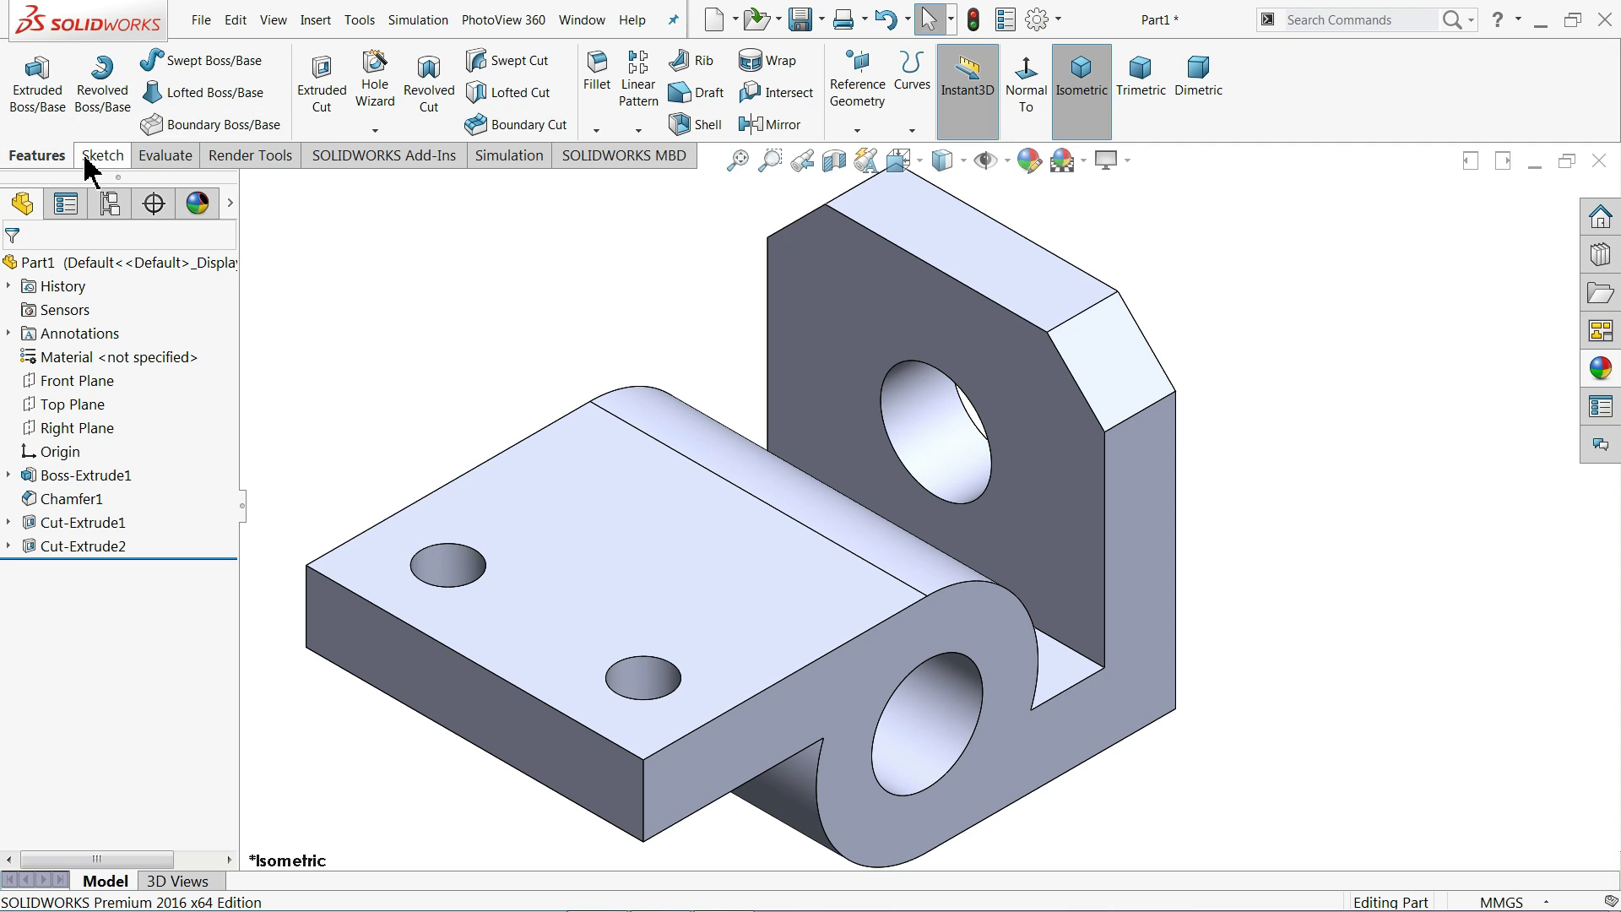
Step: Apply the polished steel appearance from the Metal > Steel library to the bracket and turn on RealView Graphics
click(1606, 374)
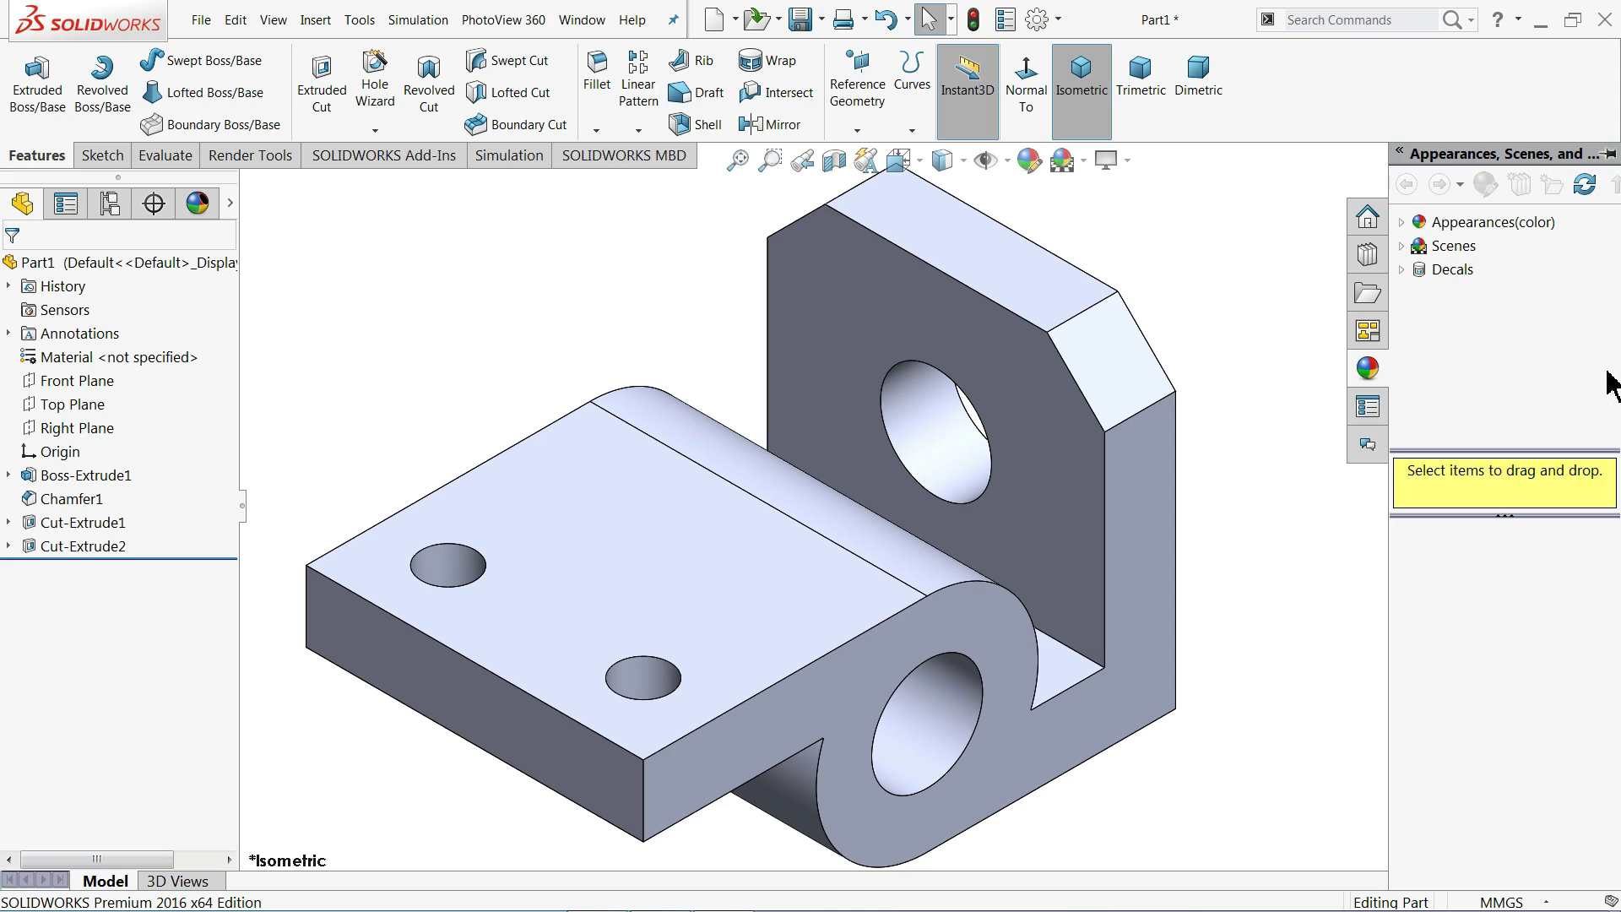
click(1402, 225)
click(1422, 270)
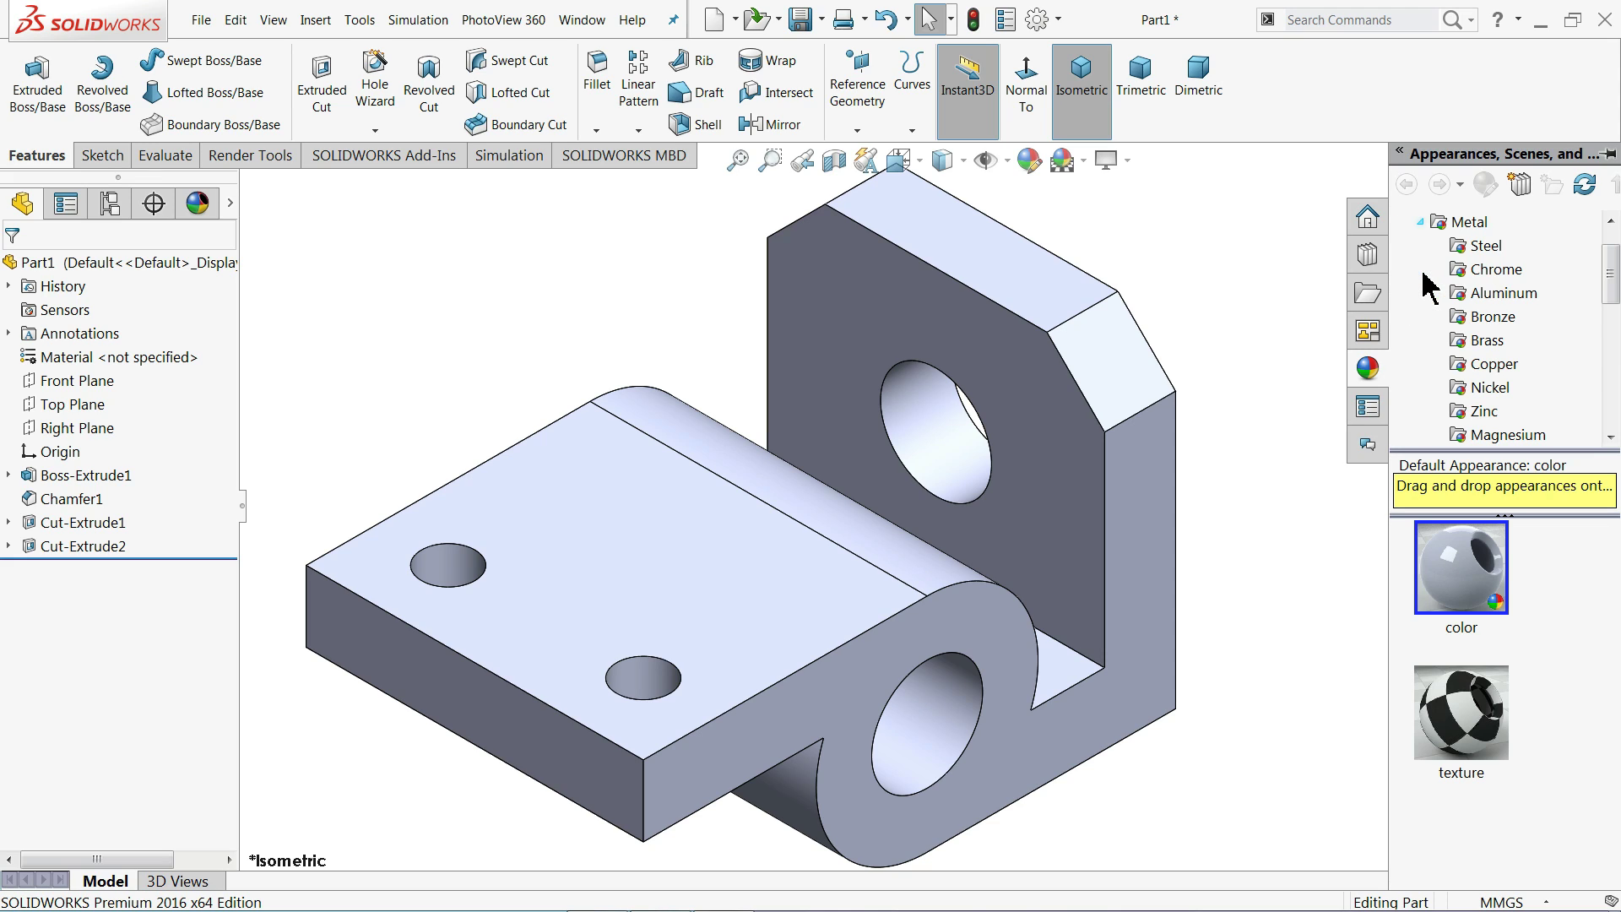
click(1500, 255)
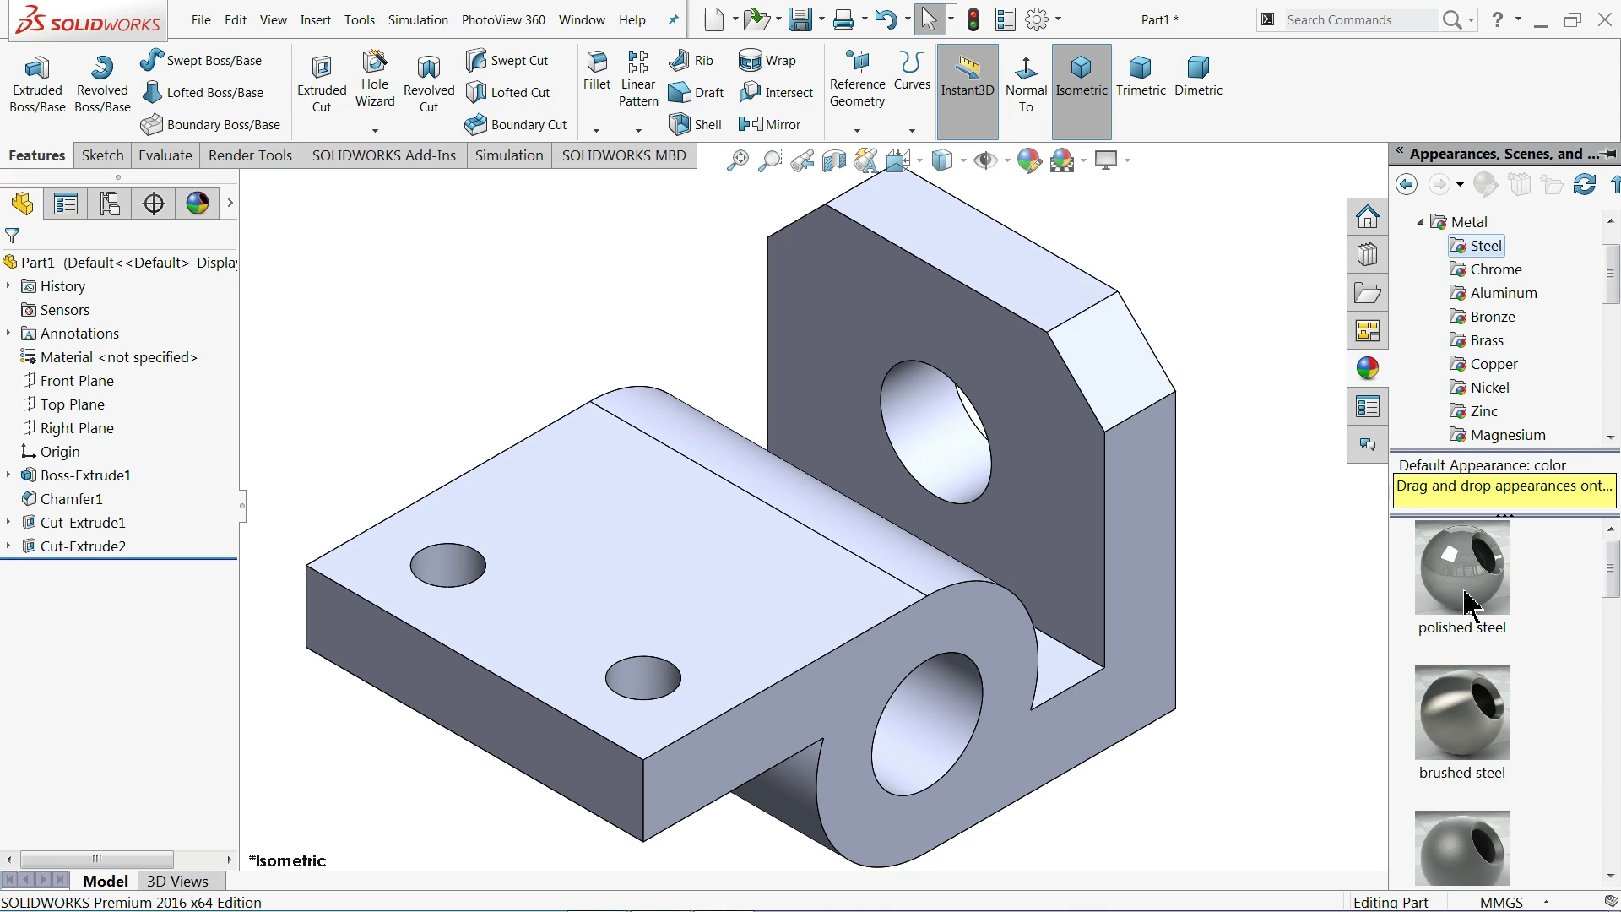
double_click(1465, 598)
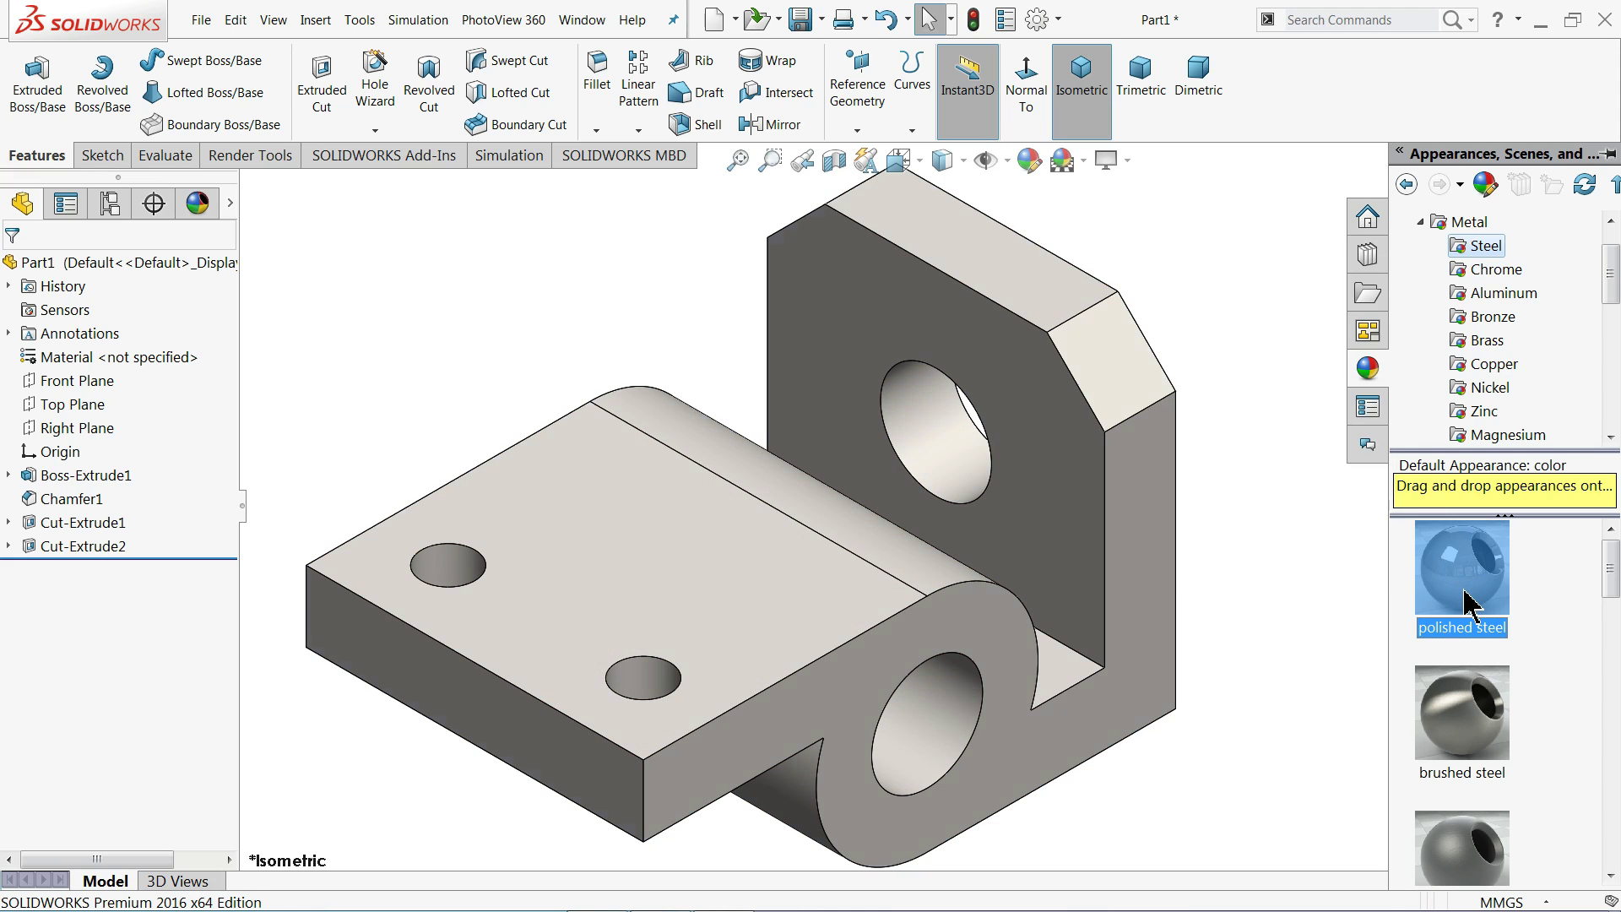
click(1126, 166)
click(1143, 199)
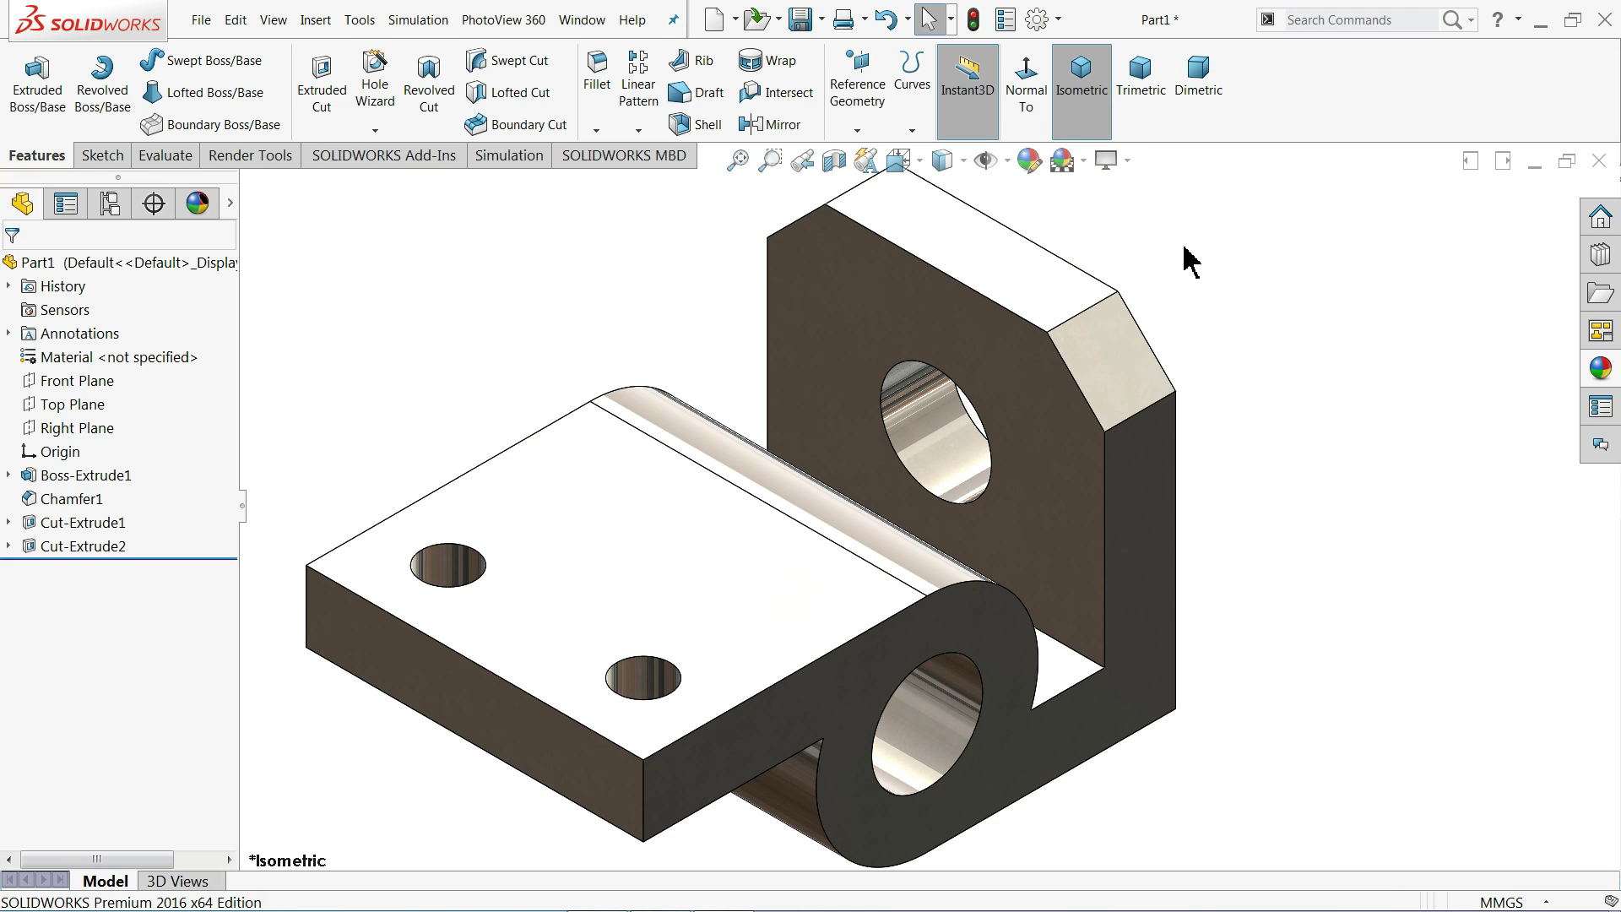
Step: Try the brushed steel and satin finish stainless steel appearances on the bracket, viewing the latter in the isometric view
middle_drag(1305, 473, 1296, 437)
click(1604, 371)
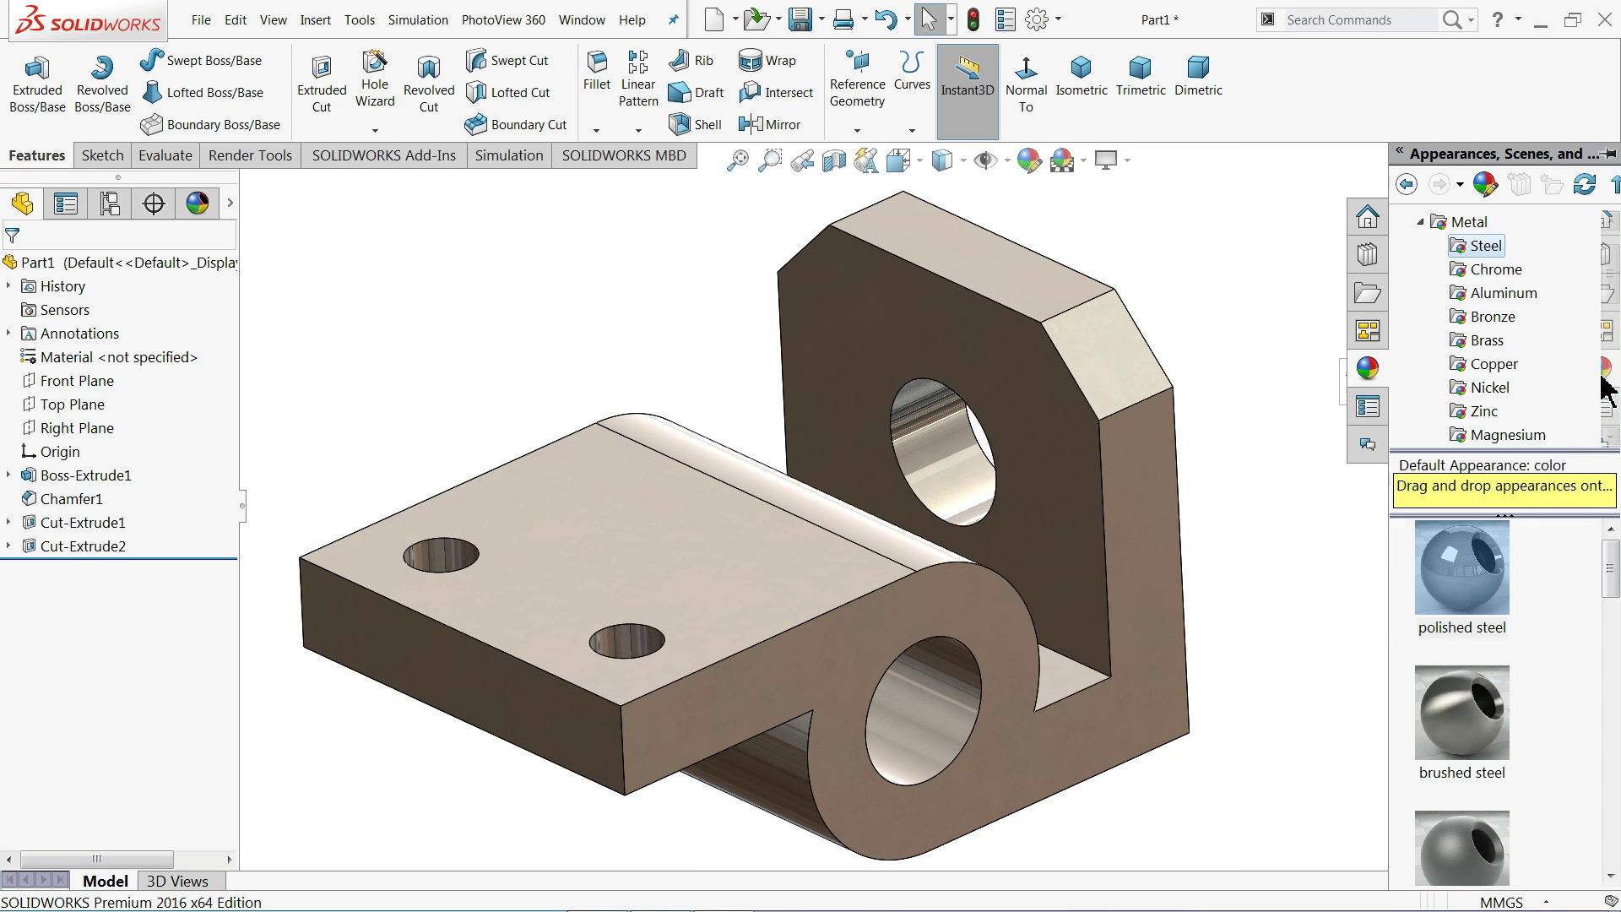
double_click(1467, 722)
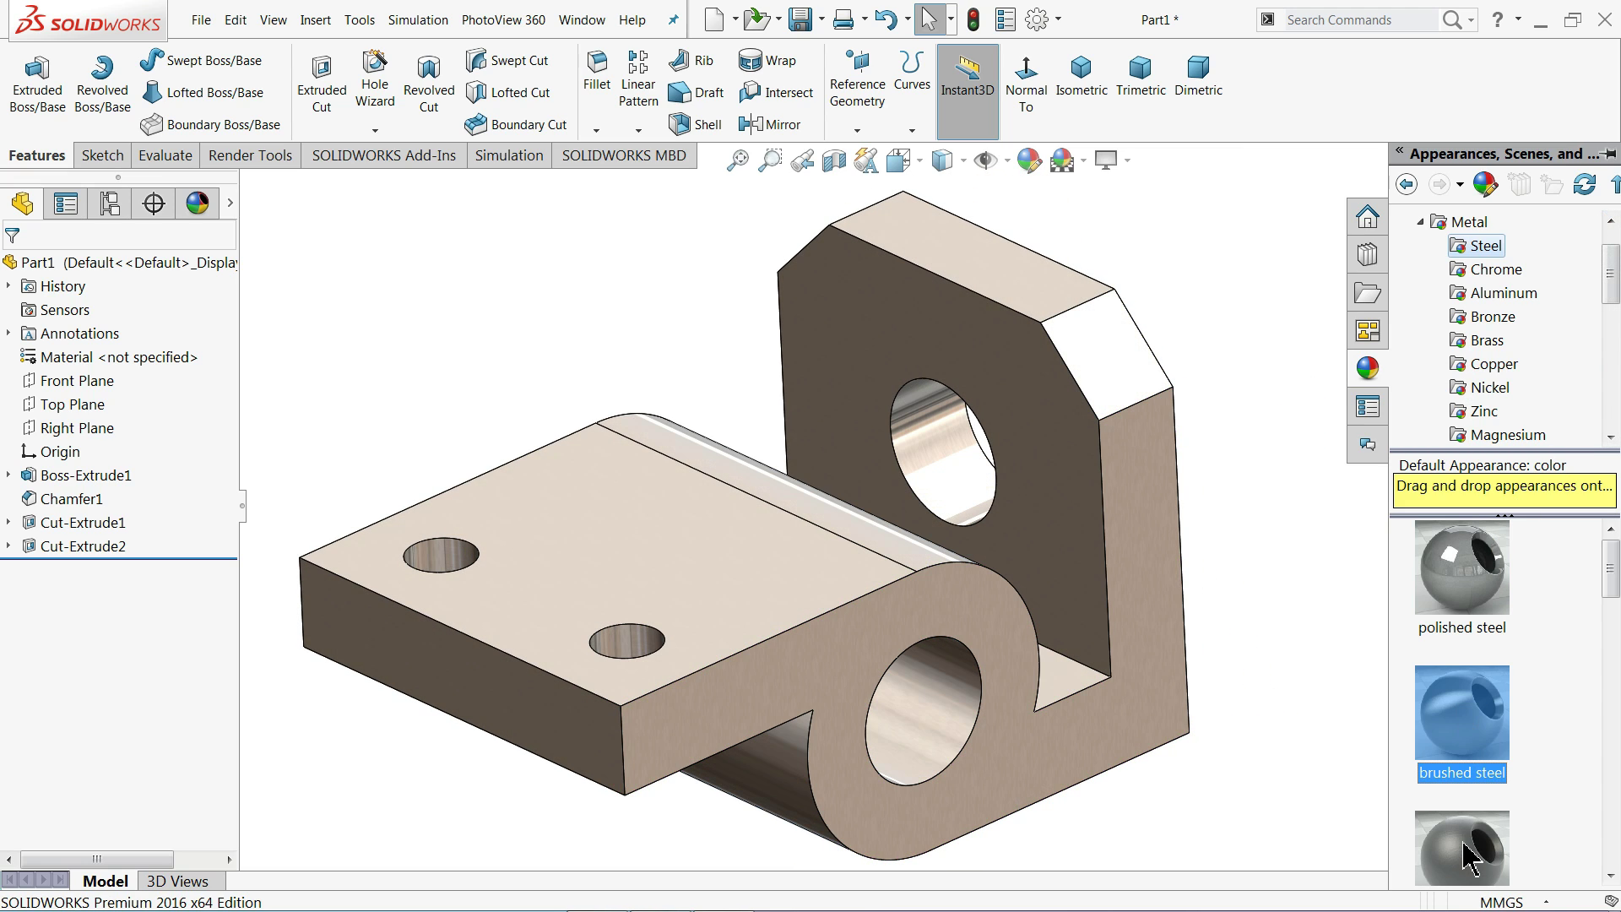
double_click(1486, 842)
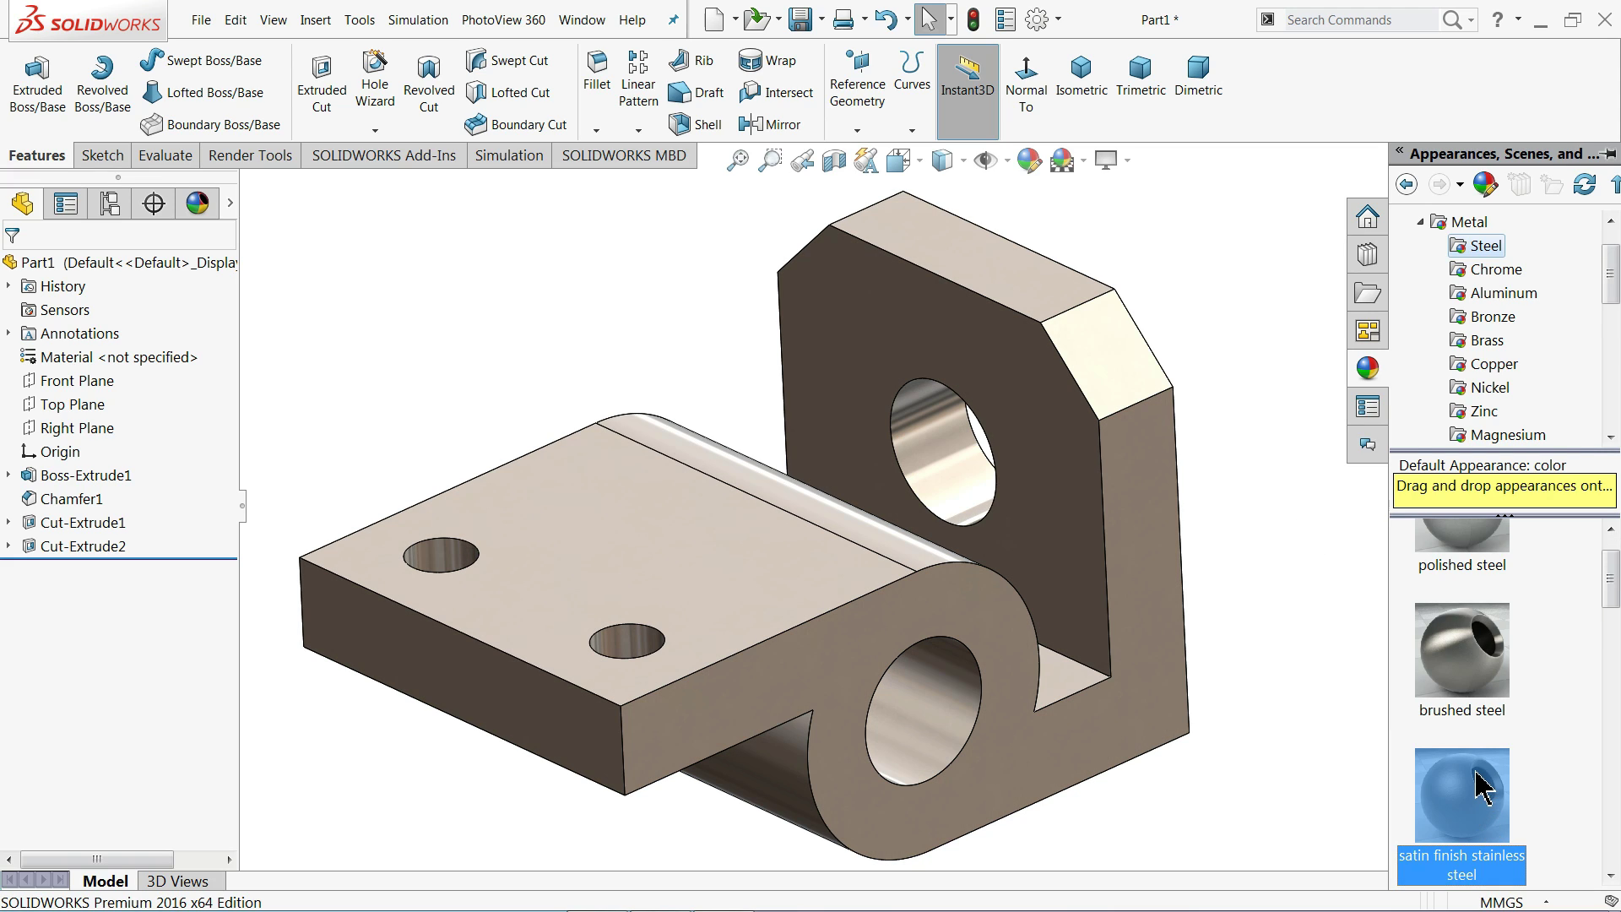
click(1074, 85)
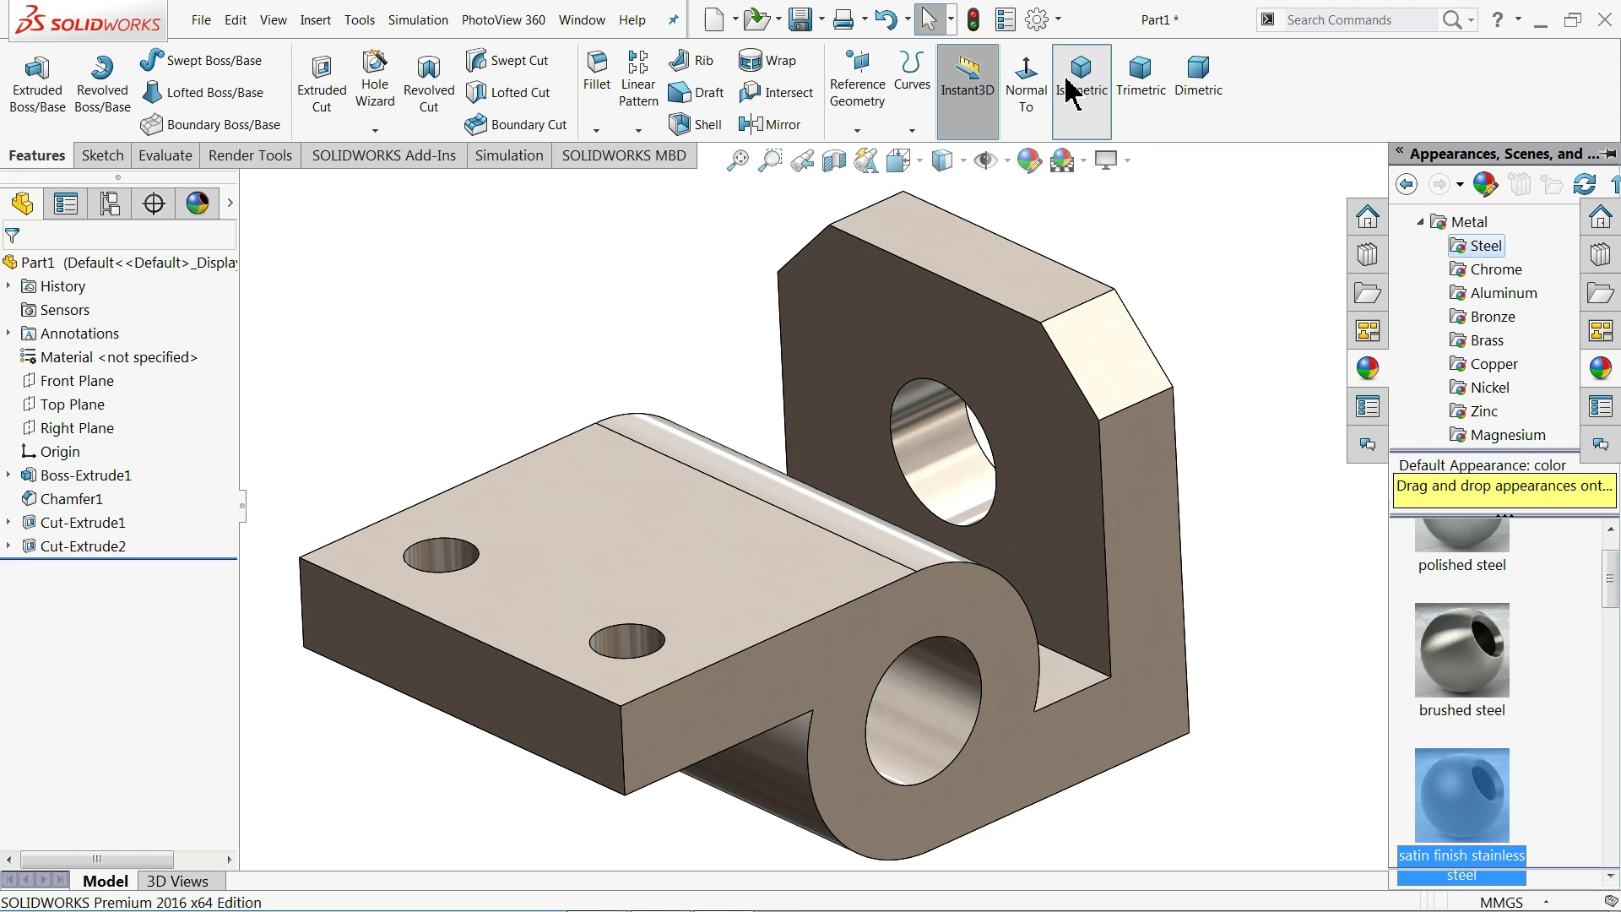
scroll(1235, 410, down, 2)
scroll(1210, 460, up, 1)
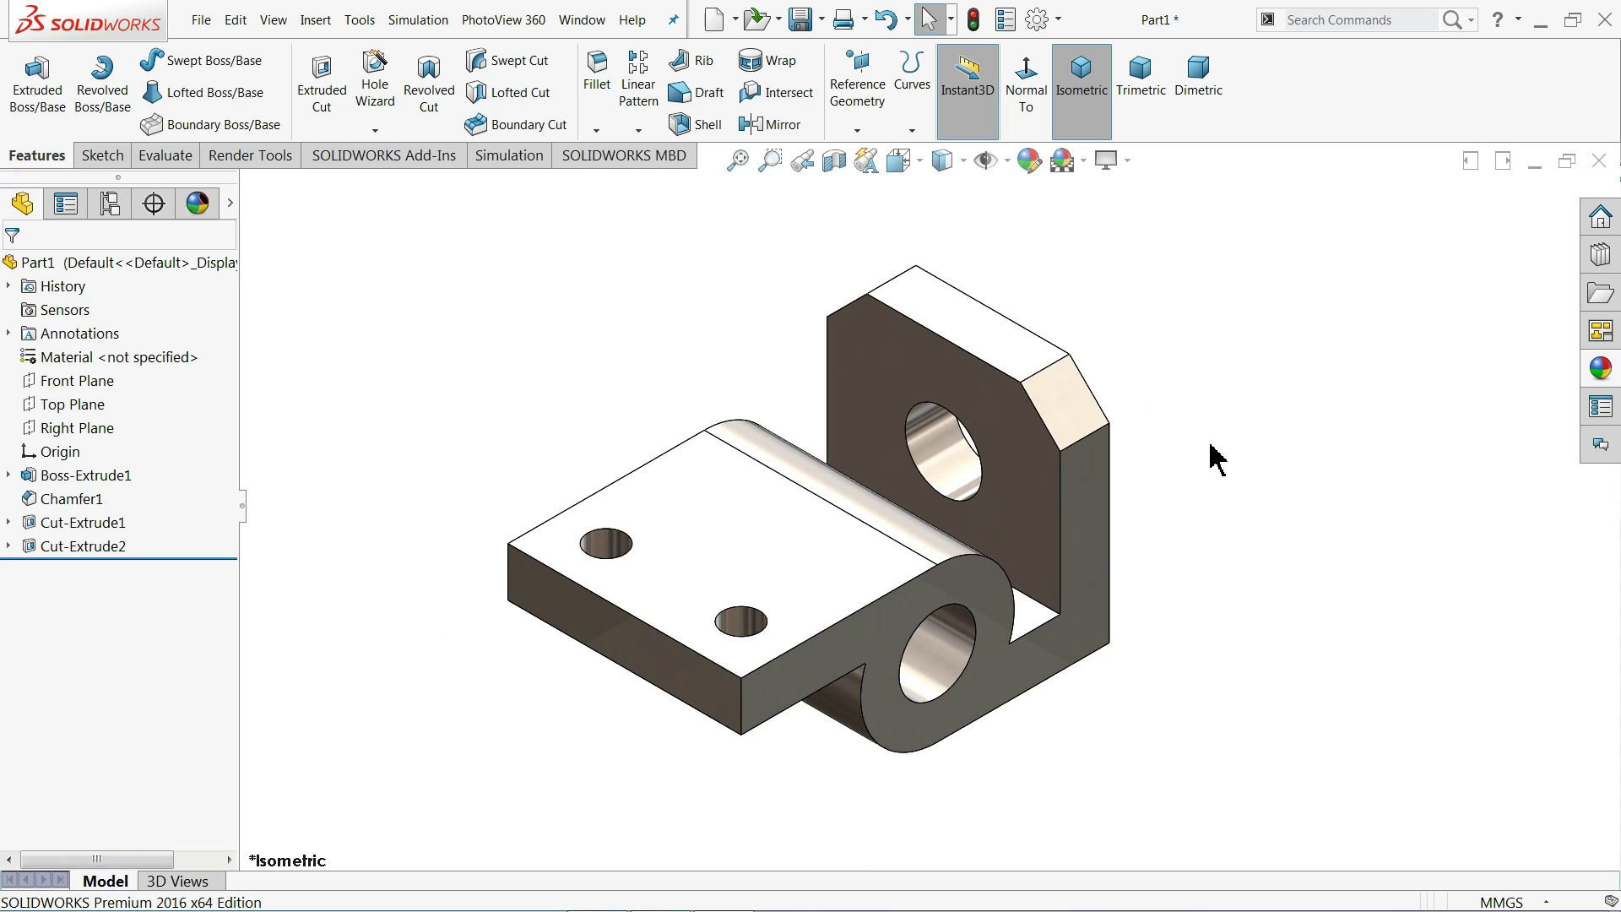
scroll(1102, 538, down, 2)
middle_drag(1102, 538, 1058, 527)
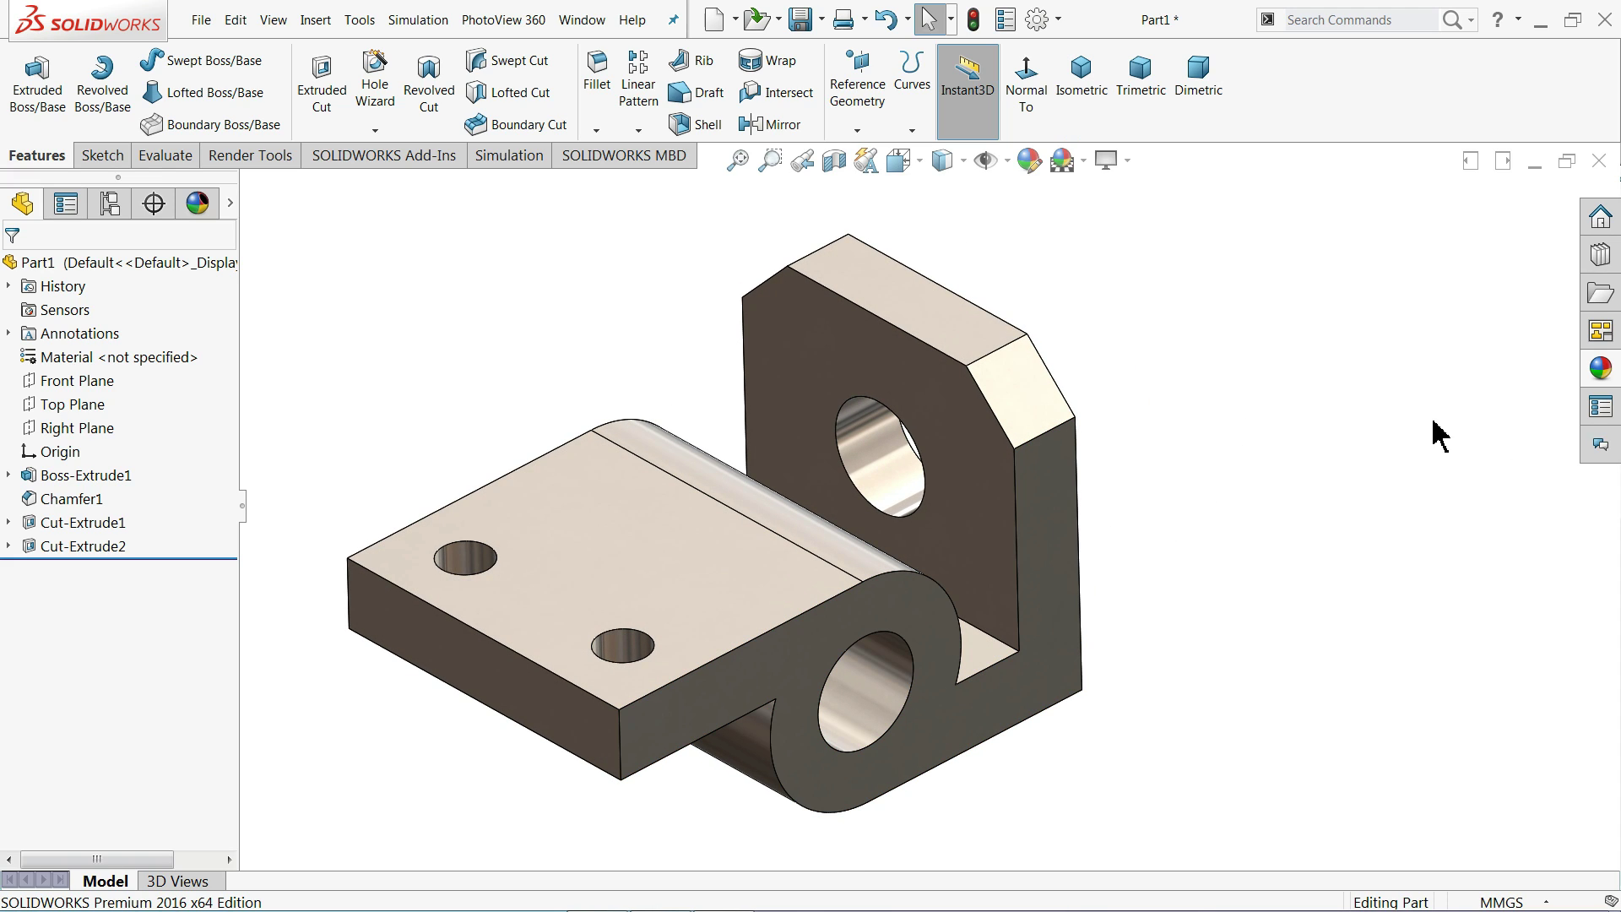
Step: Apply the brushed steel appearance to the bracket and pan the model to the middle of the view
click(1601, 368)
double_click(1466, 700)
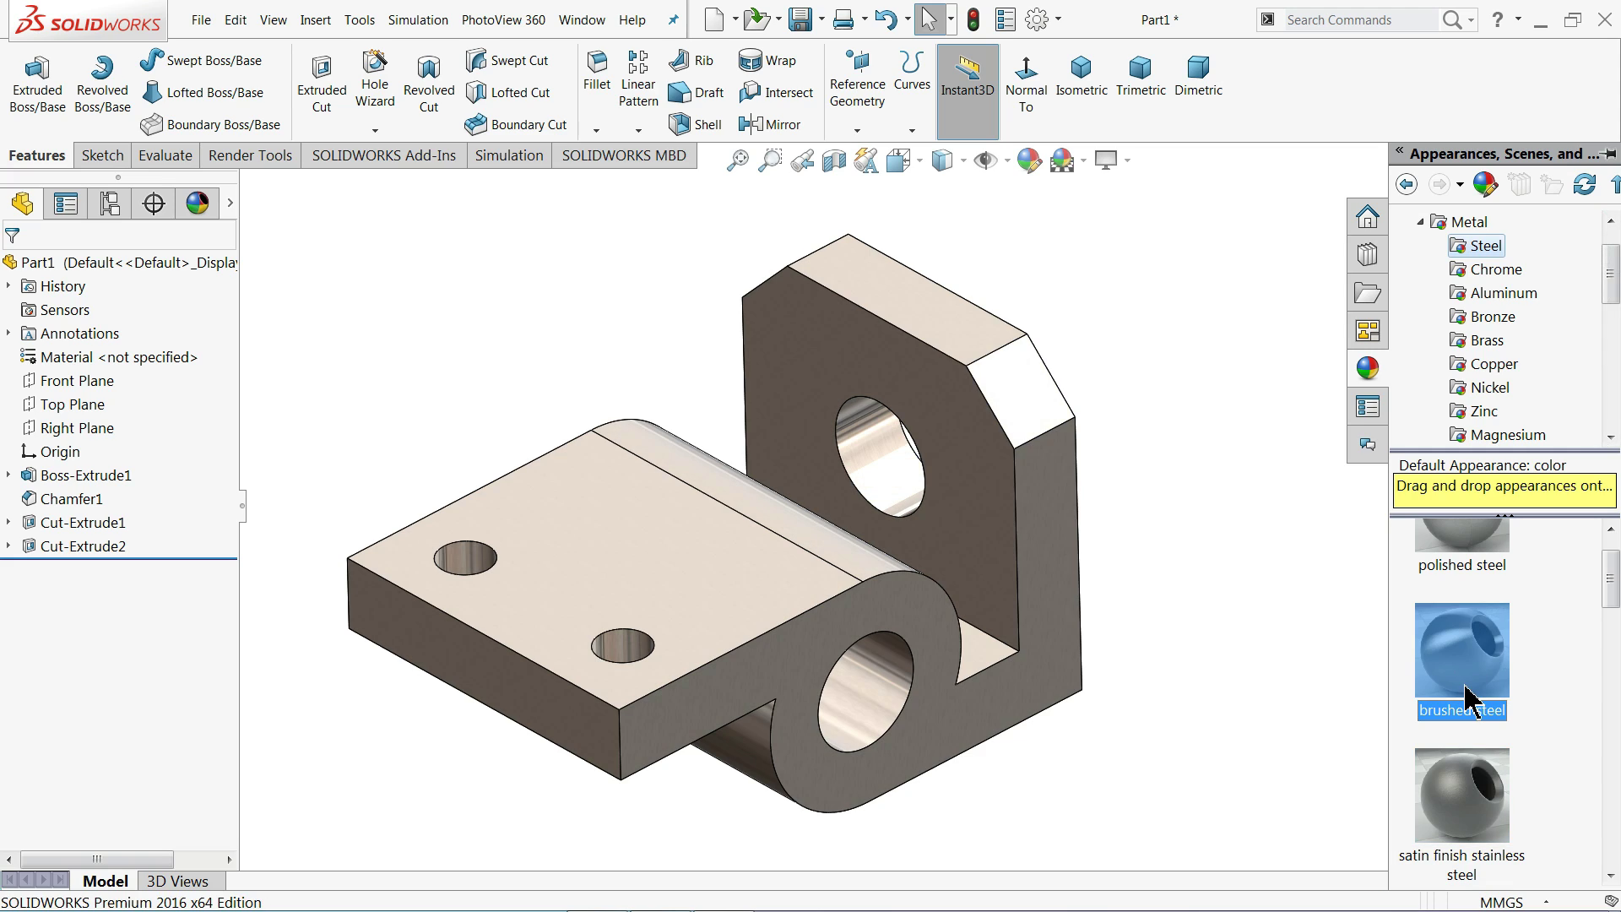
right_click(1231, 383)
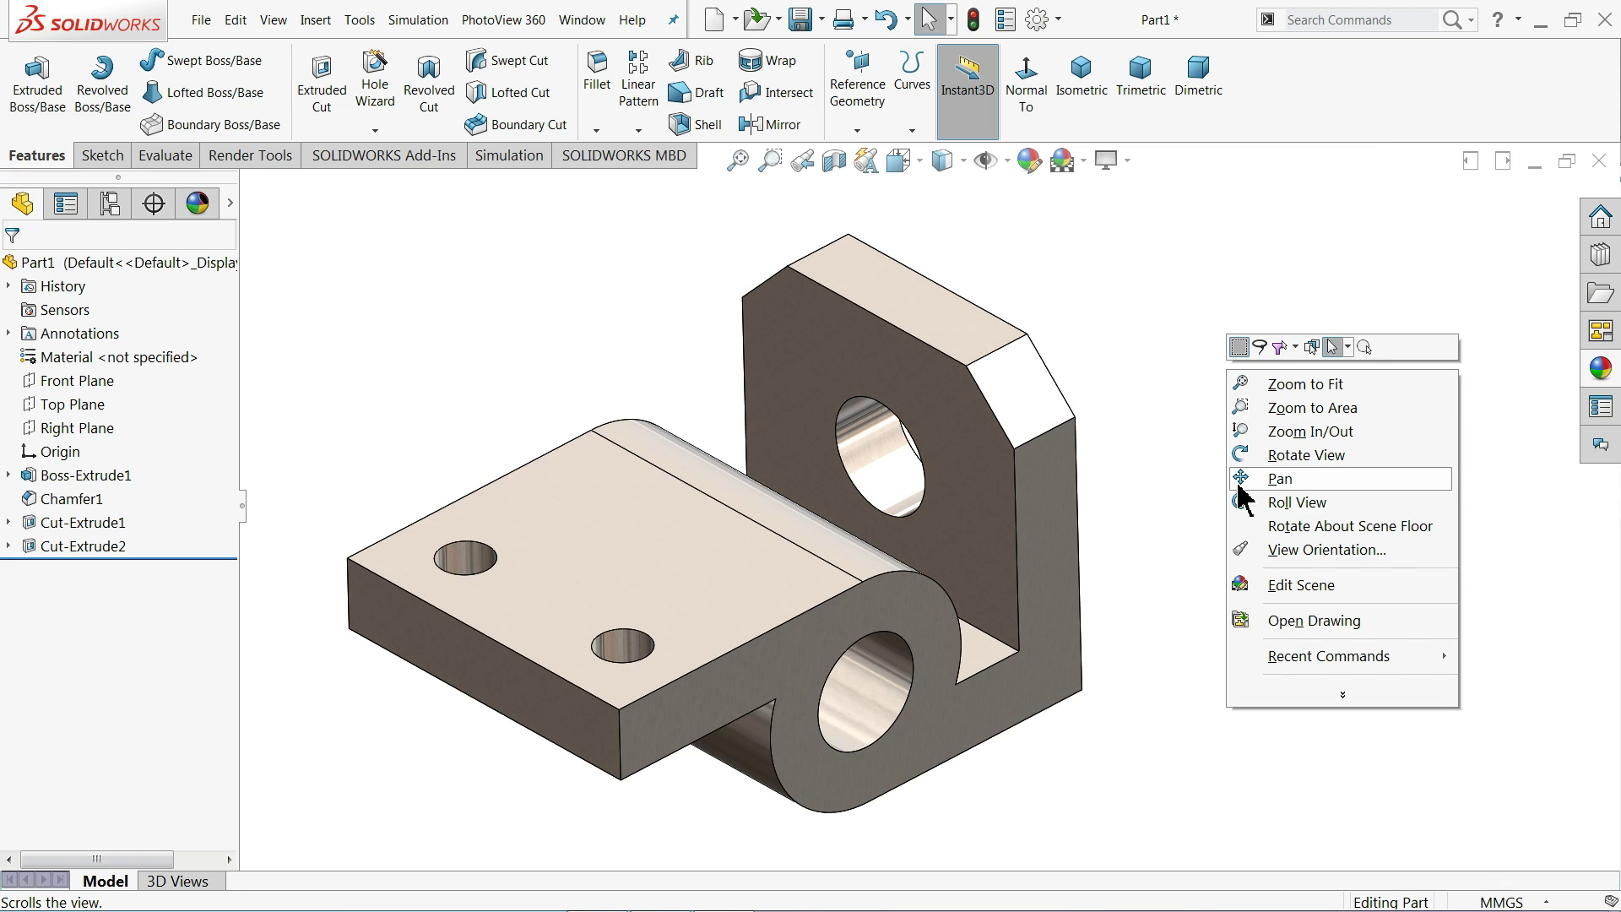
click(1241, 474)
mouse_move(1238, 486)
mouse_down()
mouse_move(1162, 470)
mouse_move(1346, 463)
mouse_move(1387, 422)
mouse_move(1294, 473)
mouse_move(1316, 473)
mouse_up()
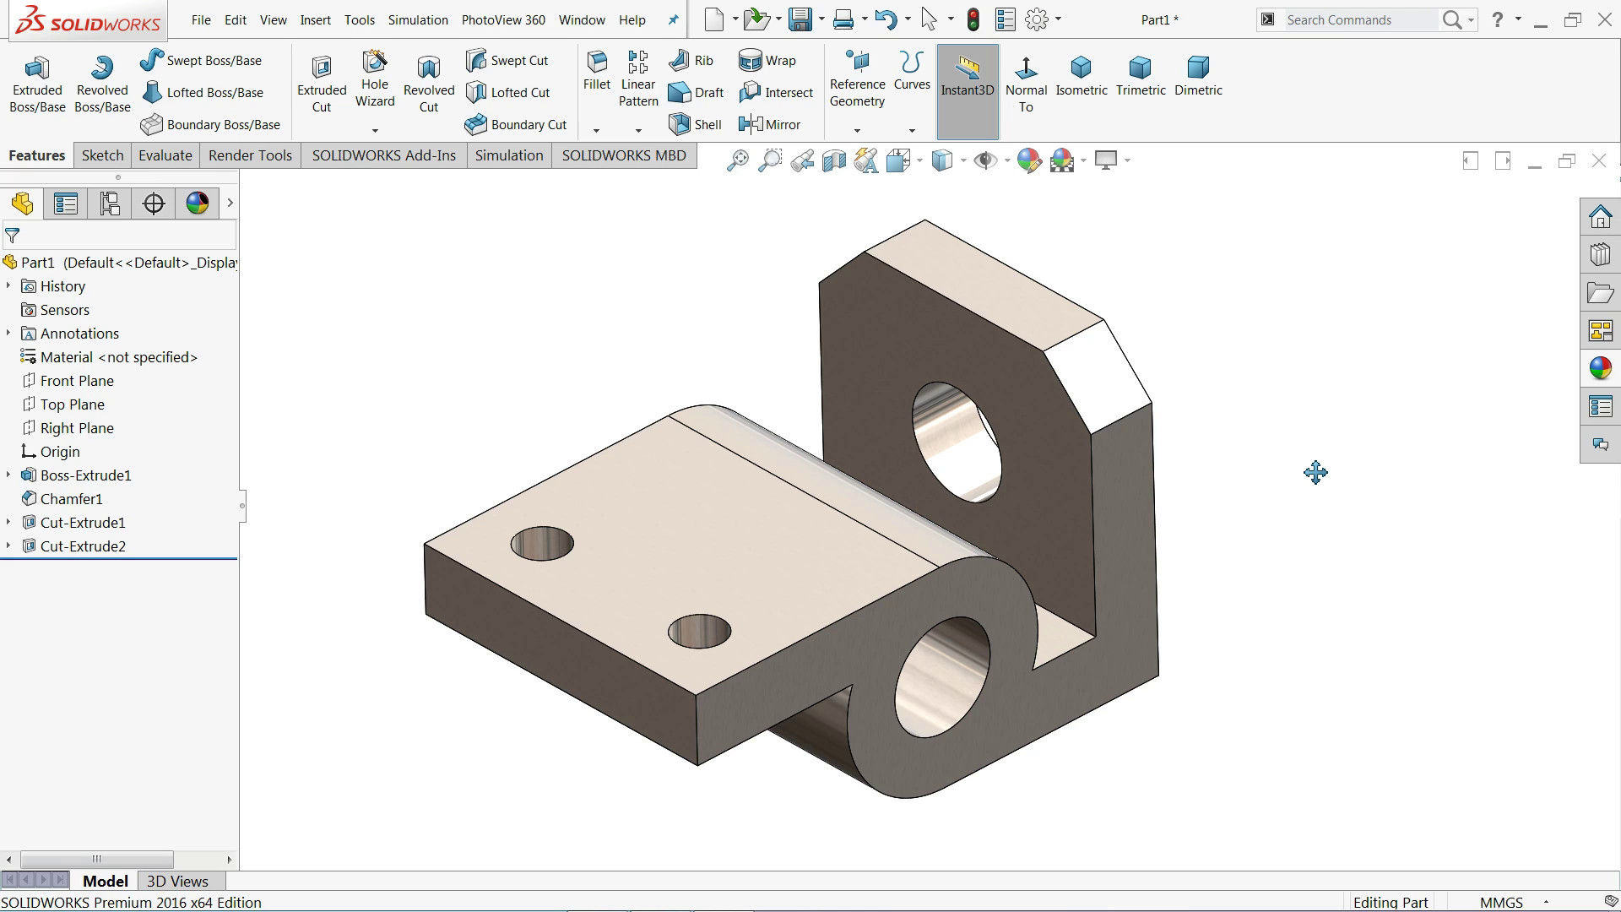